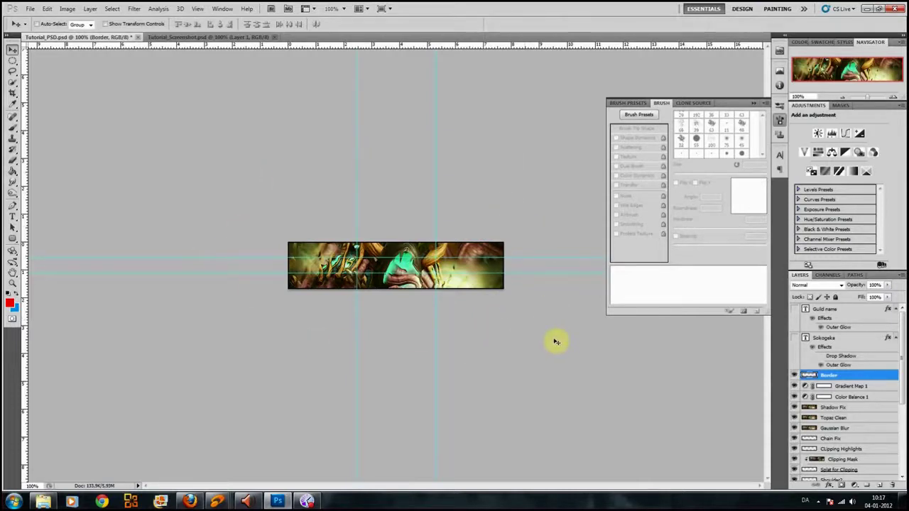
- Hide the guides on the finished banner and look at the source render in Tutorial_Screenshot.psd
{"action": "key", "text": "ctrl+h"}
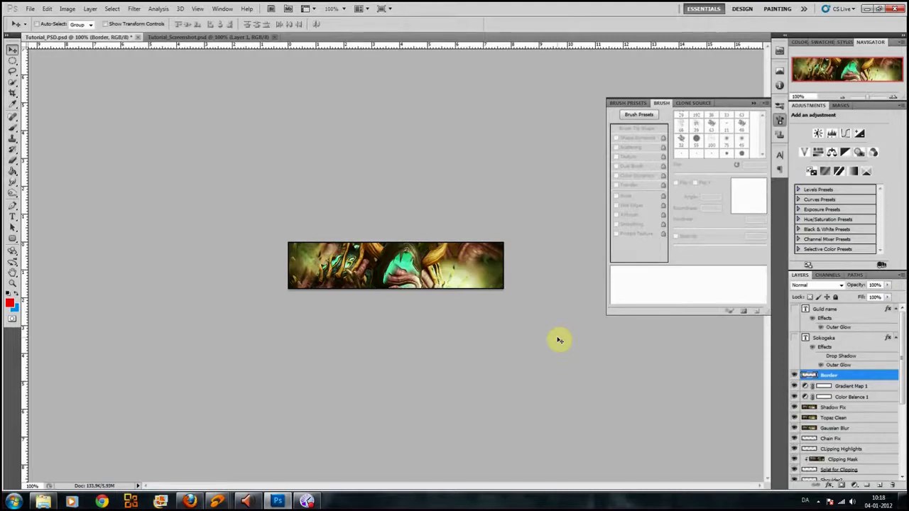
{"action": "left_click", "coordinate": [174, 36]}
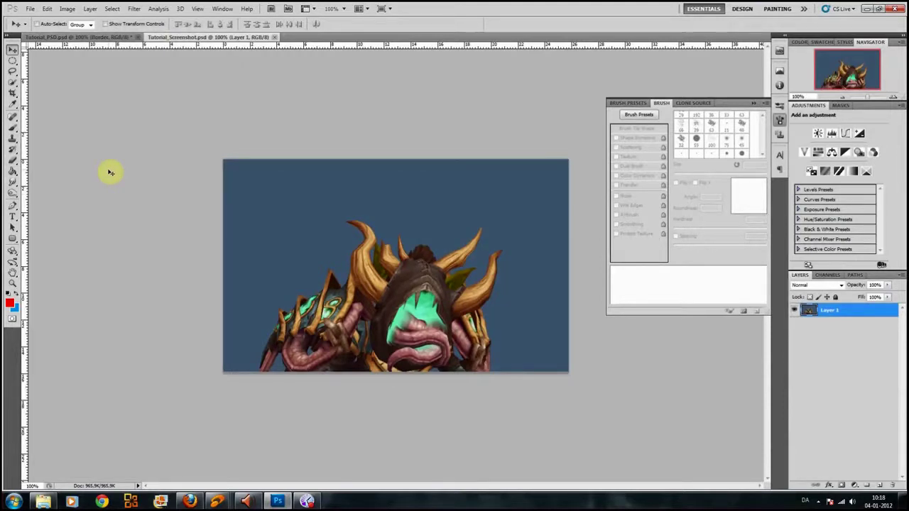
{"action": "left_click", "coordinate": [81, 38]}
- Hide all visible layers except Render and Background in Tutorial_PSD.psd, and toggle Background off and on to compare
{"action": "left_click", "coordinate": [795, 375]}
{"action": "left_click_drag", "start_coordinate": [796, 395], "coordinate": [795, 465]}
{"action": "scroll", "coordinate": [796, 433], "scroll_direction": "down", "scroll_amount": 1}
{"action": "left_click", "coordinate": [796, 399]}
{"action": "scroll", "coordinate": [795, 430], "scroll_direction": "down", "scroll_amount": 3}
{"action": "scroll", "coordinate": [795, 431], "scroll_direction": "down", "scroll_amount": 1}
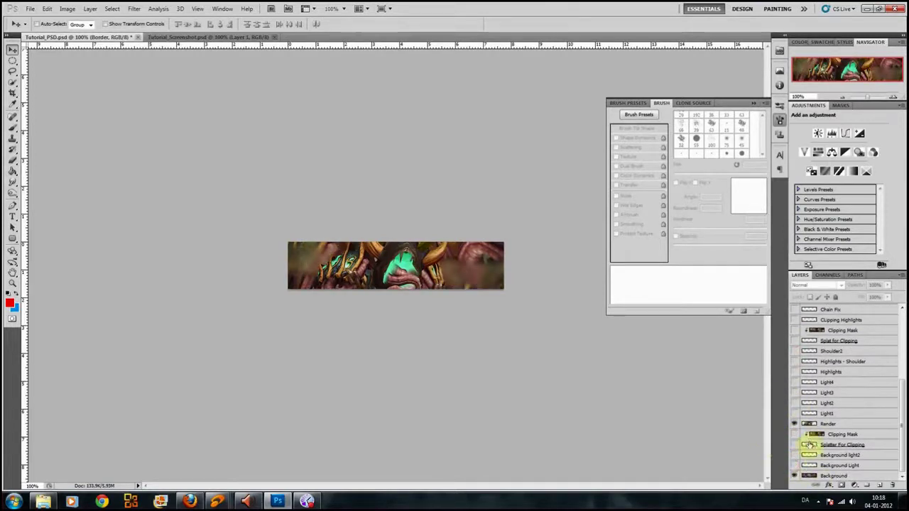
{"action": "left_click", "coordinate": [796, 476]}
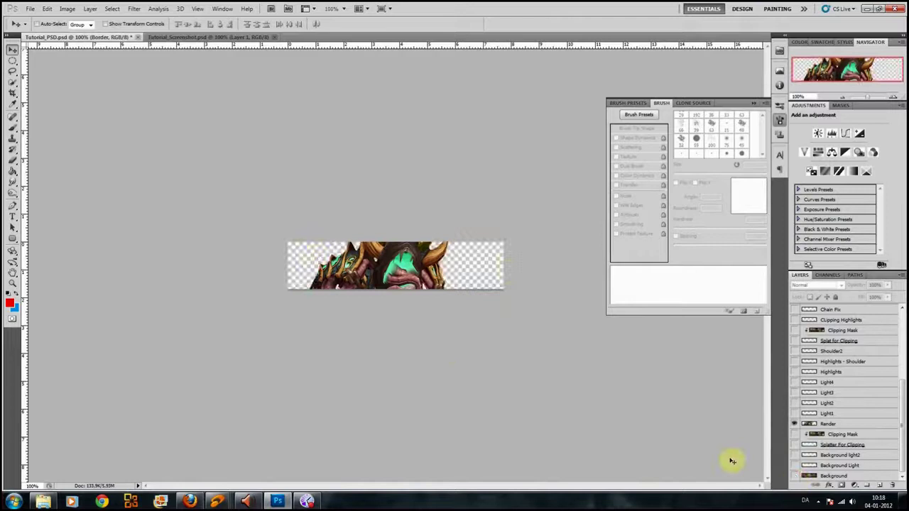
{"action": "left_click", "coordinate": [795, 477]}
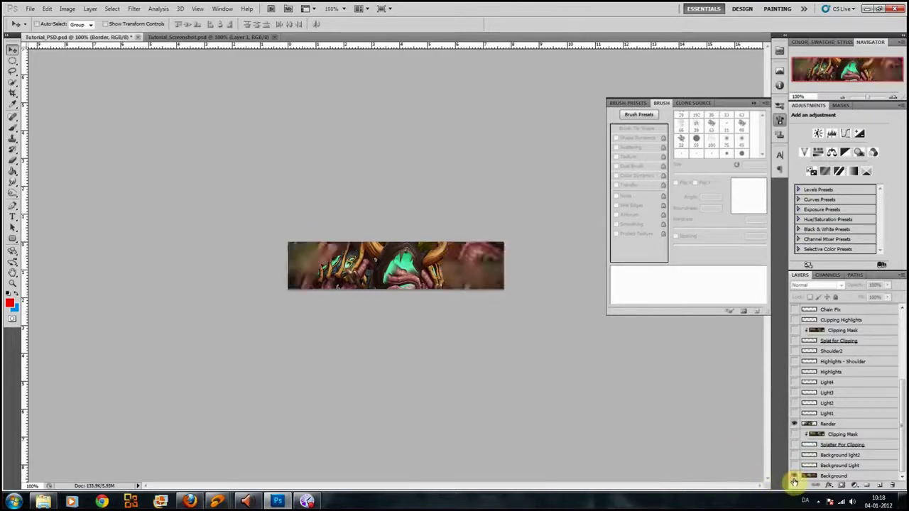
- Show the Background Light, Background light2 and Splatter For Clipping layers along with the lower Clipping Mask layer
{"action": "left_click", "coordinate": [795, 465]}
{"action": "left_click", "coordinate": [795, 456]}
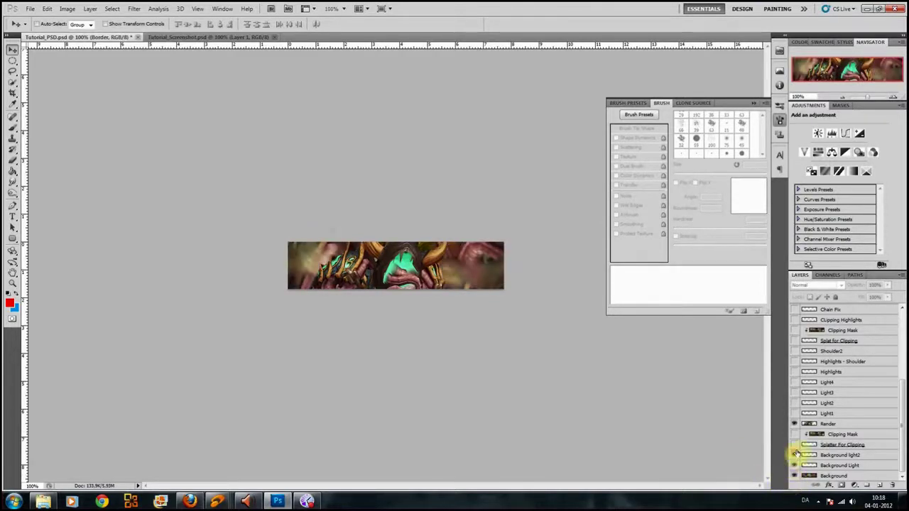
{"action": "left_click", "coordinate": [794, 445]}
{"action": "left_click", "coordinate": [794, 434]}
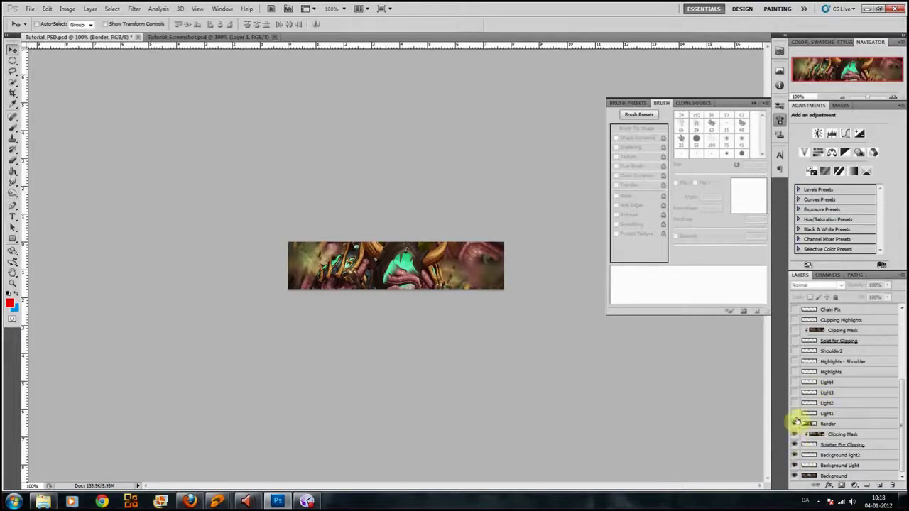
- Show the Light1 to Light4, Highlights and Highlights - Shoulder layers above the Render
{"action": "left_click", "coordinate": [794, 424]}
{"action": "left_click", "coordinate": [794, 414]}
{"action": "left_click", "coordinate": [794, 403]}
{"action": "left_click", "coordinate": [795, 393]}
{"action": "left_click", "coordinate": [794, 382]}
{"action": "left_click", "coordinate": [795, 372]}
{"action": "left_click", "coordinate": [794, 361]}
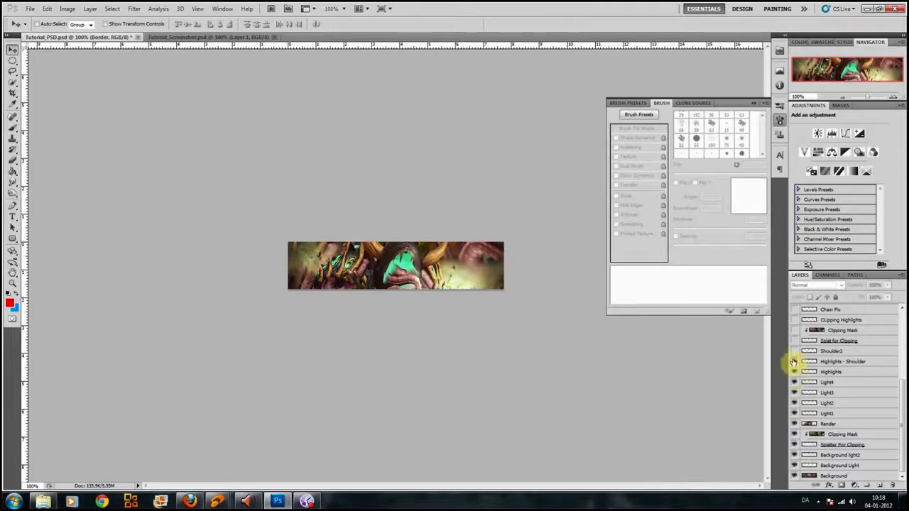
- Show the Shoulder2 and Splat for Clipping layers along with the upper Clipping Mask layer
{"action": "left_click", "coordinate": [794, 351]}
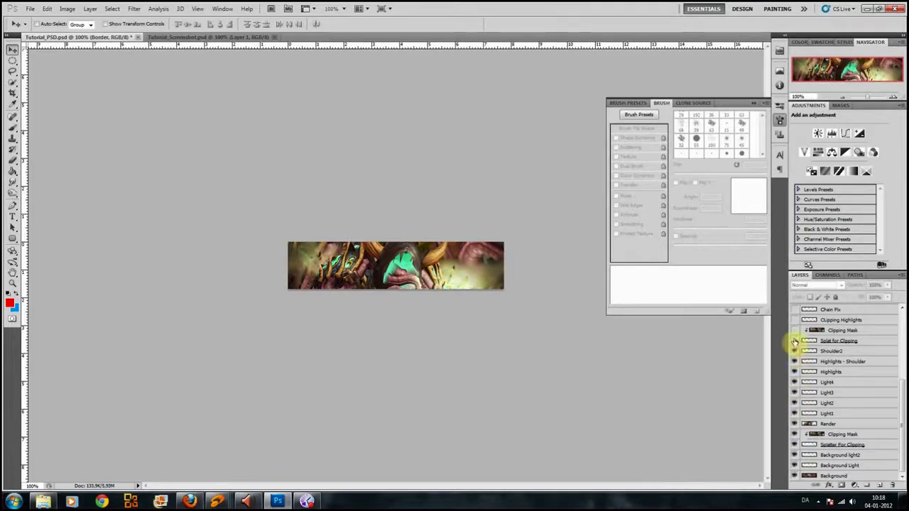
{"action": "left_click", "coordinate": [795, 341]}
{"action": "left_click", "coordinate": [795, 330]}
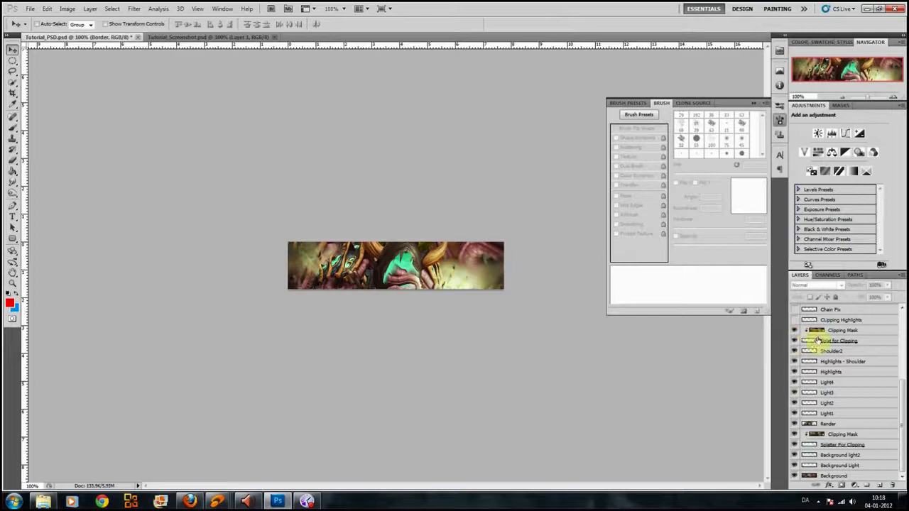
- Show the remaining layers from Clipping Highlights up through Shadow Fix, Color Balance 1, Gradient Map 1 and Border
{"action": "scroll", "coordinate": [822, 352], "scroll_direction": "up", "scroll_amount": 3}
{"action": "scroll", "coordinate": [822, 352], "scroll_direction": "up", "scroll_amount": 2}
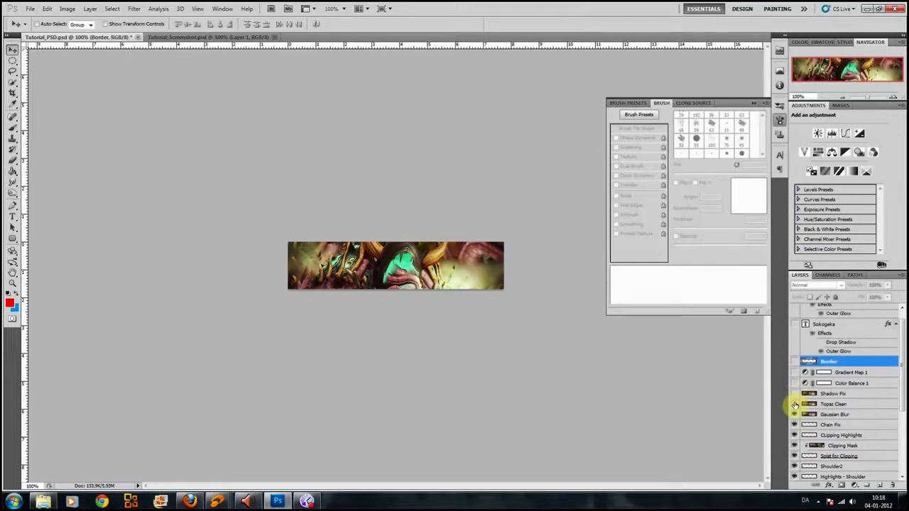
{"action": "left_click", "coordinate": [797, 392]}
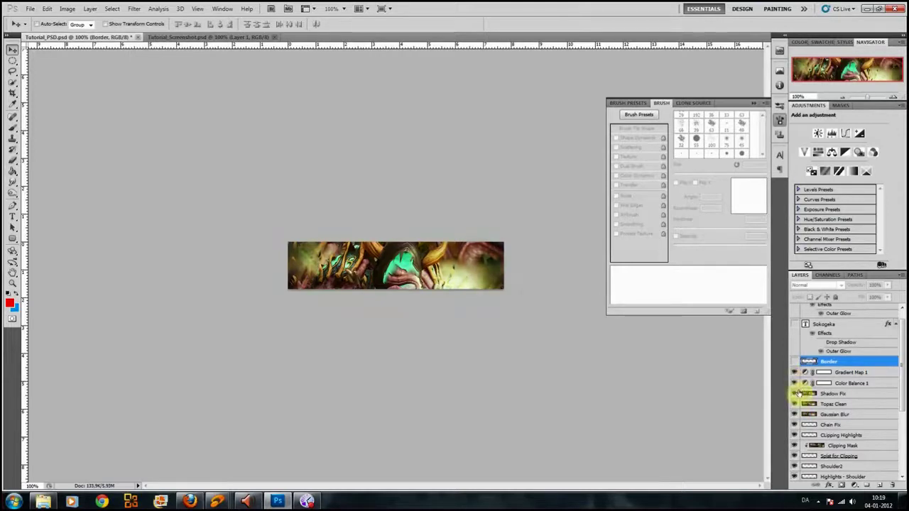
{"action": "left_click", "coordinate": [797, 363]}
{"action": "scroll", "coordinate": [797, 363], "scroll_direction": "up", "scroll_amount": 1}
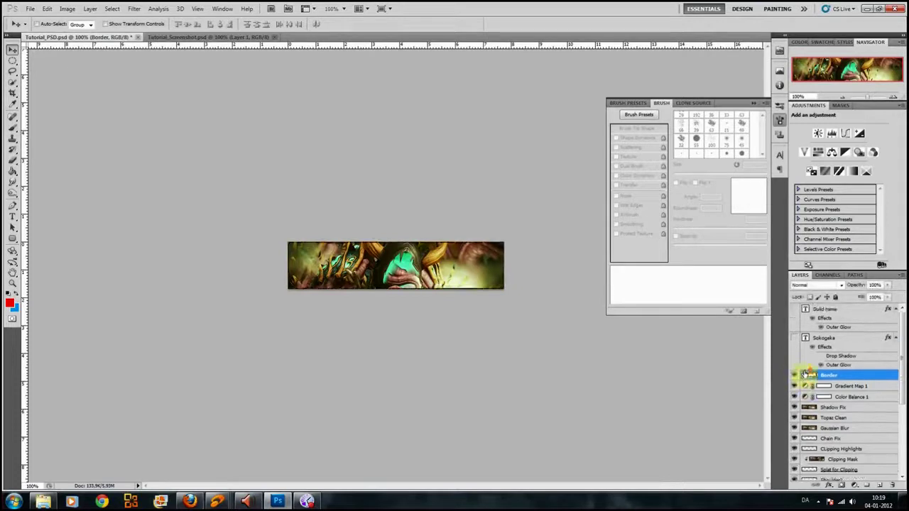
- Preview the two text layers above Border by toggling their visibility on and off again
{"action": "left_click", "coordinate": [795, 338]}
{"action": "left_click", "coordinate": [795, 310]}
{"action": "left_click", "coordinate": [796, 311]}
{"action": "left_click", "coordinate": [796, 339]}
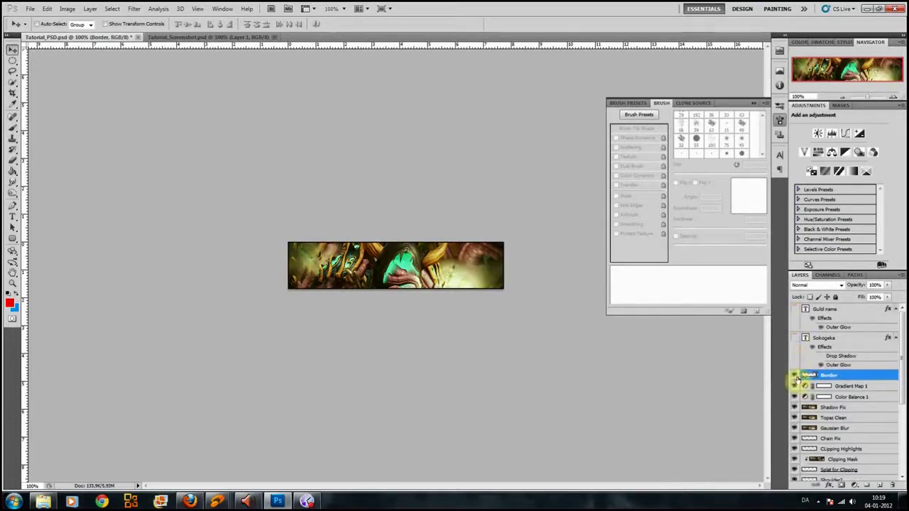
- Create a new transparent document 457 pixels wide and 100 pixels high at 150 pixels/inch
{"action": "left_click", "coordinate": [153, 37]}
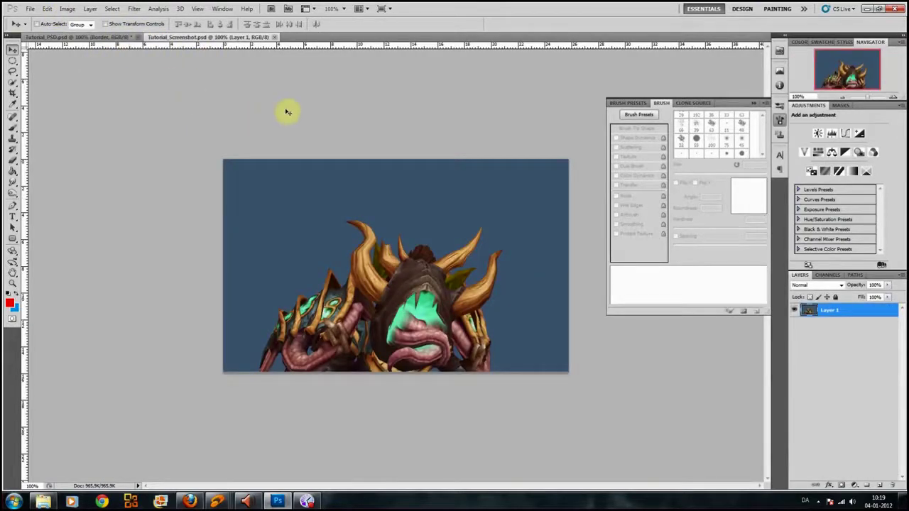
{"action": "key", "text": "ctrl+n"}
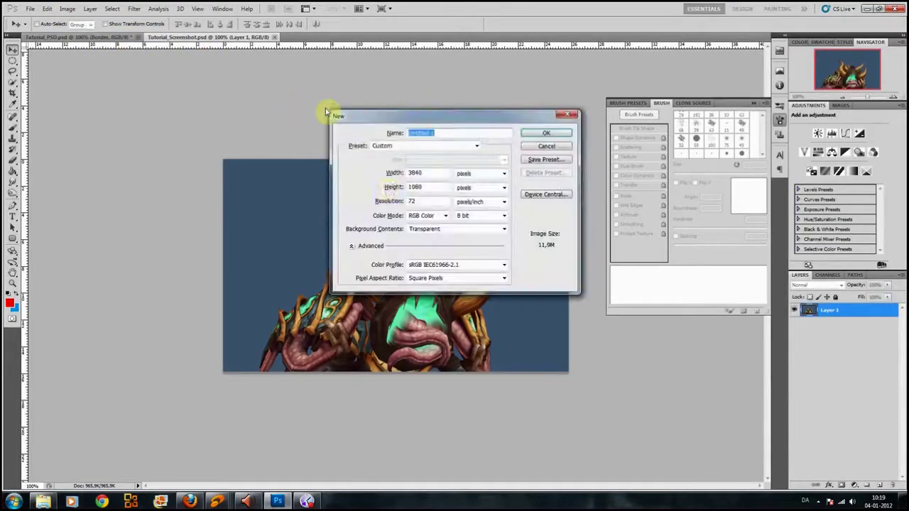
{"action": "double_click", "coordinate": [428, 172]}
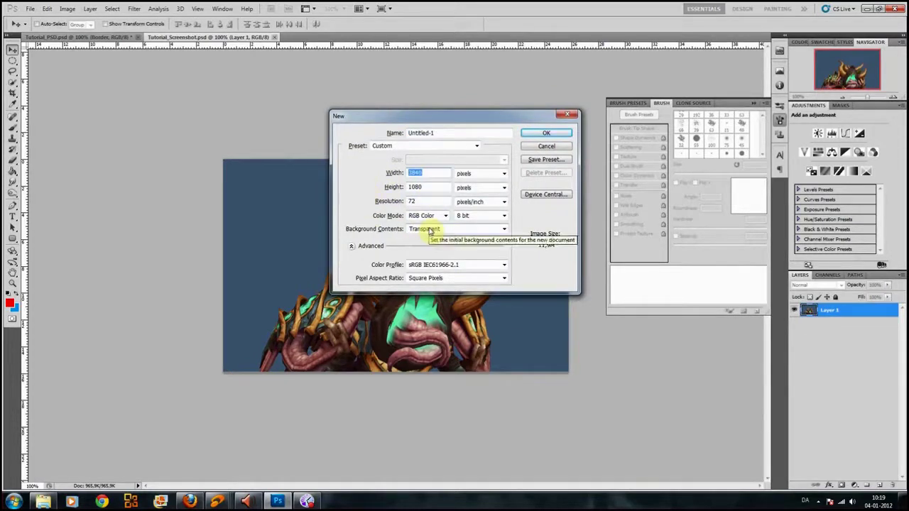
{"action": "type", "text": "457"}
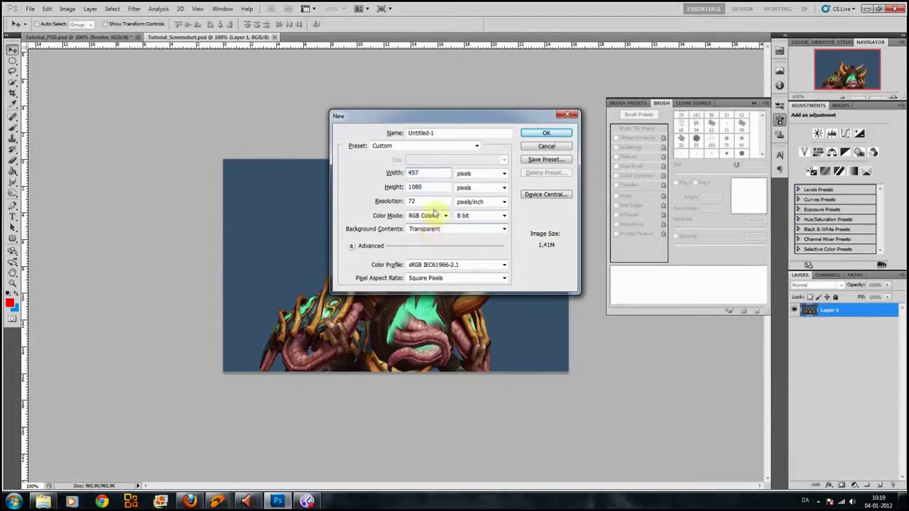
{"action": "double_click", "coordinate": [431, 188]}
{"action": "type", "text": "1"}
{"action": "double_click", "coordinate": [425, 203]}
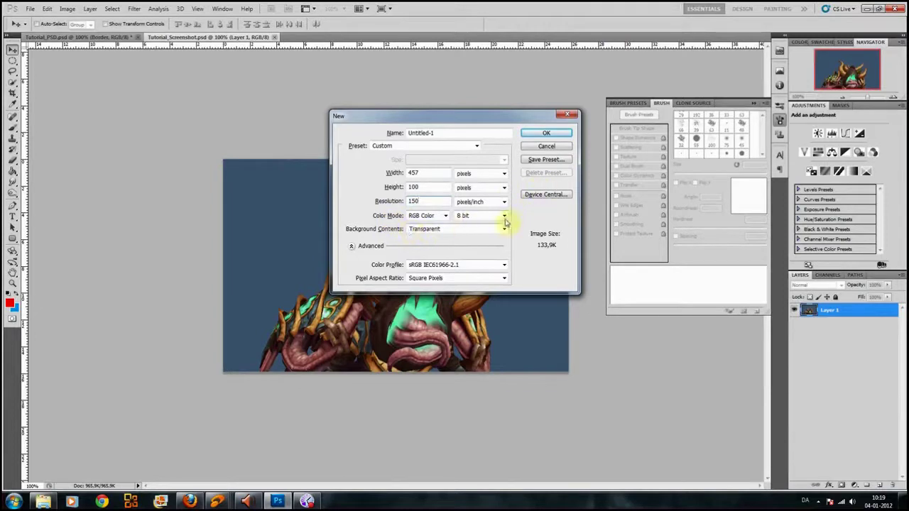
{"action": "left_click", "coordinate": [546, 135]}
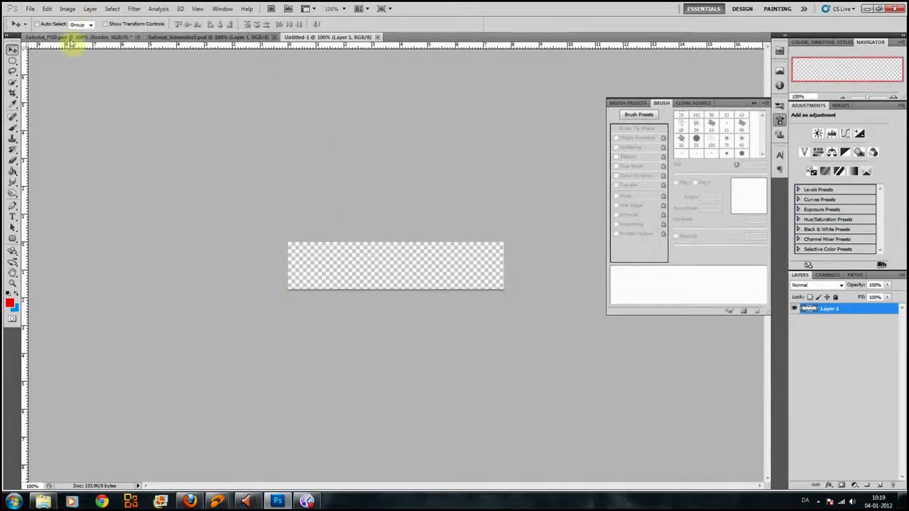
- Check the guide layout in Tutorial_PSD.psd, return to the new document and toggle its rulers off and on
{"action": "left_click", "coordinate": [71, 37]}
{"action": "key", "text": "ctrl+semicolon"}
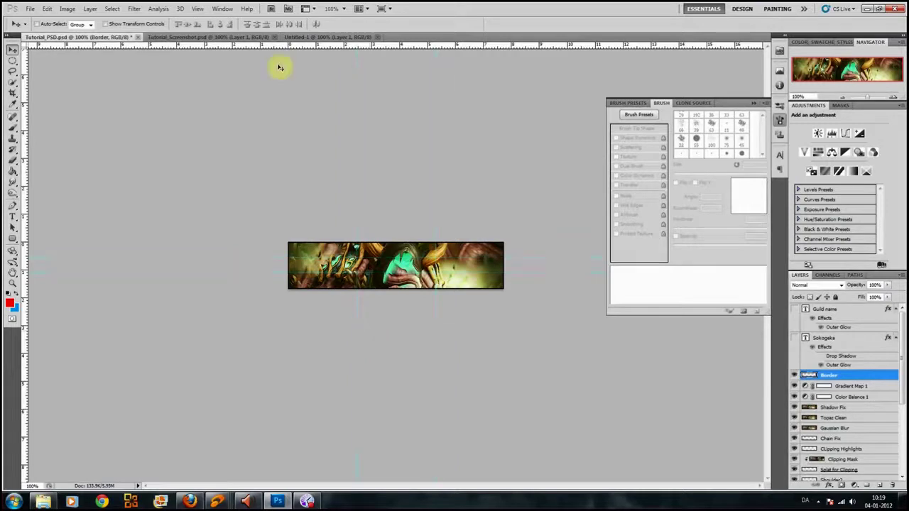
{"action": "left_click", "coordinate": [309, 37]}
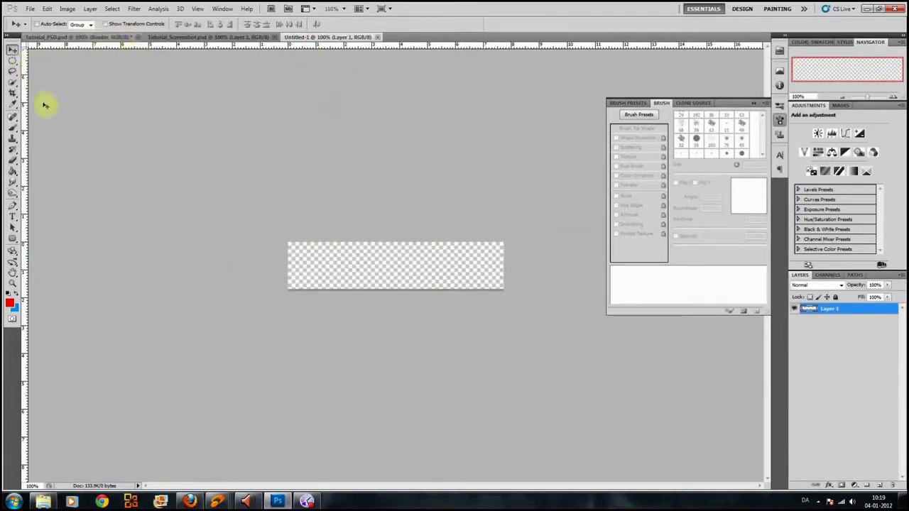
{"action": "key", "text": "ctrl+r"}
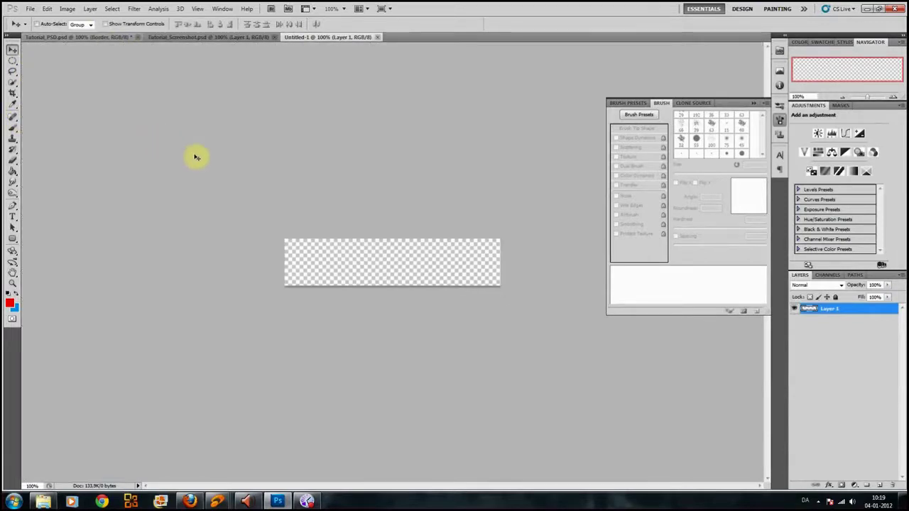
{"action": "key", "text": "ctrl+r"}
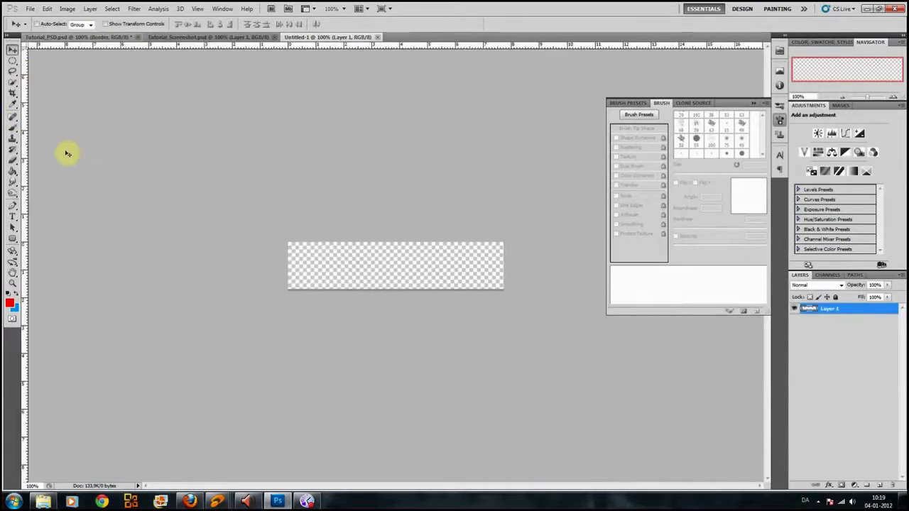
- Place two vertical and two horizontal guides that divide the empty canvas roughly into thirds
{"action": "left_click_drag", "start_coordinate": [25, 114], "coordinate": [369, 265]}
{"action": "left_click_drag", "start_coordinate": [25, 260], "coordinate": [443, 277]}
{"action": "left_click_drag", "start_coordinate": [366, 270], "coordinate": [361, 270]}
{"action": "mouse_move", "coordinate": [442, 269]}
{"action": "left_mouse_down"}
{"action": "mouse_move", "coordinate": [432, 265]}
{"action": "mouse_move", "coordinate": [439, 273]}
{"action": "left_mouse_up"}
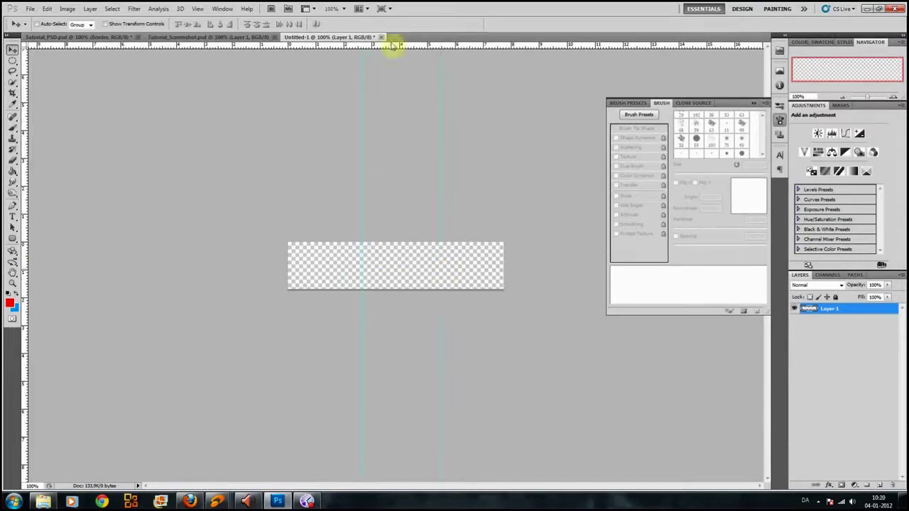
{"action": "left_click_drag", "start_coordinate": [362, 213], "coordinate": [360, 212]}
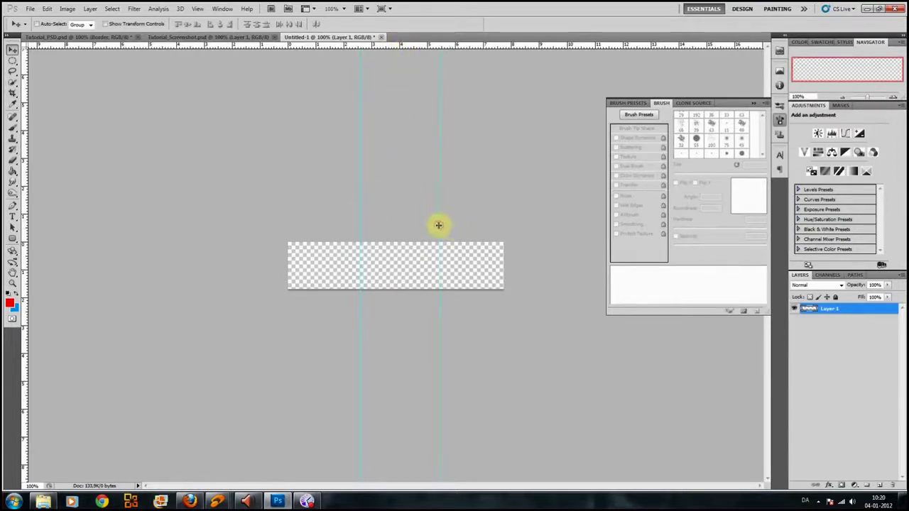
{"action": "left_click_drag", "start_coordinate": [405, 44], "coordinate": [417, 256]}
{"action": "left_click_drag", "start_coordinate": [392, 47], "coordinate": [406, 276]}
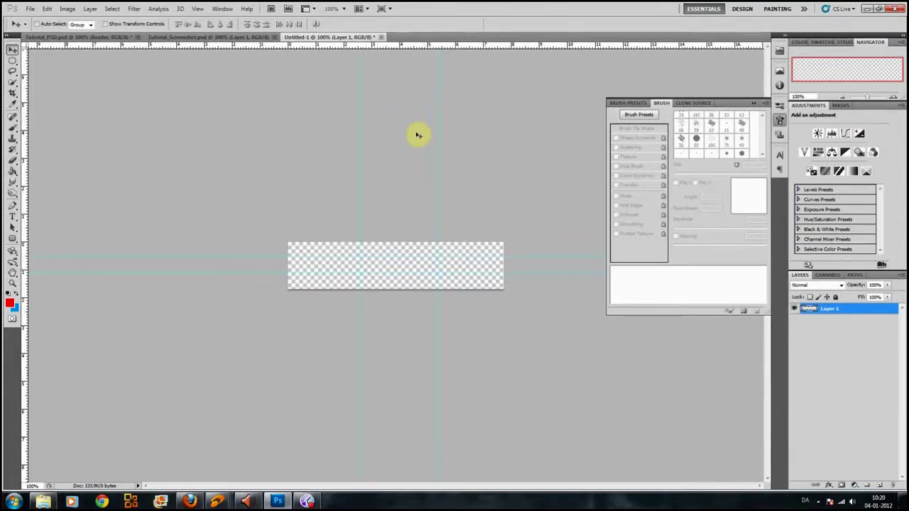
- Select the blue background of Tutorial_Screenshot.psd using Color Range with fuzziness 0, and invert the selection to the creature
{"action": "left_click", "coordinate": [239, 36]}
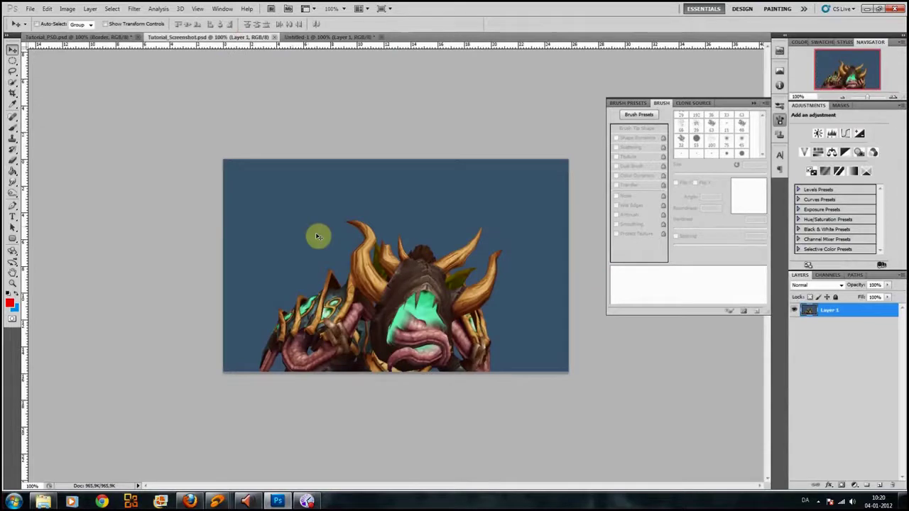
{"action": "left_click", "coordinate": [113, 8]}
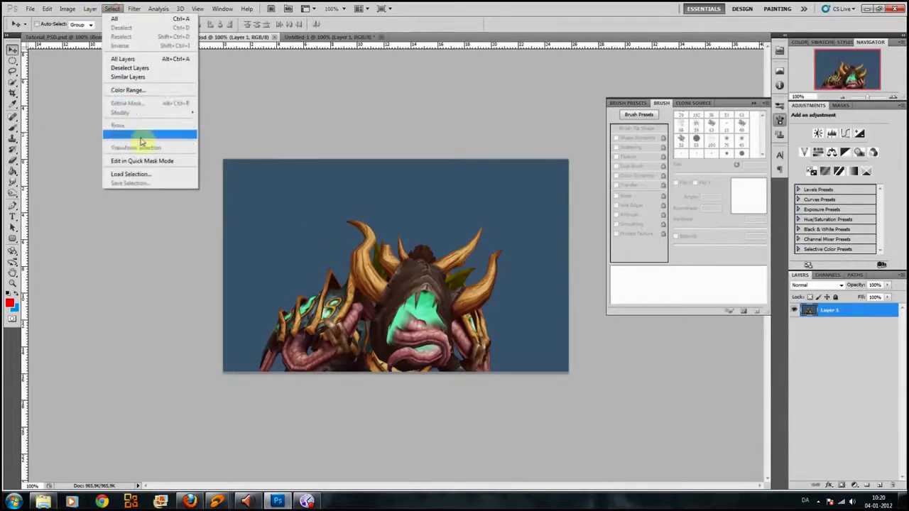
{"action": "left_click", "coordinate": [142, 91]}
{"action": "left_click", "coordinate": [317, 222]}
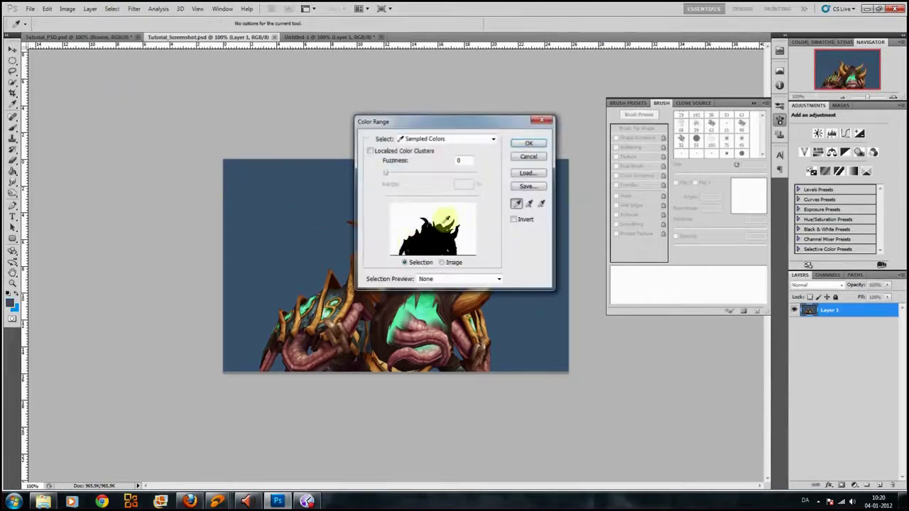
{"action": "left_click", "coordinate": [526, 144]}
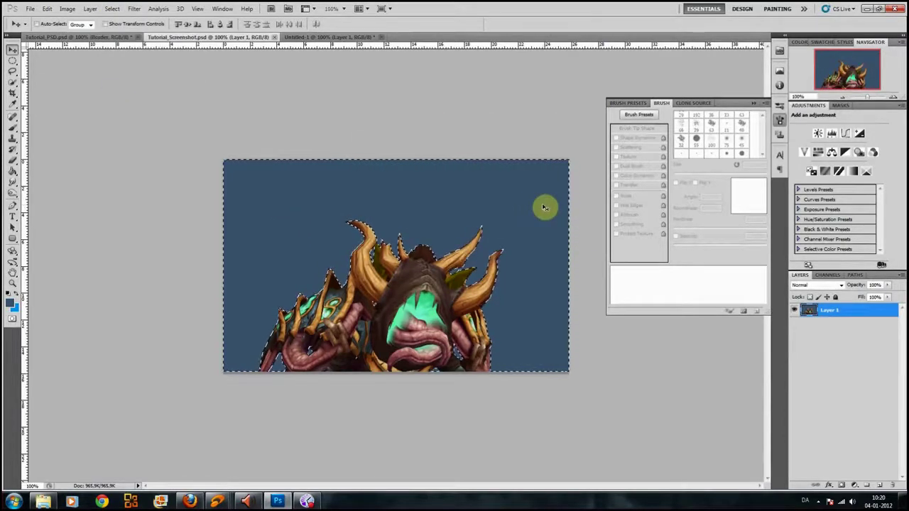
{"action": "key", "text": "ctrl+shift+i"}
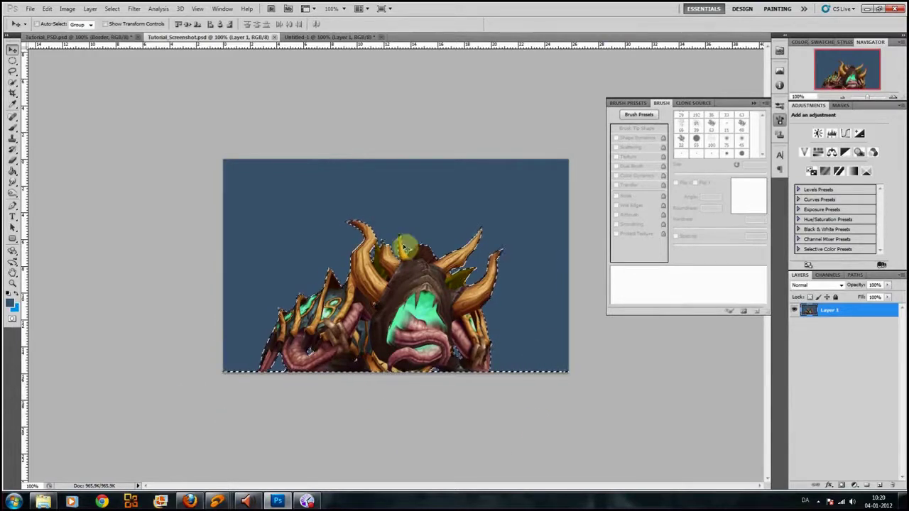
- Paste the creature cut-out into the new banner document and position its face near the canvas centre
{"action": "left_click", "coordinate": [325, 36]}
{"action": "key", "text": "ctrl+v"}
{"action": "left_click_drag", "start_coordinate": [513, 393], "coordinate": [400, 232]}
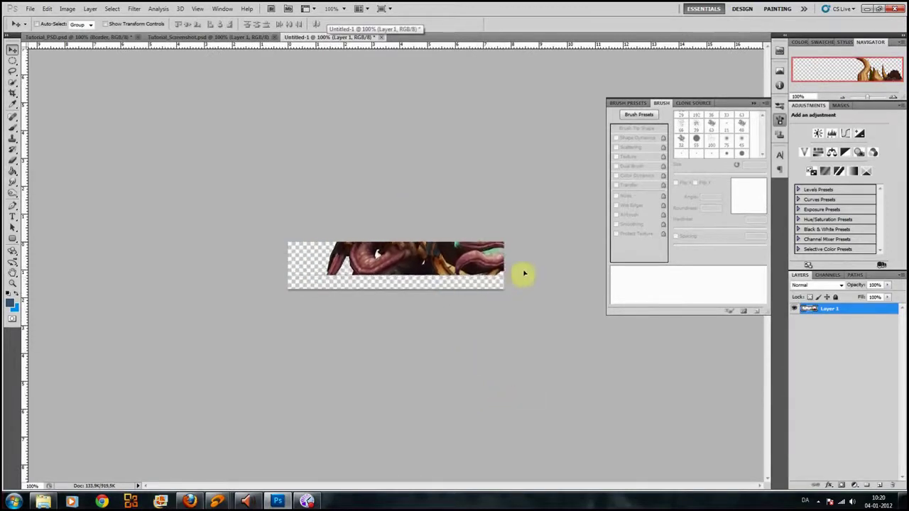
{"action": "left_click_drag", "start_coordinate": [534, 271], "coordinate": [426, 317]}
- Duplicate the creature layer twice and position the copies to fill the empty areas of the banner
{"action": "key", "text": "ctrl+j"}
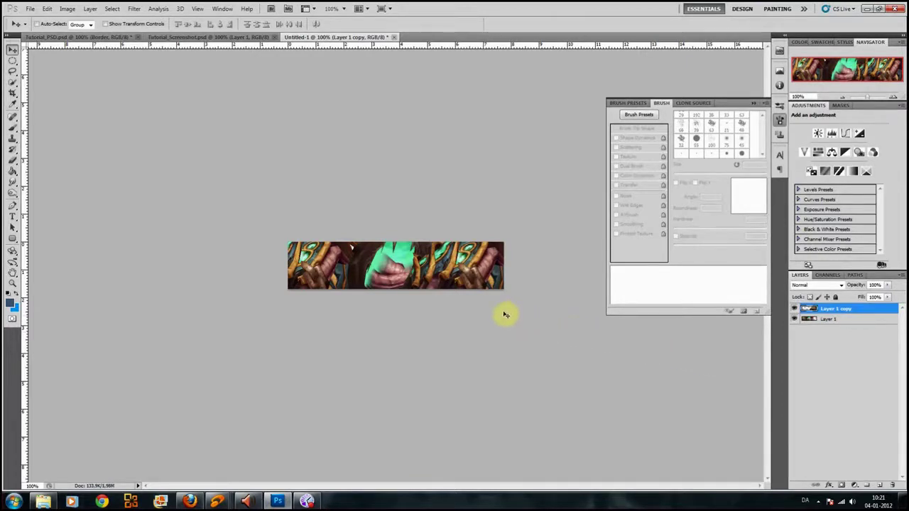
{"action": "left_click_drag", "start_coordinate": [500, 310], "coordinate": [452, 299]}
{"action": "mouse_move", "coordinate": [370, 255]}
{"action": "left_mouse_down"}
{"action": "mouse_move", "coordinate": [401, 277]}
{"action": "mouse_move", "coordinate": [358, 276]}
{"action": "mouse_move", "coordinate": [387, 263]}
{"action": "mouse_move", "coordinate": [369, 272]}
{"action": "left_mouse_up"}
{"action": "mouse_move", "coordinate": [495, 288]}
{"action": "left_mouse_down"}
{"action": "mouse_move", "coordinate": [488, 280]}
{"action": "mouse_move", "coordinate": [493, 301]}
{"action": "left_mouse_up"}
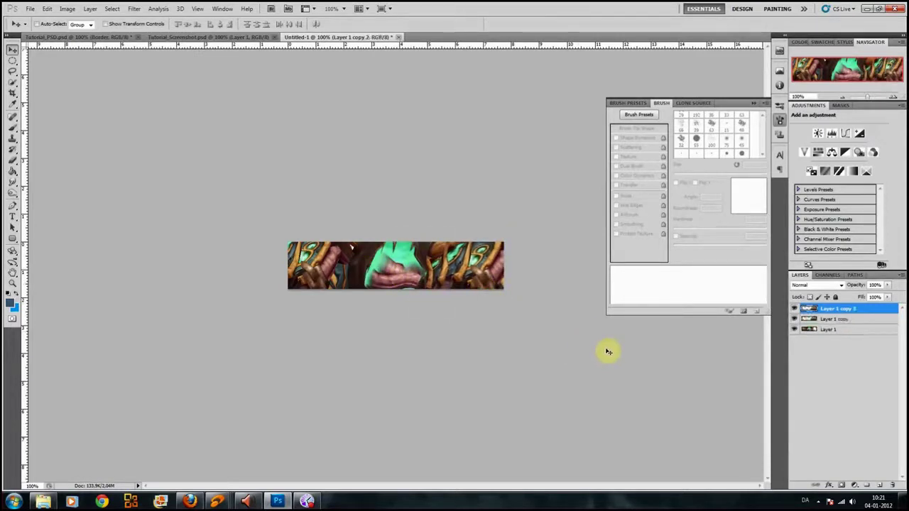
- Flip the topmost creature copy horizontally and move it so its armoured body covers the middle of the banner
{"action": "left_click_drag", "start_coordinate": [637, 361], "coordinate": [418, 292], "text": "alt"}
{"action": "key", "text": "ctrl+t"}
{"action": "right_click", "coordinate": [420, 288]}
{"action": "left_click", "coordinate": [462, 418]}
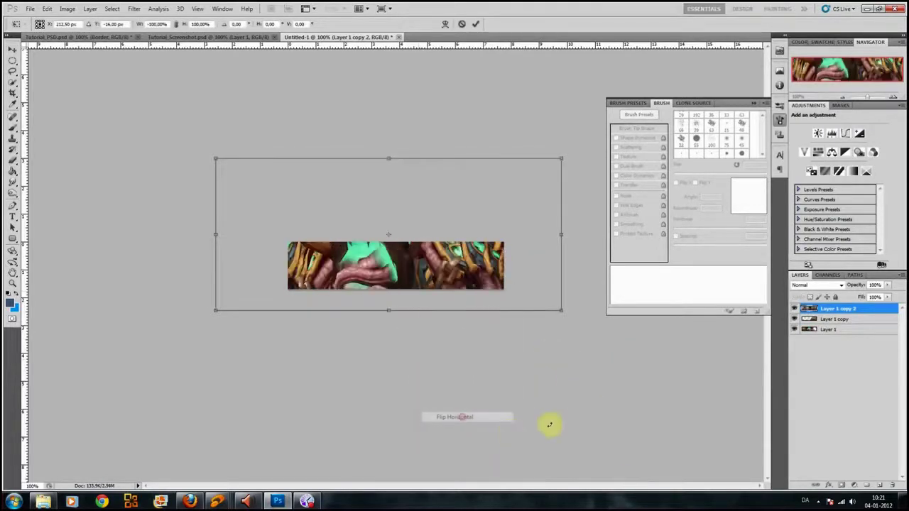
{"action": "left_click_drag", "start_coordinate": [454, 273], "coordinate": [401, 272]}
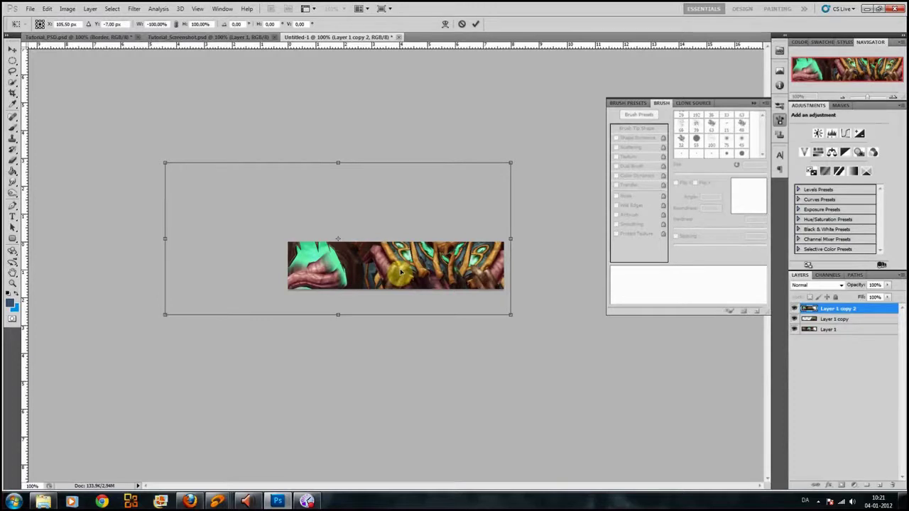
{"action": "right_click", "coordinate": [401, 272]}
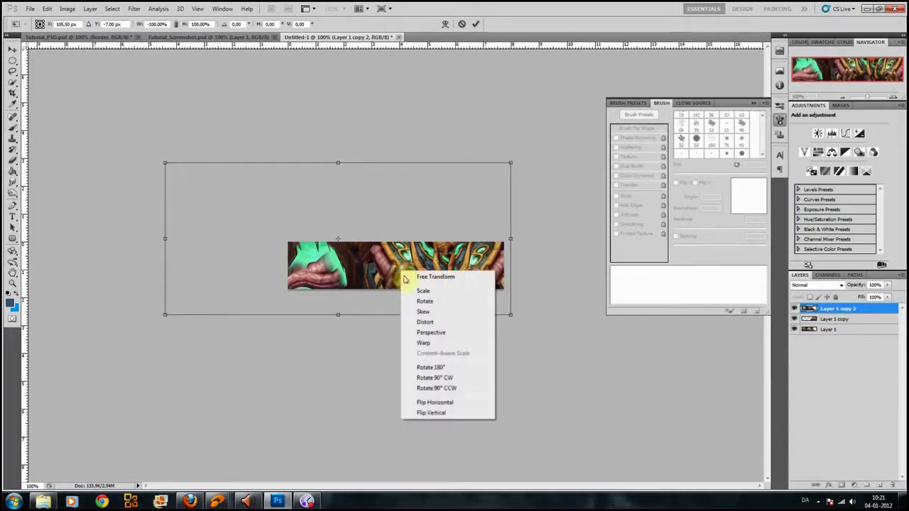
{"action": "left_click", "coordinate": [435, 403]}
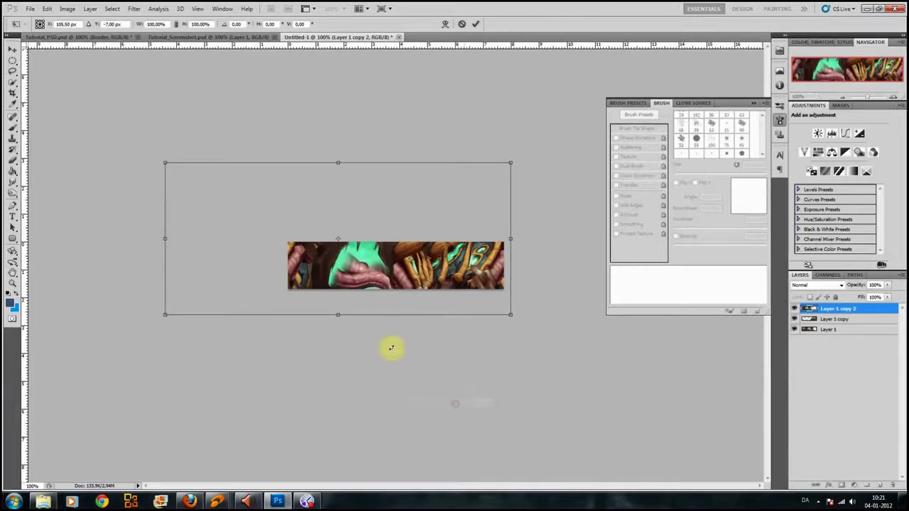
{"action": "right_click", "coordinate": [355, 262]}
{"action": "left_click", "coordinate": [404, 392]}
{"action": "mouse_move", "coordinate": [405, 284]}
{"action": "left_mouse_down"}
{"action": "mouse_move", "coordinate": [331, 319]}
{"action": "mouse_move", "coordinate": [397, 275]}
{"action": "left_mouse_up"}
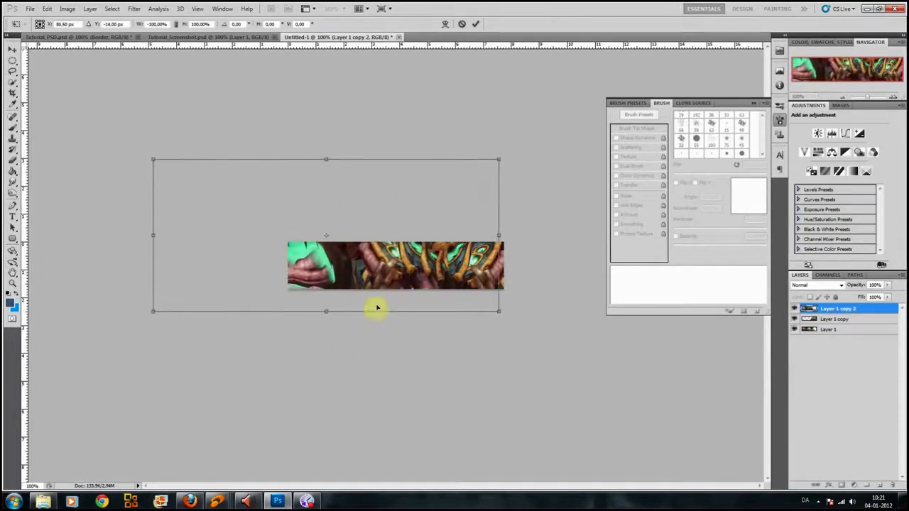
{"action": "double_click", "coordinate": [400, 239]}
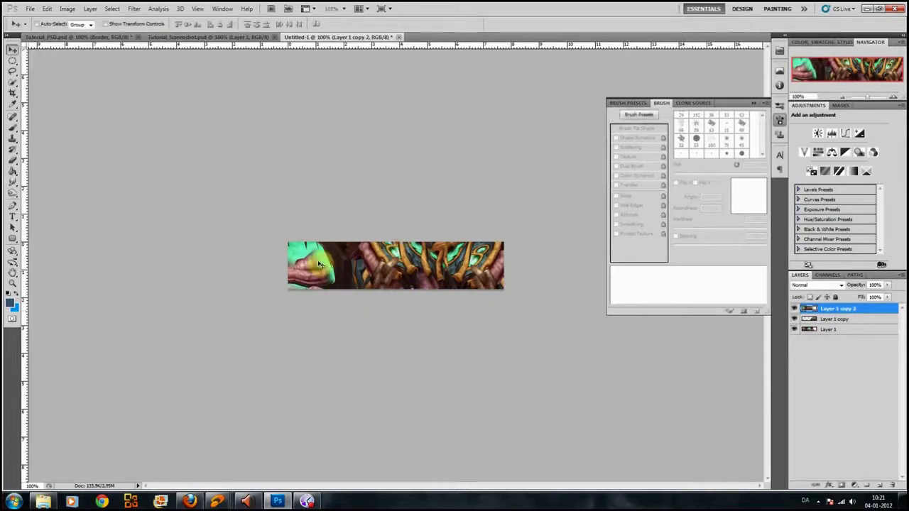
- Erase the topmost copy's green face at the banner's left end with a soft 100 px eraser at 100% opacity
{"action": "key", "text": "e"}
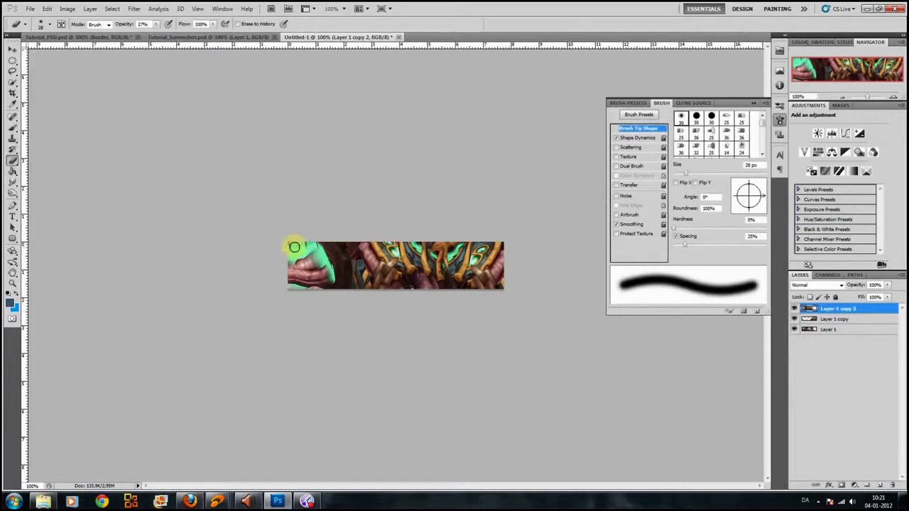
{"action": "right_click", "coordinate": [311, 249]}
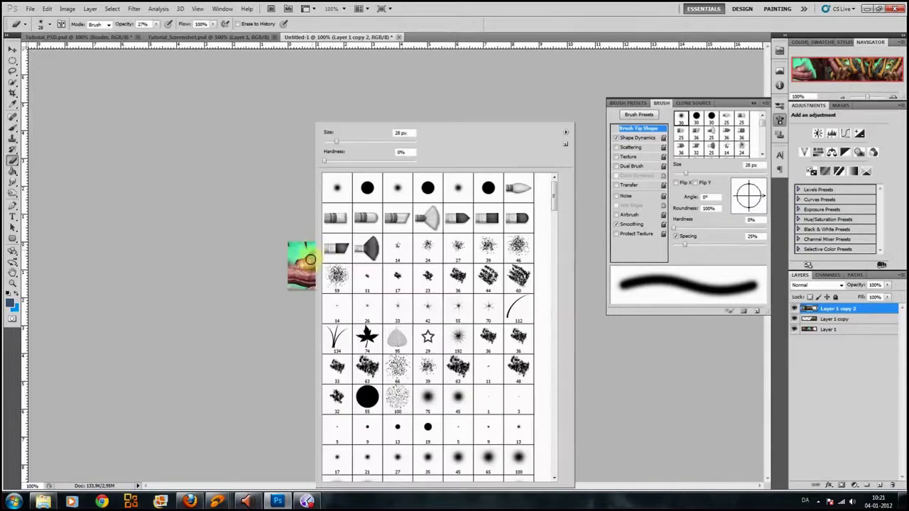
{"action": "scroll", "coordinate": [469, 304], "scroll_direction": "down", "scroll_amount": 4}
{"action": "scroll", "coordinate": [470, 301], "scroll_direction": "down", "scroll_amount": 1}
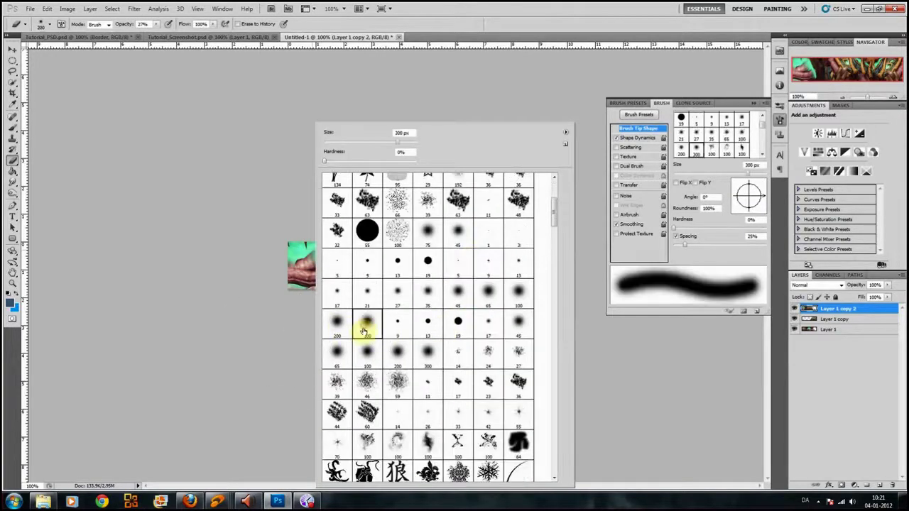
{"action": "left_click", "coordinate": [458, 291]}
{"action": "left_click", "coordinate": [517, 291]}
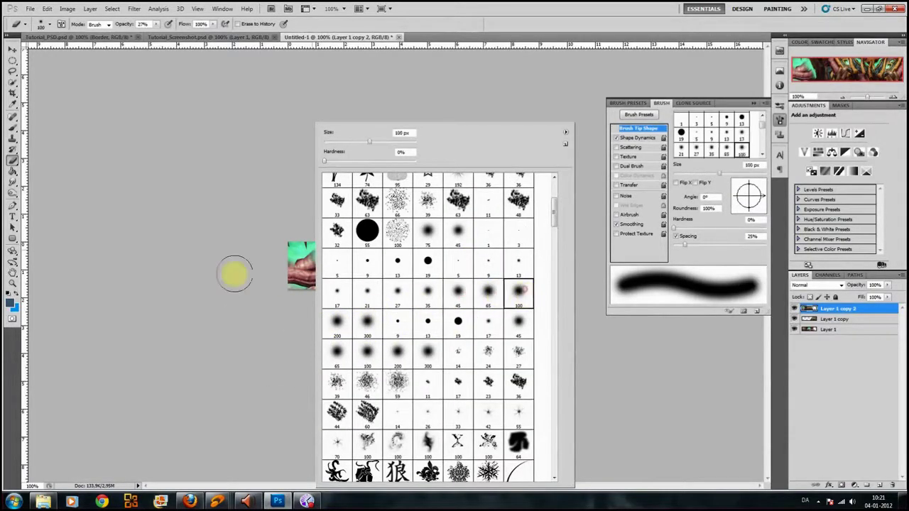
{"action": "left_click", "coordinate": [269, 236]}
{"action": "mouse_move", "coordinate": [306, 253]}
{"action": "left_mouse_down"}
{"action": "mouse_move", "coordinate": [327, 264]}
{"action": "mouse_move", "coordinate": [305, 280]}
{"action": "mouse_move", "coordinate": [319, 287]}
{"action": "mouse_move", "coordinate": [274, 243]}
{"action": "mouse_move", "coordinate": [301, 247]}
{"action": "mouse_move", "coordinate": [298, 220]}
{"action": "left_mouse_up"}
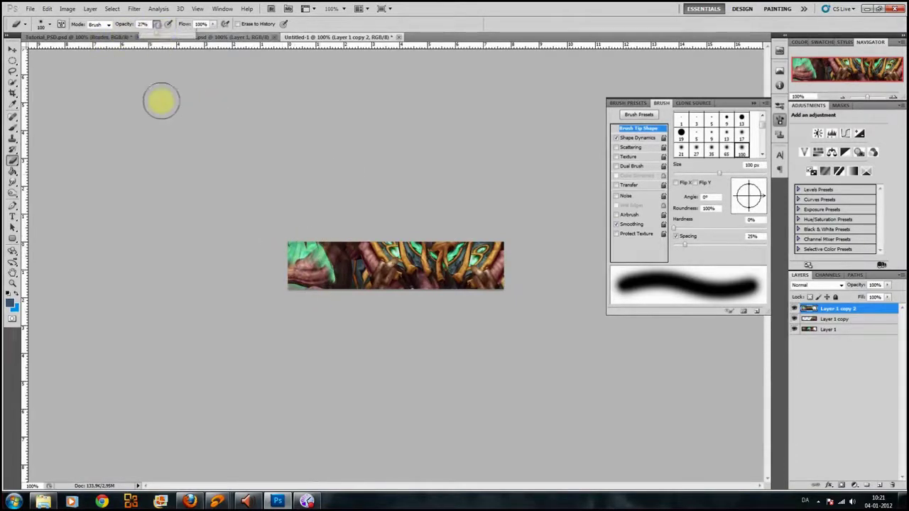
{"action": "left_click_drag", "start_coordinate": [153, 36], "coordinate": [203, 35]}
{"action": "mouse_move", "coordinate": [284, 251]}
{"action": "left_mouse_down"}
{"action": "mouse_move", "coordinate": [294, 269]}
{"action": "mouse_move", "coordinate": [320, 245]}
{"action": "mouse_move", "coordinate": [331, 264]}
{"action": "left_mouse_up"}
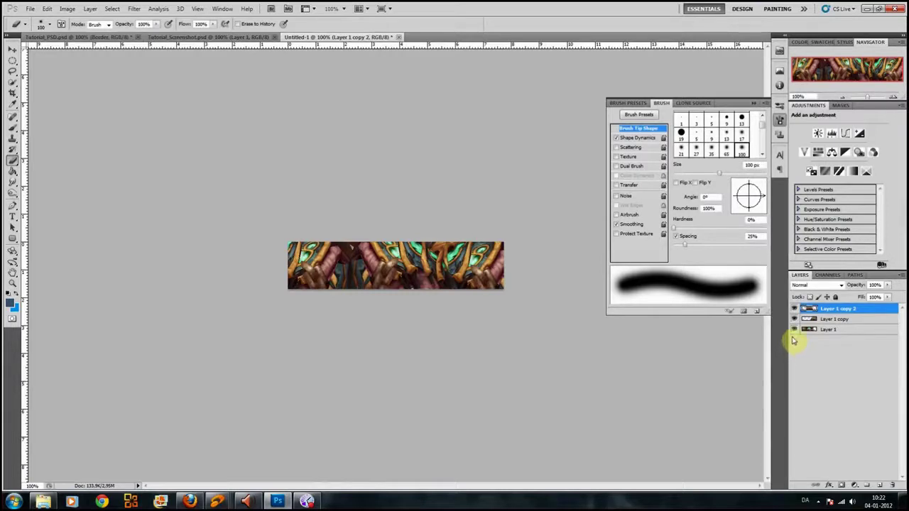
- Merge the three creature layers into a single layer
{"action": "key", "text": "ctrl+e"}
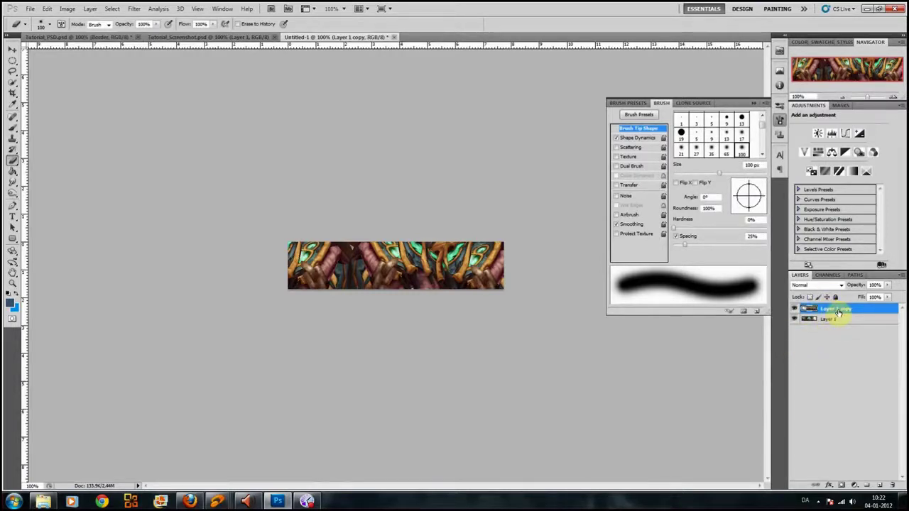
{"action": "key", "text": "ctrl+e"}
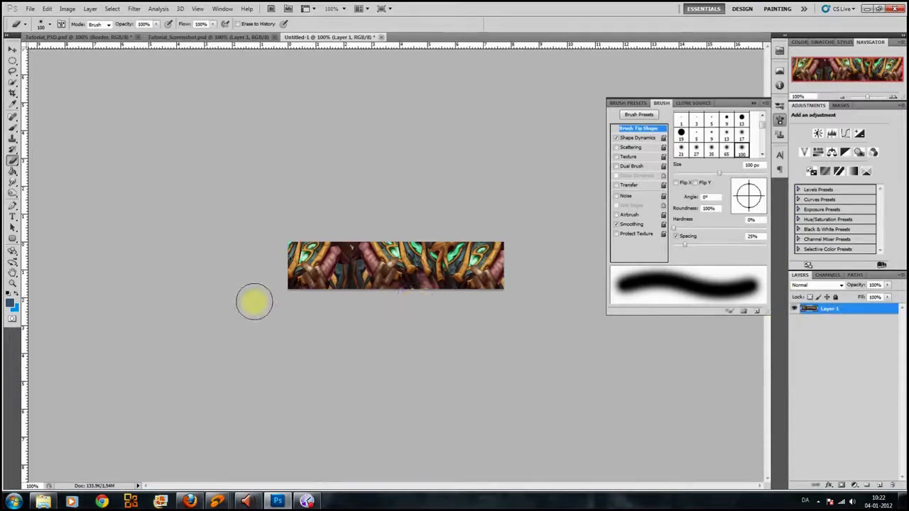
{"action": "key", "text": "z"}
{"action": "left_click", "coordinate": [355, 255]}
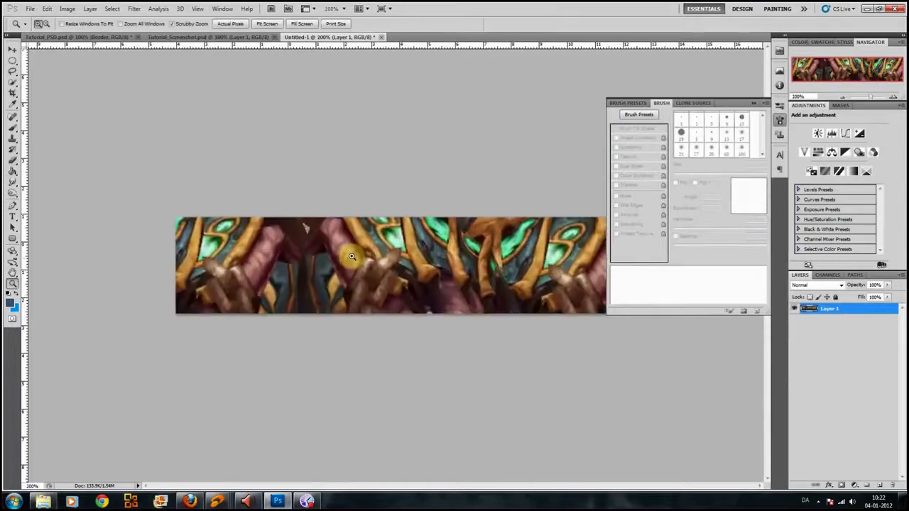
{"action": "left_click", "coordinate": [330, 249]}
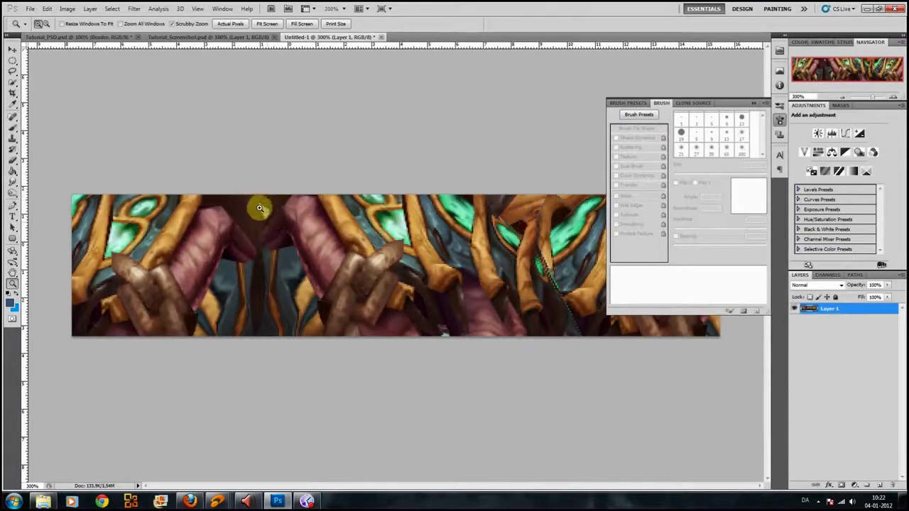
{"action": "key", "text": "alt"}
{"action": "left_click", "coordinate": [322, 257], "text": "alt"}
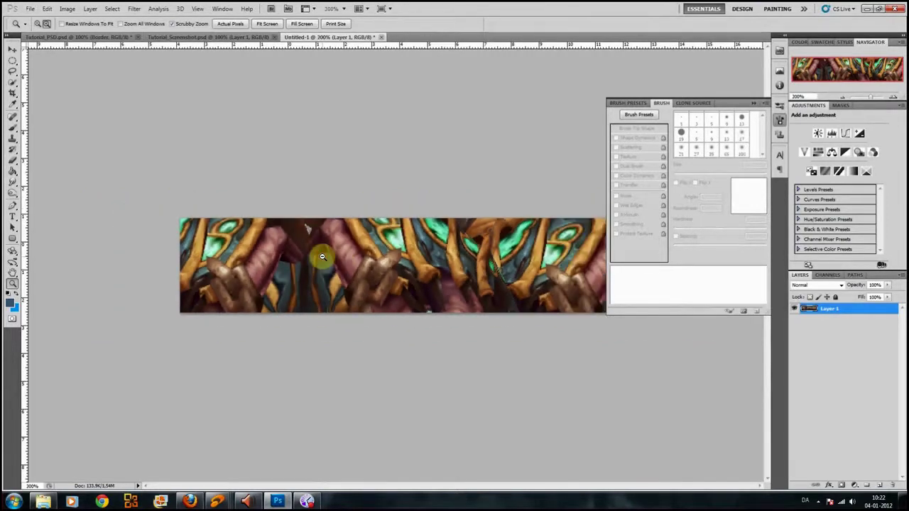
{"action": "left_click", "coordinate": [324, 243], "text": "alt"}
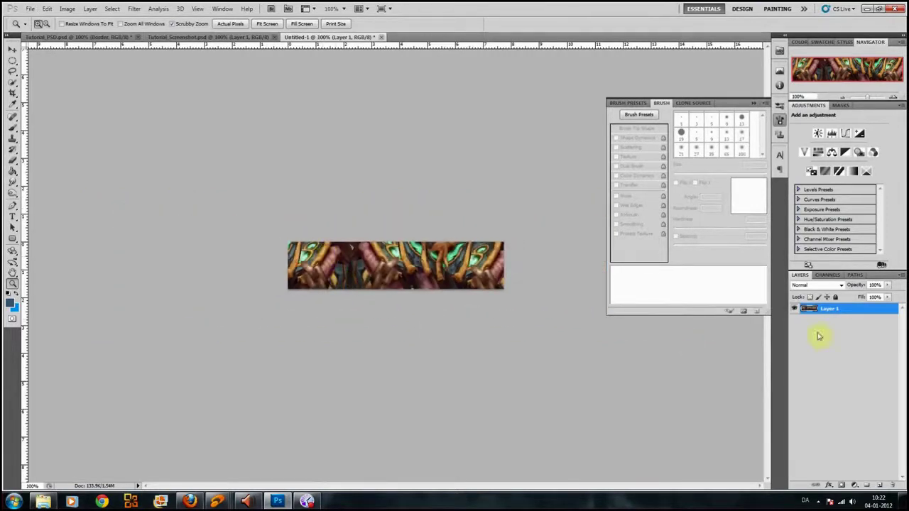
- Duplicate the merged creature layer, select the lower one with the Move tool, and merge the copy back down into it
{"action": "key", "text": "ctrl+j"}
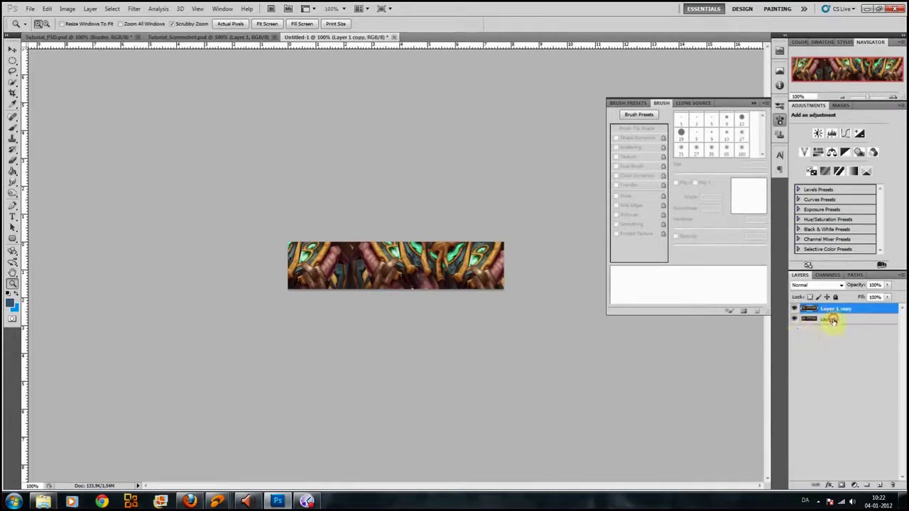
{"action": "left_click", "coordinate": [830, 320]}
{"action": "key", "text": "v"}
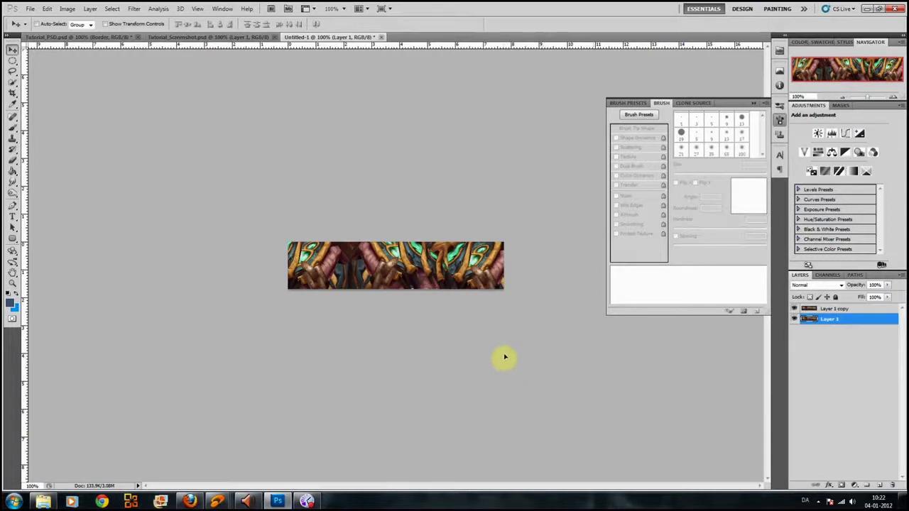
{"action": "left_click", "coordinate": [502, 354]}
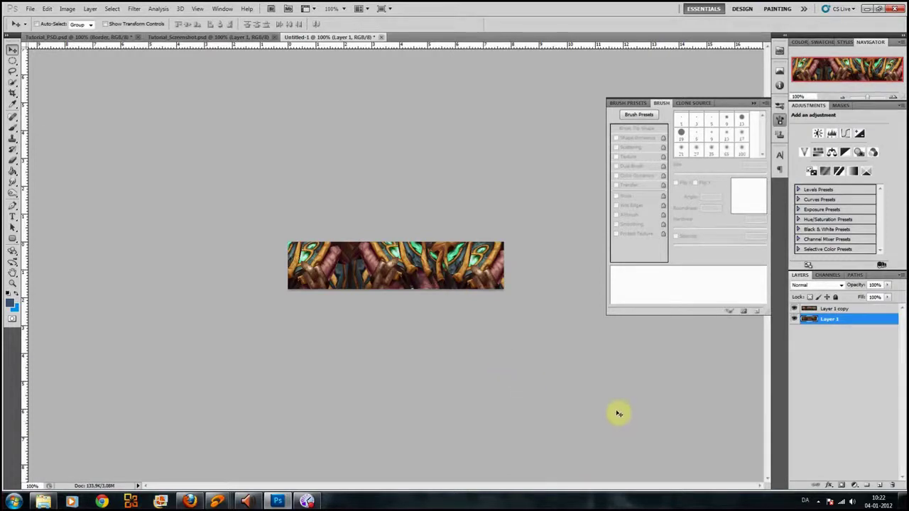
{"action": "left_click", "coordinate": [817, 310]}
{"action": "key", "text": "ctrl+e"}
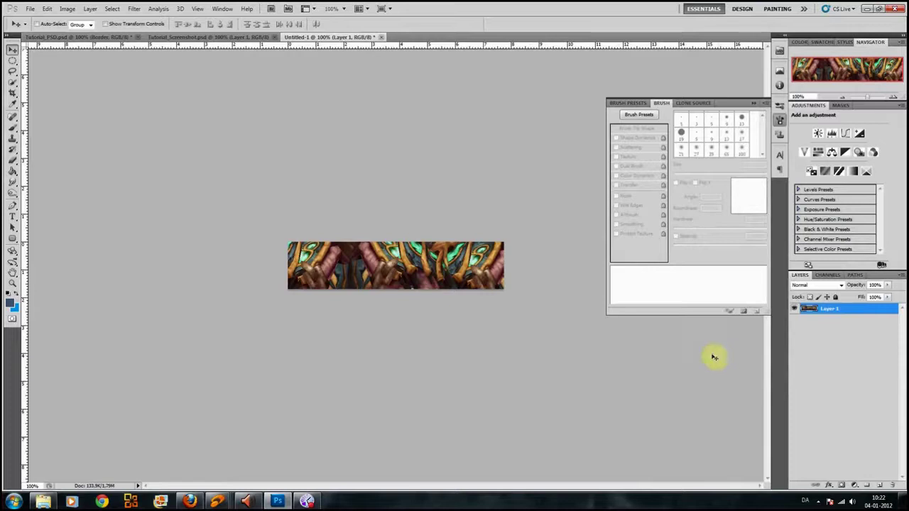
- Activate the Smudge tool and review its brush's Shape Dynamics, Scattering and Transfer settings
{"action": "left_click", "coordinate": [13, 183]}
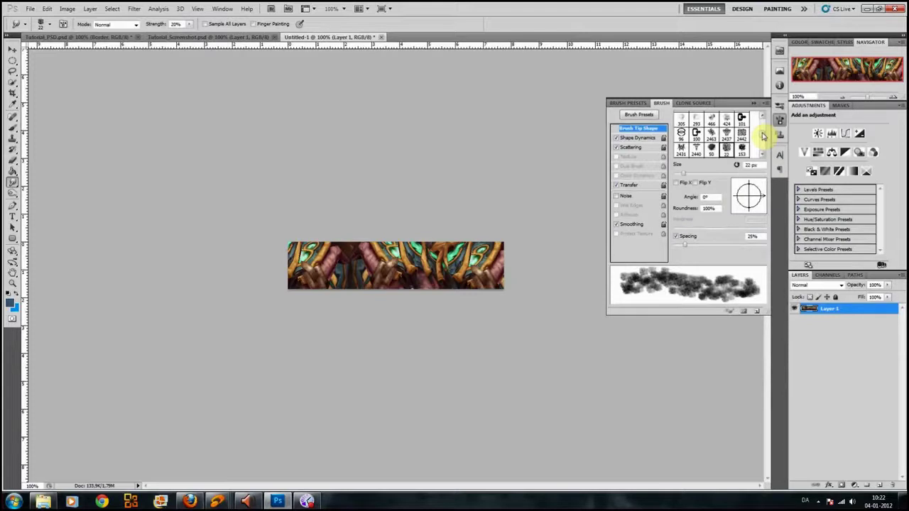
{"action": "left_click", "coordinate": [639, 137]}
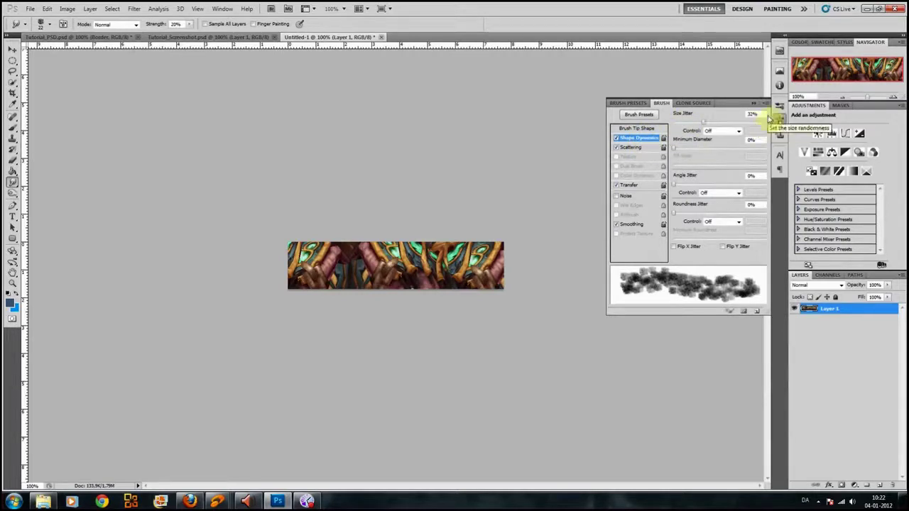
{"action": "left_click", "coordinate": [643, 148]}
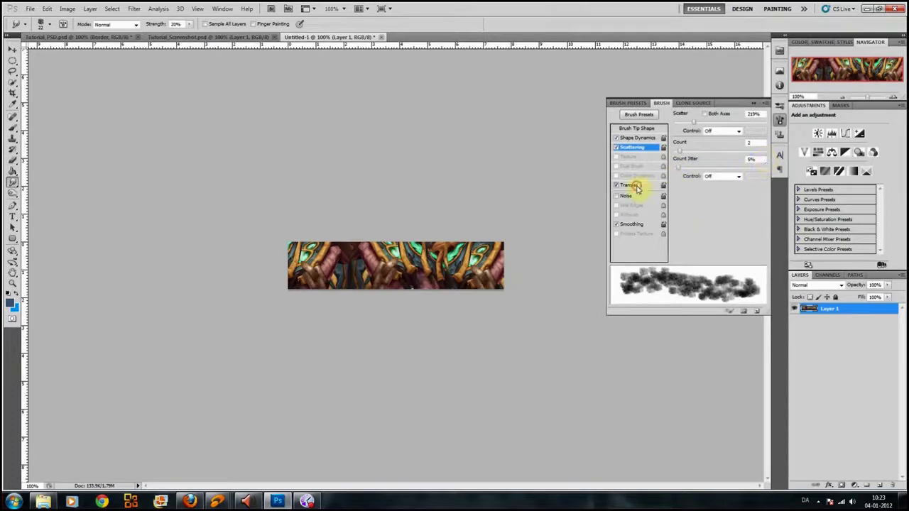
{"action": "left_click", "coordinate": [630, 185]}
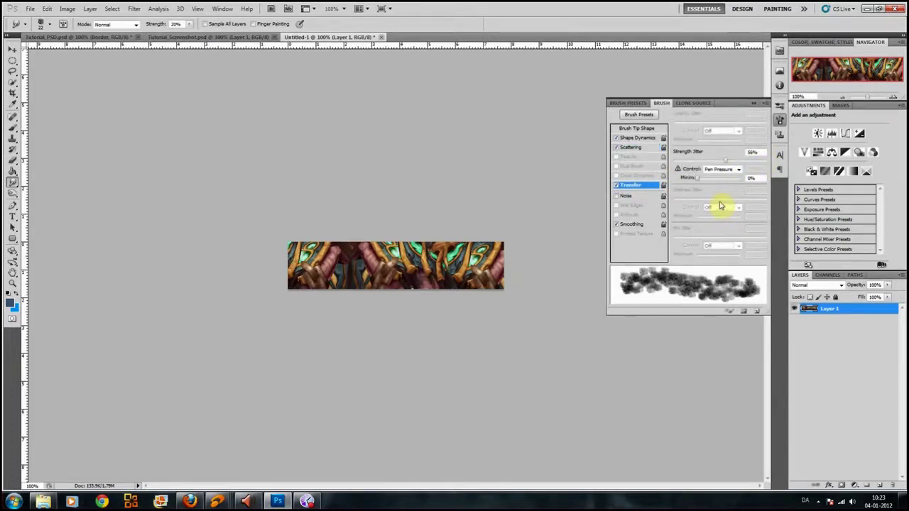
{"action": "left_click", "coordinate": [643, 185]}
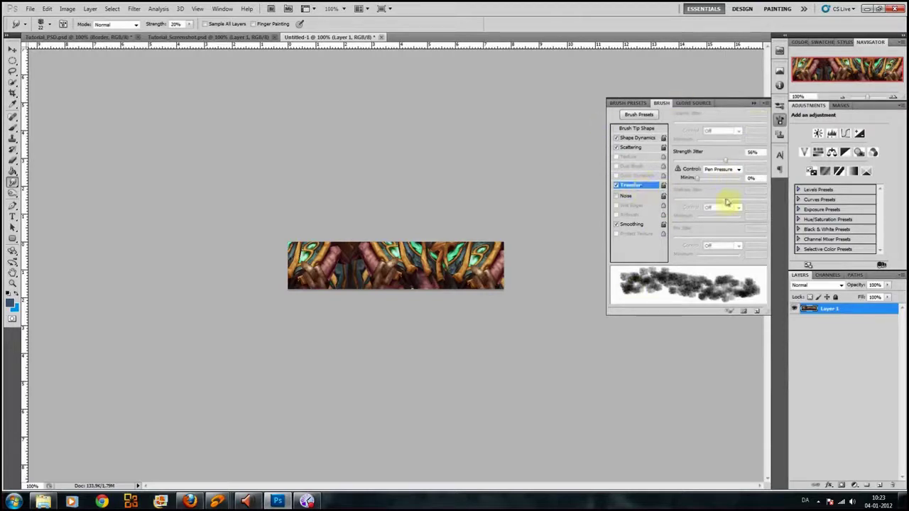
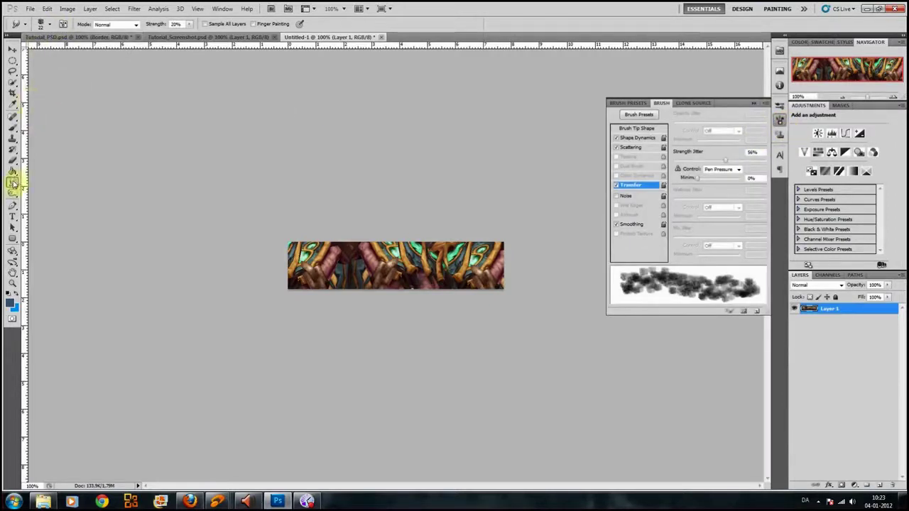
- Switch briefly to the Brush tool and back to Smudge, and toggle the display of the brush settings off and on
{"action": "left_click", "coordinate": [12, 126]}
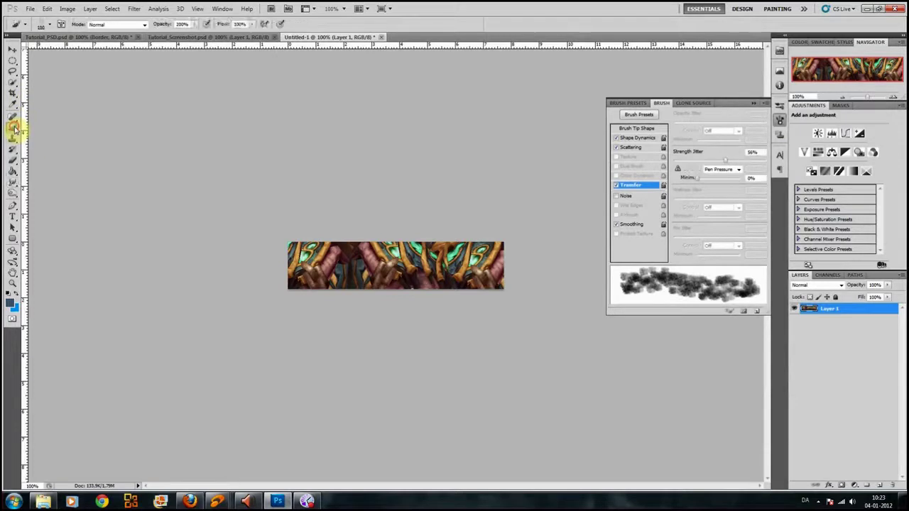
{"action": "left_click", "coordinate": [13, 183]}
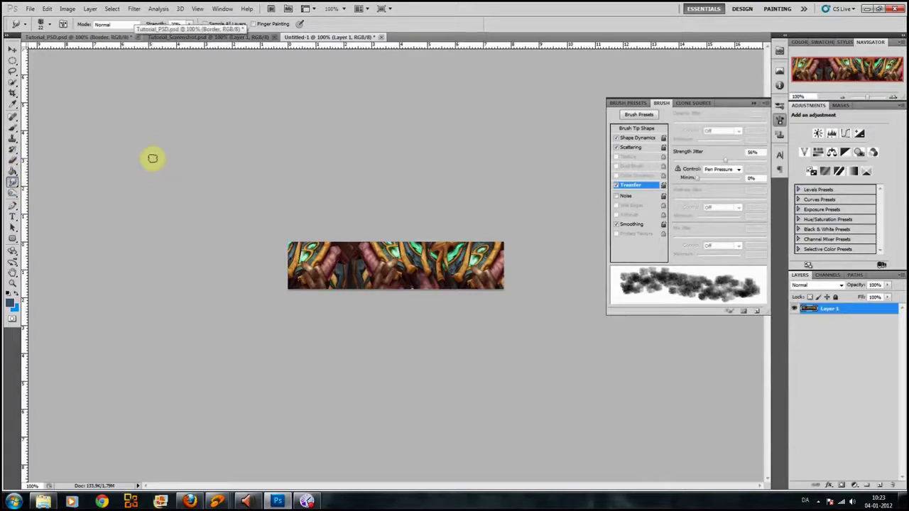
{"action": "left_click", "coordinate": [63, 25]}
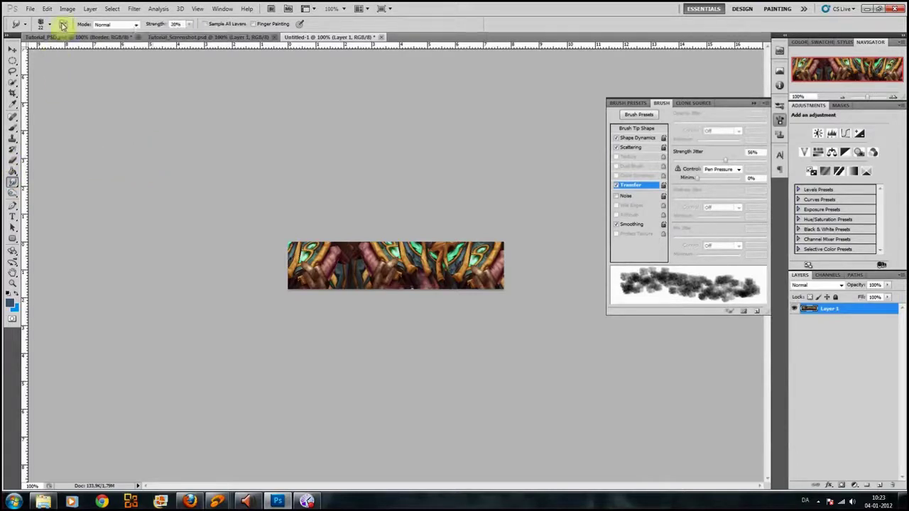
{"action": "left_click", "coordinate": [62, 25]}
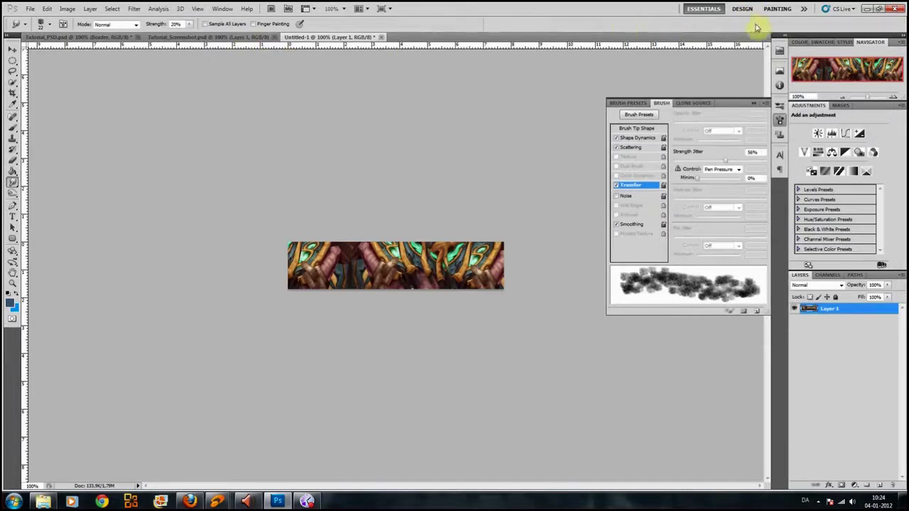
{"action": "left_click", "coordinate": [223, 9]}
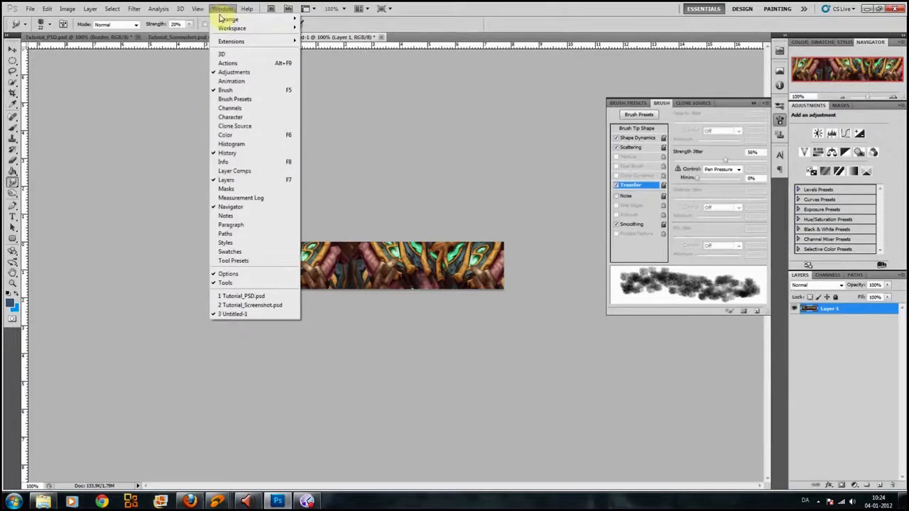
{"action": "left_click", "coordinate": [264, 90]}
{"action": "left_click", "coordinate": [223, 9]}
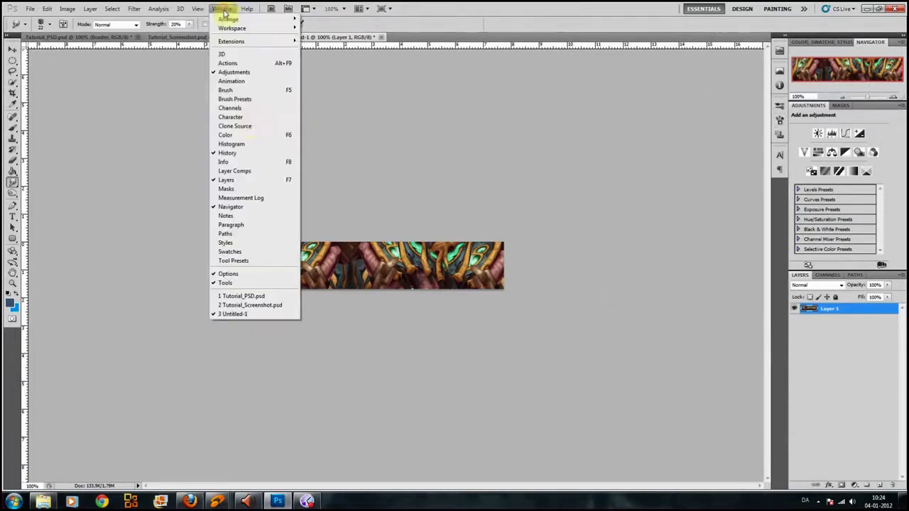
{"action": "left_click", "coordinate": [262, 90]}
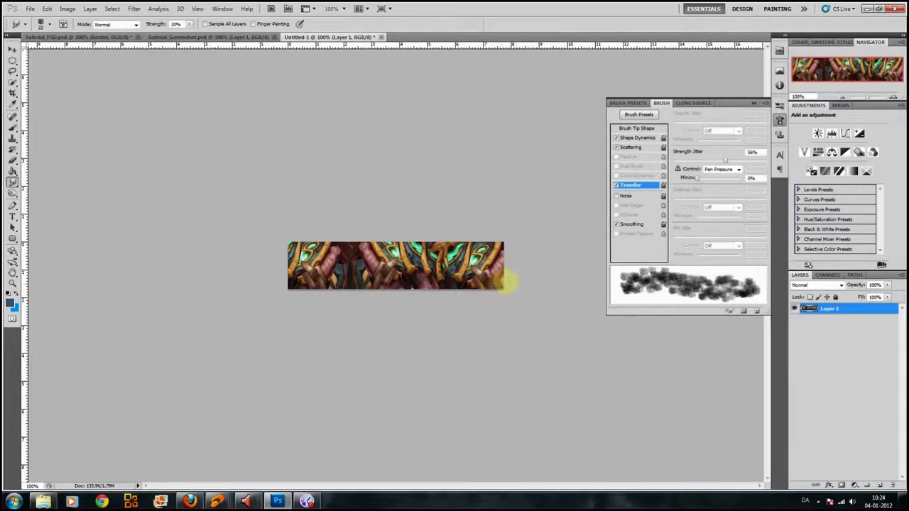
- Smudge the merged creature background across the banner with the scattered brush at 20% strength
{"action": "mouse_move", "coordinate": [483, 278]}
{"action": "left_mouse_down"}
{"action": "mouse_move", "coordinate": [478, 254]}
{"action": "mouse_move", "coordinate": [463, 252]}
{"action": "mouse_move", "coordinate": [478, 278]}
{"action": "mouse_move", "coordinate": [492, 263]}
{"action": "mouse_move", "coordinate": [457, 284]}
{"action": "mouse_move", "coordinate": [450, 264]}
{"action": "mouse_move", "coordinate": [427, 274]}
{"action": "mouse_move", "coordinate": [384, 268]}
{"action": "mouse_move", "coordinate": [392, 291]}
{"action": "mouse_move", "coordinate": [425, 249]}
{"action": "mouse_move", "coordinate": [389, 292]}
{"action": "mouse_move", "coordinate": [374, 262]}
{"action": "mouse_move", "coordinate": [371, 273]}
{"action": "mouse_move", "coordinate": [326, 248]}
{"action": "mouse_move", "coordinate": [331, 285]}
{"action": "mouse_move", "coordinate": [304, 272]}
{"action": "mouse_move", "coordinate": [356, 274]}
{"action": "mouse_move", "coordinate": [352, 256]}
{"action": "mouse_move", "coordinate": [333, 249]}
{"action": "mouse_move", "coordinate": [340, 270]}
{"action": "mouse_move", "coordinate": [320, 289]}
{"action": "mouse_move", "coordinate": [298, 272]}
{"action": "mouse_move", "coordinate": [308, 249]}
{"action": "mouse_move", "coordinate": [298, 255]}
{"action": "mouse_move", "coordinate": [315, 270]}
{"action": "mouse_move", "coordinate": [368, 266]}
{"action": "mouse_move", "coordinate": [387, 242]}
{"action": "mouse_move", "coordinate": [391, 266]}
{"action": "mouse_move", "coordinate": [425, 250]}
{"action": "mouse_move", "coordinate": [420, 278]}
{"action": "mouse_move", "coordinate": [295, 290]}
{"action": "mouse_move", "coordinate": [338, 292]}
{"action": "mouse_move", "coordinate": [359, 275]}
{"action": "mouse_move", "coordinate": [455, 284]}
{"action": "left_mouse_up"}
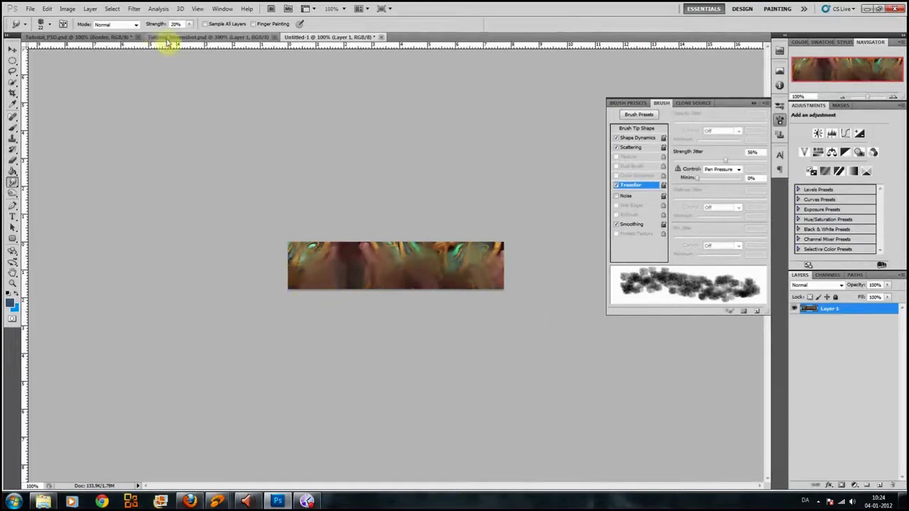
- Paste the creature render as a new layer and position its mouth on the banner, checking the finished example in Tutorial_PSD.psd
{"action": "key", "text": "ctrl+v"}
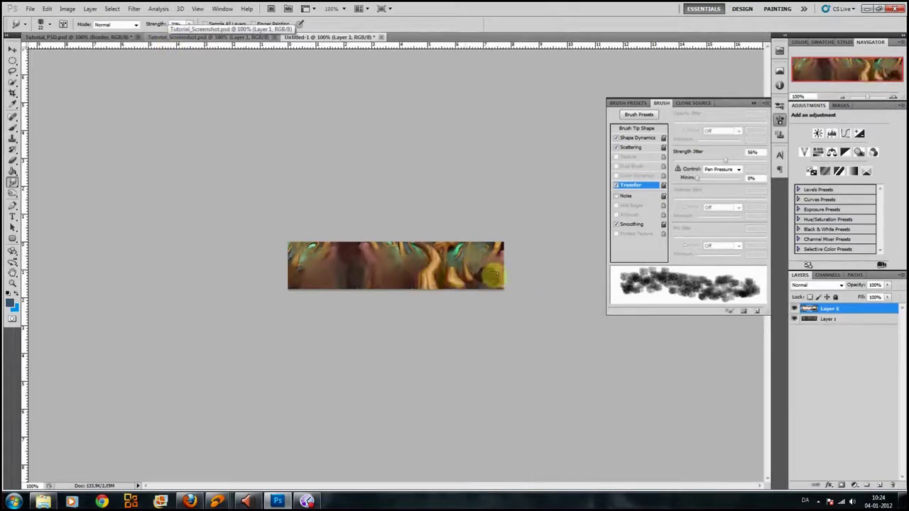
{"action": "key", "text": "v"}
{"action": "left_click_drag", "start_coordinate": [531, 386], "coordinate": [481, 298]}
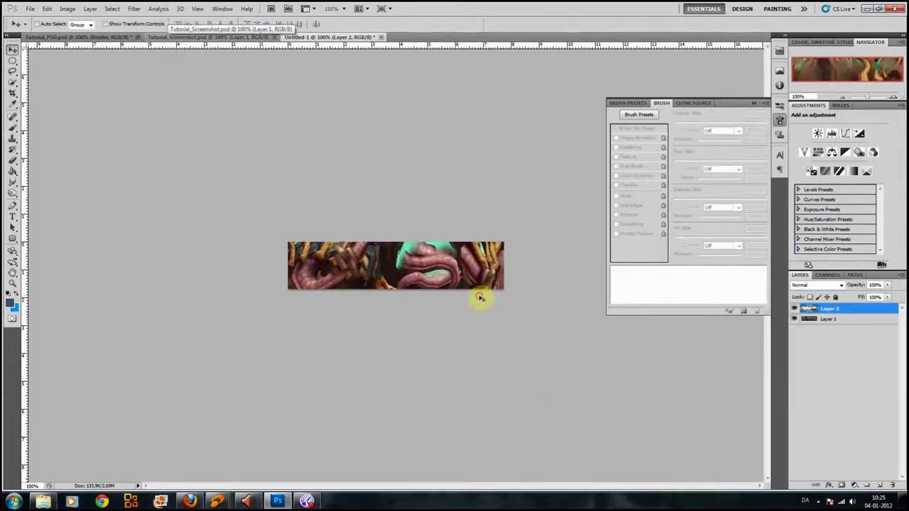
{"action": "left_click", "coordinate": [101, 37]}
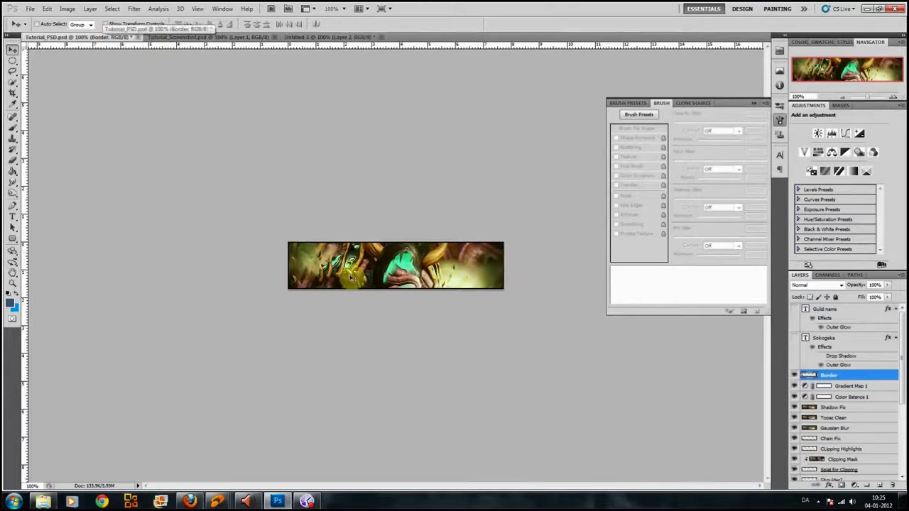
{"action": "left_click", "coordinate": [321, 38]}
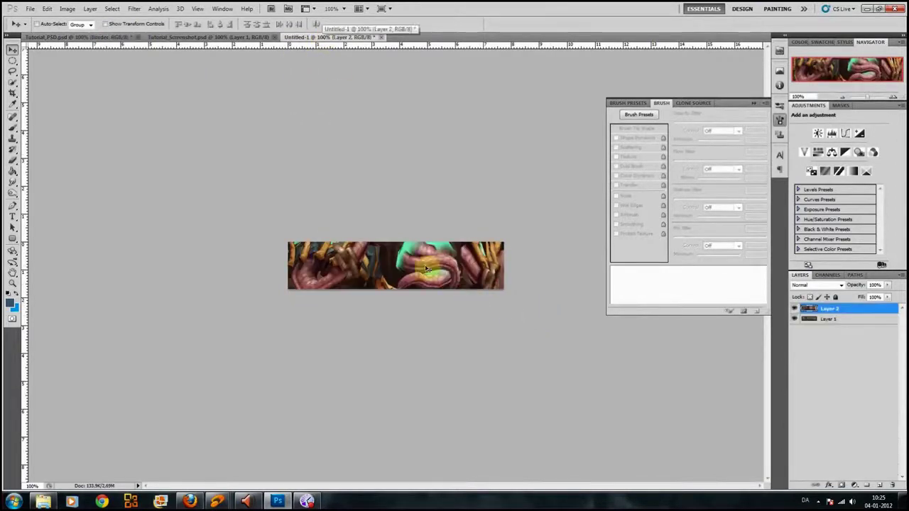
{"action": "mouse_move", "coordinate": [427, 268]}
{"action": "left_mouse_down"}
{"action": "mouse_move", "coordinate": [376, 267]}
{"action": "mouse_move", "coordinate": [407, 274]}
{"action": "left_mouse_up"}
- Erase the pasted render except for the mouth near the banner's left end with a soft 100 px eraser, and nudge the remainder slightly
{"action": "key", "text": "e"}
{"action": "mouse_move", "coordinate": [334, 242]}
{"action": "left_mouse_down"}
{"action": "mouse_move", "coordinate": [281, 248]}
{"action": "mouse_move", "coordinate": [332, 232]}
{"action": "mouse_move", "coordinate": [387, 271]}
{"action": "mouse_move", "coordinate": [405, 235]}
{"action": "mouse_move", "coordinate": [436, 258]}
{"action": "mouse_move", "coordinate": [470, 247]}
{"action": "mouse_move", "coordinate": [456, 274]}
{"action": "mouse_move", "coordinate": [475, 281]}
{"action": "mouse_move", "coordinate": [396, 277]}
{"action": "mouse_move", "coordinate": [465, 294]}
{"action": "left_mouse_up"}
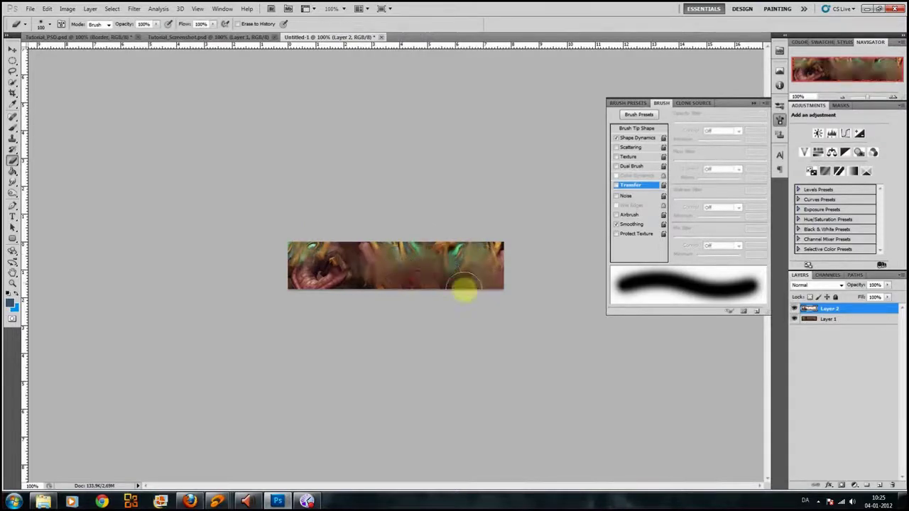
{"action": "key", "text": "v"}
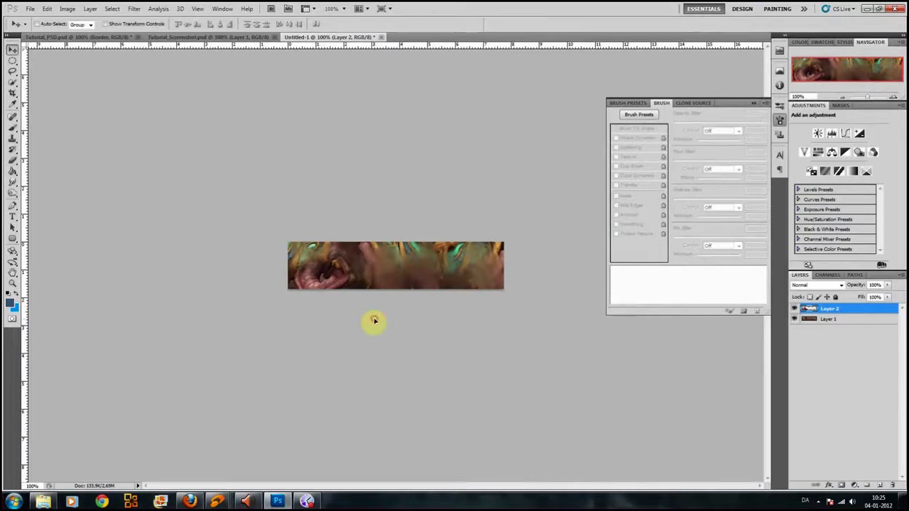
- Duplicate the mouth layer and move the copy to the banner's right end
{"action": "key", "text": "ctrl+j"}
{"action": "left_click_drag", "start_coordinate": [394, 349], "coordinate": [474, 272]}
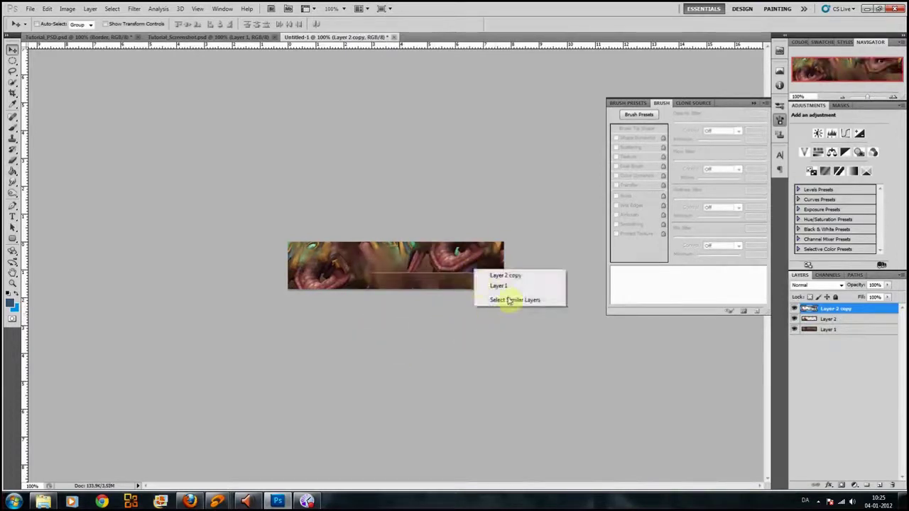
{"action": "right_click", "coordinate": [463, 262]}
{"action": "left_click", "coordinate": [462, 292]}
- Flip the mouth copy vertically and reposition it at the banner's right end
{"action": "key", "text": "ctrl+t"}
{"action": "right_click", "coordinate": [460, 254]}
{"action": "left_click", "coordinate": [489, 393]}
{"action": "left_click_drag", "start_coordinate": [473, 276], "coordinate": [487, 366]}
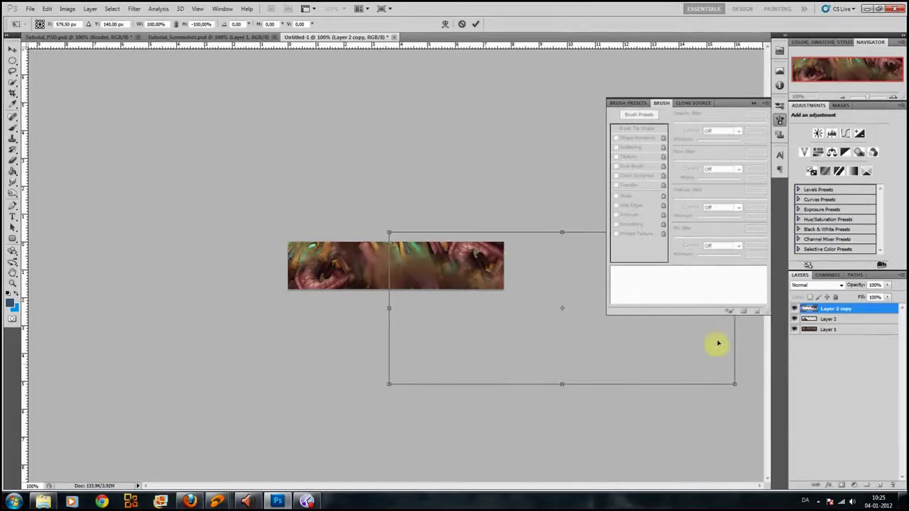
{"action": "key", "text": "Return"}
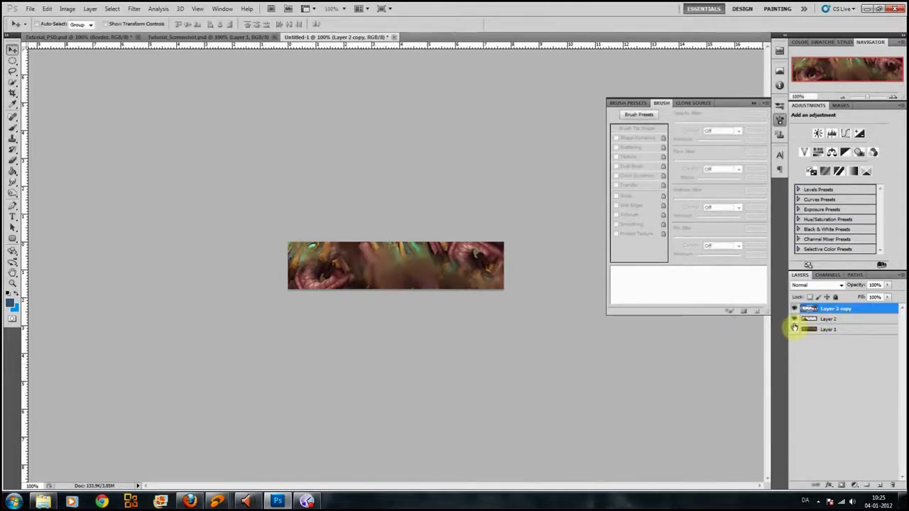
- Merge both mouth layers into the background layer and smudge them into it at 20% strength
{"action": "key", "text": "ctrl+shift+e"}
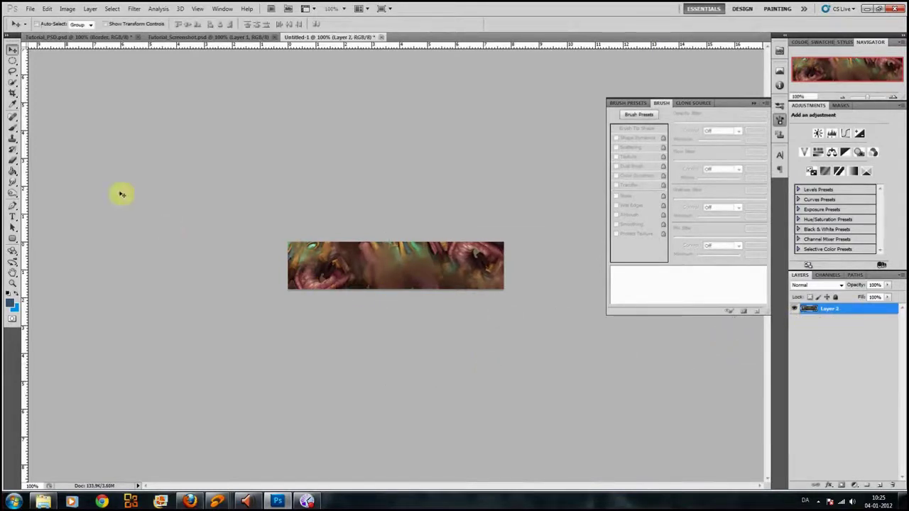
{"action": "left_click", "coordinate": [14, 189]}
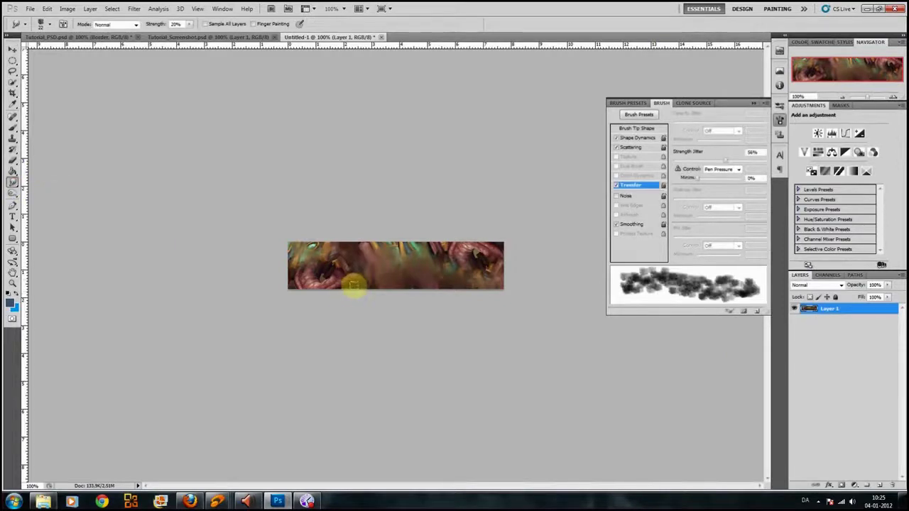
{"action": "mouse_move", "coordinate": [348, 283]}
{"action": "left_mouse_down"}
{"action": "mouse_move", "coordinate": [365, 303]}
{"action": "mouse_move", "coordinate": [293, 277]}
{"action": "mouse_move", "coordinate": [299, 260]}
{"action": "mouse_move", "coordinate": [279, 276]}
{"action": "mouse_move", "coordinate": [324, 249]}
{"action": "mouse_move", "coordinate": [370, 239]}
{"action": "mouse_move", "coordinate": [326, 265]}
{"action": "mouse_move", "coordinate": [453, 250]}
{"action": "mouse_move", "coordinate": [466, 262]}
{"action": "mouse_move", "coordinate": [452, 257]}
{"action": "mouse_move", "coordinate": [456, 275]}
{"action": "mouse_move", "coordinate": [489, 272]}
{"action": "left_mouse_up"}
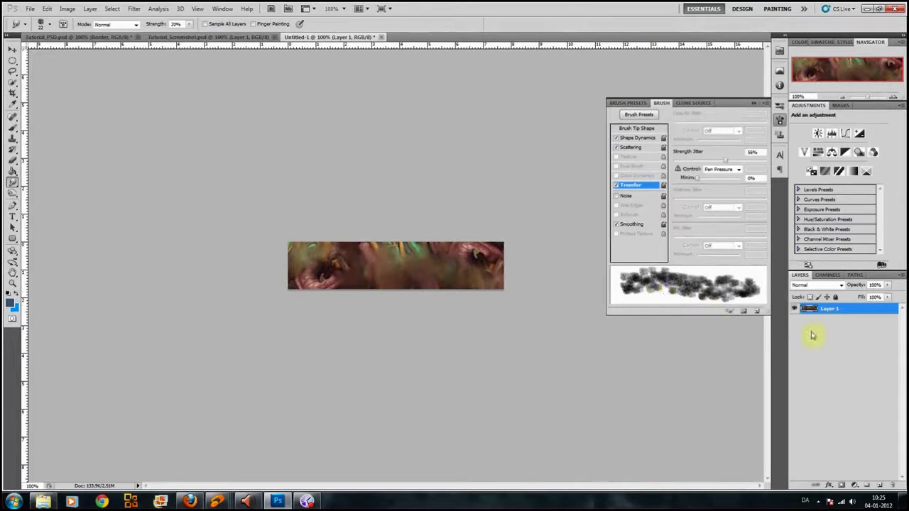
- Paste the creature render again, scale it to about 67%, centre its face on the banner, and hide the guides
{"action": "key", "text": "ctrl+v"}
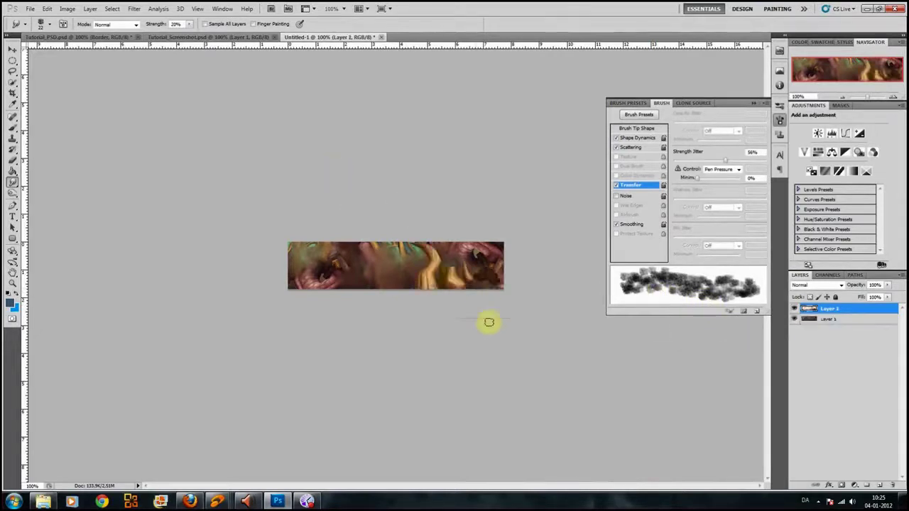
{"action": "key", "text": "v"}
{"action": "left_click_drag", "start_coordinate": [454, 318], "coordinate": [473, 297]}
{"action": "key", "text": "ctrl+t"}
{"action": "left_click_drag", "start_coordinate": [554, 161], "coordinate": [442, 229]}
{"action": "left_click_drag", "start_coordinate": [417, 270], "coordinate": [443, 272]}
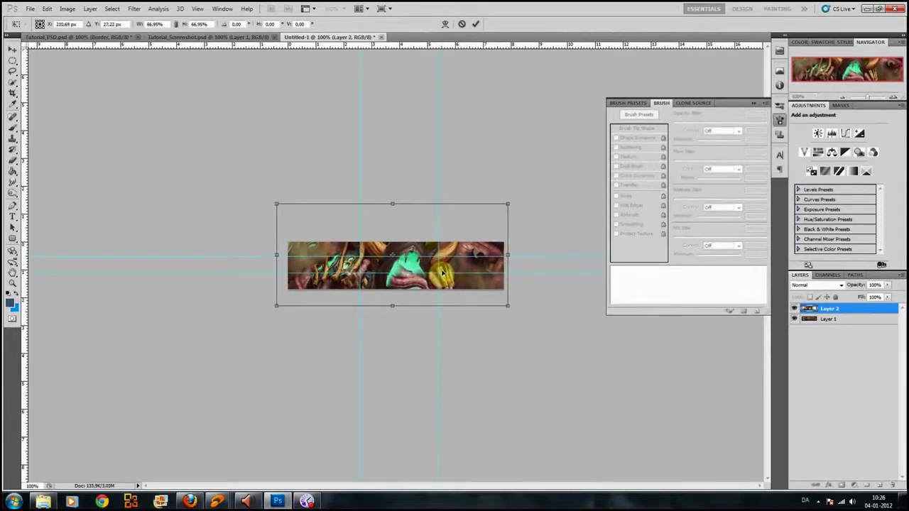
{"action": "key", "text": "Return"}
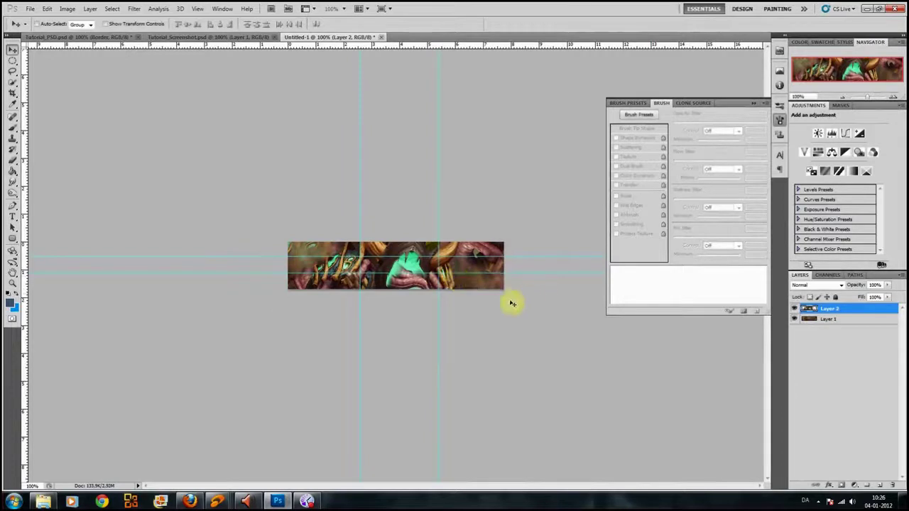
{"action": "key", "text": "ctrl+semicolon"}
- Duplicate the scaled creature layer and apply Smart Sharpen to the copy, removing Gaussian Blur with More Accurate on
{"action": "key", "text": "ctrl+j"}
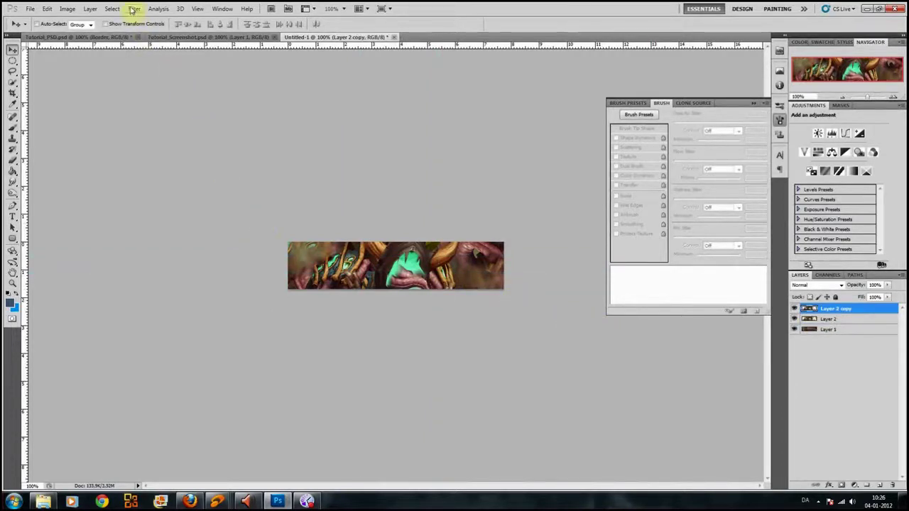
{"action": "left_click", "coordinate": [132, 9]}
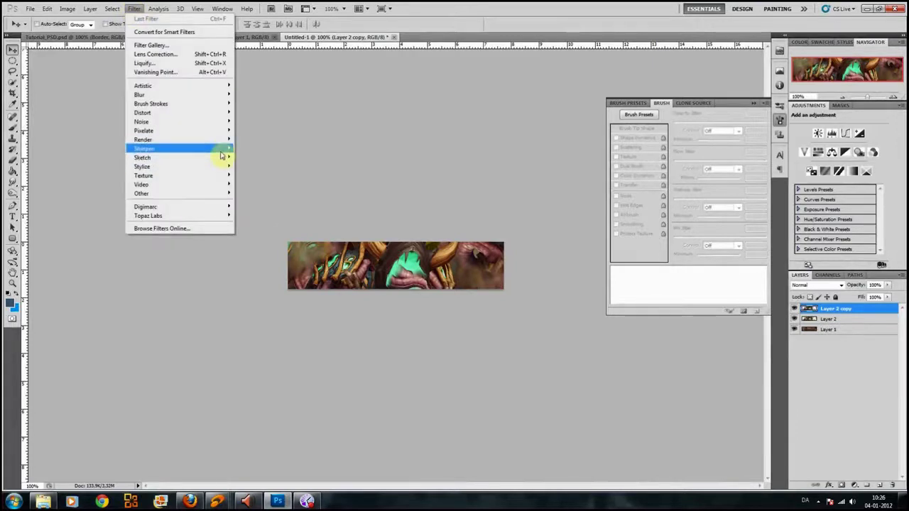
{"action": "mouse_move", "coordinate": [232, 147]}
{"action": "left_click", "coordinate": [274, 174]}
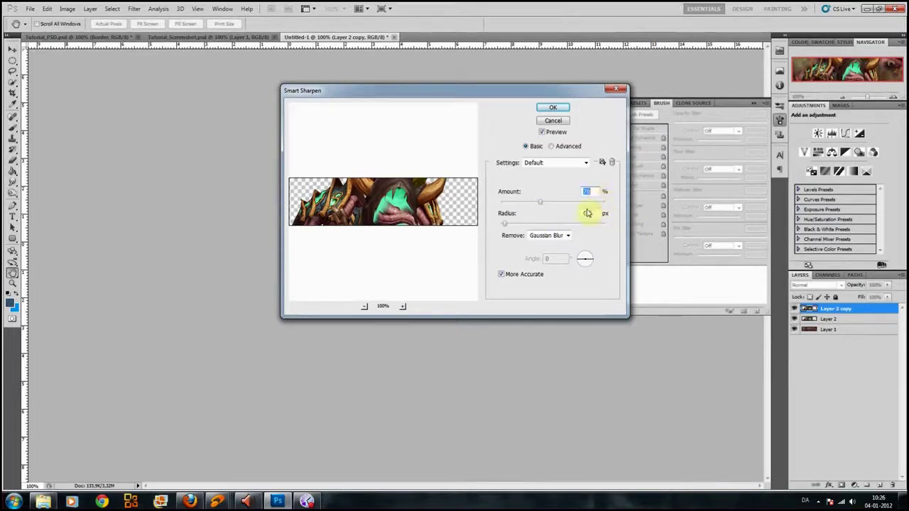
{"action": "left_click", "coordinate": [547, 108]}
- Compare the sharpened copy with the original creature layer by toggling the copy's visibility
{"action": "left_click", "coordinate": [795, 310]}
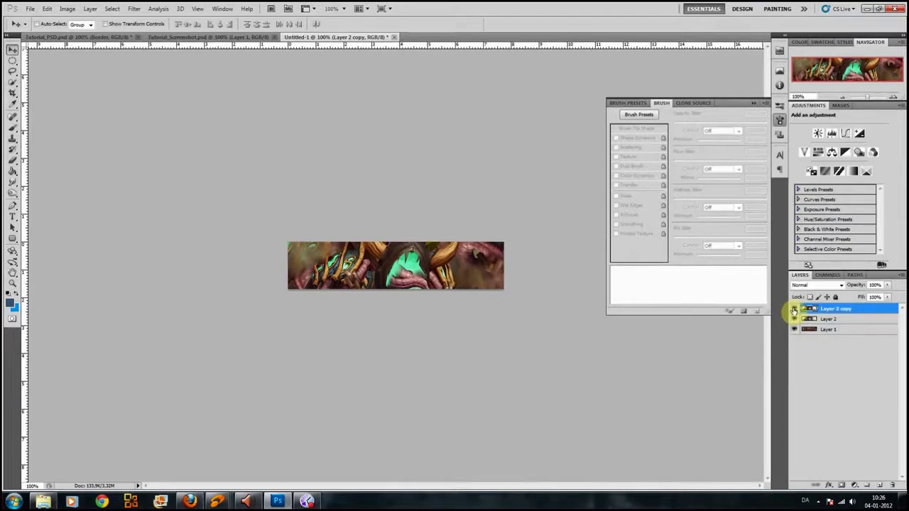
{"action": "left_click", "coordinate": [794, 309]}
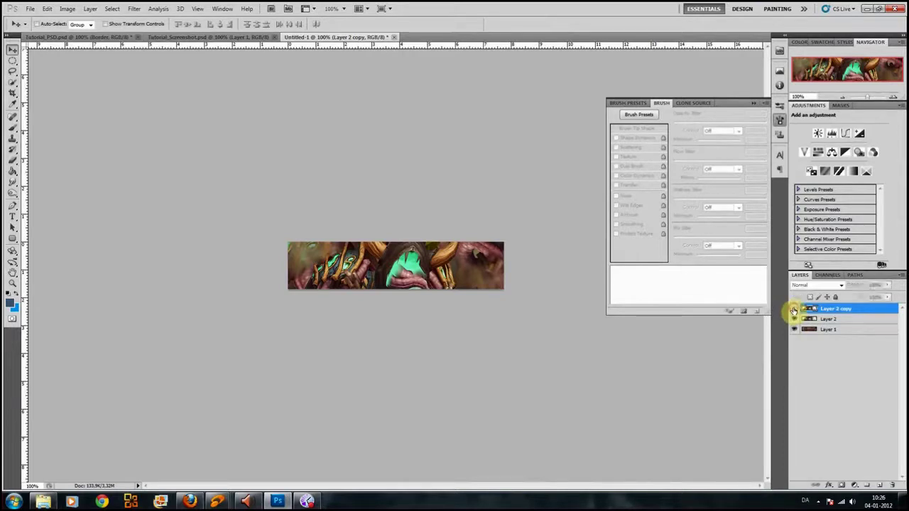
{"action": "left_click", "coordinate": [794, 310]}
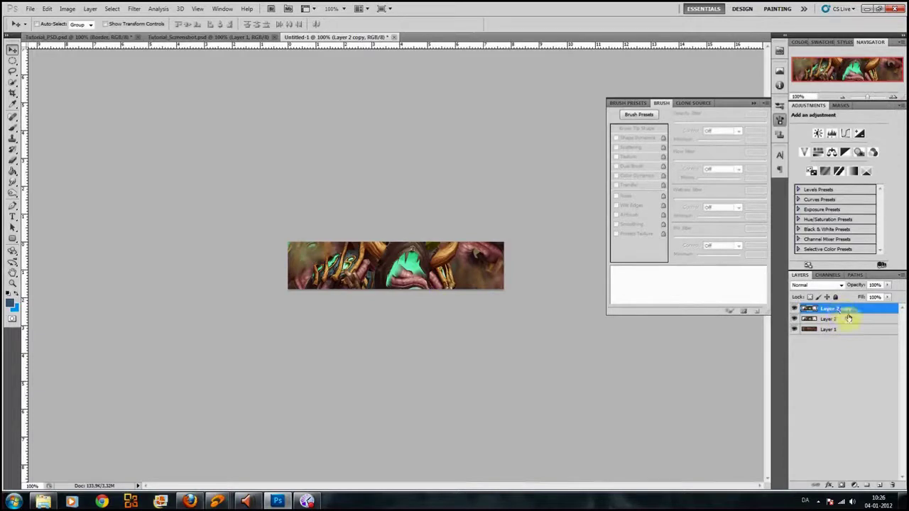
- Try lower opacities on the sharpened copy, return it to 100%, and merge it down into the creature layer
{"action": "left_click", "coordinate": [887, 286]}
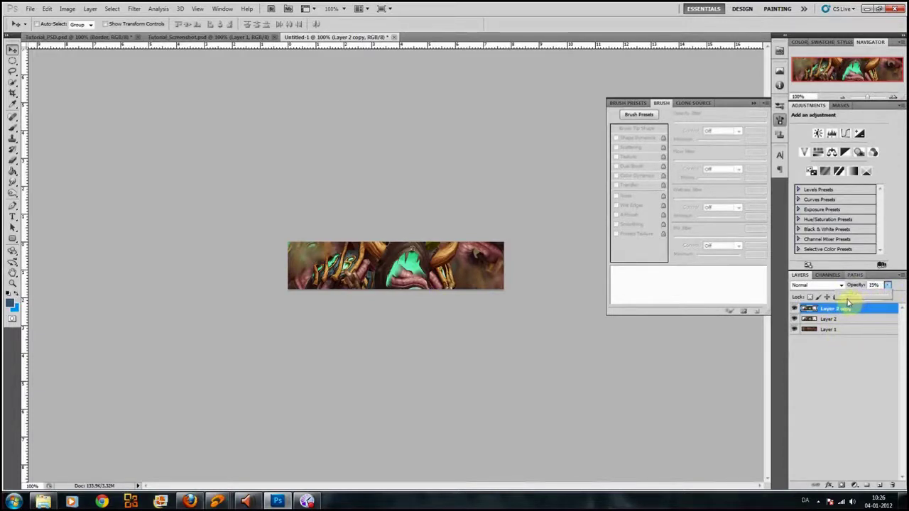
{"action": "left_click_drag", "start_coordinate": [846, 304], "coordinate": [872, 303]}
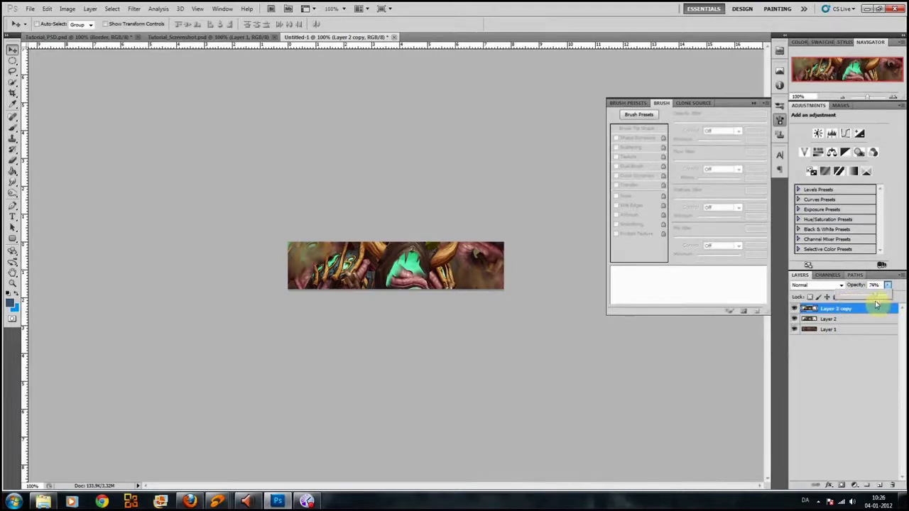
{"action": "left_click", "coordinate": [899, 320]}
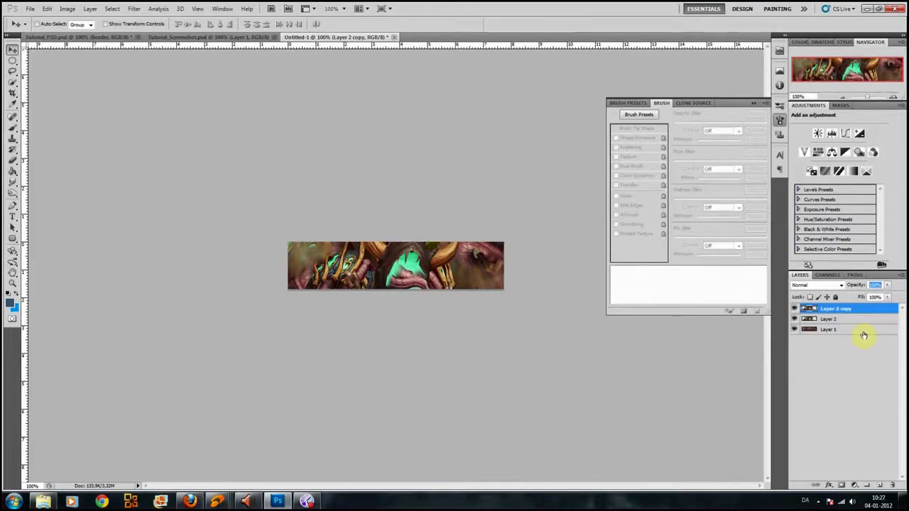
{"action": "key", "text": "ctrl+e"}
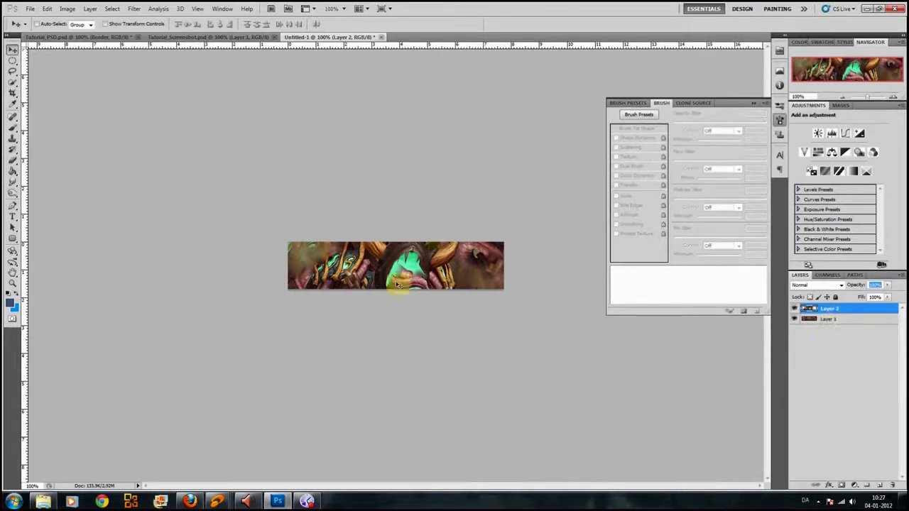
- Add a new empty layer between the background and the creature, and set its blend mode to Overlay
{"action": "left_click", "coordinate": [829, 320]}
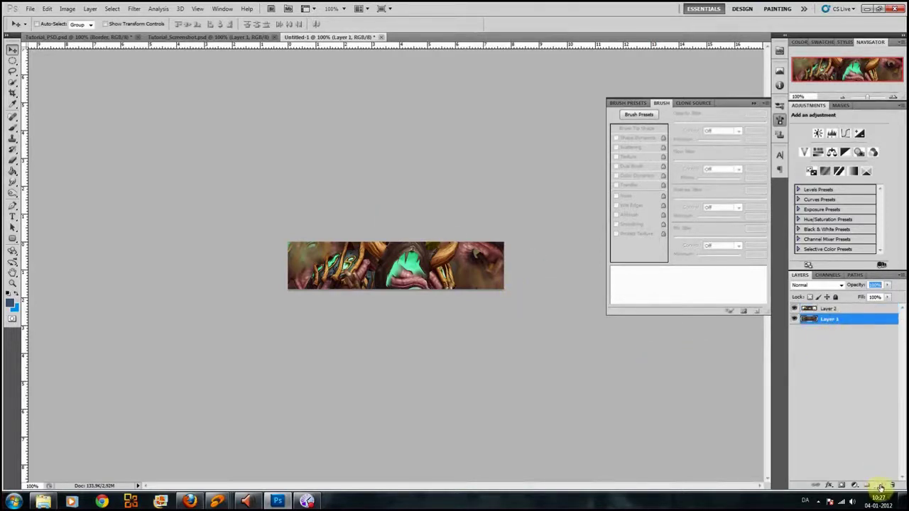
{"action": "left_click", "coordinate": [880, 487]}
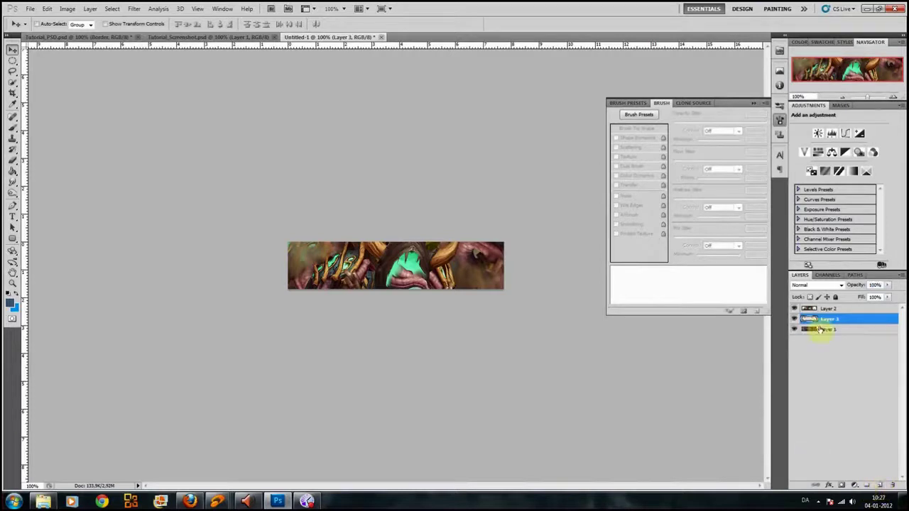
{"action": "left_click", "coordinate": [840, 285]}
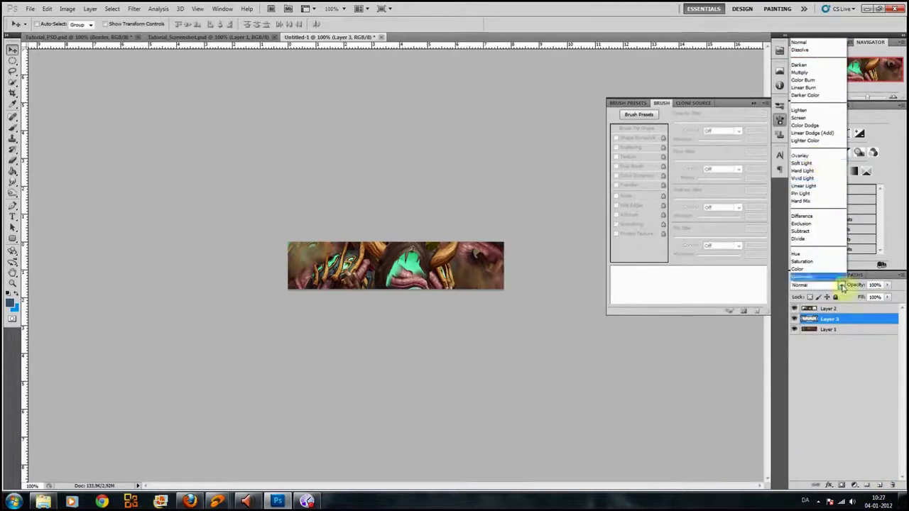
{"action": "left_click", "coordinate": [816, 285]}
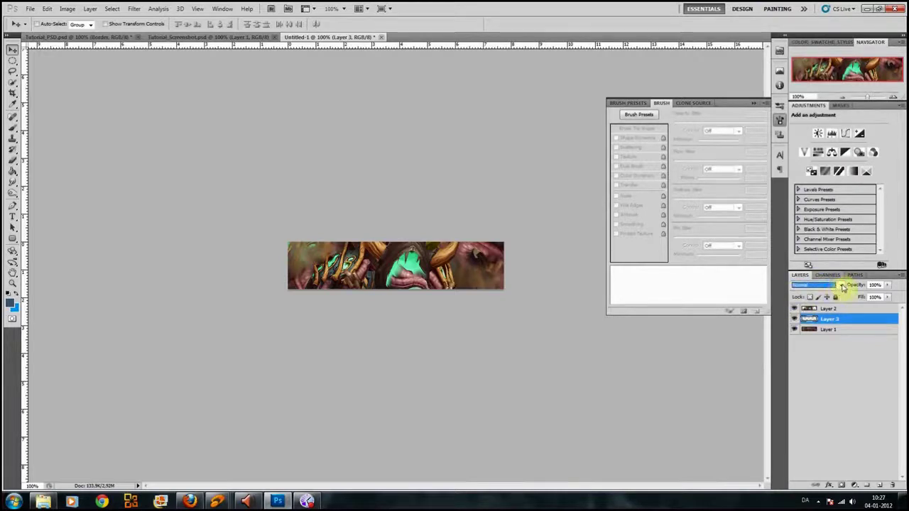
{"action": "left_click", "coordinate": [841, 286]}
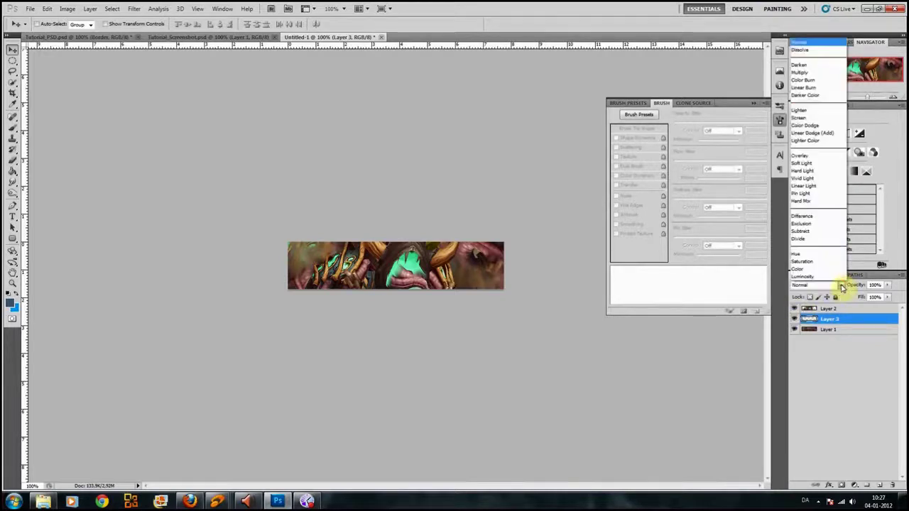
{"action": "left_click", "coordinate": [827, 155]}
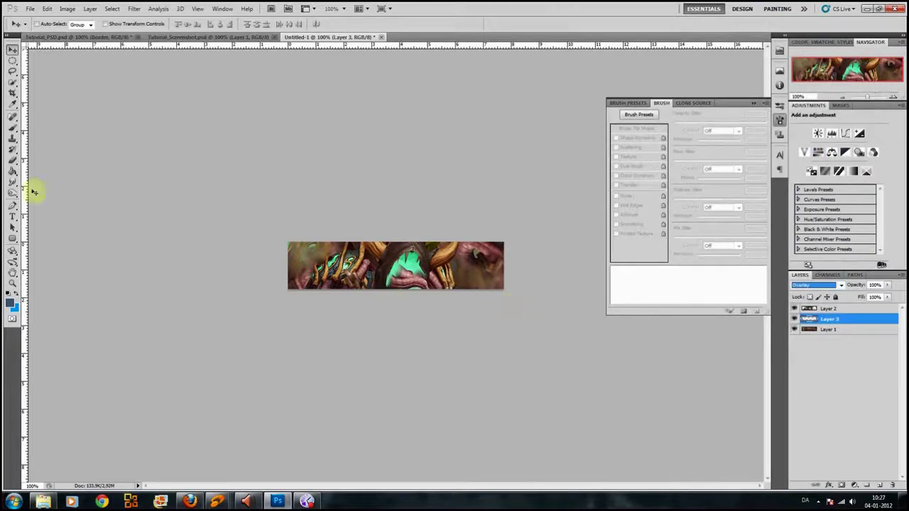
- Take the Brush tool and pick the 569 px splatter brush tip for painting on the Overlay layer
{"action": "left_click", "coordinate": [14, 127]}
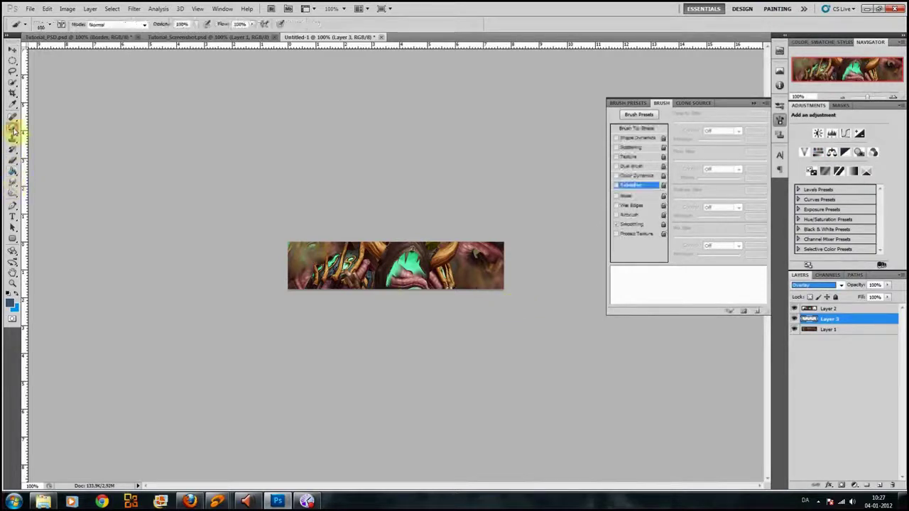
{"action": "left_click", "coordinate": [48, 25]}
{"action": "scroll", "coordinate": [150, 199], "scroll_direction": "down", "scroll_amount": 3}
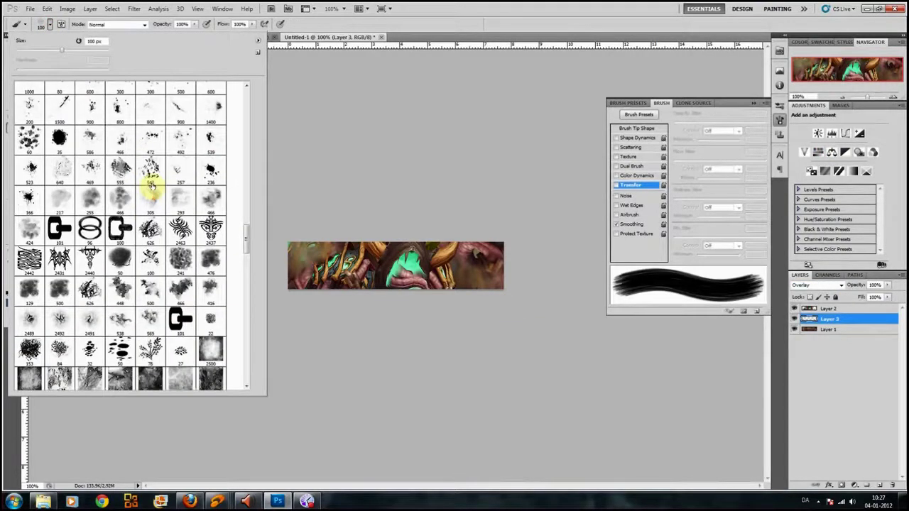
{"action": "mouse_move", "coordinate": [250, 229]}
{"action": "left_mouse_down"}
{"action": "mouse_move", "coordinate": [246, 188]}
{"action": "mouse_move", "coordinate": [247, 197]}
{"action": "left_mouse_up"}
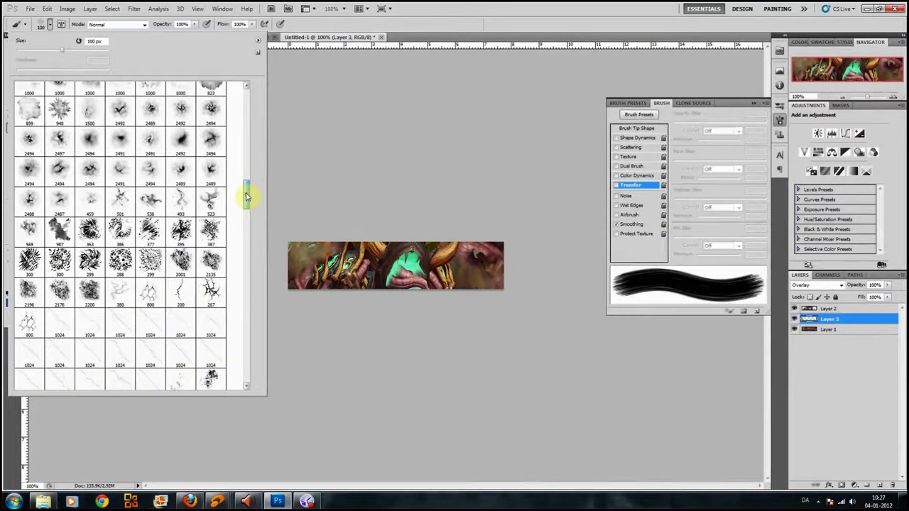
{"action": "left_click", "coordinate": [33, 233]}
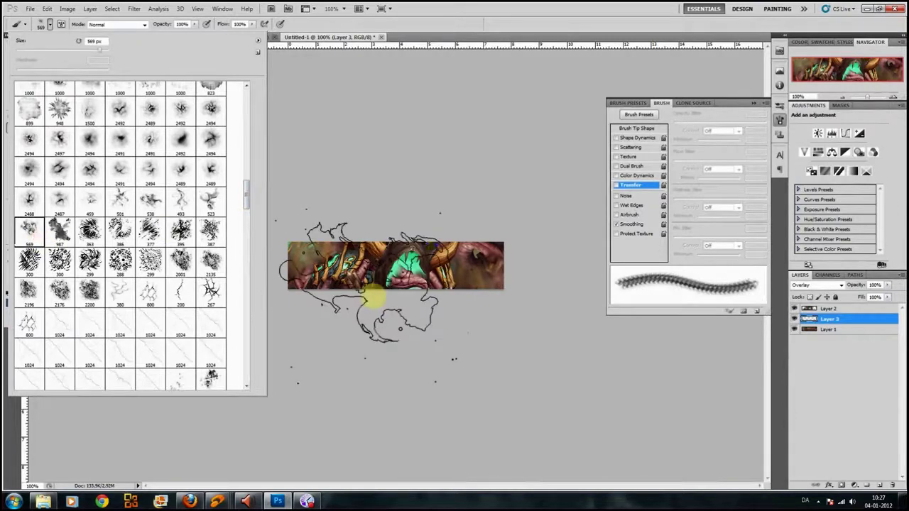
{"action": "left_click", "coordinate": [477, 353]}
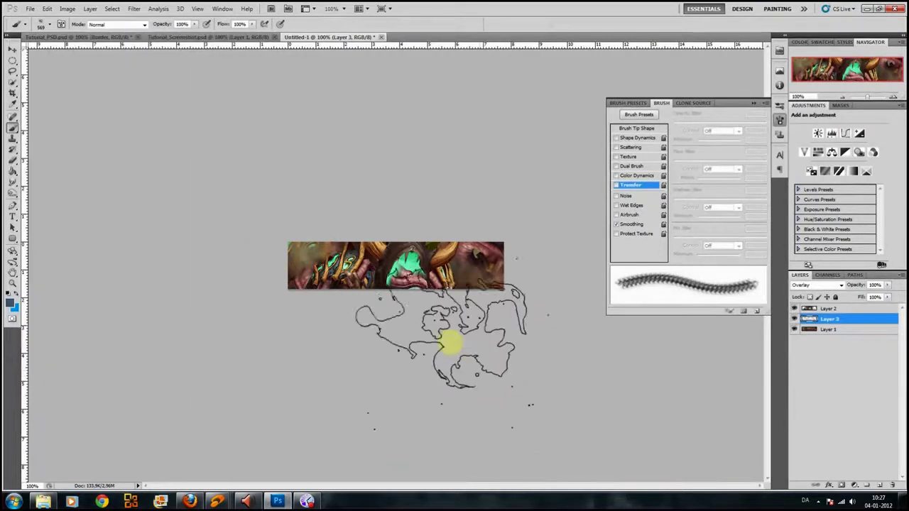
{"action": "left_click", "coordinate": [11, 305]}
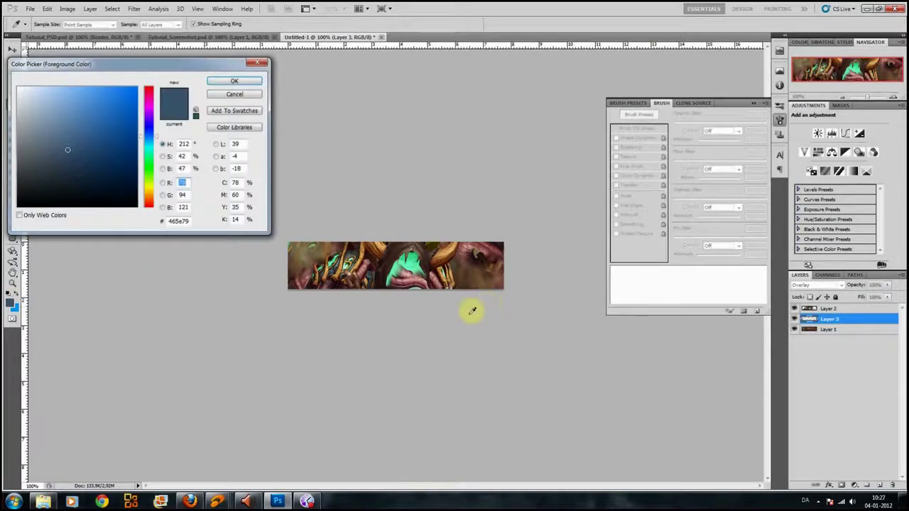
{"action": "left_click", "coordinate": [252, 96]}
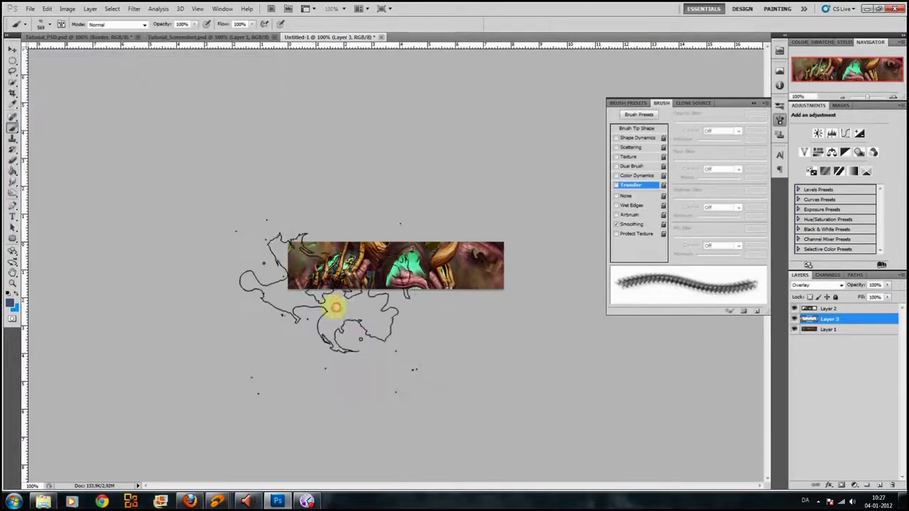
{"action": "left_click", "coordinate": [478, 344]}
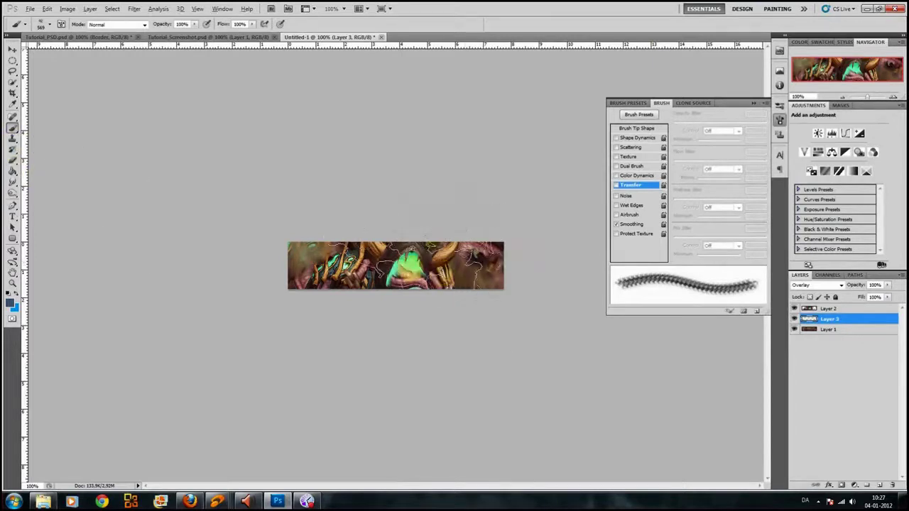
{"action": "left_click", "coordinate": [513, 300]}
- Sample the bright green of the creature's face and lighten the foreground color to the pale mint e7fff5
{"action": "left_click", "coordinate": [461, 261], "text": "alt"}
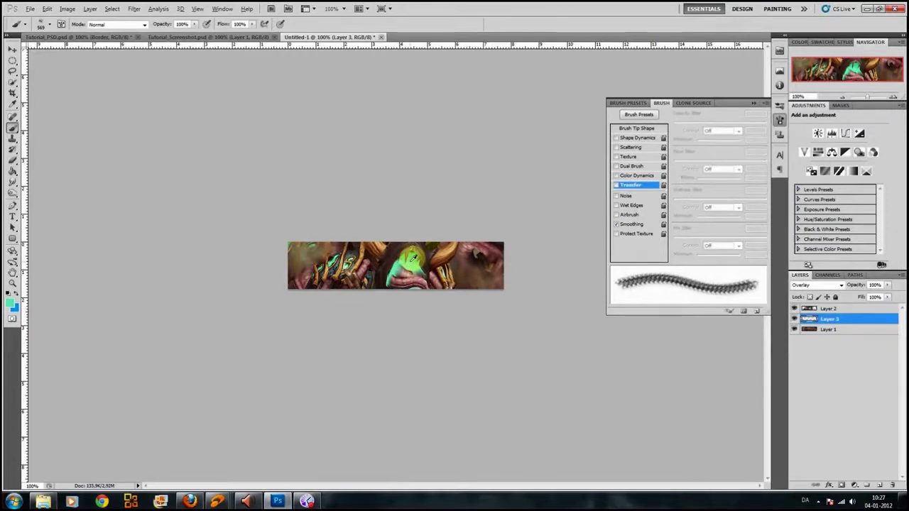
{"action": "mouse_move", "coordinate": [413, 260]}
{"action": "left_mouse_down"}
{"action": "mouse_move", "coordinate": [404, 257]}
{"action": "mouse_move", "coordinate": [412, 260]}
{"action": "left_mouse_up"}
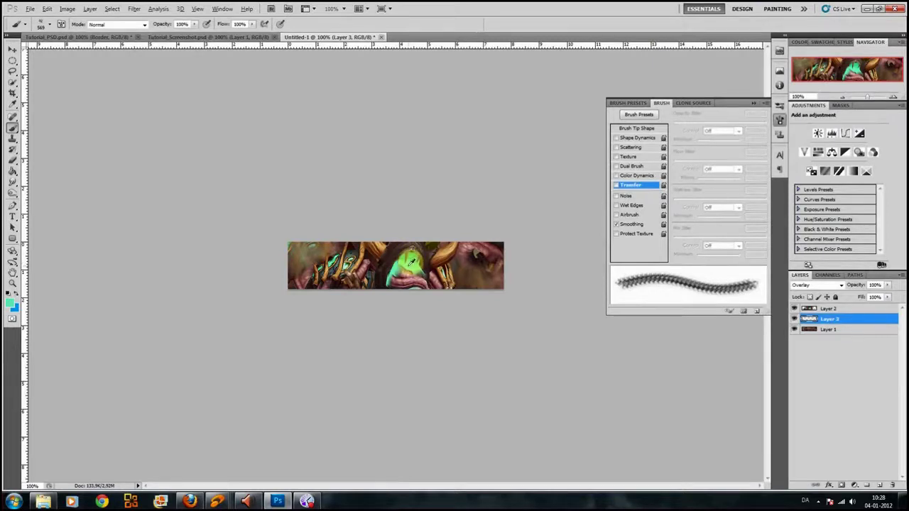
{"action": "mouse_move", "coordinate": [411, 261]}
{"action": "left_mouse_down"}
{"action": "mouse_move", "coordinate": [334, 258]}
{"action": "mouse_move", "coordinate": [403, 260]}
{"action": "left_mouse_up"}
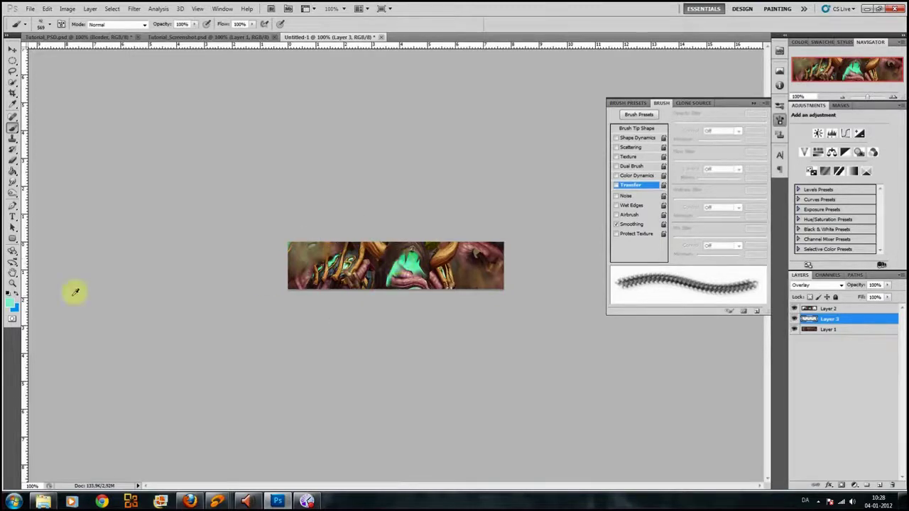
{"action": "left_click", "coordinate": [10, 304]}
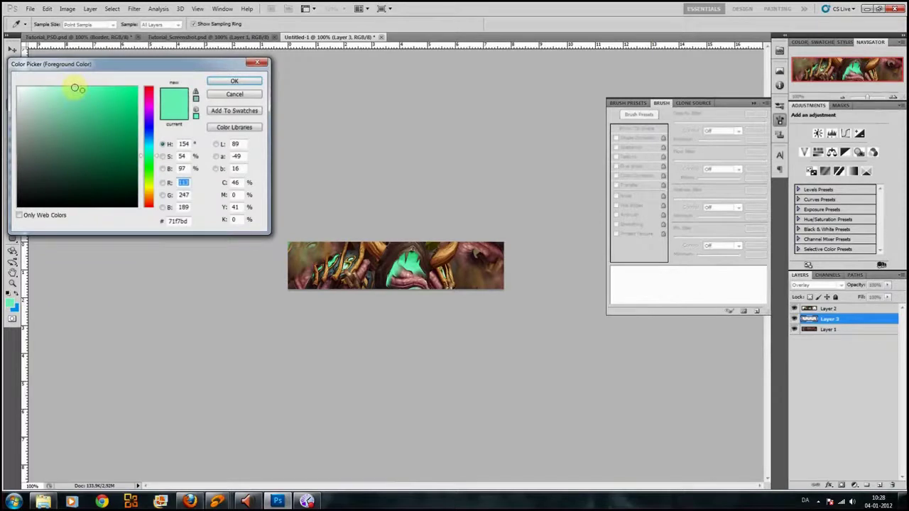
{"action": "left_click_drag", "start_coordinate": [70, 90], "coordinate": [48, 81]}
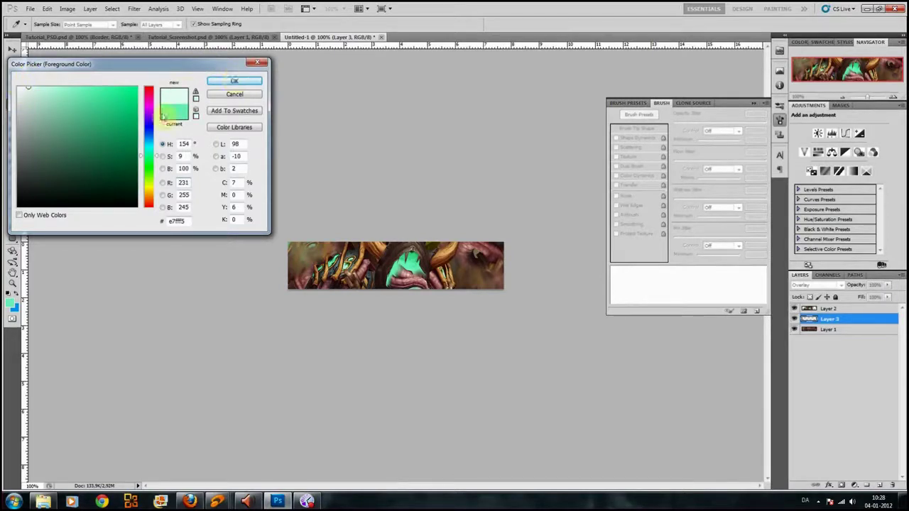
{"action": "left_click", "coordinate": [234, 81]}
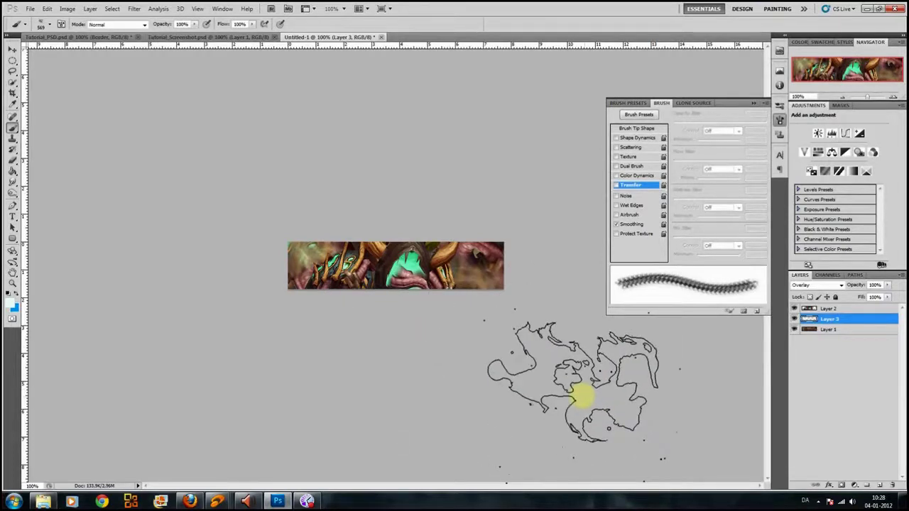
- Burn the left and right ends of the background layer with the soft 100 px brush, Midtones range and 11% exposure
{"action": "left_click", "coordinate": [826, 330]}
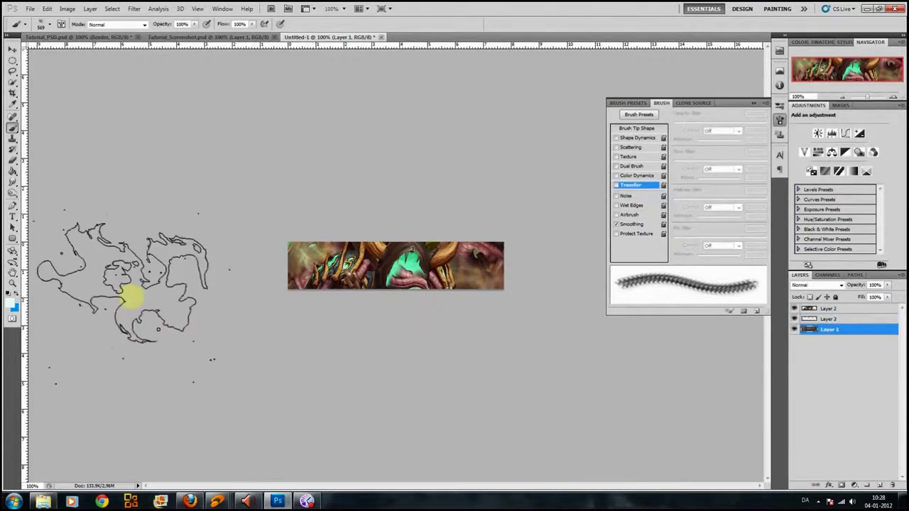
{"action": "left_click", "coordinate": [13, 190]}
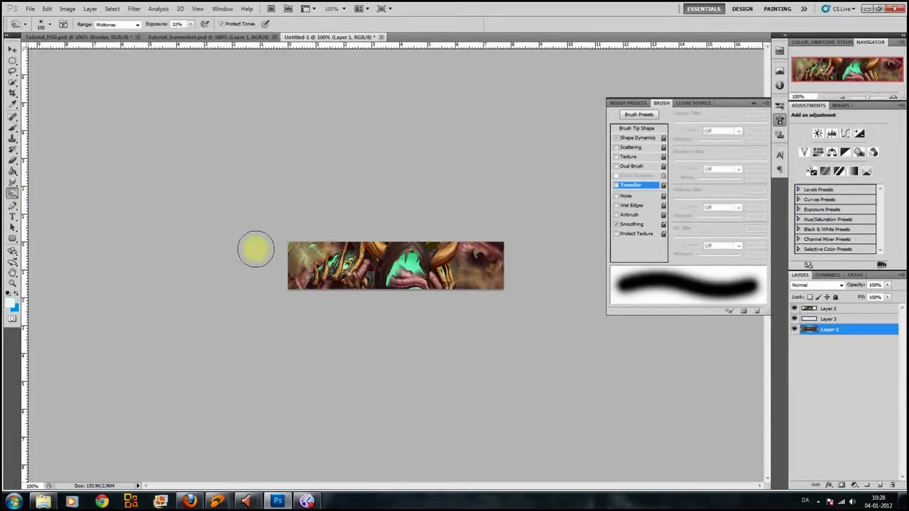
{"action": "right_click", "coordinate": [13, 199]}
{"action": "left_click", "coordinate": [43, 203]}
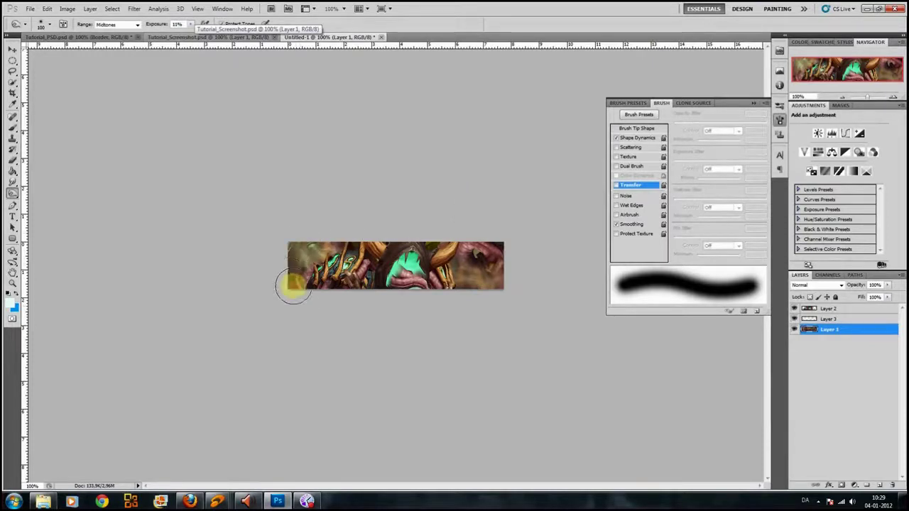
{"action": "left_click", "coordinate": [295, 226]}
{"action": "mouse_move", "coordinate": [289, 245]}
{"action": "left_mouse_down"}
{"action": "mouse_move", "coordinate": [284, 277]}
{"action": "mouse_move", "coordinate": [296, 304]}
{"action": "mouse_move", "coordinate": [294, 294]}
{"action": "left_mouse_up"}
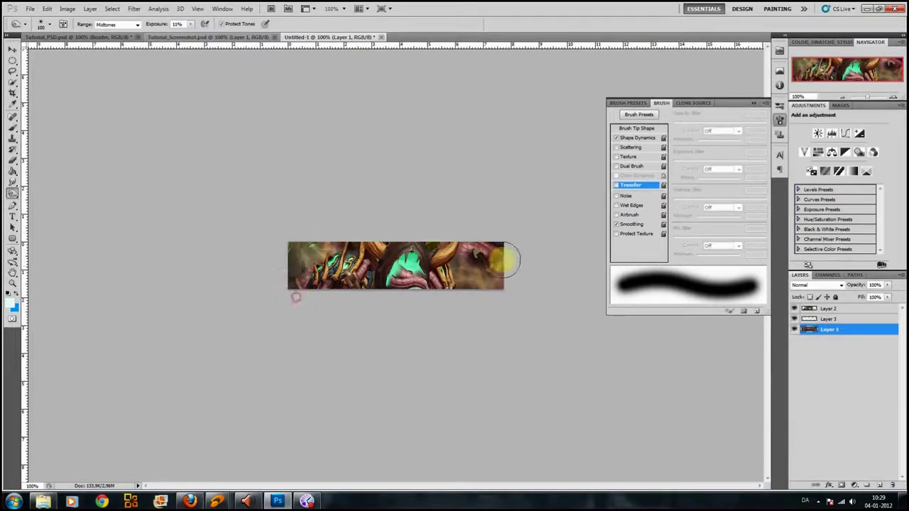
{"action": "mouse_move", "coordinate": [513, 242]}
{"action": "left_mouse_down"}
{"action": "mouse_move", "coordinate": [502, 279]}
{"action": "mouse_move", "coordinate": [473, 300]}
{"action": "left_mouse_up"}
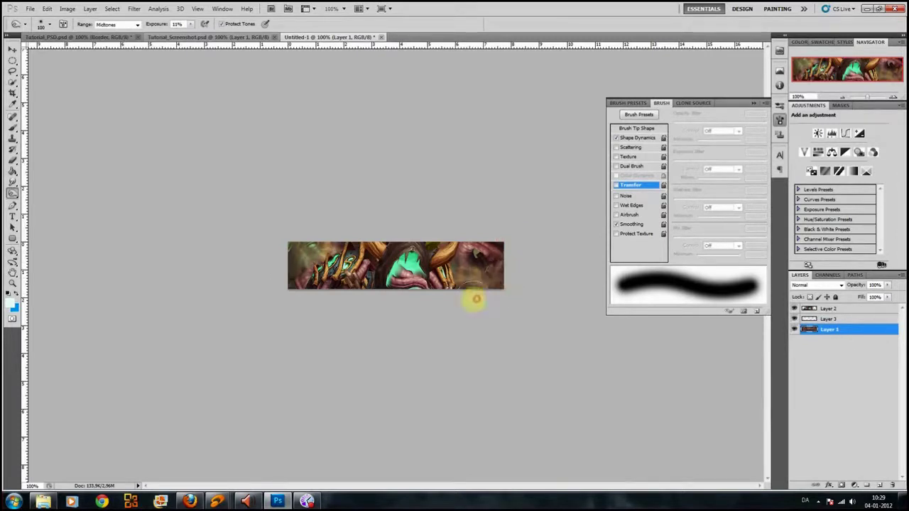
{"action": "mouse_move", "coordinate": [284, 244]}
{"action": "left_mouse_down"}
{"action": "mouse_move", "coordinate": [278, 285]}
{"action": "mouse_move", "coordinate": [289, 307]}
{"action": "left_mouse_up"}
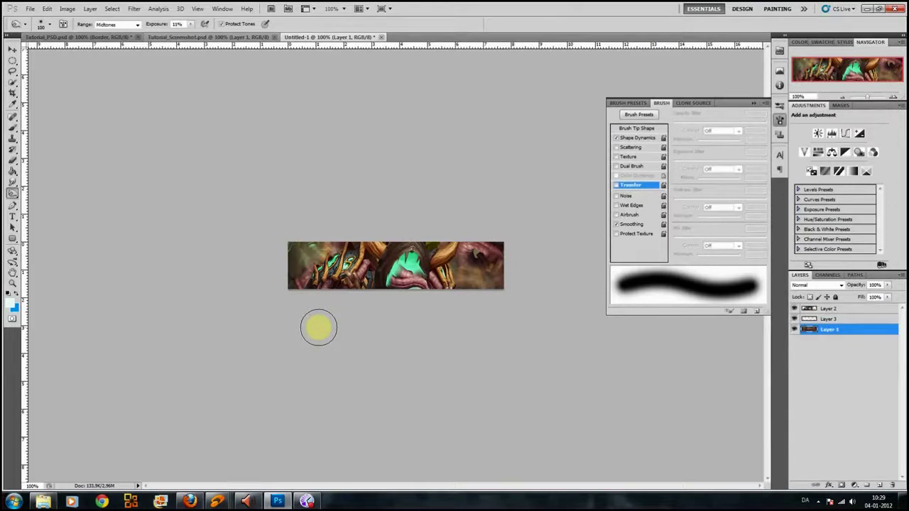
{"action": "left_click_drag", "start_coordinate": [318, 328], "coordinate": [289, 240]}
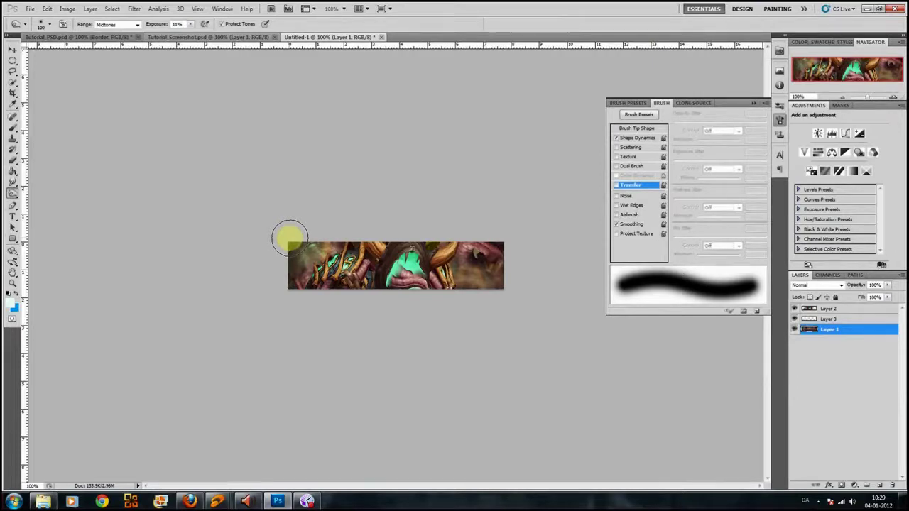
{"action": "mouse_move", "coordinate": [289, 240]}
{"action": "left_mouse_down"}
{"action": "mouse_move", "coordinate": [274, 244]}
{"action": "mouse_move", "coordinate": [278, 263]}
{"action": "mouse_move", "coordinate": [305, 300]}
{"action": "mouse_move", "coordinate": [323, 302]}
{"action": "left_mouse_up"}
{"action": "left_click", "coordinate": [514, 261]}
{"action": "left_click_drag", "start_coordinate": [514, 261], "coordinate": [498, 298]}
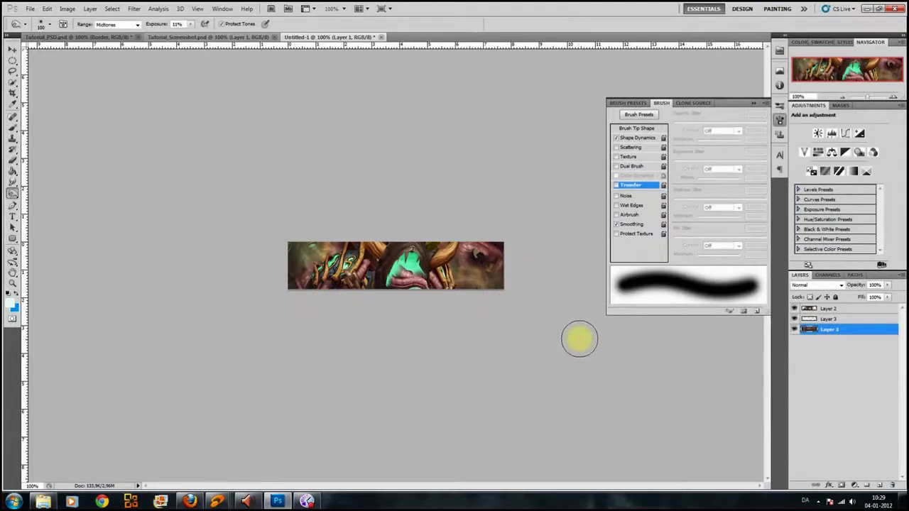
- Compare the banner with and without the painted lighting by toggling the visibility of the Overlay layer below the creature
{"action": "left_click", "coordinate": [859, 319]}
{"action": "left_click", "coordinate": [794, 319]}
{"action": "left_click", "coordinate": [794, 320]}
{"action": "left_click", "coordinate": [794, 319]}
{"action": "left_click", "coordinate": [793, 320]}
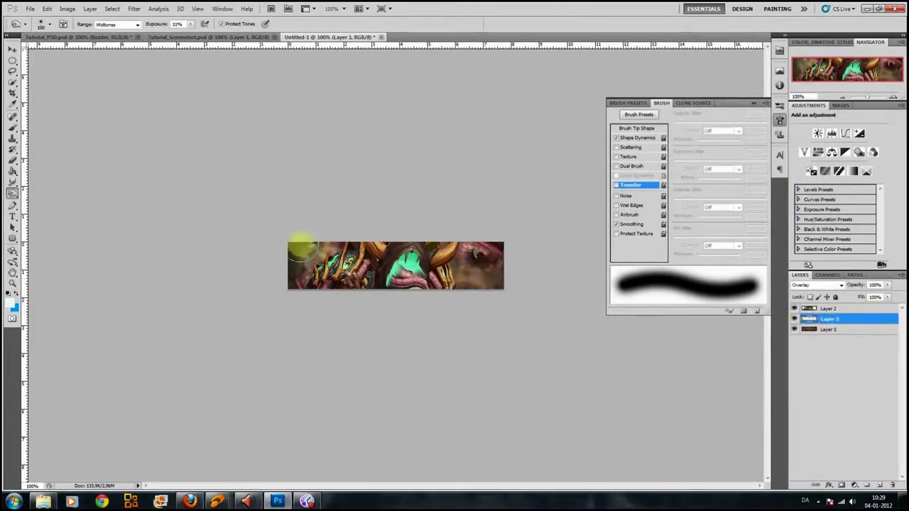
- Add a new empty layer above the creature layer and set its blend mode to Overlay
{"action": "left_click_drag", "start_coordinate": [862, 317], "coordinate": [861, 308]}
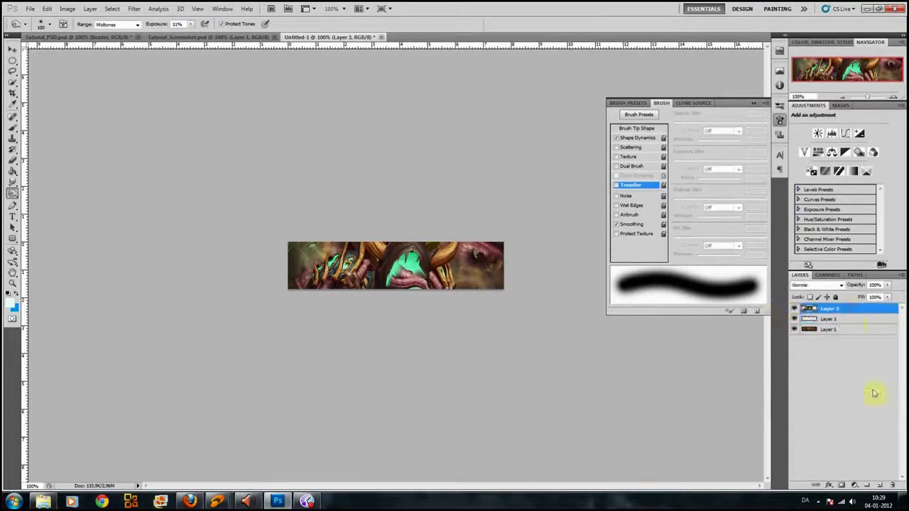
{"action": "left_click", "coordinate": [880, 483]}
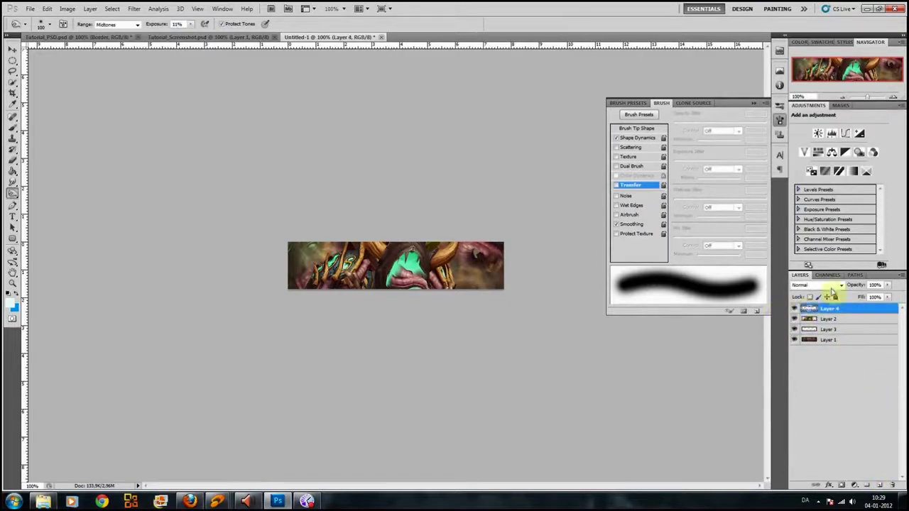
{"action": "left_click", "coordinate": [842, 284]}
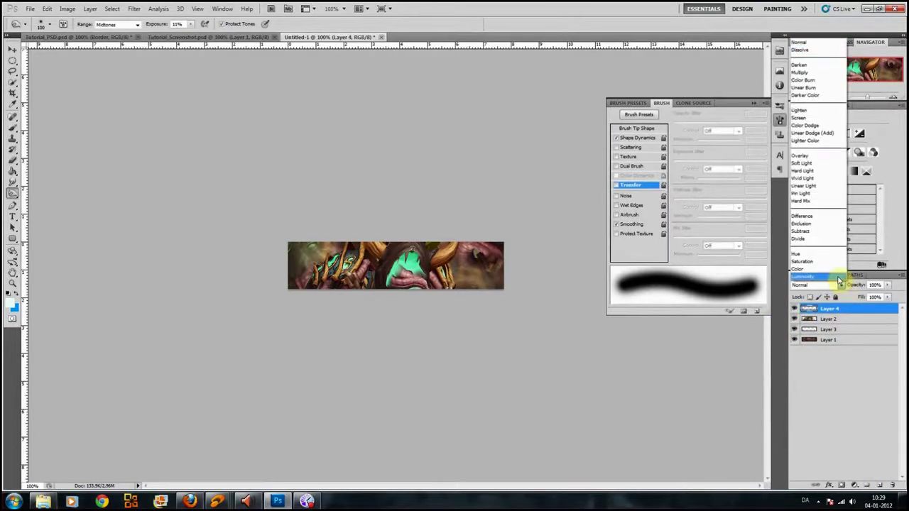
{"action": "left_click", "coordinate": [818, 158]}
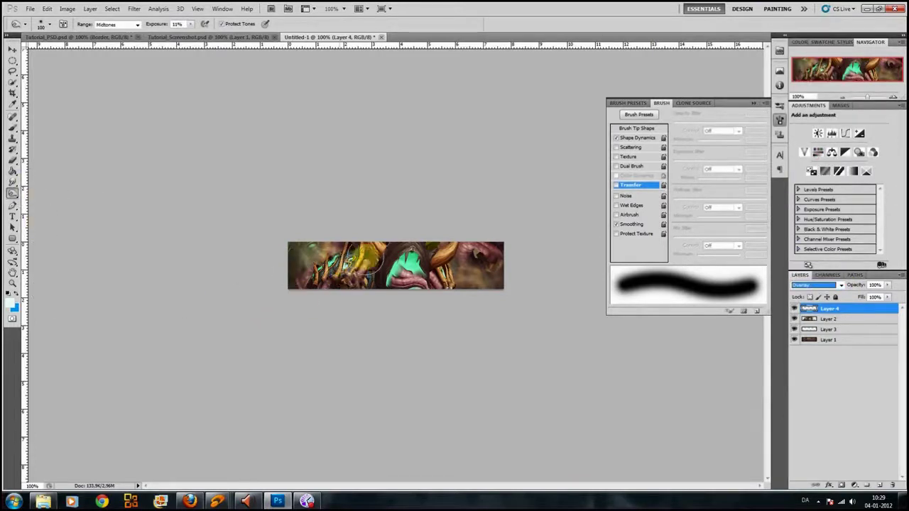
{"action": "key", "text": "b"}
{"action": "key", "text": "period"}
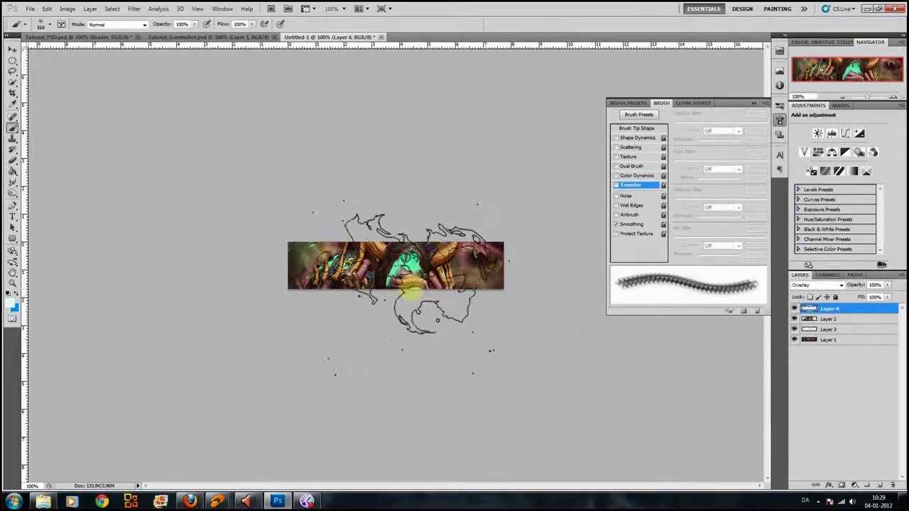
{"action": "right_click", "coordinate": [402, 273]}
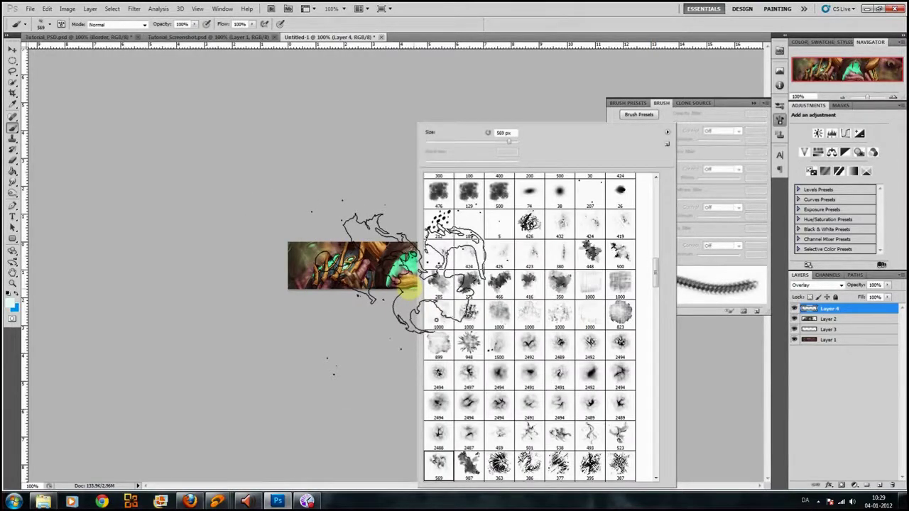
{"action": "right_click", "coordinate": [348, 290]}
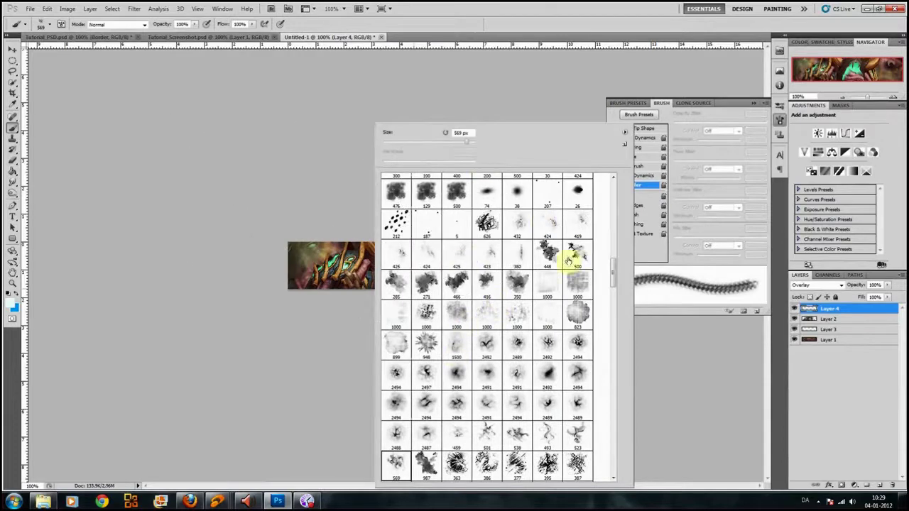
{"action": "left_click_drag", "start_coordinate": [616, 277], "coordinate": [616, 215]}
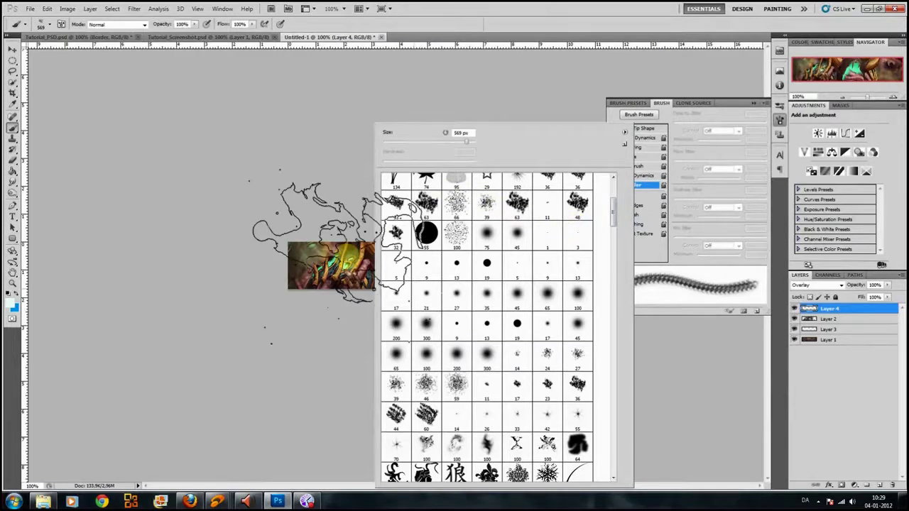
{"action": "left_click", "coordinate": [13, 183]}
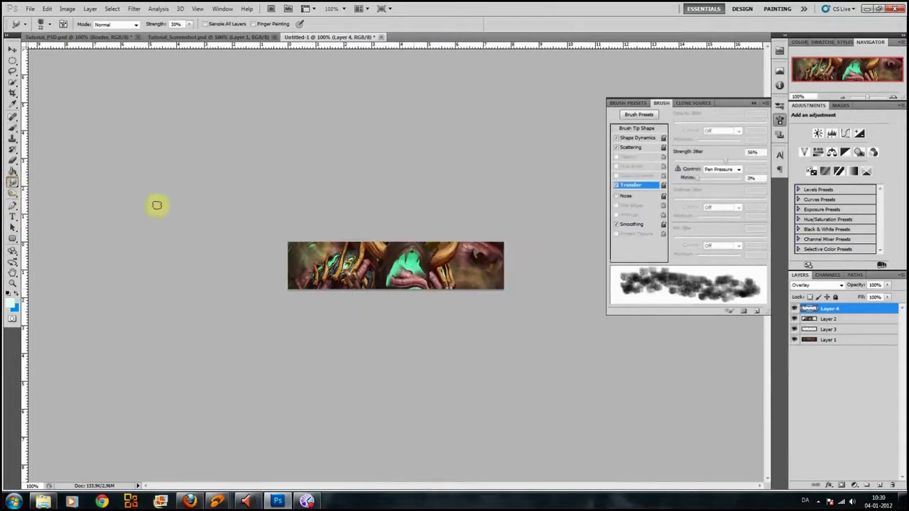
{"action": "right_click", "coordinate": [382, 274]}
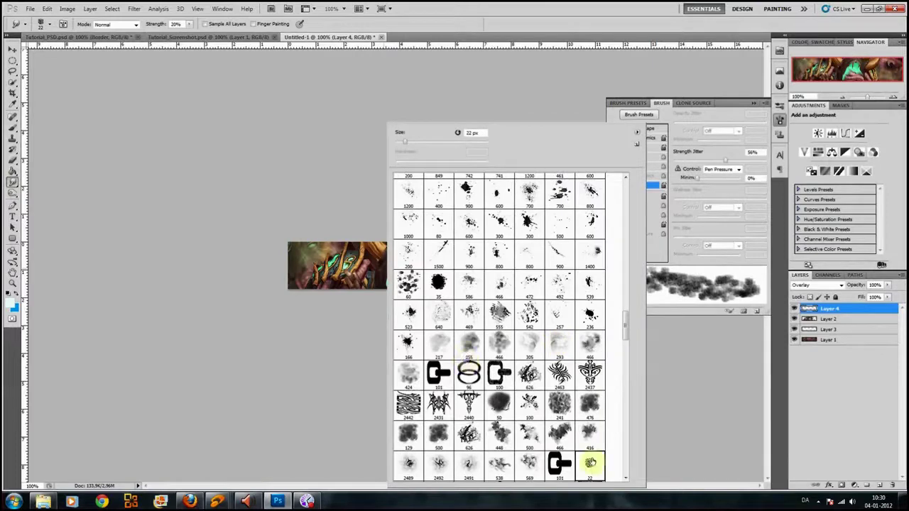
{"action": "left_click", "coordinate": [13, 192]}
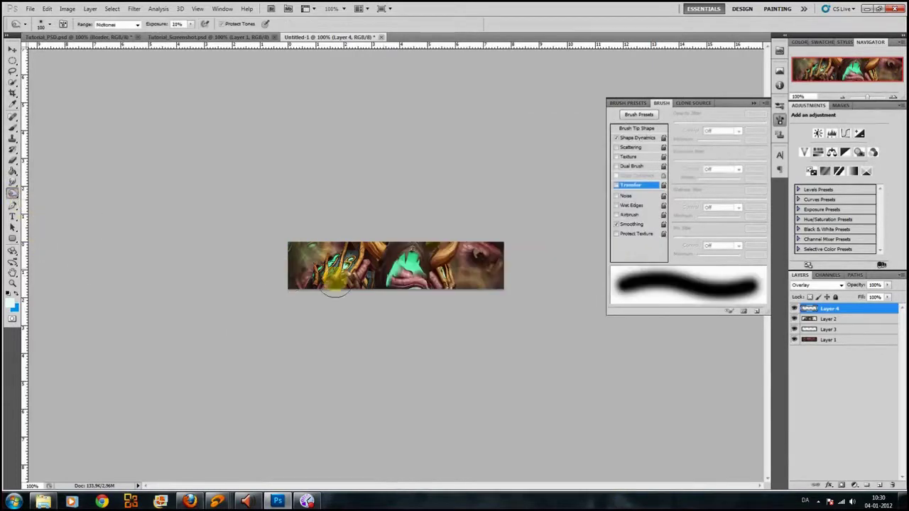
{"action": "right_click", "coordinate": [403, 277]}
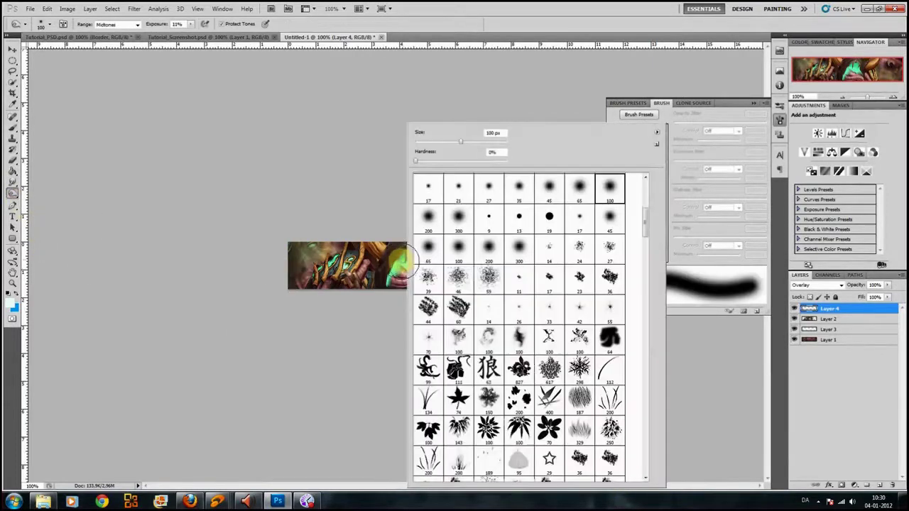
- Choose the soft round 200 px tip for the Brush tool
{"action": "left_click", "coordinate": [14, 131]}
{"action": "right_click", "coordinate": [416, 299]}
{"action": "right_click", "coordinate": [406, 282]}
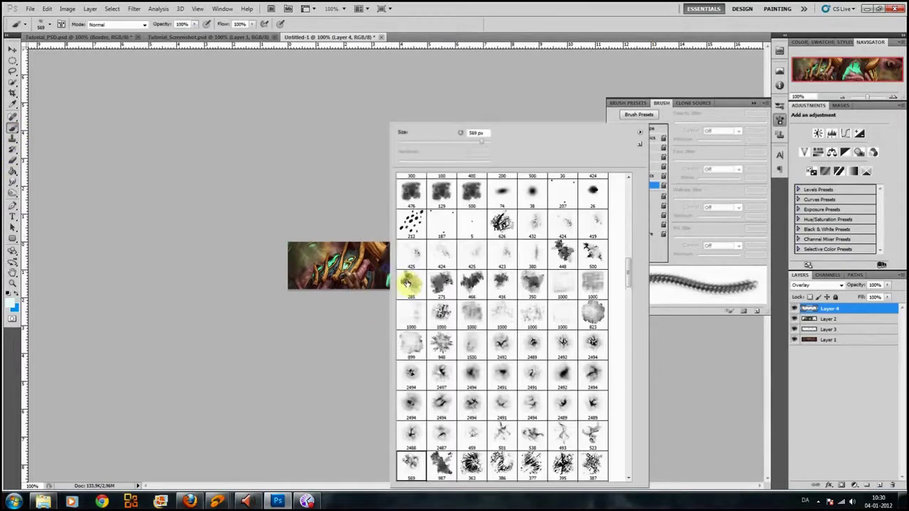
{"action": "left_click", "coordinate": [294, 290]}
{"action": "right_click", "coordinate": [294, 291]}
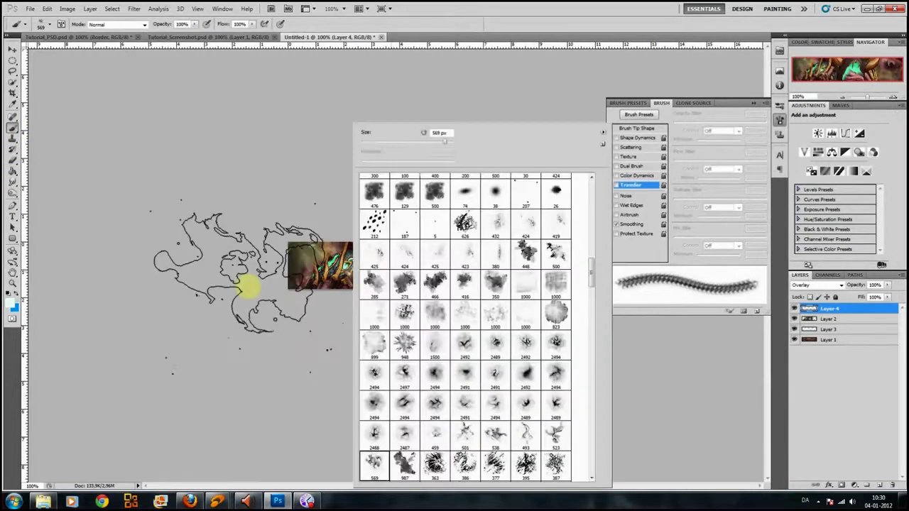
{"action": "key", "text": "Escape"}
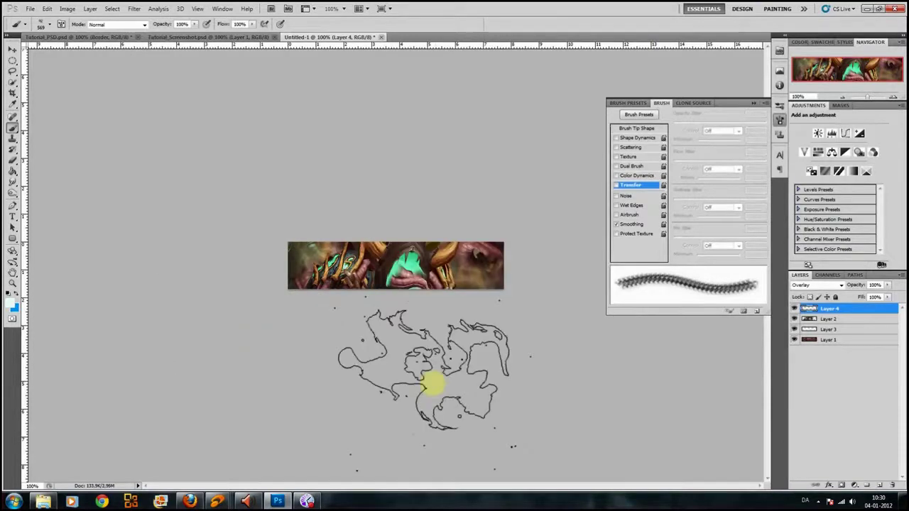
{"action": "right_click", "coordinate": [485, 305]}
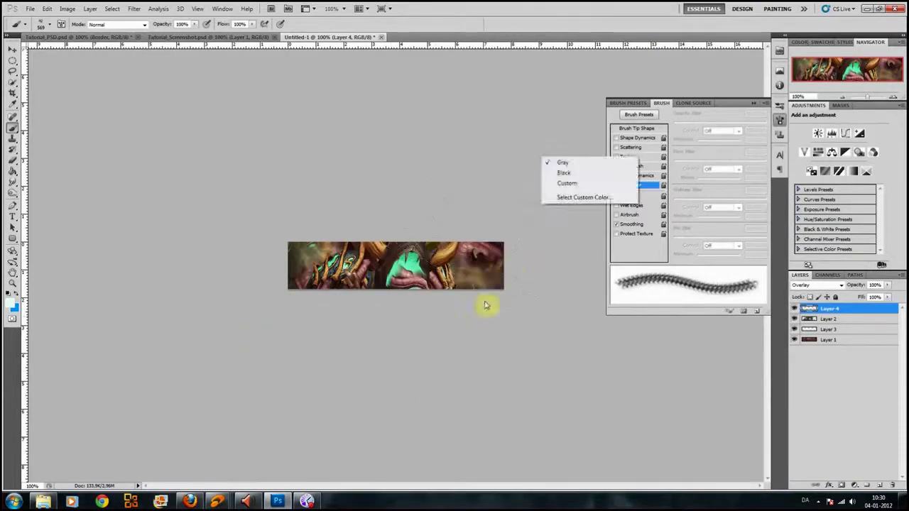
{"action": "right_click", "coordinate": [412, 270]}
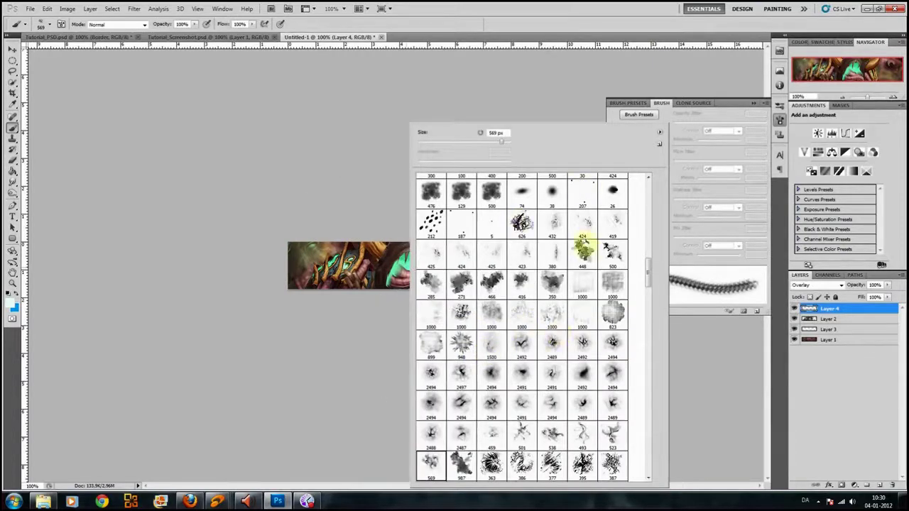
{"action": "scroll", "coordinate": [583, 238], "scroll_direction": "up", "scroll_amount": 10}
{"action": "scroll", "coordinate": [581, 236], "scroll_direction": "up", "scroll_amount": 10}
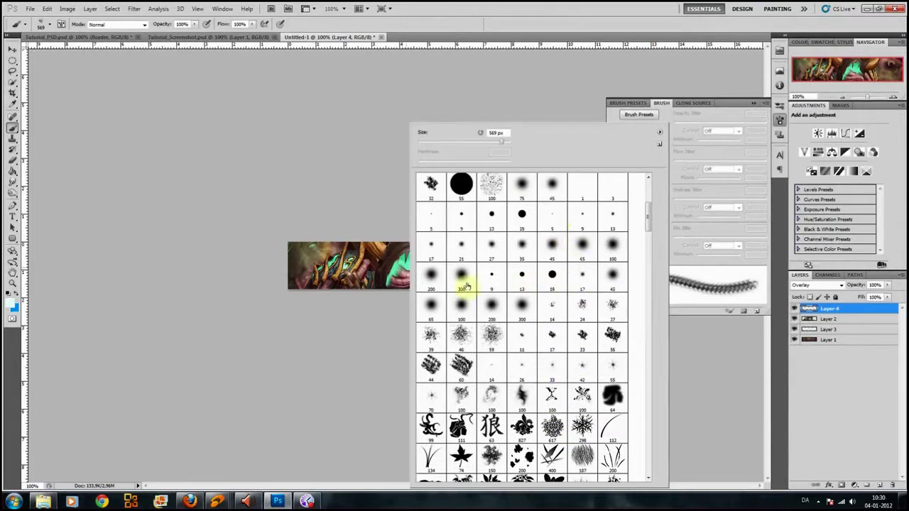
{"action": "left_click", "coordinate": [430, 284]}
{"action": "left_click", "coordinate": [325, 284]}
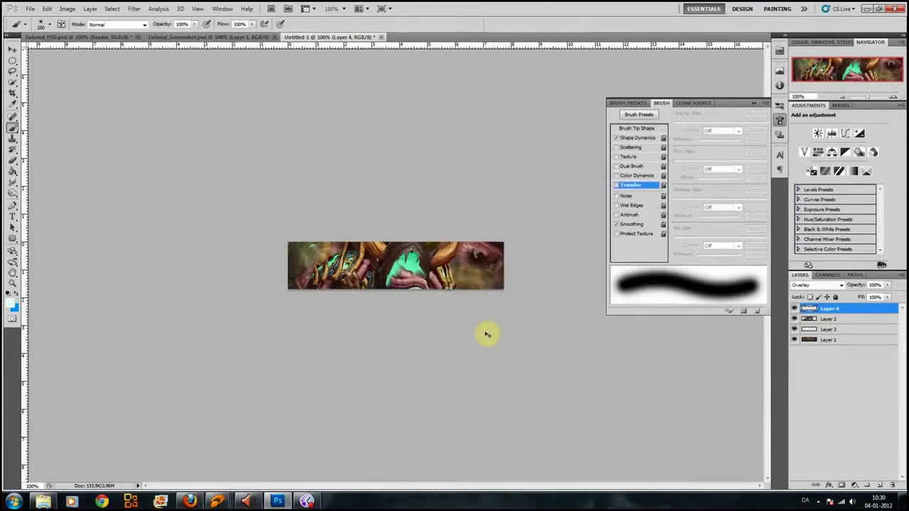
- Shift the hue of the pale foreground color towards yellow-green
{"action": "left_click_drag", "start_coordinate": [480, 332], "coordinate": [471, 325]}
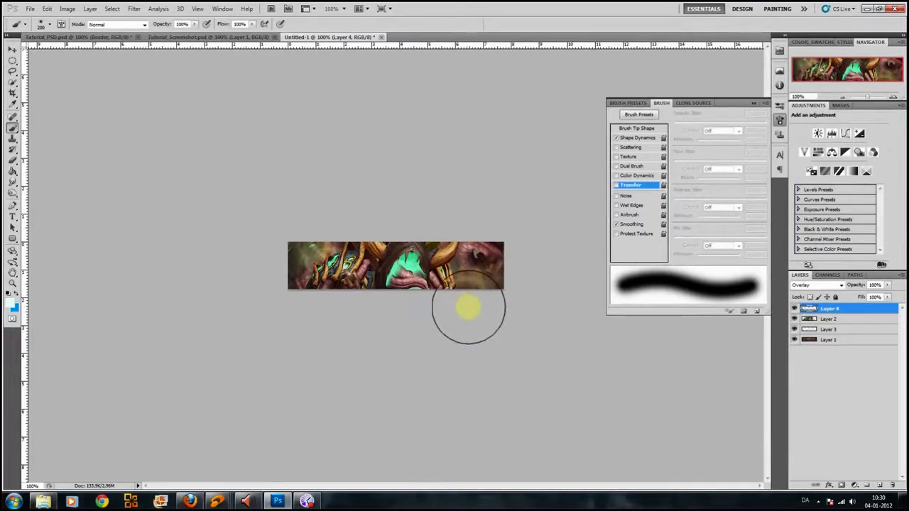
{"action": "left_click", "coordinate": [465, 308]}
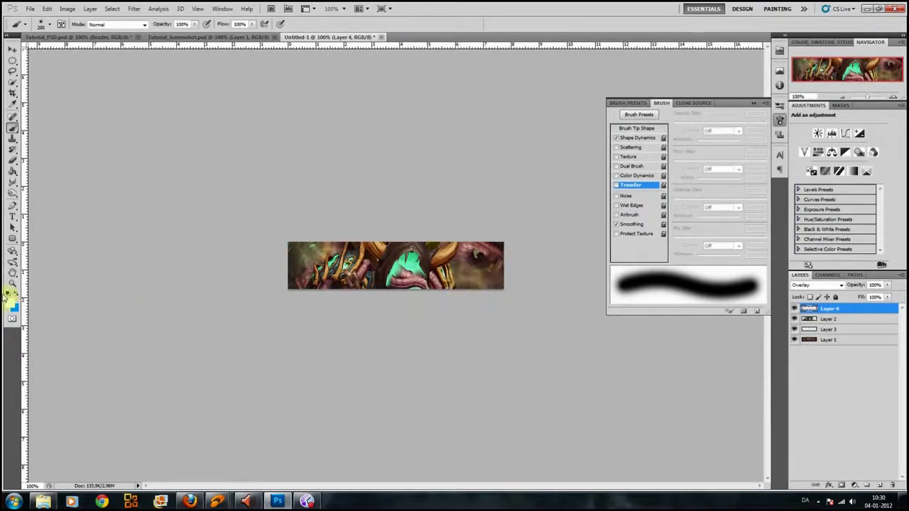
{"action": "left_click", "coordinate": [10, 302]}
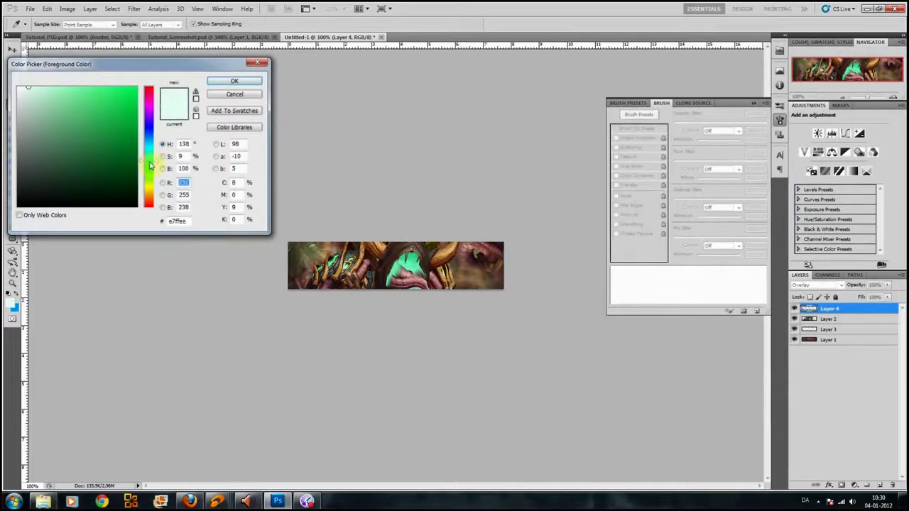
{"action": "left_click_drag", "start_coordinate": [150, 178], "coordinate": [150, 181]}
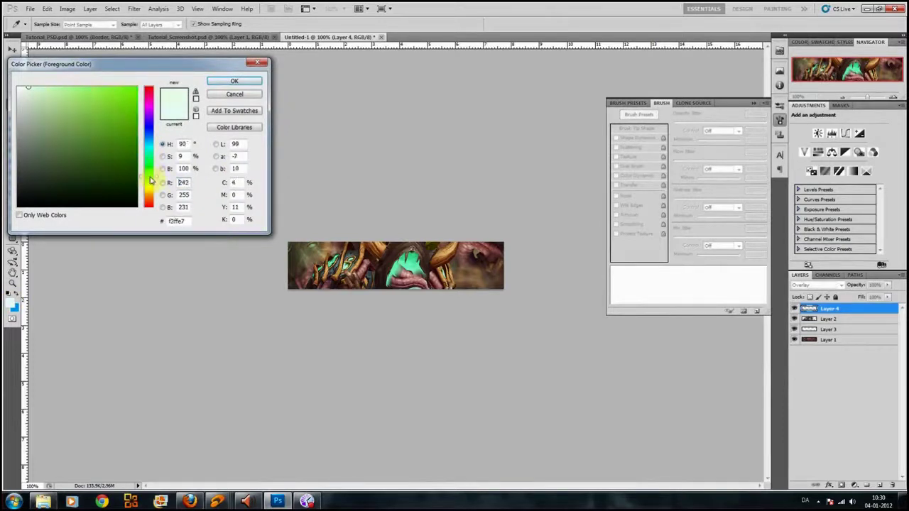
{"action": "left_click", "coordinate": [235, 82]}
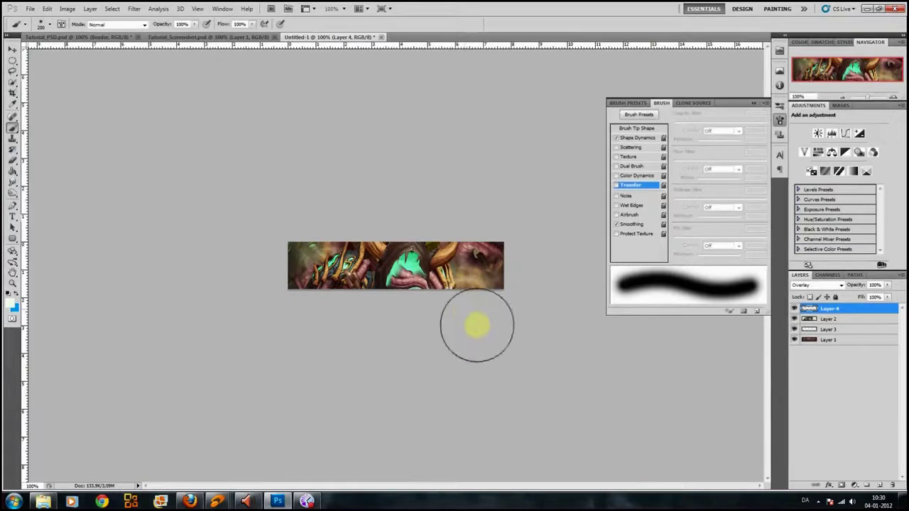
- Paint a soft light over the lower right background on the Overlay layer and duplicate that layer twice
{"action": "mouse_move", "coordinate": [444, 274]}
{"action": "left_mouse_down"}
{"action": "mouse_move", "coordinate": [487, 274]}
{"action": "mouse_move", "coordinate": [481, 294]}
{"action": "left_mouse_up"}
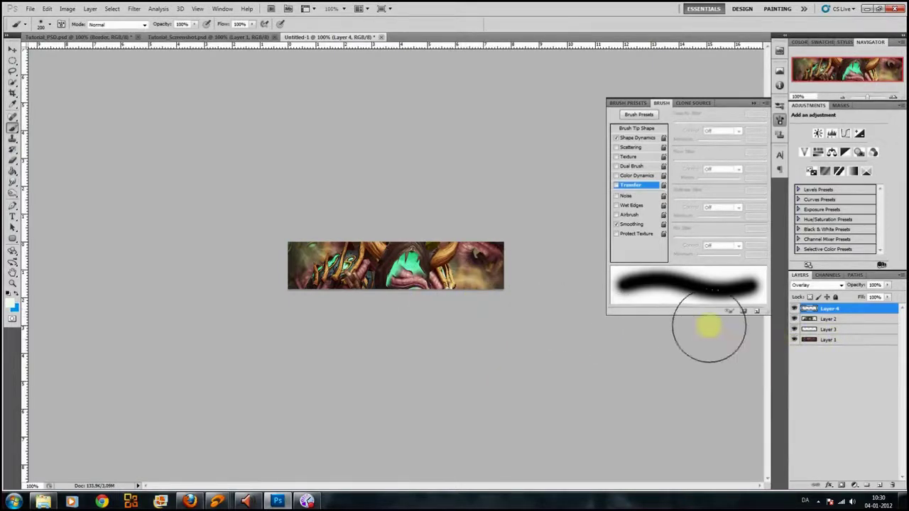
{"action": "key", "text": "ctrl+j"}
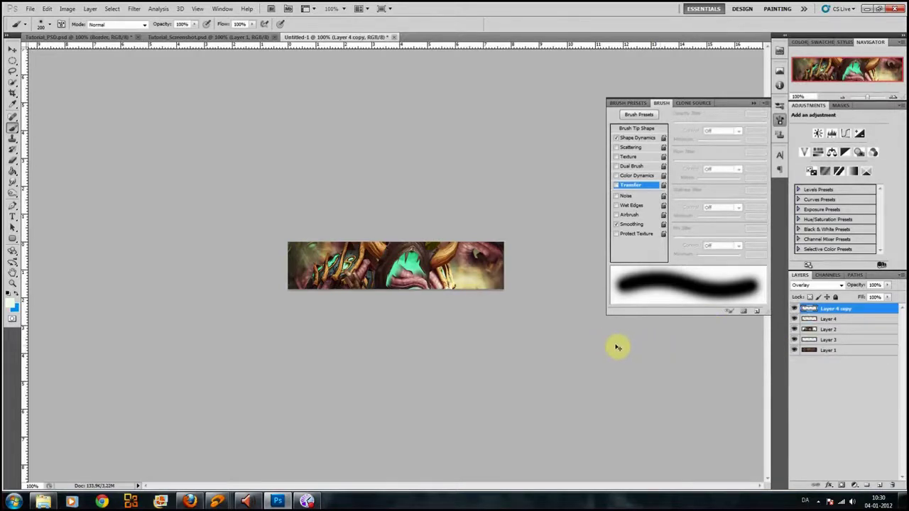
{"action": "key", "text": "ctrl+j"}
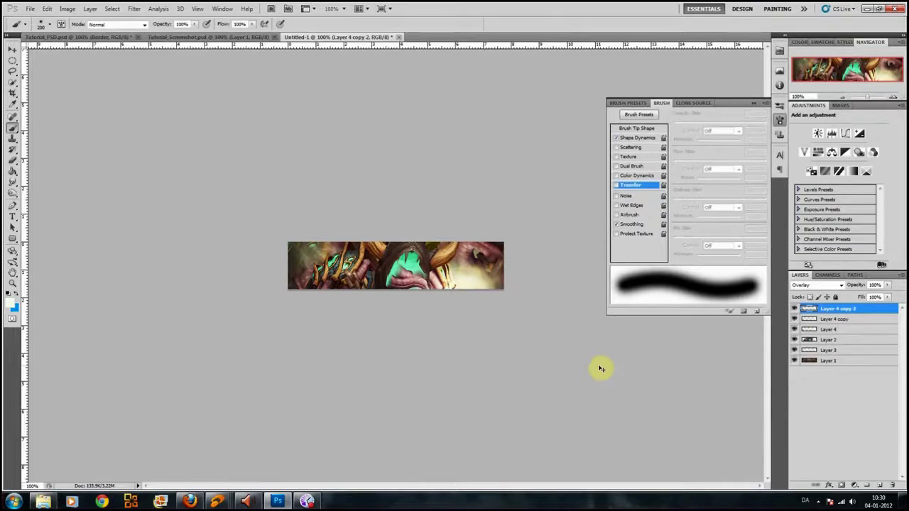
{"action": "key", "text": "ctrl+j"}
{"action": "key", "text": "ctrl+j"}
{"action": "key", "text": "ctrl+j"}
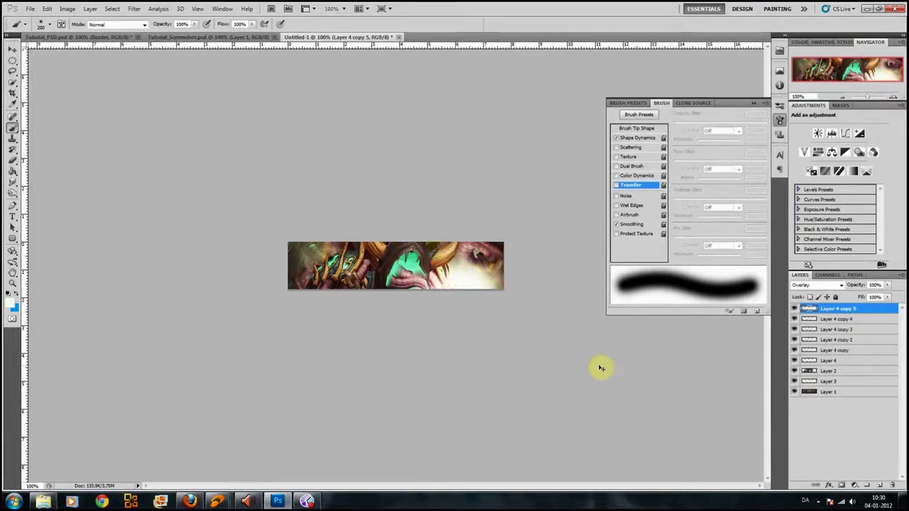
{"action": "key", "text": "ctrl+alt+z"}
{"action": "key", "text": "ctrl+alt+z"}
{"action": "key", "text": "ctrl+alt+z"}
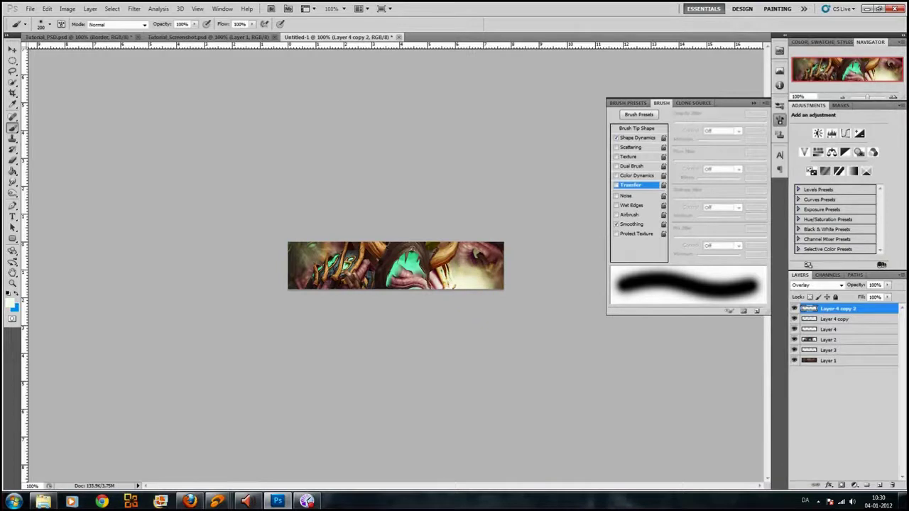
- Lower the opacity of the topmost Overlay lighting copy to about 52%
{"action": "left_click", "coordinate": [888, 284]}
{"action": "left_click_drag", "start_coordinate": [849, 300], "coordinate": [859, 299]}
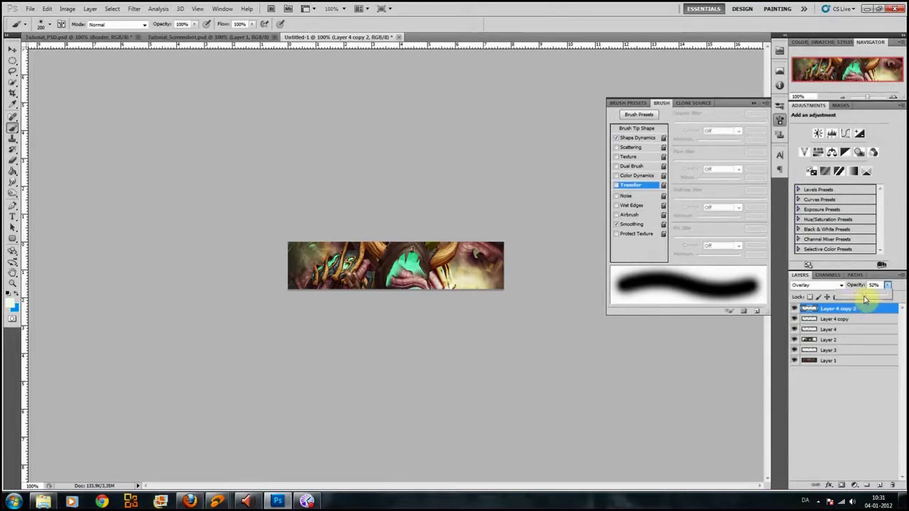
- Move the creature on Layer 2 slightly to the left, nudging it back right in small steps to fine-tune its position
{"action": "left_click", "coordinate": [845, 341]}
{"action": "key", "text": "v"}
{"action": "left_click_drag", "start_coordinate": [547, 372], "coordinate": [509, 375]}
{"action": "key", "text": "Right"}
{"action": "key", "text": "Right"}
{"action": "key", "text": "Right"}
{"action": "key", "text": "Right"}
{"action": "key", "text": "Right"}
{"action": "key", "text": "Right"}
{"action": "key", "text": "Right"}
{"action": "key", "text": "Right"}
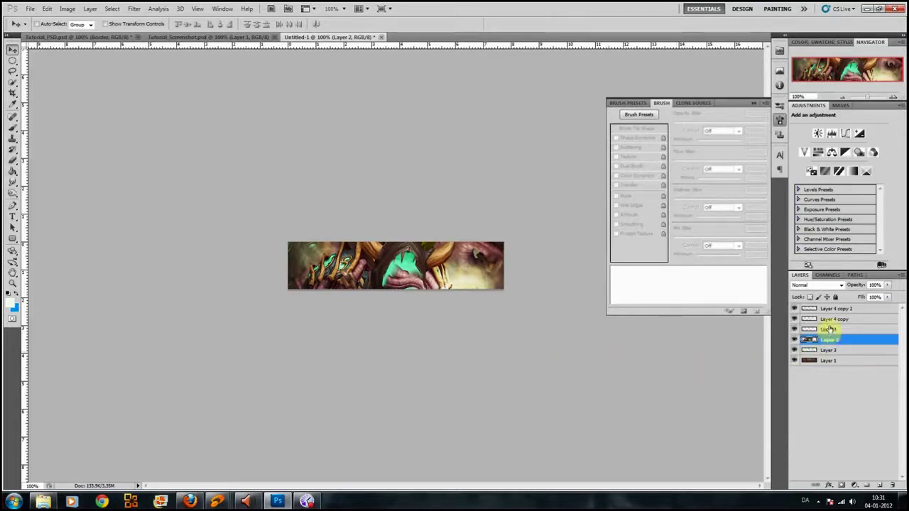
- Select the background layer, Layer 1, and set up the Gradient tool with the Black, White preset
{"action": "left_click_drag", "start_coordinate": [829, 342], "coordinate": [815, 364]}
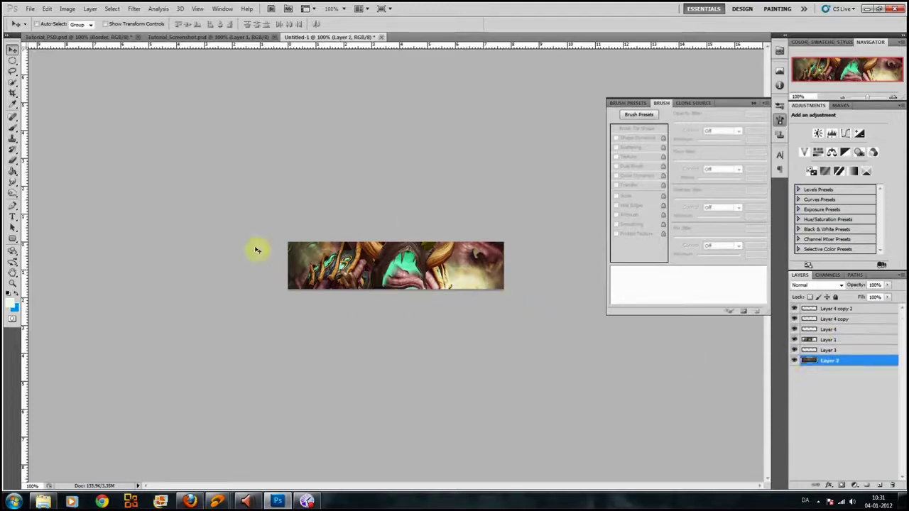
{"action": "left_click", "coordinate": [12, 193]}
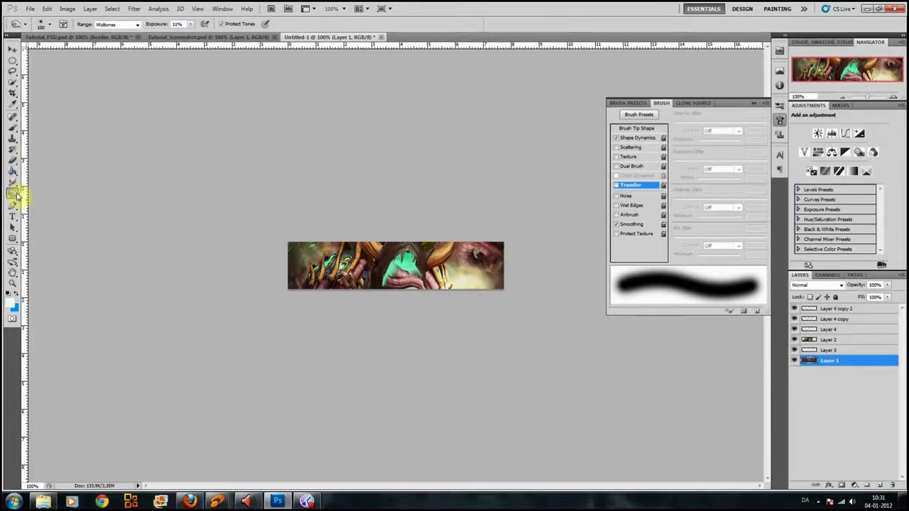
{"action": "left_click_drag", "start_coordinate": [12, 174], "coordinate": [41, 170]}
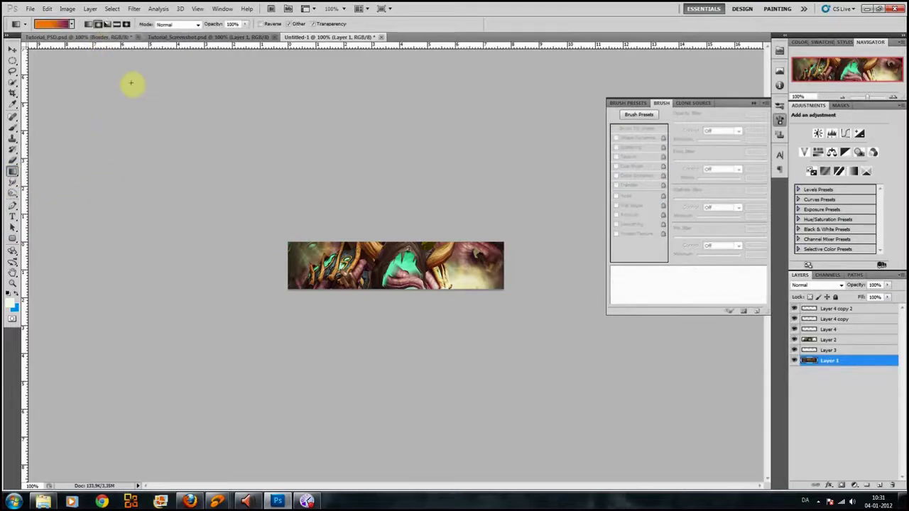
{"action": "left_click", "coordinate": [55, 24]}
{"action": "left_click", "coordinate": [545, 130]}
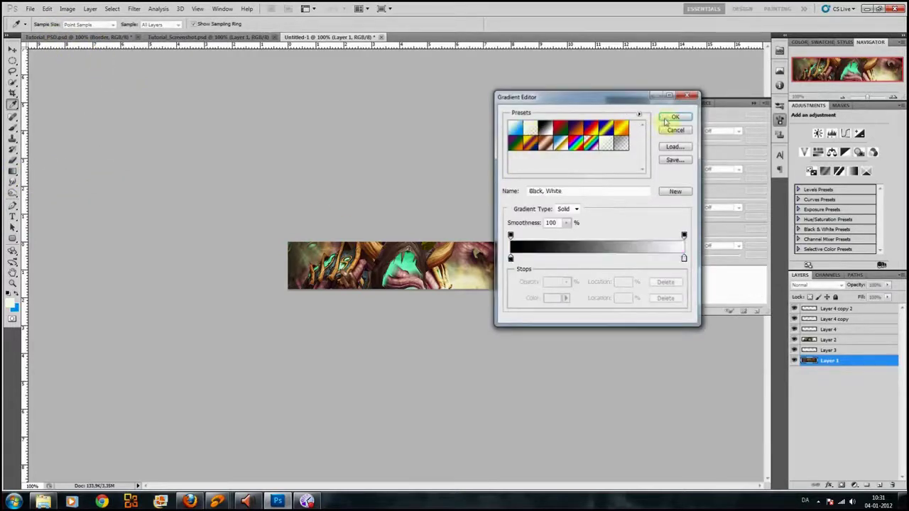
{"action": "left_click", "coordinate": [675, 116]}
- Undo a trial gradient drawn on the background layer and add a new empty layer at the top of the layer stack
{"action": "left_click_drag", "start_coordinate": [337, 221], "coordinate": [258, 178]}
{"action": "key", "text": "ctrl+z"}
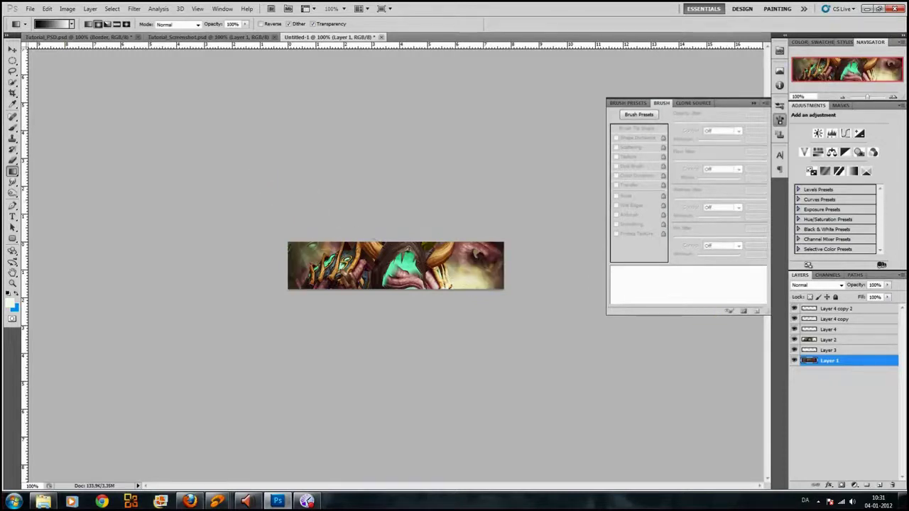
{"action": "left_click", "coordinate": [838, 310]}
{"action": "left_click", "coordinate": [880, 488]}
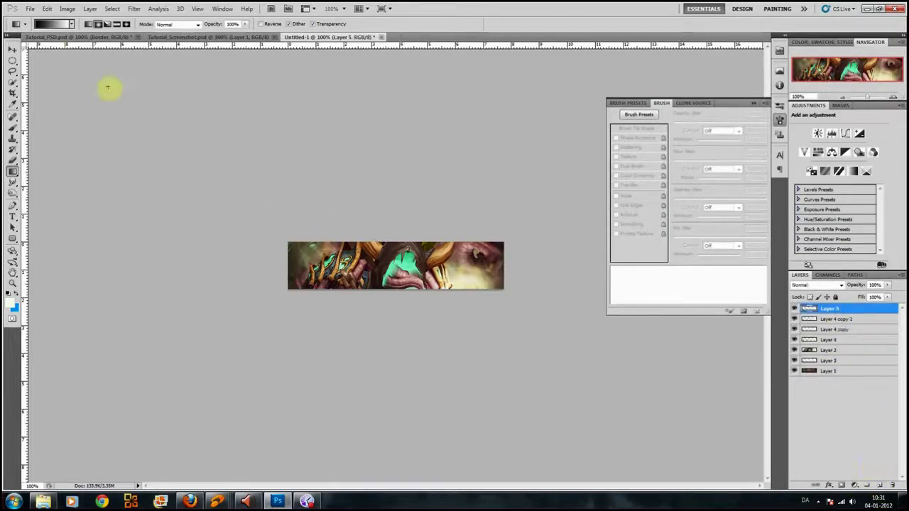
- Reverse the gradient's color stops so that it runs from white to black at 100%
{"action": "left_click", "coordinate": [45, 24]}
{"action": "left_click_drag", "start_coordinate": [511, 258], "coordinate": [465, 266]}
{"action": "left_click_drag", "start_coordinate": [676, 258], "coordinate": [683, 258]}
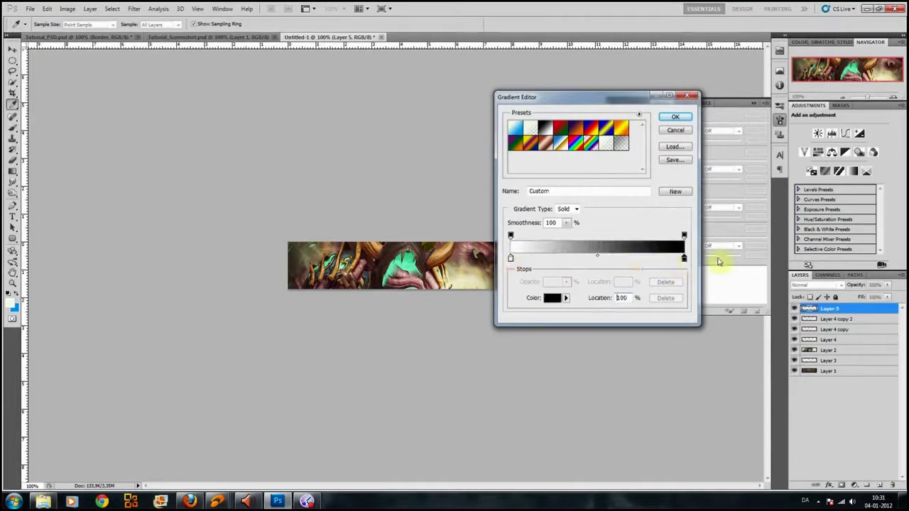
{"action": "left_click", "coordinate": [683, 119]}
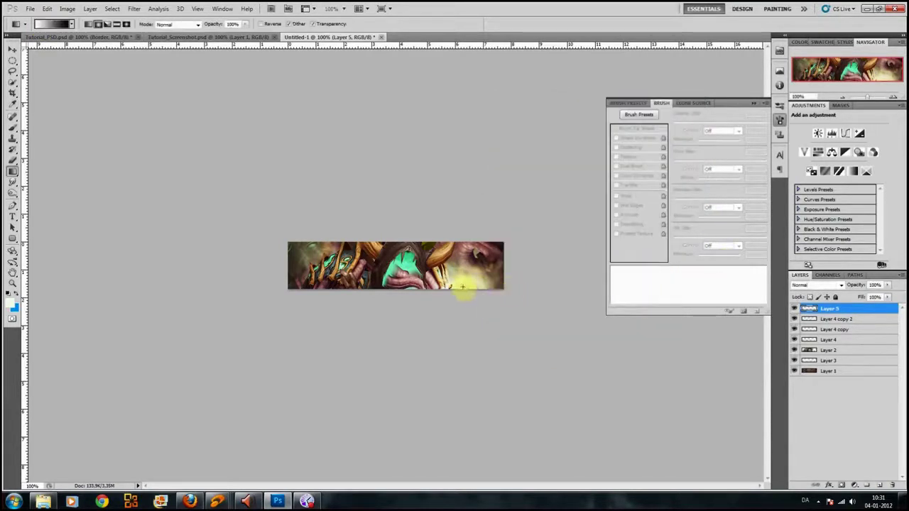
{"action": "left_click_drag", "start_coordinate": [371, 237], "coordinate": [188, 136]}
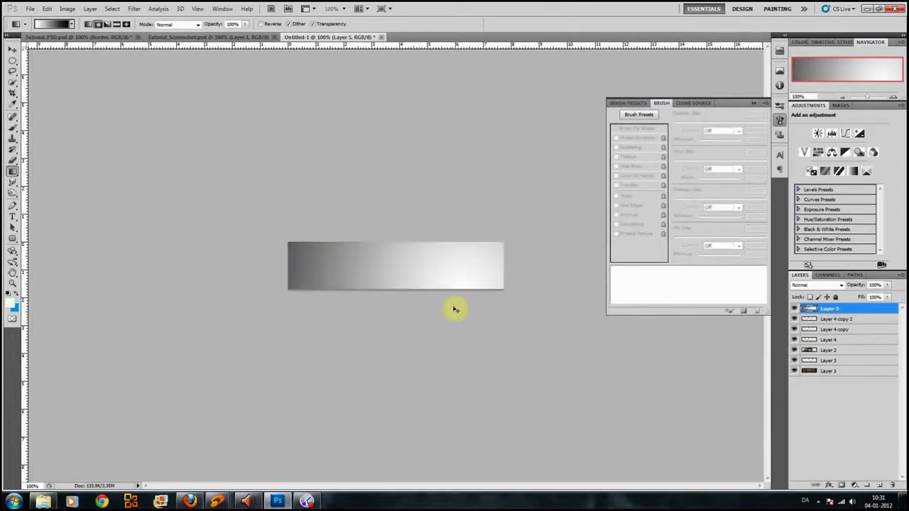
{"action": "key", "text": "ctrl+z"}
{"action": "left_click_drag", "start_coordinate": [462, 286], "coordinate": [430, 279]}
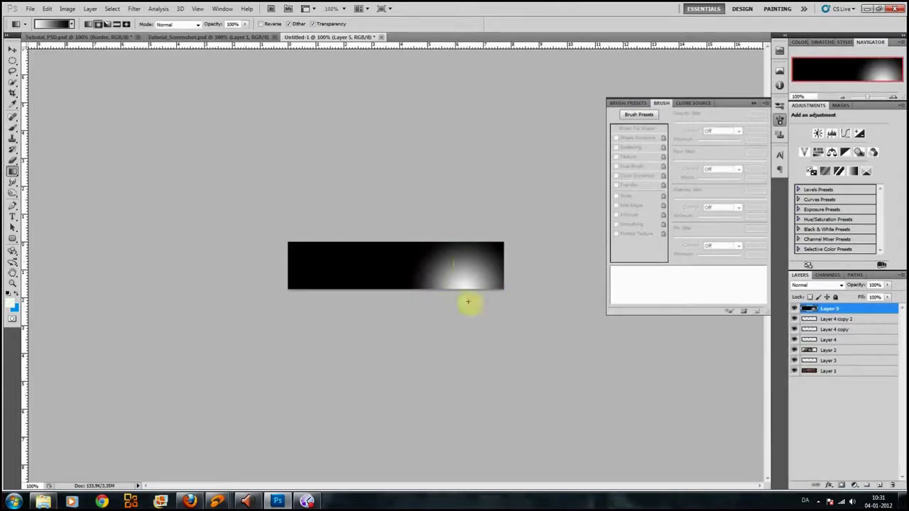
{"action": "key", "text": "ctrl+z"}
{"action": "left_click_drag", "start_coordinate": [459, 287], "coordinate": [339, 228]}
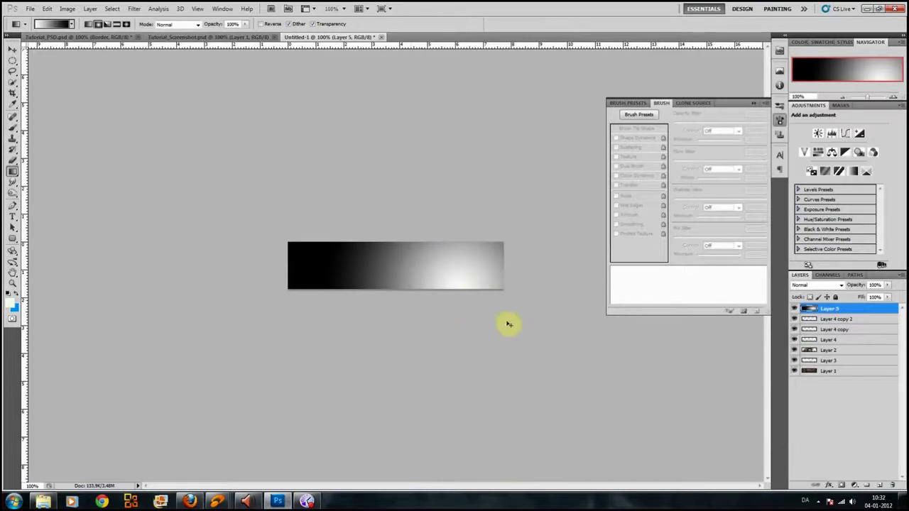
{"action": "key", "text": "ctrl+z"}
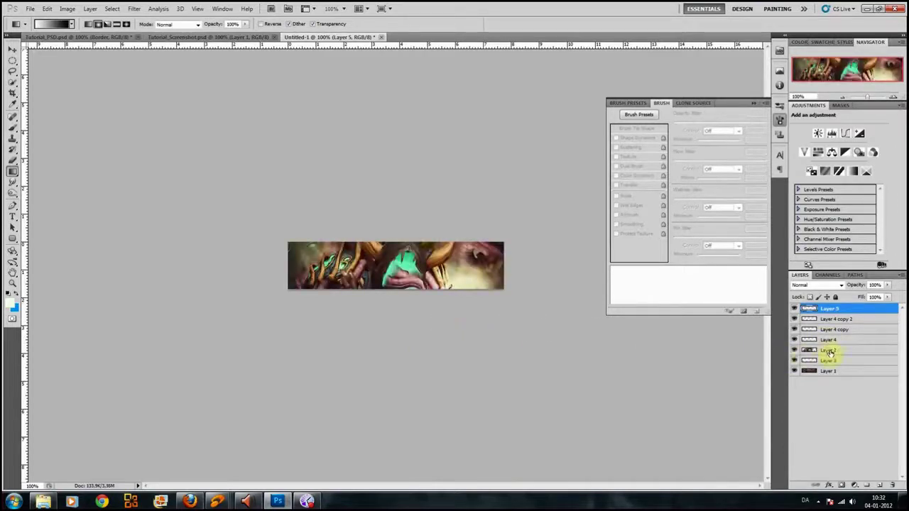
- Select Layer 2 and set up the Burn tool with a soft 65 px brush
{"action": "left_click", "coordinate": [827, 351]}
{"action": "key", "text": "z"}
{"action": "left_click", "coordinate": [343, 264]}
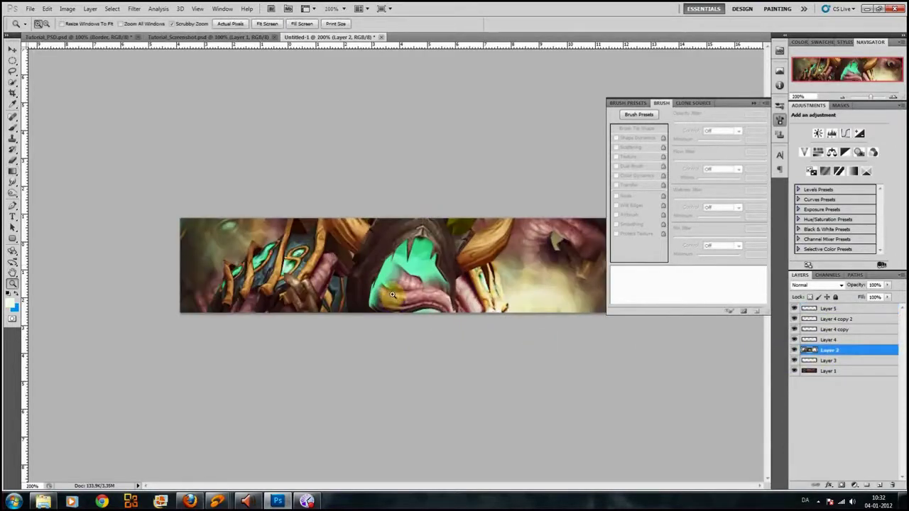
{"action": "key", "text": "v"}
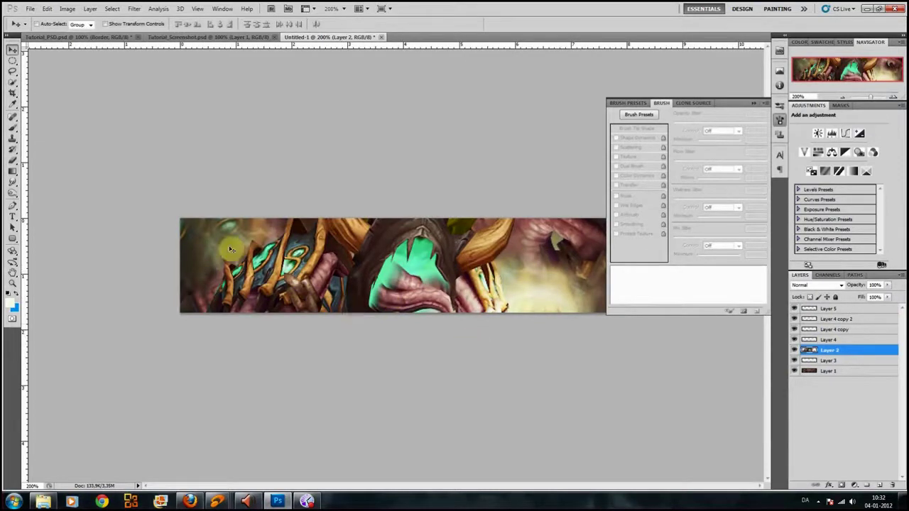
{"action": "key", "text": "z"}
{"action": "left_click", "coordinate": [389, 273]}
{"action": "left_click", "coordinate": [358, 294], "text": "alt"}
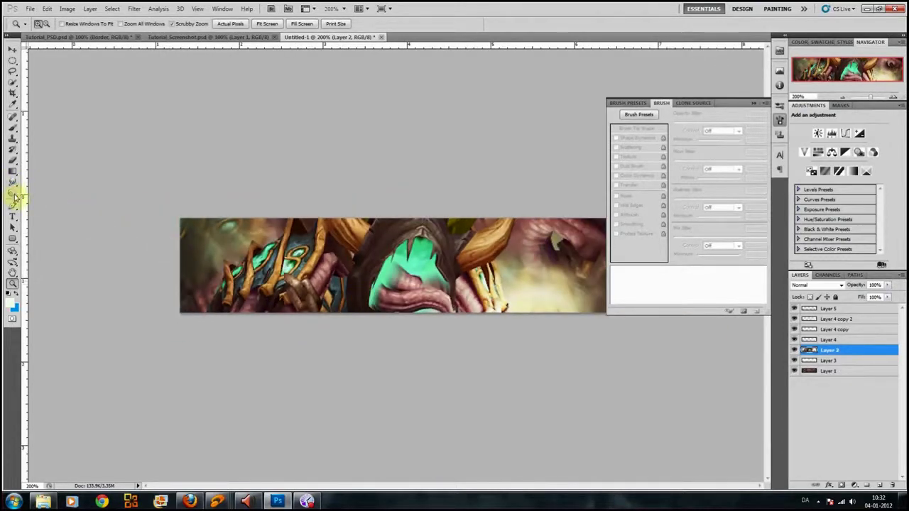
{"action": "left_click", "coordinate": [14, 196]}
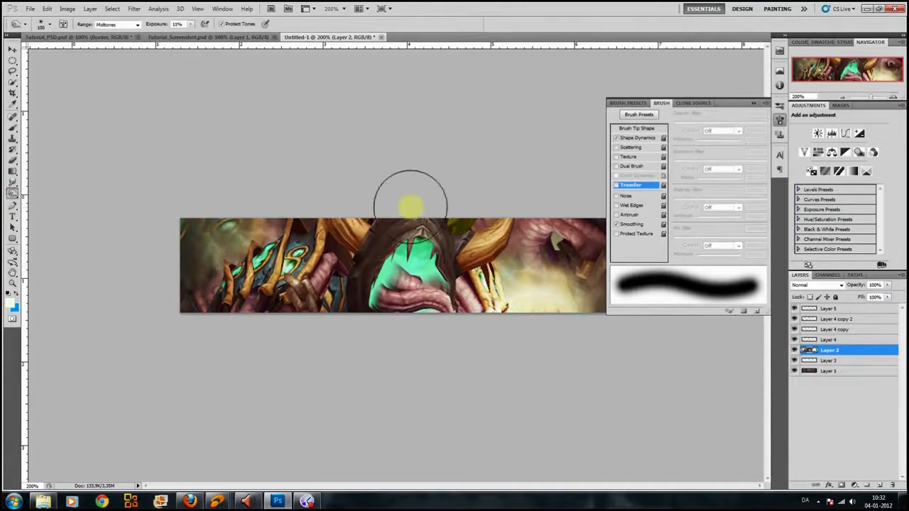
{"action": "right_click", "coordinate": [375, 287]}
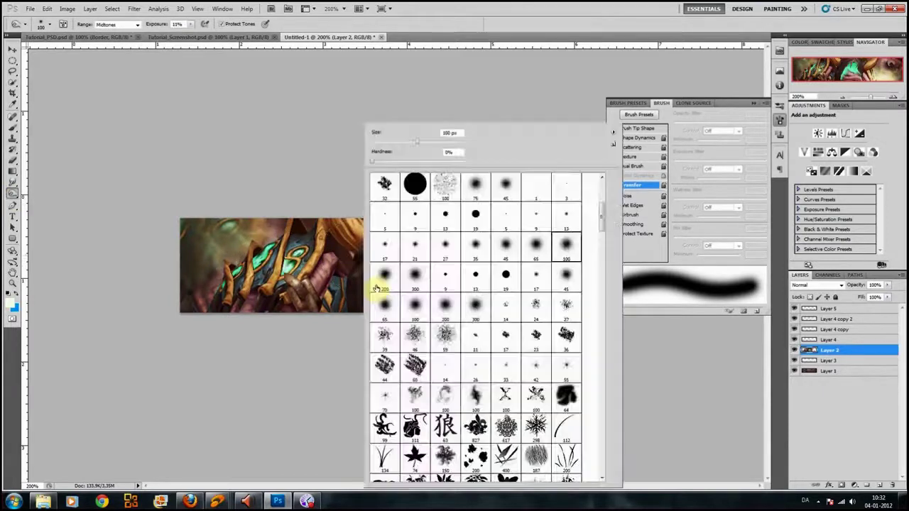
{"action": "left_click", "coordinate": [538, 255]}
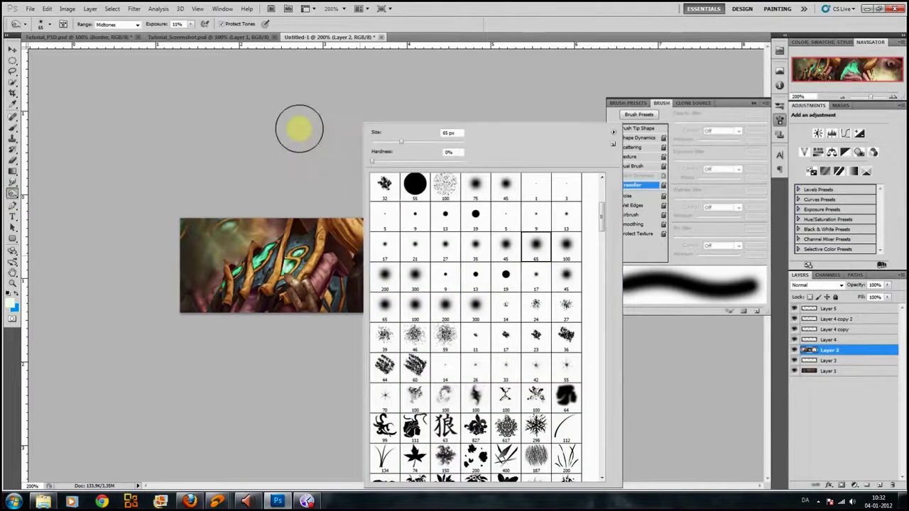
{"action": "left_click", "coordinate": [299, 129]}
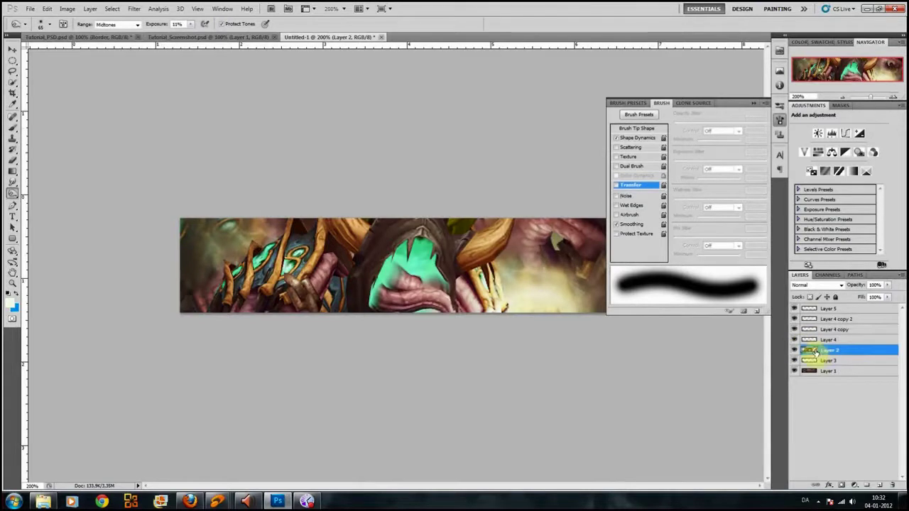
- Rename Layer 1 as Background, Layer 3 as Background Light and Layer 2 as Render
{"action": "double_click", "coordinate": [828, 370]}
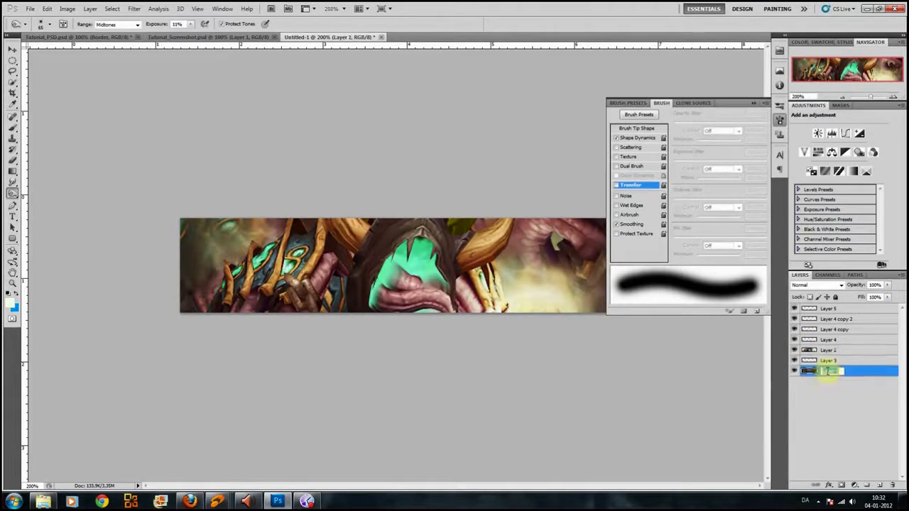
{"action": "type", "text": "Background"}
{"action": "double_click", "coordinate": [828, 361]}
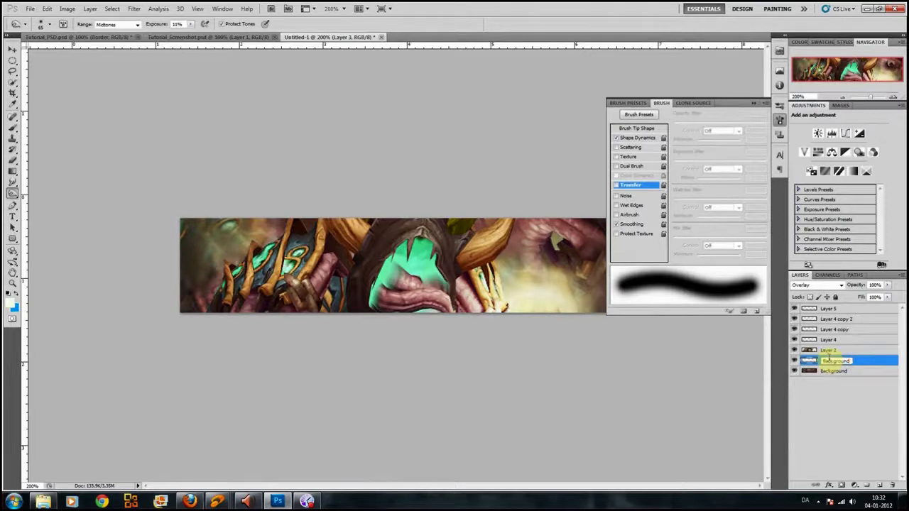
{"action": "double_click", "coordinate": [830, 351]}
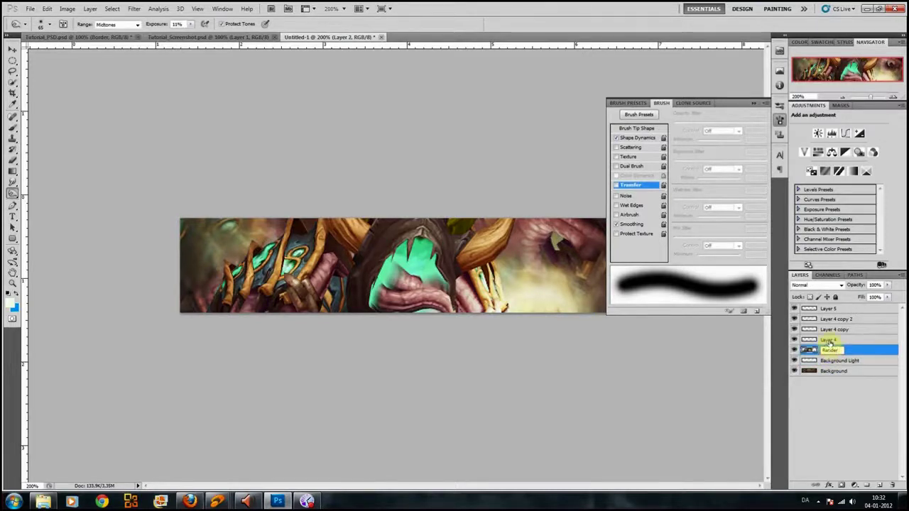
- Rename Layer 4 and Layer 4 copy 2 as Light Source, and Layer 4 copy as Light Source nr 2
{"action": "left_click", "coordinate": [828, 343]}
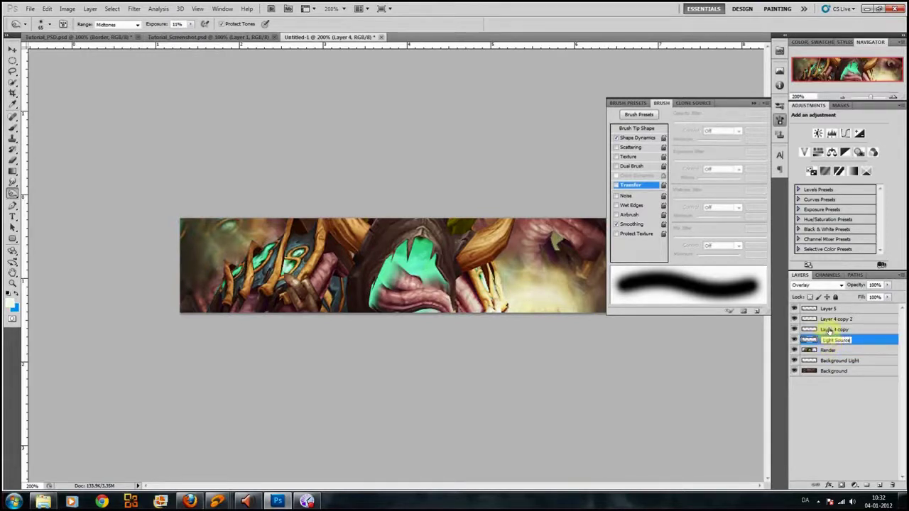
{"action": "double_click", "coordinate": [828, 329]}
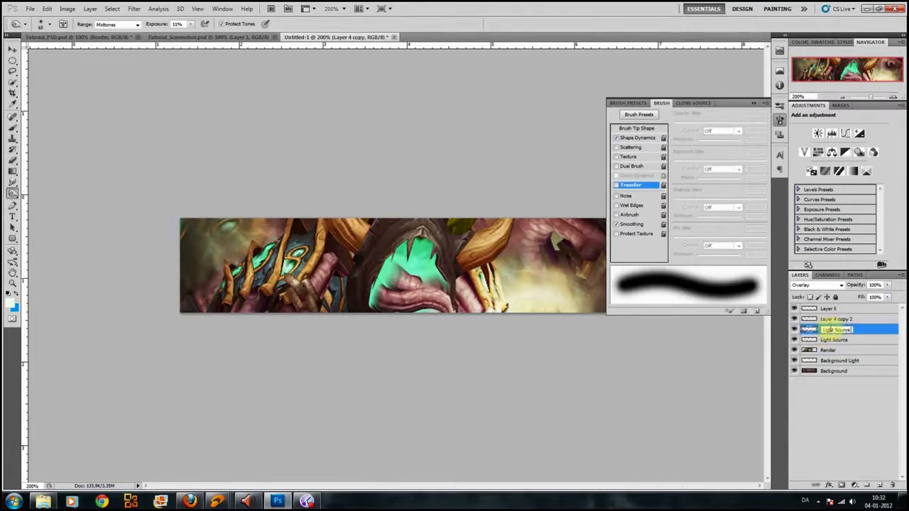
{"action": "left_click", "coordinate": [827, 320]}
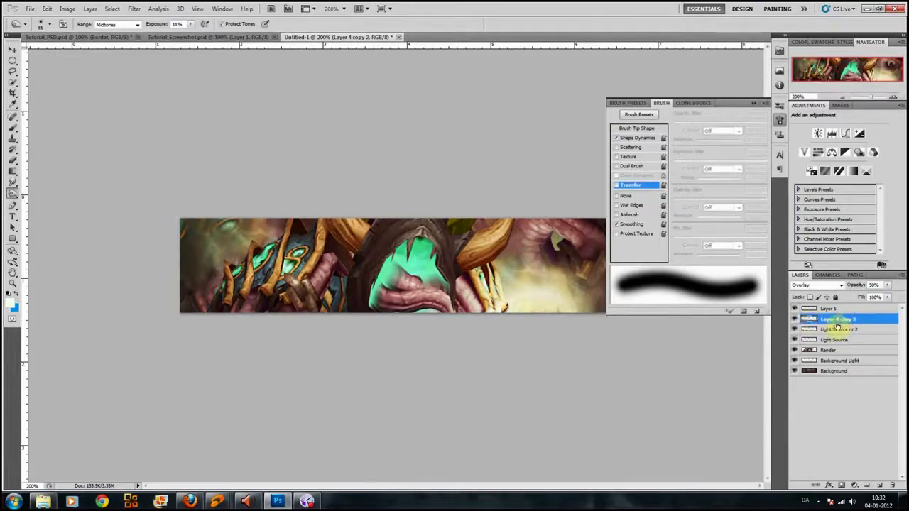
{"action": "left_click", "coordinate": [838, 330]}
{"action": "left_click", "coordinate": [834, 340]}
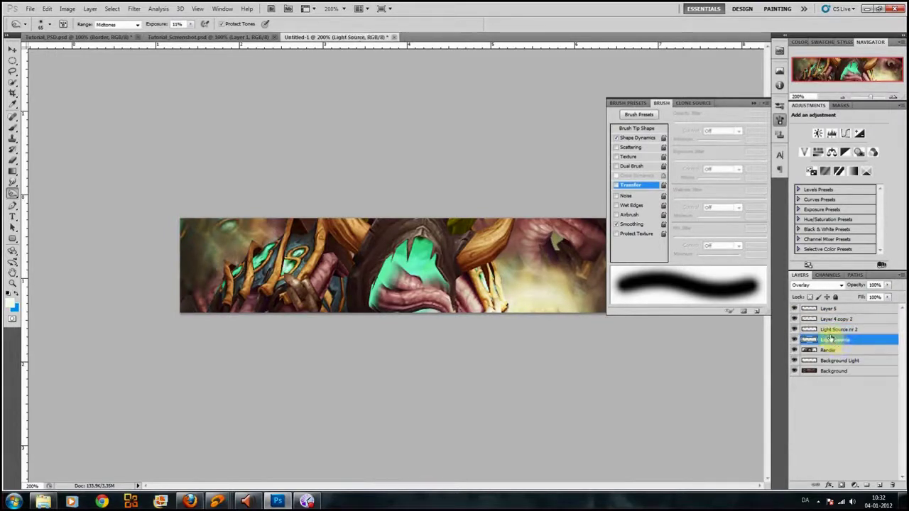
{"action": "left_click", "coordinate": [832, 320]}
{"action": "double_click", "coordinate": [841, 318]}
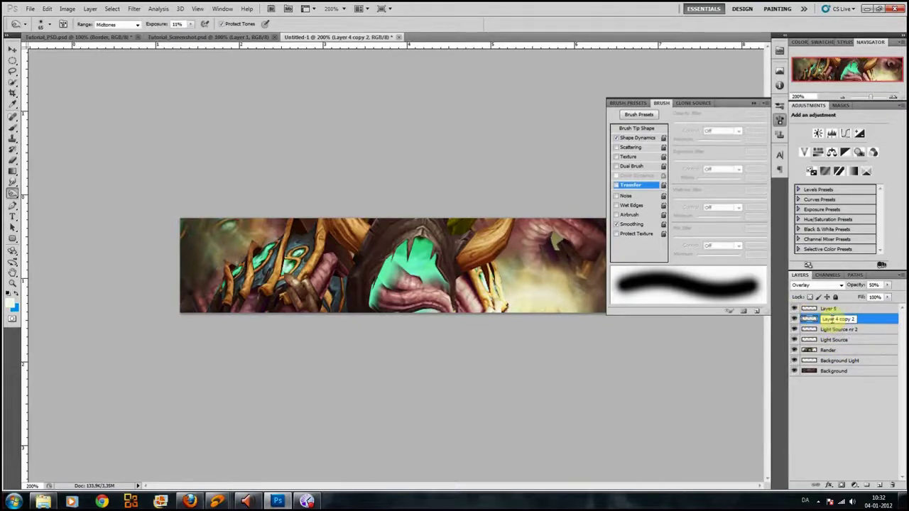
{"action": "left_click_drag", "start_coordinate": [856, 319], "coordinate": [791, 321]}
{"action": "type", "text": "Light Source"}
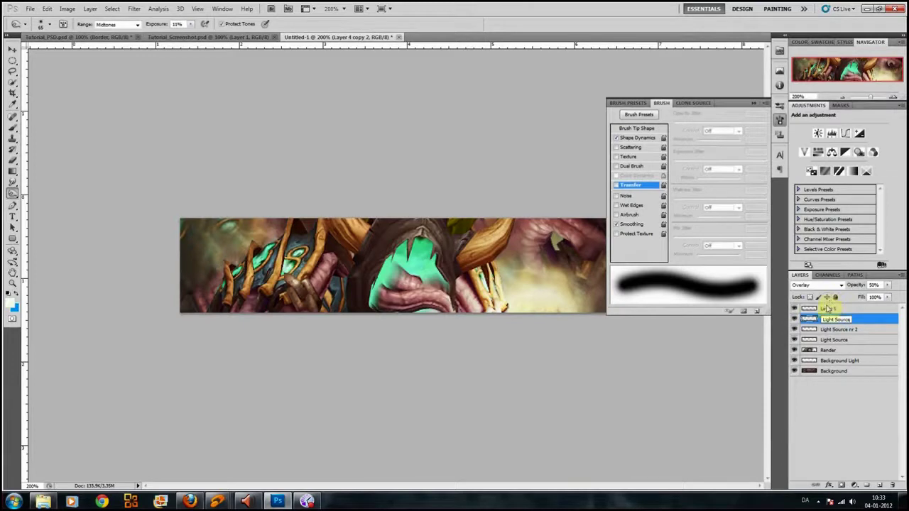
- Delete the empty Layer 5 from the top of the layer stack
{"action": "left_click", "coordinate": [824, 309]}
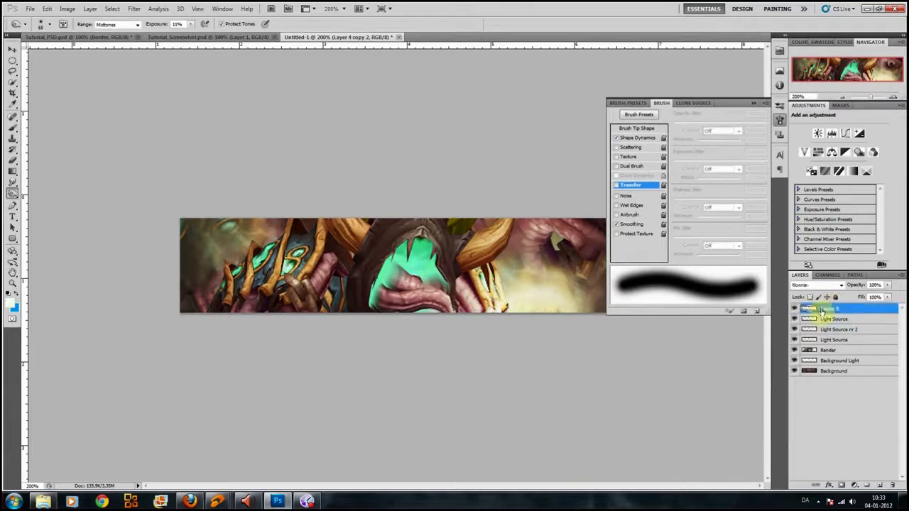
{"action": "right_click", "coordinate": [806, 311]}
{"action": "left_click", "coordinate": [838, 130]}
{"action": "left_click", "coordinate": [430, 187]}
- Burn the darker areas around the creature's hood, shoulder and claws on the Render layer with the 65 px brush
{"action": "left_click", "coordinate": [857, 341]}
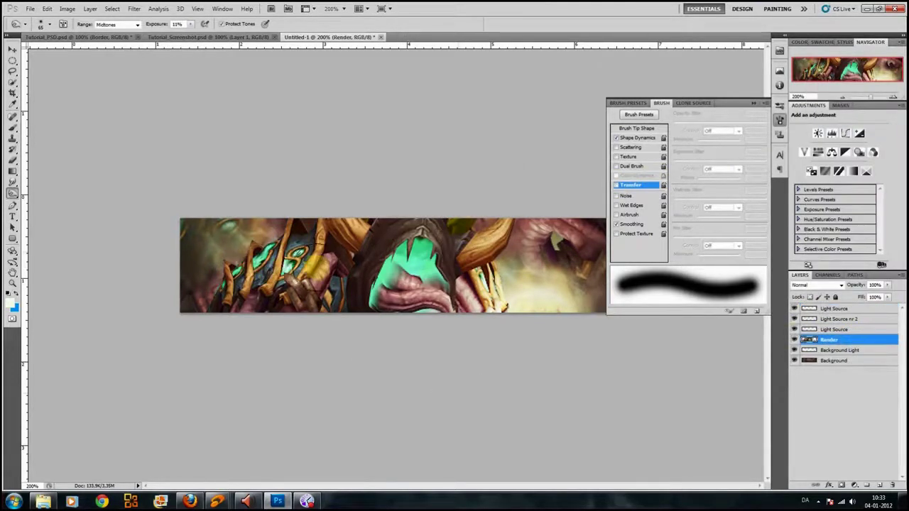
{"action": "mouse_move", "coordinate": [348, 256]}
{"action": "left_mouse_down"}
{"action": "mouse_move", "coordinate": [392, 219]}
{"action": "mouse_move", "coordinate": [398, 231]}
{"action": "mouse_move", "coordinate": [352, 280]}
{"action": "mouse_move", "coordinate": [349, 258]}
{"action": "mouse_move", "coordinate": [359, 258]}
{"action": "mouse_move", "coordinate": [345, 314]}
{"action": "mouse_move", "coordinate": [355, 288]}
{"action": "mouse_move", "coordinate": [574, 319]}
{"action": "mouse_move", "coordinate": [479, 310]}
{"action": "mouse_move", "coordinate": [527, 316]}
{"action": "mouse_move", "coordinate": [424, 250]}
{"action": "mouse_move", "coordinate": [401, 219]}
{"action": "mouse_move", "coordinate": [355, 257]}
{"action": "mouse_move", "coordinate": [345, 297]}
{"action": "mouse_move", "coordinate": [315, 287]}
{"action": "mouse_move", "coordinate": [268, 231]}
{"action": "mouse_move", "coordinate": [315, 266]}
{"action": "mouse_move", "coordinate": [336, 261]}
{"action": "mouse_move", "coordinate": [320, 275]}
{"action": "mouse_move", "coordinate": [284, 263]}
{"action": "mouse_move", "coordinate": [227, 286]}
{"action": "mouse_move", "coordinate": [291, 259]}
{"action": "mouse_move", "coordinate": [482, 295]}
{"action": "left_mouse_up"}
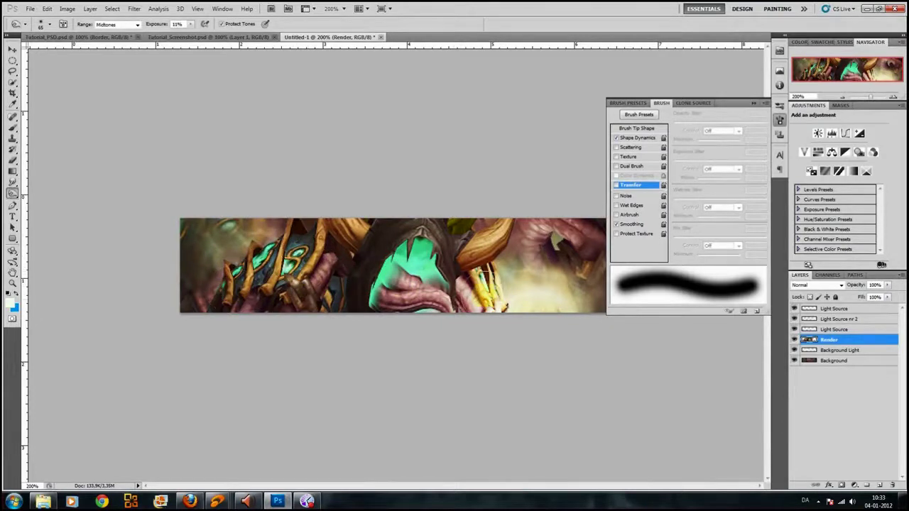
- Burn the edges of the horn and claws beside the hood on the Render layer with a soft 27 px brush
{"action": "key", "text": "z"}
{"action": "left_click", "coordinate": [493, 247]}
{"action": "left_click_drag", "start_coordinate": [503, 245], "coordinate": [412, 276]}
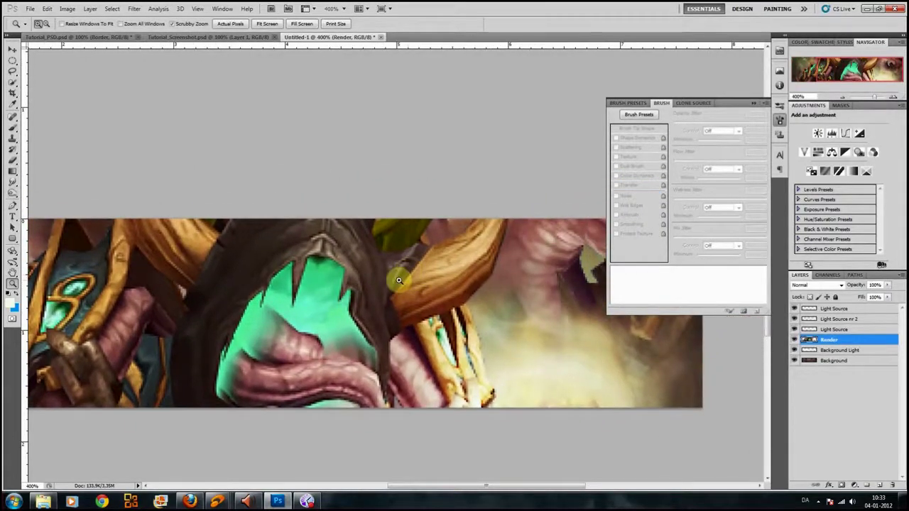
{"action": "left_click", "coordinate": [12, 183]}
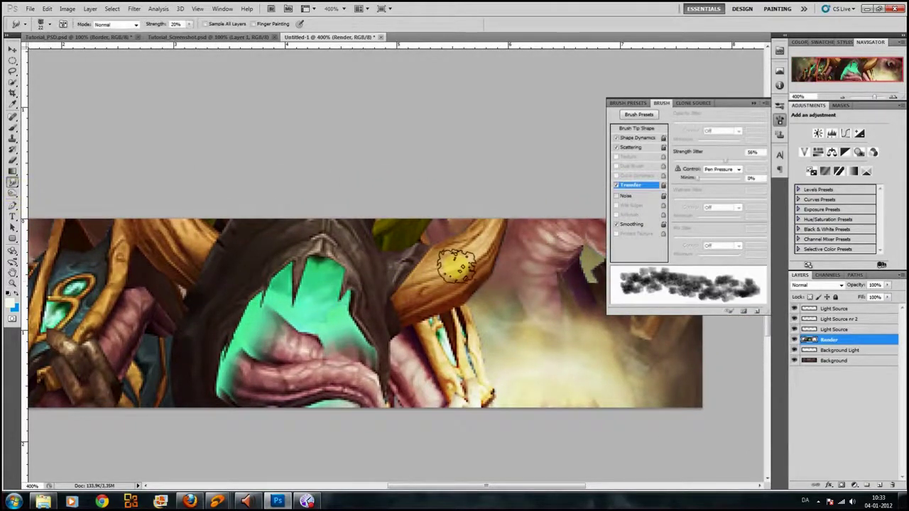
{"action": "right_click", "coordinate": [471, 265]}
{"action": "left_click", "coordinate": [14, 190]}
{"action": "right_click", "coordinate": [428, 282]}
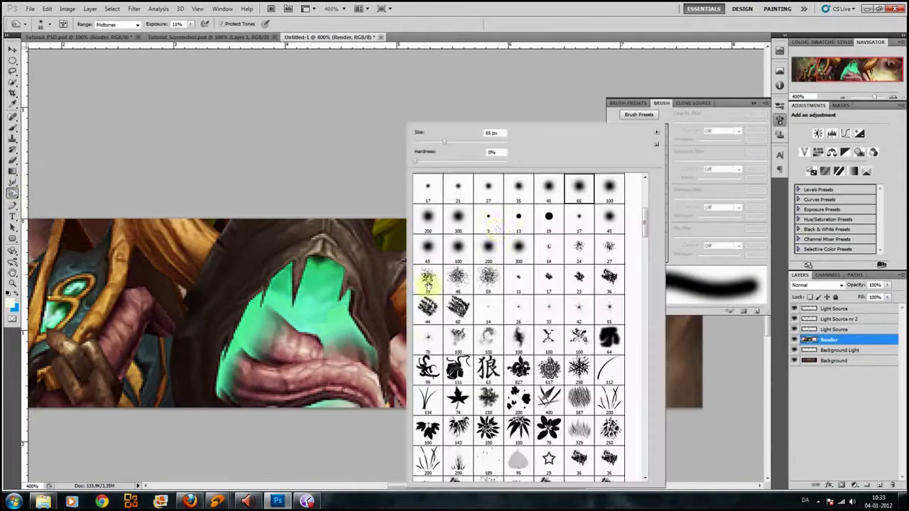
{"action": "left_click", "coordinate": [330, 170]}
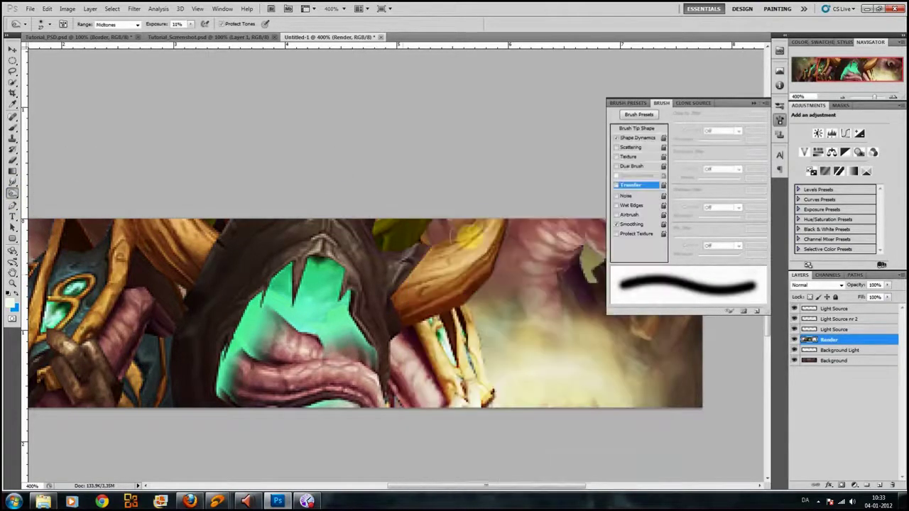
{"action": "mouse_move", "coordinate": [481, 228]}
{"action": "left_mouse_down"}
{"action": "mouse_move", "coordinate": [398, 268]}
{"action": "mouse_move", "coordinate": [469, 233]}
{"action": "left_mouse_up"}
{"action": "mouse_move", "coordinate": [435, 256]}
{"action": "left_mouse_down"}
{"action": "mouse_move", "coordinate": [386, 267]}
{"action": "mouse_move", "coordinate": [422, 267]}
{"action": "mouse_move", "coordinate": [377, 284]}
{"action": "mouse_move", "coordinate": [504, 226]}
{"action": "mouse_move", "coordinate": [513, 246]}
{"action": "mouse_move", "coordinate": [525, 230]}
{"action": "mouse_move", "coordinate": [478, 314]}
{"action": "mouse_move", "coordinate": [497, 360]}
{"action": "left_mouse_up"}
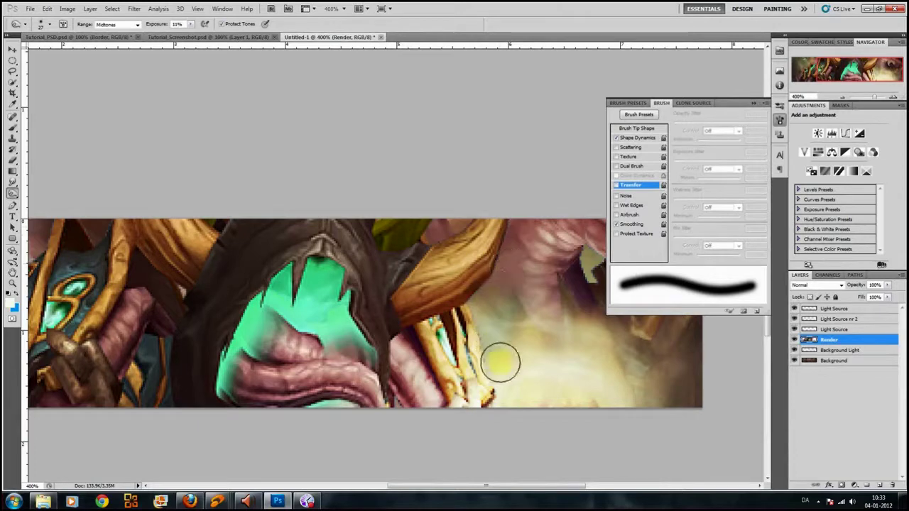
- Clear the selection in Tutorial_Screenshot.psd and return to the Untitled-1 banner document
{"action": "left_click", "coordinate": [206, 38]}
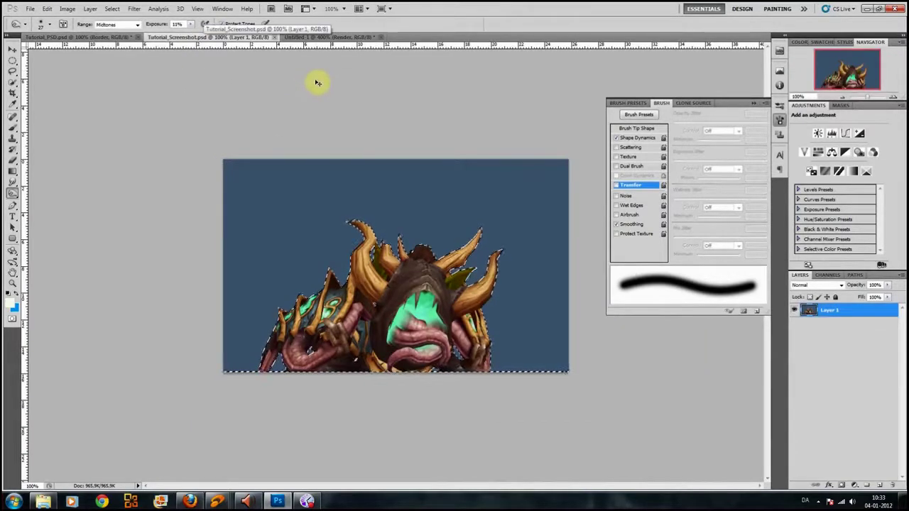
{"action": "key", "text": "ctrl+d"}
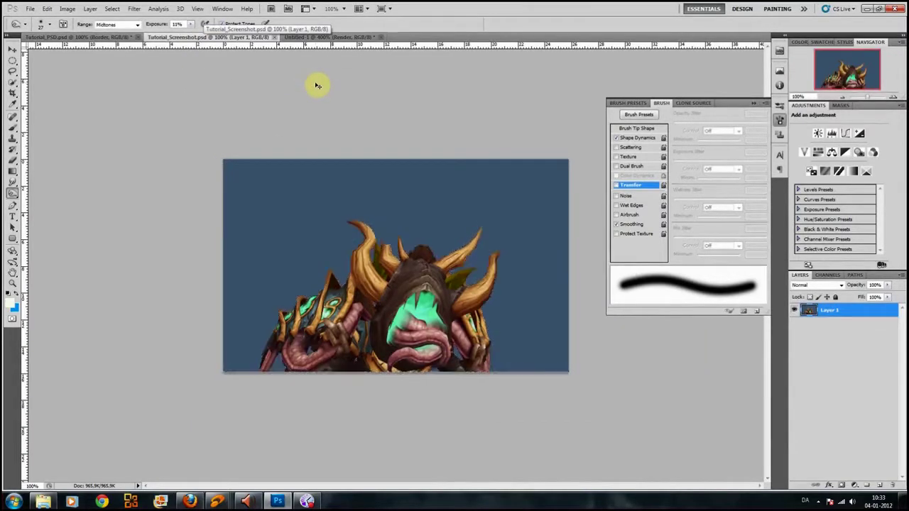
{"action": "left_click", "coordinate": [305, 37]}
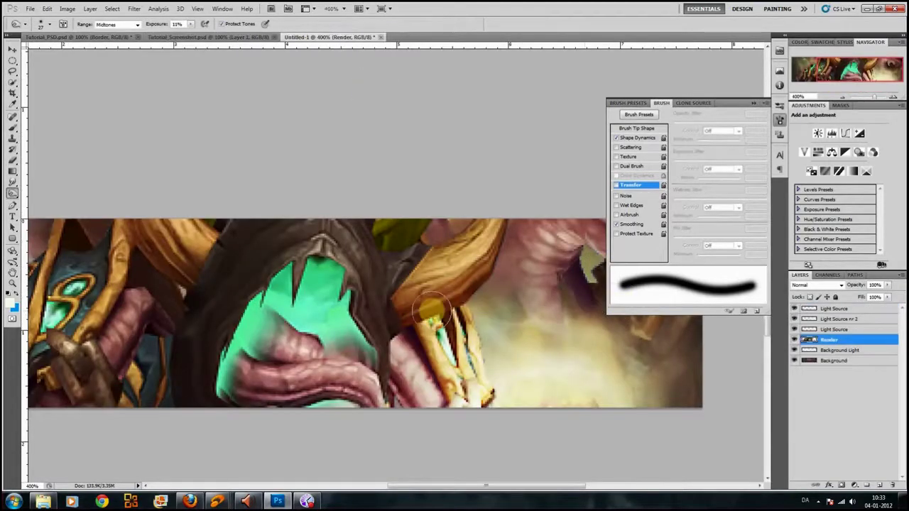
- Burn more shading from the base of the horn across the hood on the Render layer
{"action": "left_click_drag", "start_coordinate": [429, 316], "coordinate": [334, 288]}
{"action": "key", "text": "z"}
{"action": "left_click", "coordinate": [398, 284], "text": "alt"}
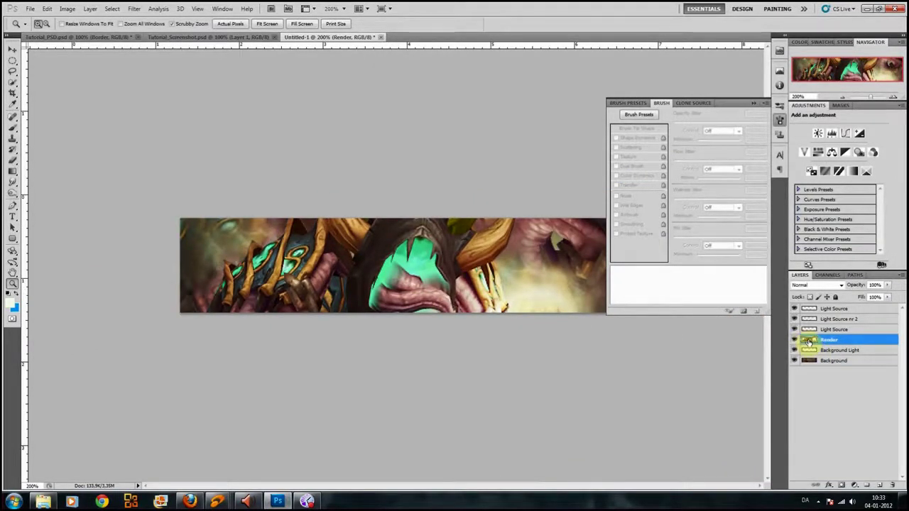
- Load the Render layer's outline as a selection, contracted and inverted to cover the creature's edges and surroundings
{"action": "left_click", "coordinate": [808, 342], "text": "ctrl"}
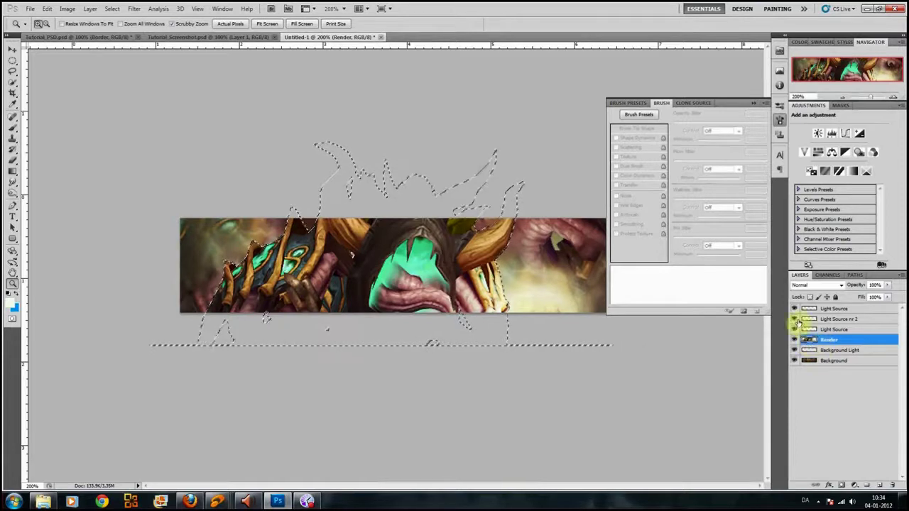
{"action": "left_click", "coordinate": [813, 320], "text": "ctrl"}
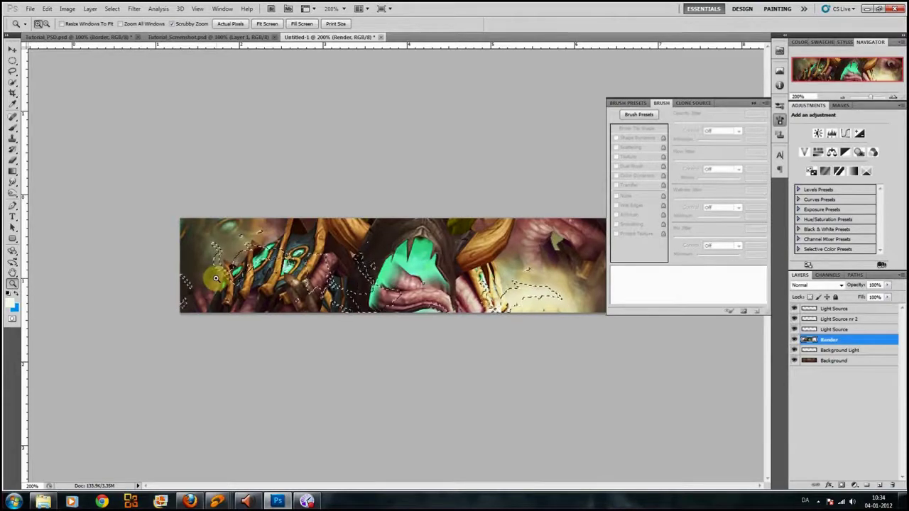
{"action": "left_click", "coordinate": [808, 340], "text": "ctrl"}
{"action": "left_click", "coordinate": [134, 8]}
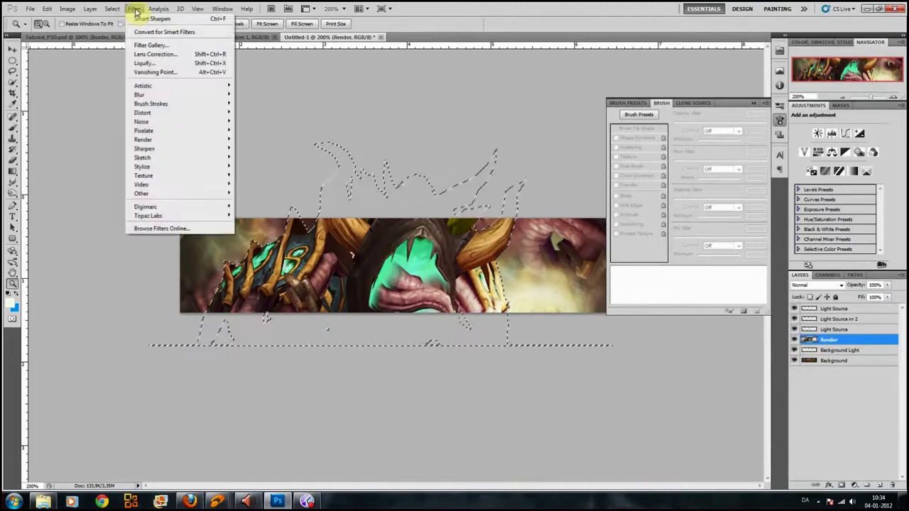
{"action": "mouse_move", "coordinate": [110, 10]}
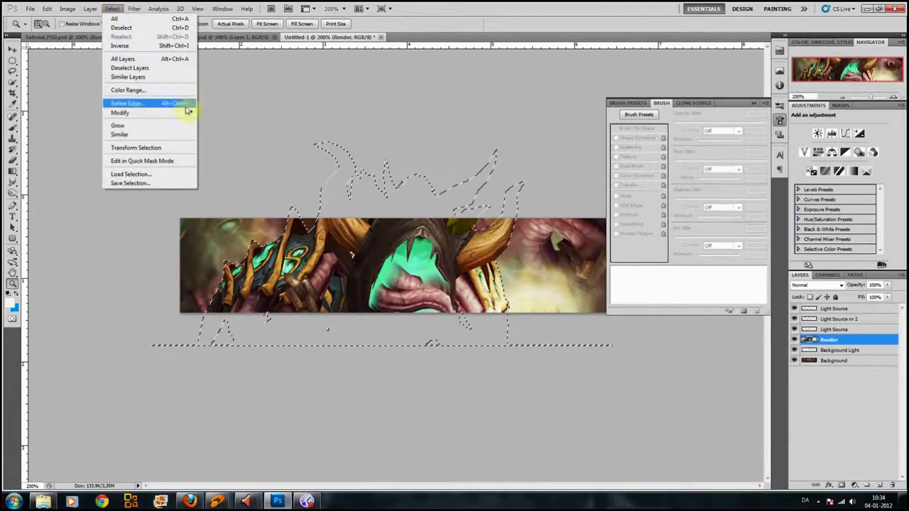
{"action": "mouse_move", "coordinate": [193, 114]}
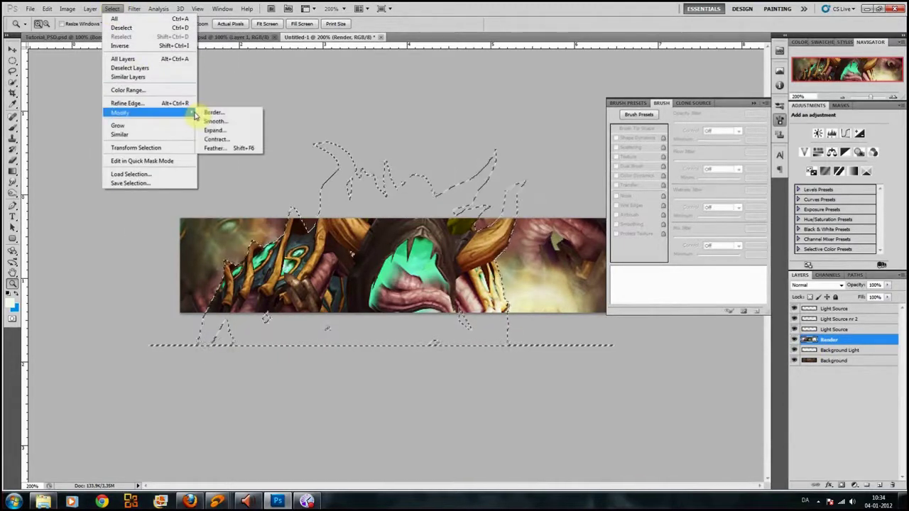
{"action": "left_click", "coordinate": [221, 139]}
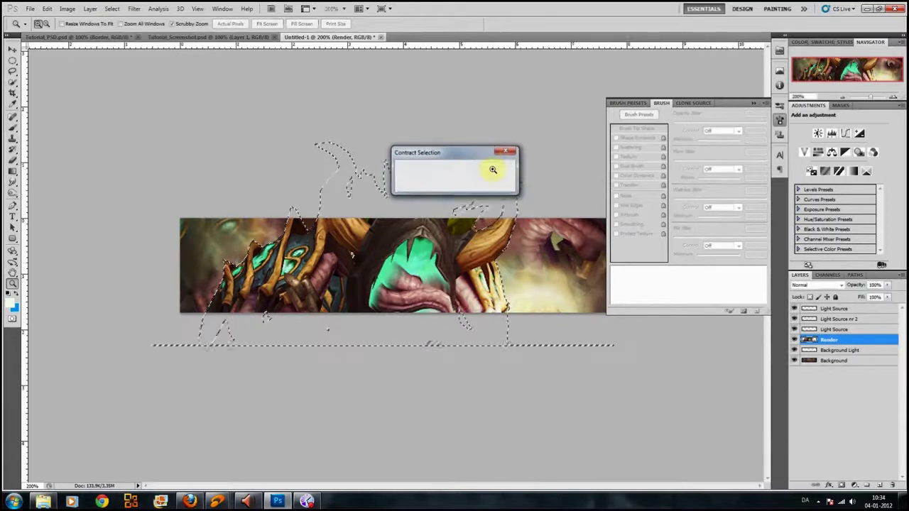
{"action": "left_click", "coordinate": [492, 171]}
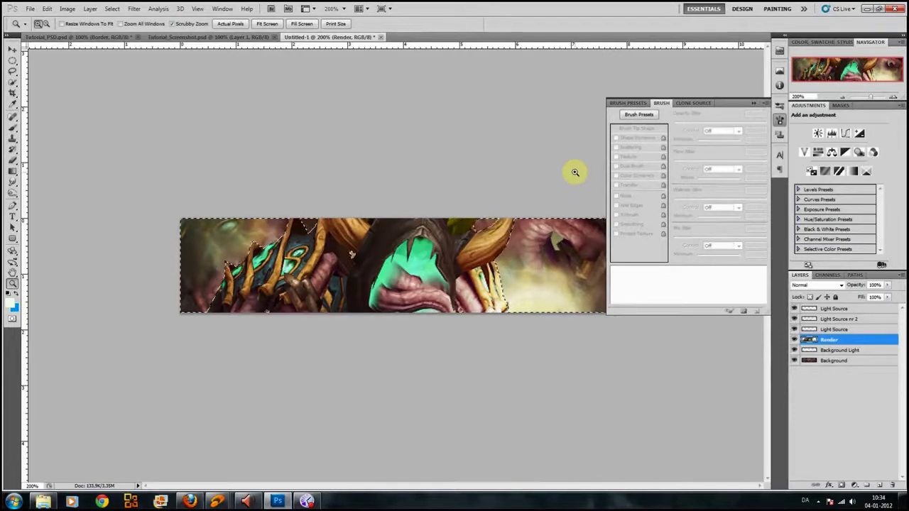
- Burn along the edges of the horn and the pink arm on the Render layer with a soft 27 px brush, lowering the exposure to 11%
{"action": "left_click_drag", "start_coordinate": [552, 199], "coordinate": [471, 191]}
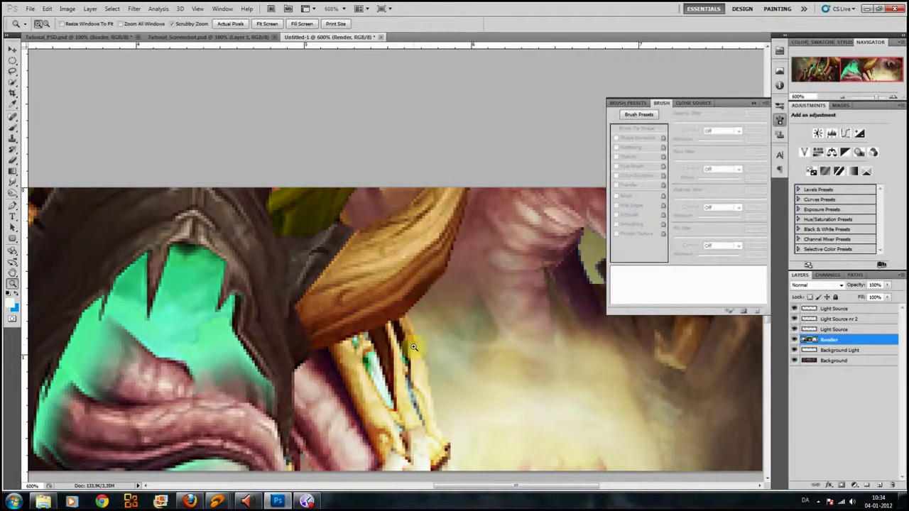
{"action": "scroll", "coordinate": [401, 298], "scroll_direction": "left", "scroll_amount": 6}
{"action": "left_click_drag", "start_coordinate": [454, 276], "coordinate": [117, 237]}
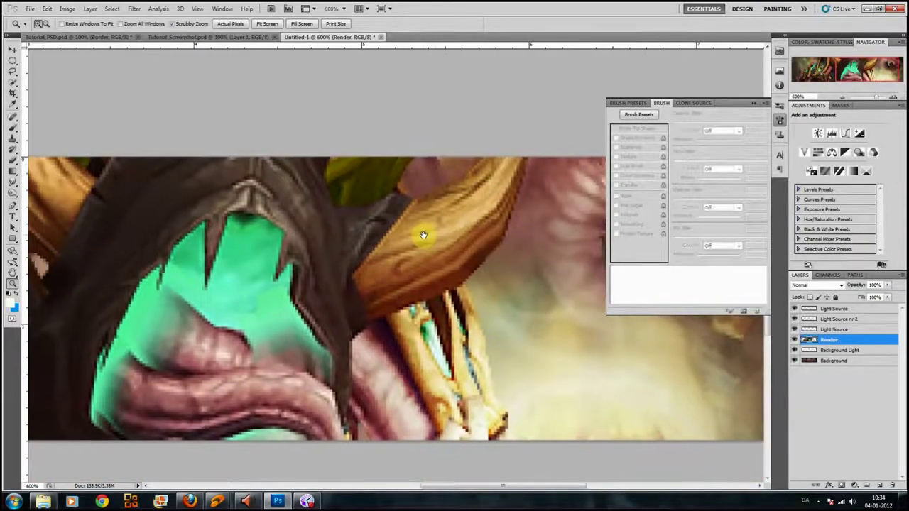
{"action": "left_click", "coordinate": [12, 182]}
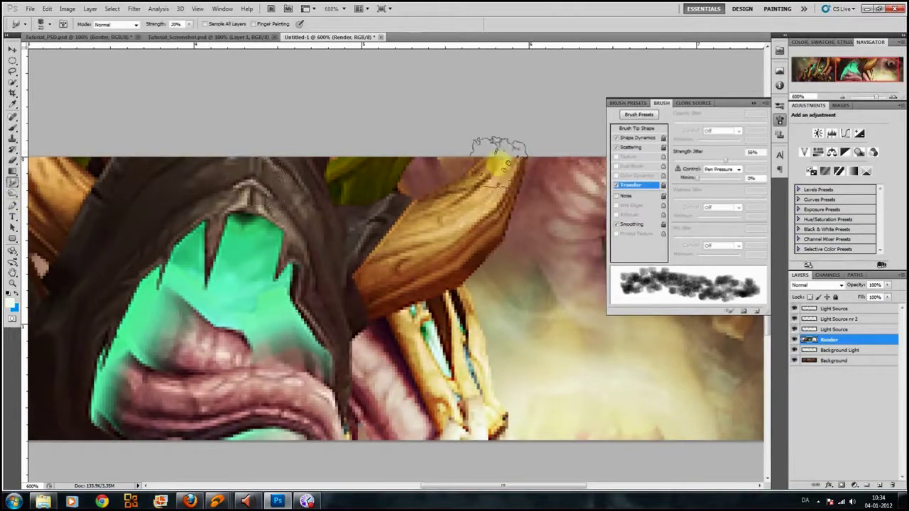
{"action": "left_click", "coordinate": [12, 192]}
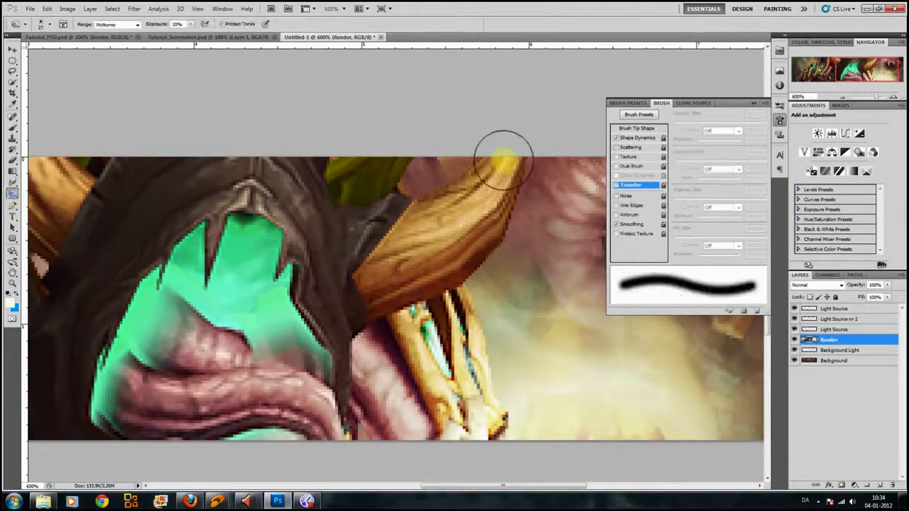
{"action": "mouse_move", "coordinate": [497, 142]}
{"action": "left_mouse_down"}
{"action": "mouse_move", "coordinate": [457, 193]}
{"action": "mouse_move", "coordinate": [396, 214]}
{"action": "mouse_move", "coordinate": [486, 146]}
{"action": "mouse_move", "coordinate": [428, 203]}
{"action": "left_mouse_up"}
{"action": "left_click_drag", "start_coordinate": [197, 241], "coordinate": [357, 237]}
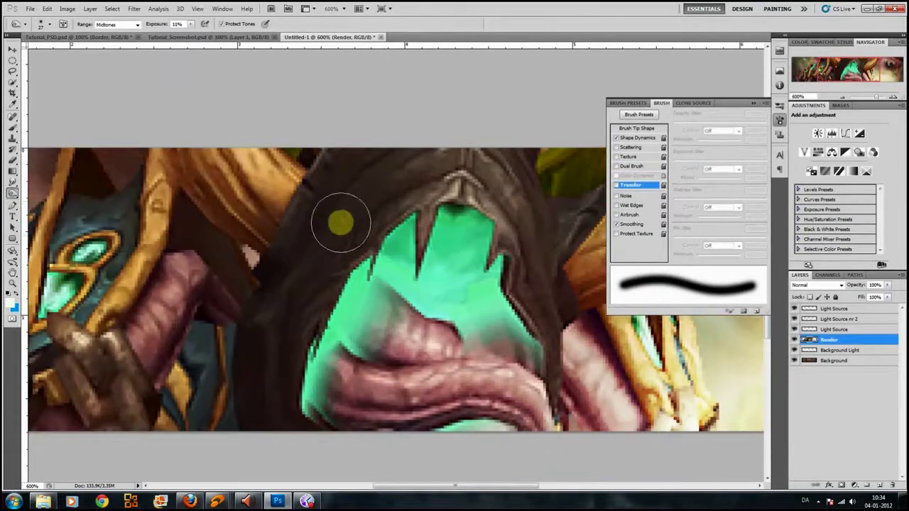
{"action": "mouse_move", "coordinate": [295, 192]}
{"action": "left_mouse_down"}
{"action": "mouse_move", "coordinate": [230, 182]}
{"action": "mouse_move", "coordinate": [454, 152]}
{"action": "mouse_move", "coordinate": [301, 270]}
{"action": "mouse_move", "coordinate": [255, 405]}
{"action": "mouse_move", "coordinate": [278, 324]}
{"action": "mouse_move", "coordinate": [467, 334]}
{"action": "mouse_move", "coordinate": [479, 277]}
{"action": "left_mouse_up"}
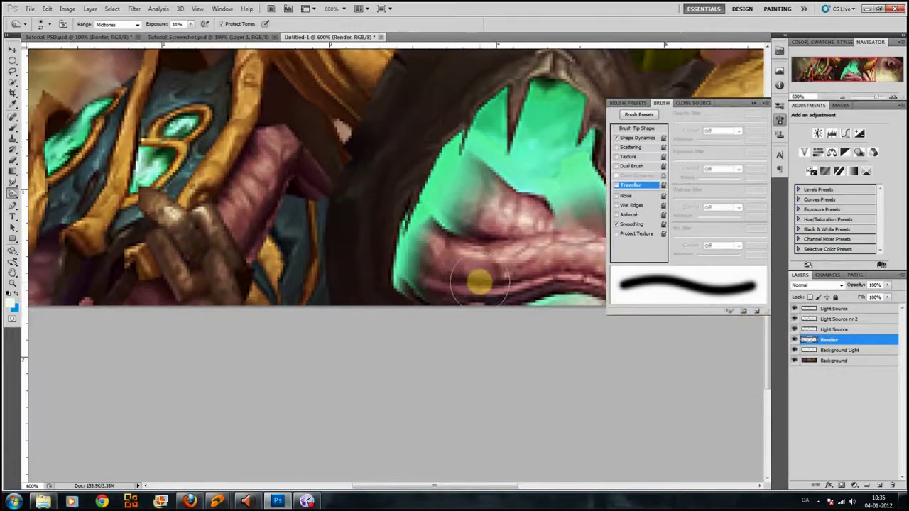
{"action": "left_click_drag", "start_coordinate": [162, 239], "coordinate": [355, 261]}
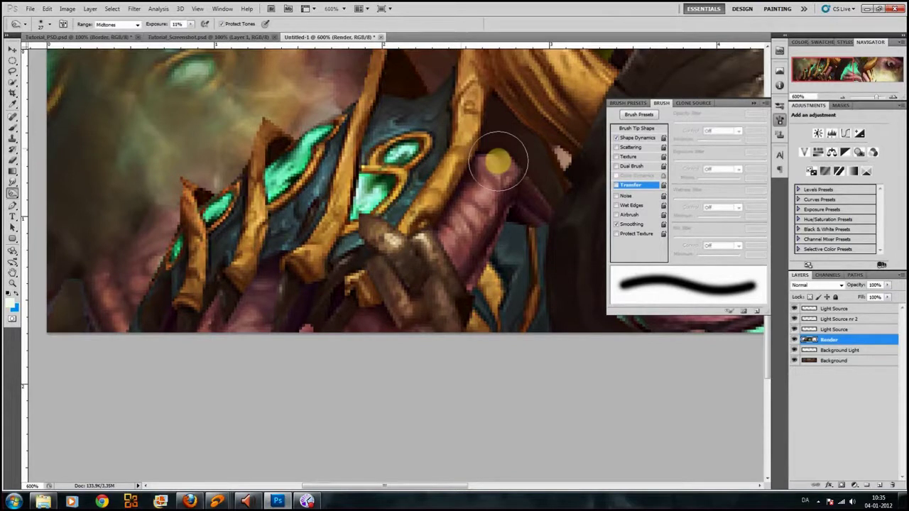
{"action": "mouse_move", "coordinate": [507, 158]}
{"action": "left_mouse_down"}
{"action": "mouse_move", "coordinate": [473, 264]}
{"action": "mouse_move", "coordinate": [513, 233]}
{"action": "left_mouse_up"}
- Try a burn stroke on the horn's lower edge at 74% exposure, undo it and restore the exposure to 11%
{"action": "left_click_drag", "start_coordinate": [337, 261], "coordinate": [394, 267]}
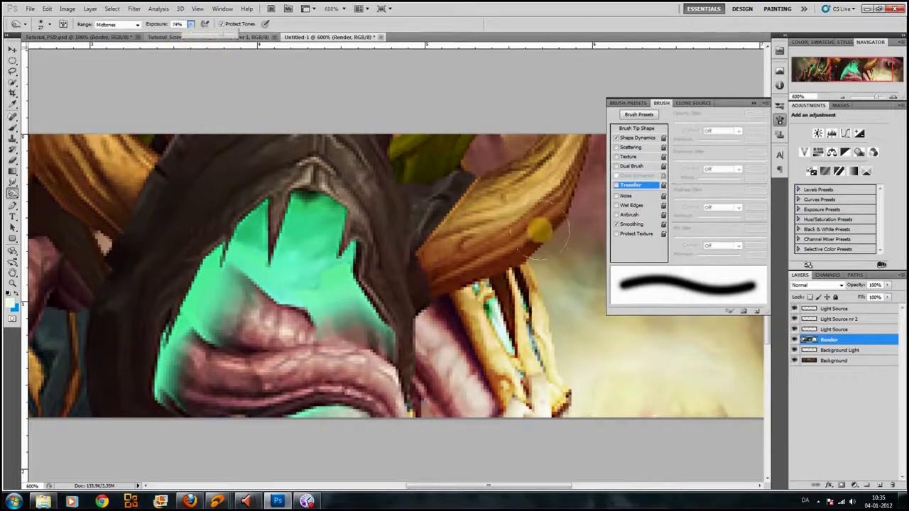
{"action": "mouse_move", "coordinate": [541, 230]}
{"action": "left_mouse_down"}
{"action": "mouse_move", "coordinate": [399, 237]}
{"action": "mouse_move", "coordinate": [521, 248]}
{"action": "left_mouse_up"}
{"action": "key", "text": "ctrl+z"}
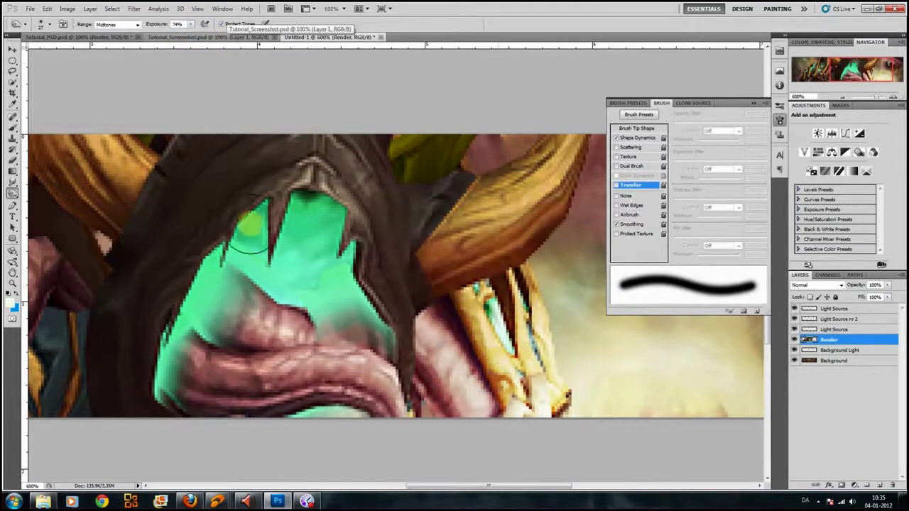
{"action": "type", "text": "11"}
{"action": "key", "text": "Return"}
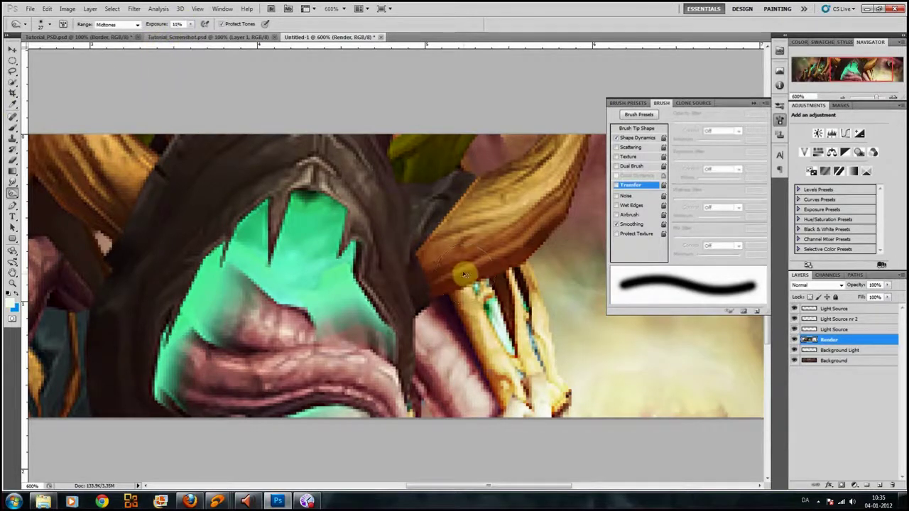
- Load the Render layer's outline as a selection and make the topmost Light Source layer active
{"action": "scroll", "coordinate": [410, 258], "scroll_direction": "right", "scroll_amount": 3}
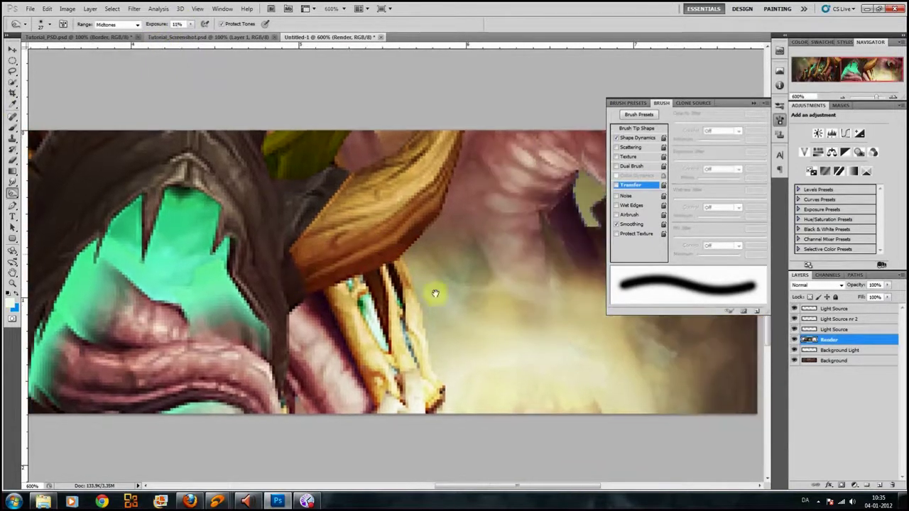
{"action": "left_click", "coordinate": [810, 341], "text": "ctrl"}
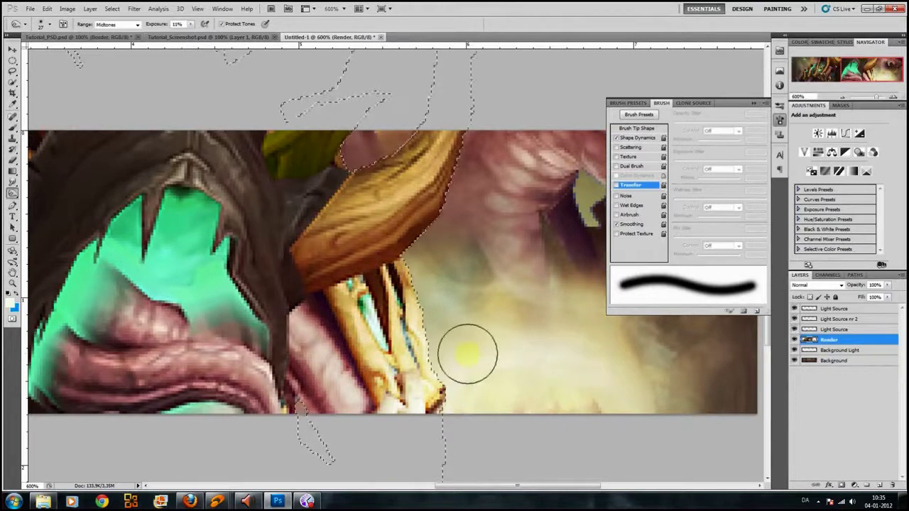
{"action": "key", "text": "z"}
{"action": "left_click", "coordinate": [397, 341], "text": "alt"}
{"action": "left_click", "coordinate": [426, 349], "text": "alt"}
{"action": "left_click", "coordinate": [551, 368], "text": "alt"}
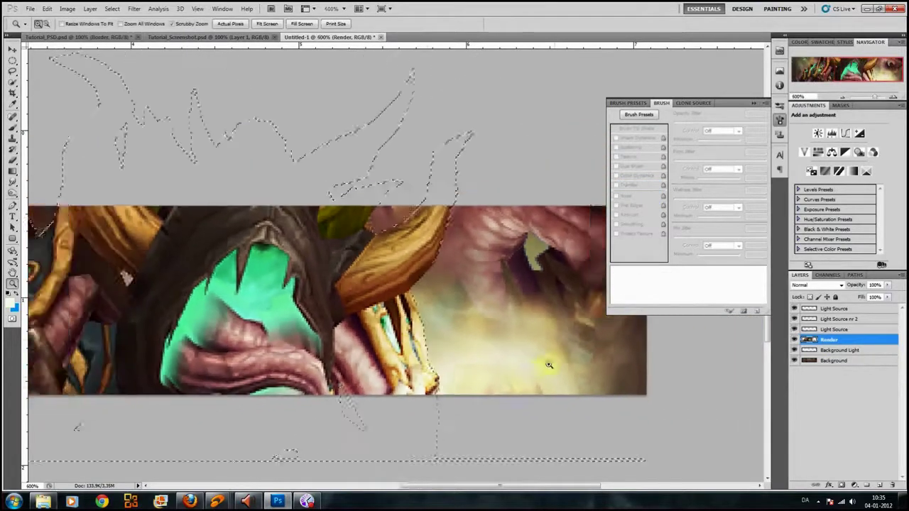
{"action": "left_click", "coordinate": [834, 309]}
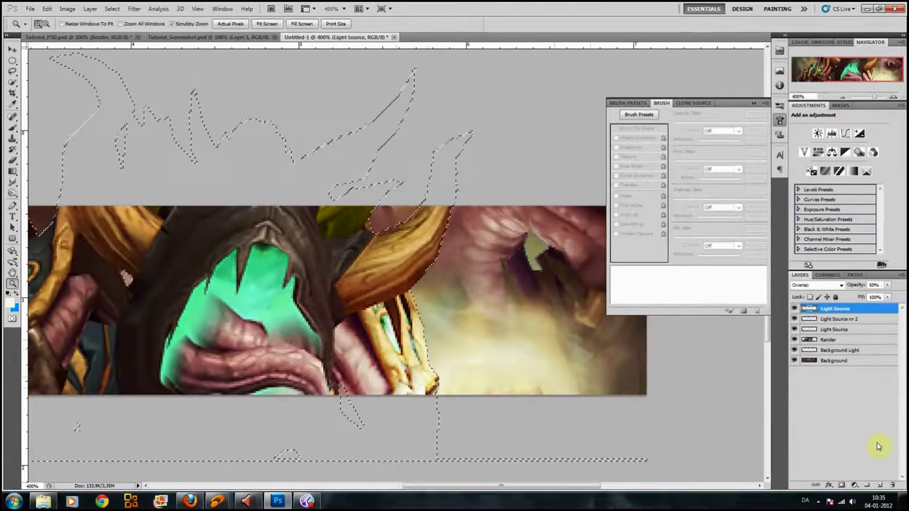
- Add a new layer in Overlay mode above the Light Source layers and choose a soft 21 px brush
{"action": "left_click", "coordinate": [878, 488]}
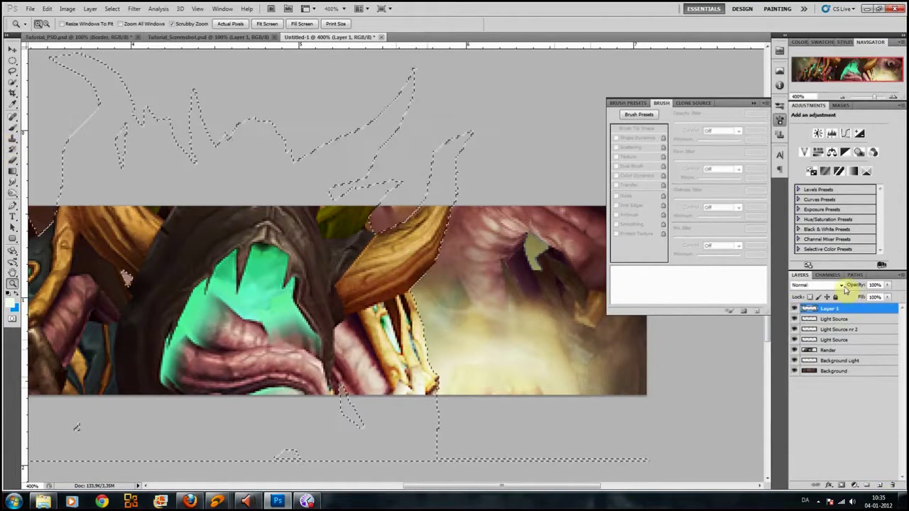
{"action": "left_click", "coordinate": [842, 285]}
{"action": "left_click", "coordinate": [815, 156]}
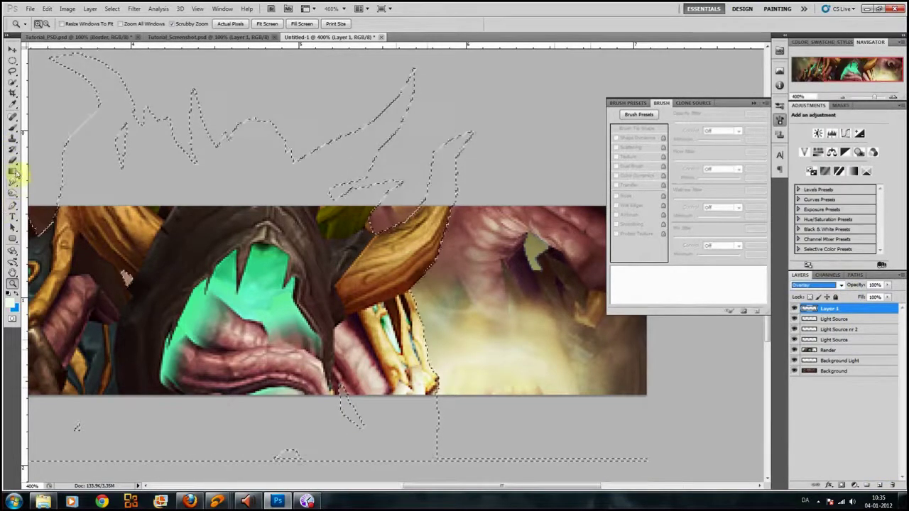
{"action": "left_click", "coordinate": [14, 128]}
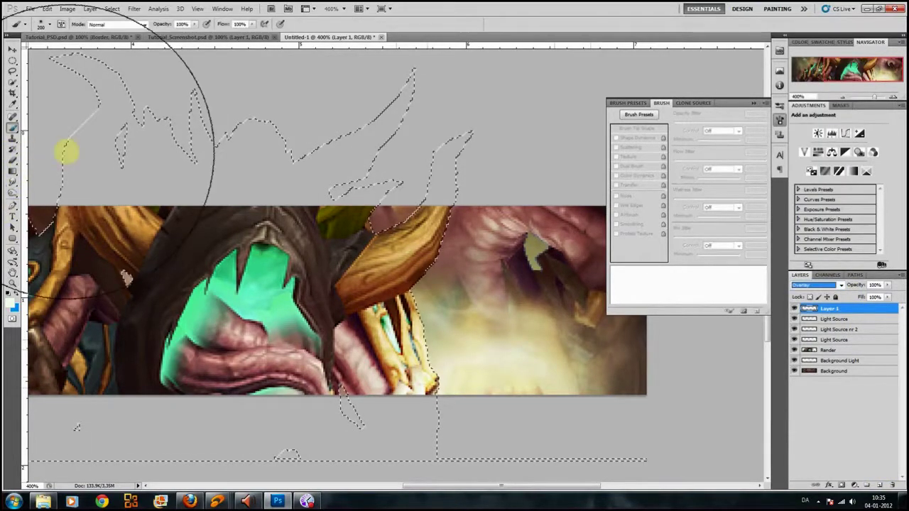
{"action": "right_click", "coordinate": [412, 117]}
{"action": "left_click", "coordinate": [466, 188]}
{"action": "left_click", "coordinate": [458, 108]}
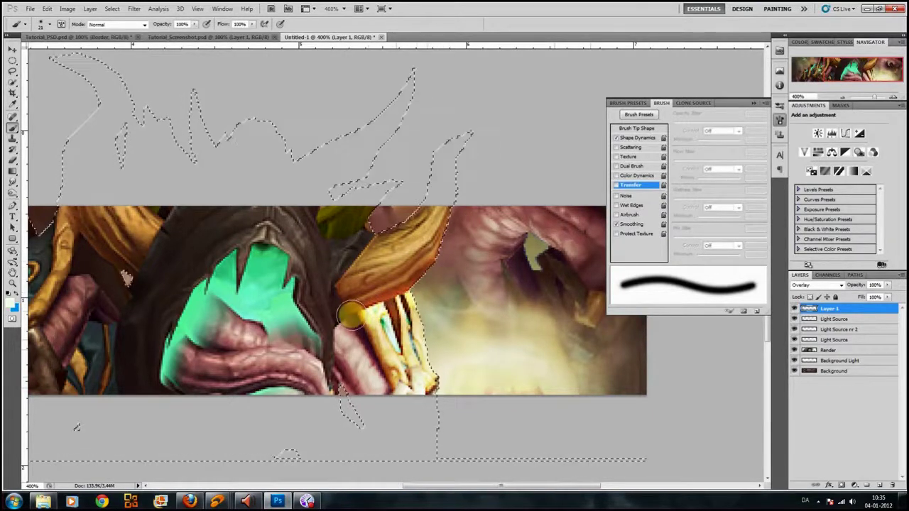
- Erase the excess highlights around the bony spikes below the right horn with a soft 21 px eraser
{"action": "key", "text": "e"}
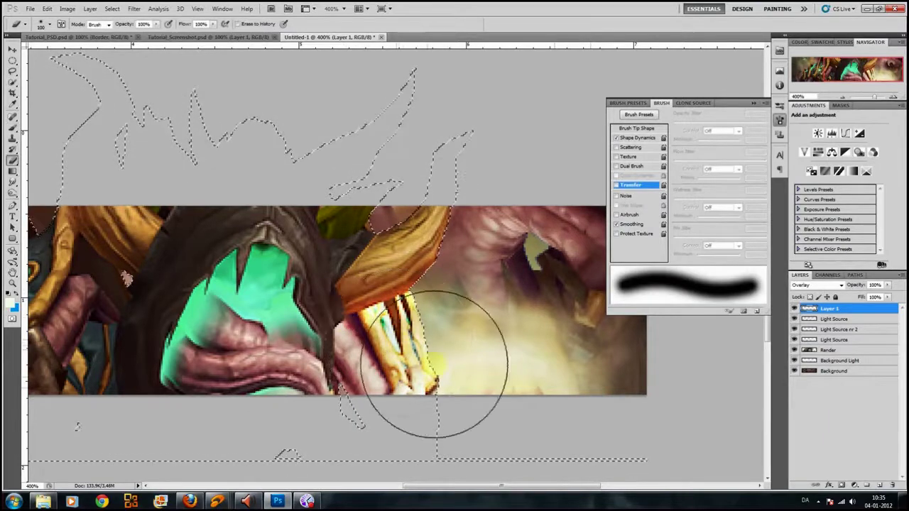
{"action": "right_click", "coordinate": [435, 364]}
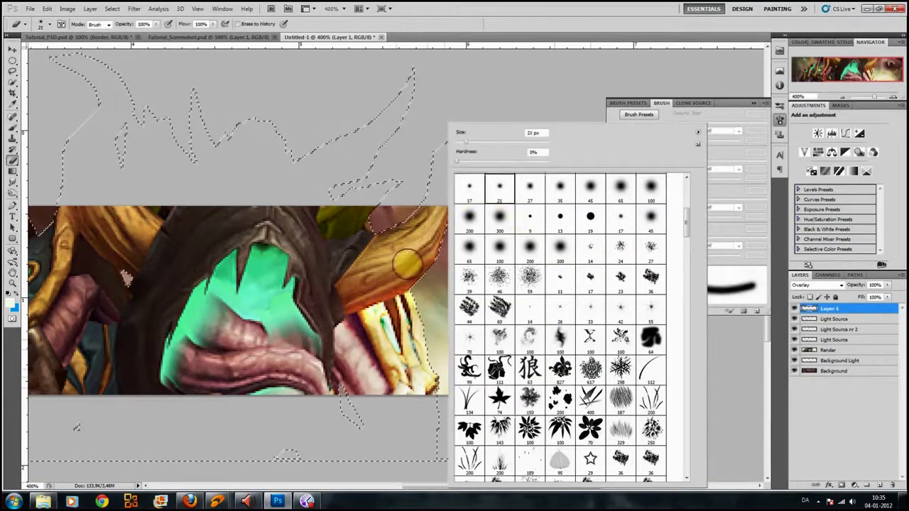
{"action": "key", "text": "Escape"}
{"action": "mouse_move", "coordinate": [395, 313]}
{"action": "left_mouse_down"}
{"action": "mouse_move", "coordinate": [365, 330]}
{"action": "mouse_move", "coordinate": [420, 303]}
{"action": "left_mouse_up"}
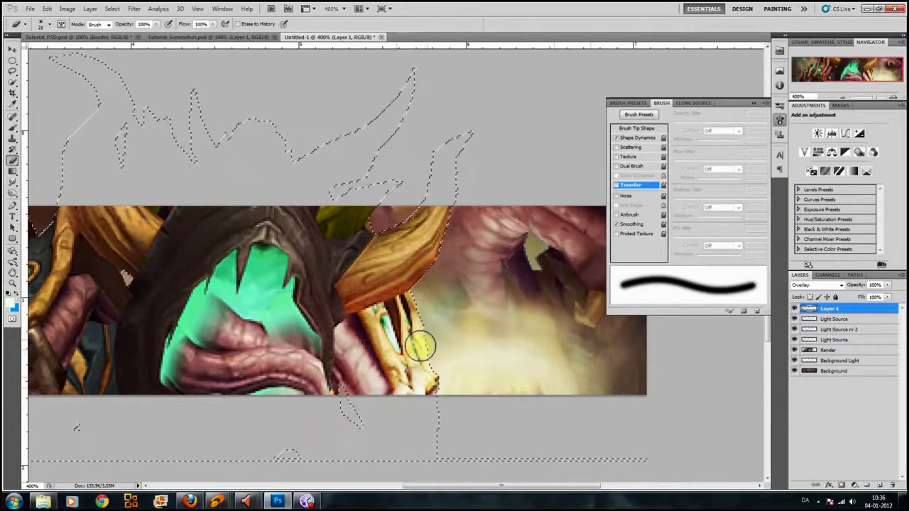
- Add another Overlay layer and paint highlights along the right edge of the creature's hood with the soft 21 px brush
{"action": "left_click", "coordinate": [13, 126]}
{"action": "left_click", "coordinate": [878, 485]}
{"action": "left_click", "coordinate": [827, 284]}
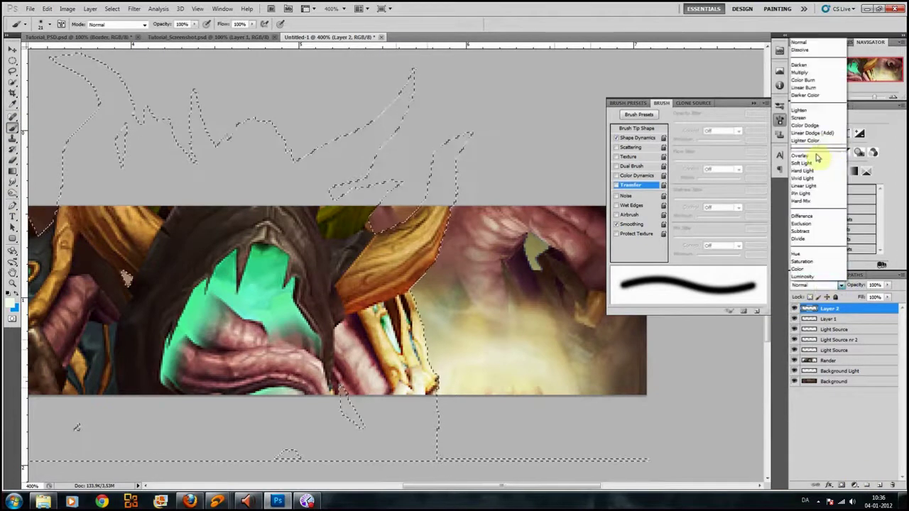
{"action": "left_click", "coordinate": [817, 156]}
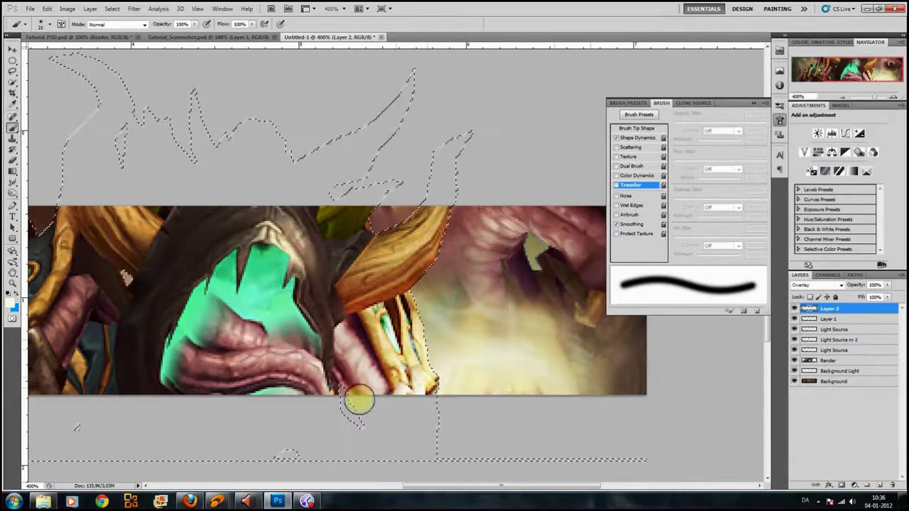
{"action": "left_click_drag", "start_coordinate": [306, 267], "coordinate": [328, 373]}
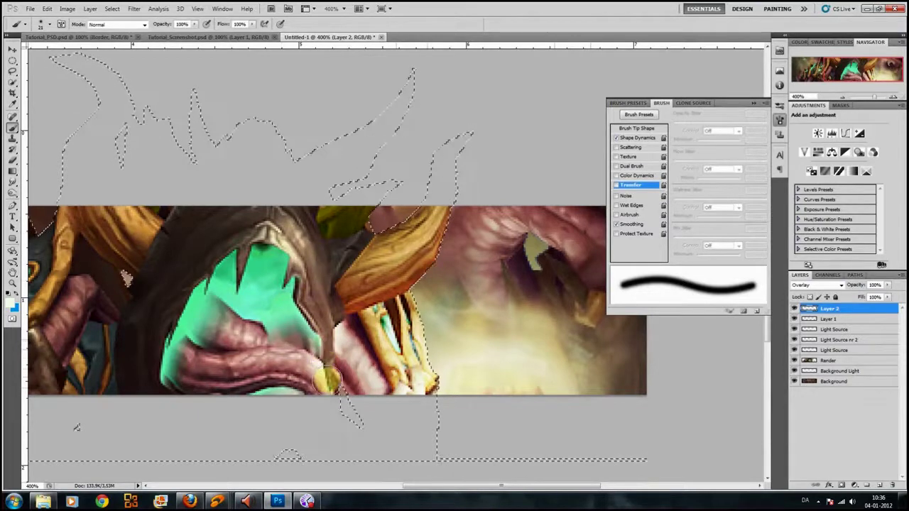
- Erase the excess highlight from the pink flesh beside the hood and set the highlight layer's opacity to 62%
{"action": "key", "text": "e"}
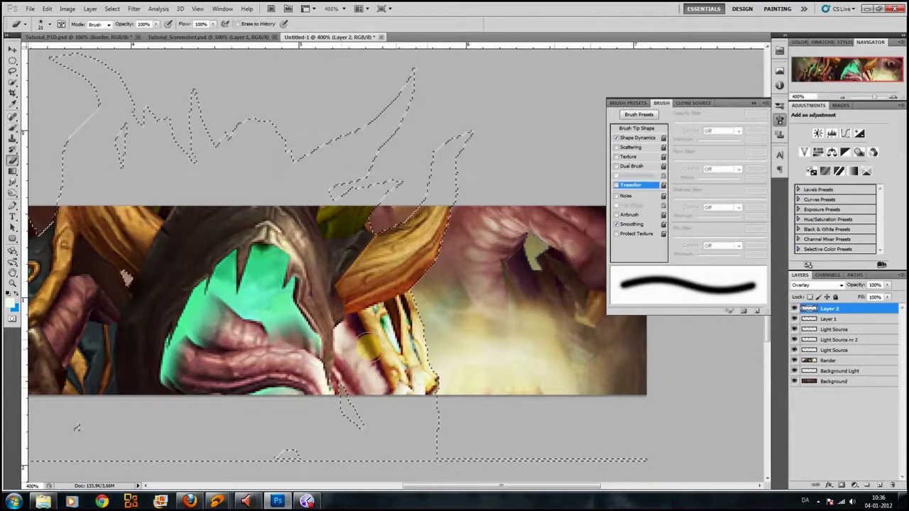
{"action": "mouse_move", "coordinate": [358, 343]}
{"action": "left_mouse_down"}
{"action": "mouse_move", "coordinate": [348, 355]}
{"action": "mouse_move", "coordinate": [353, 333]}
{"action": "mouse_move", "coordinate": [330, 245]}
{"action": "mouse_move", "coordinate": [354, 321]}
{"action": "mouse_move", "coordinate": [355, 372]}
{"action": "left_mouse_up"}
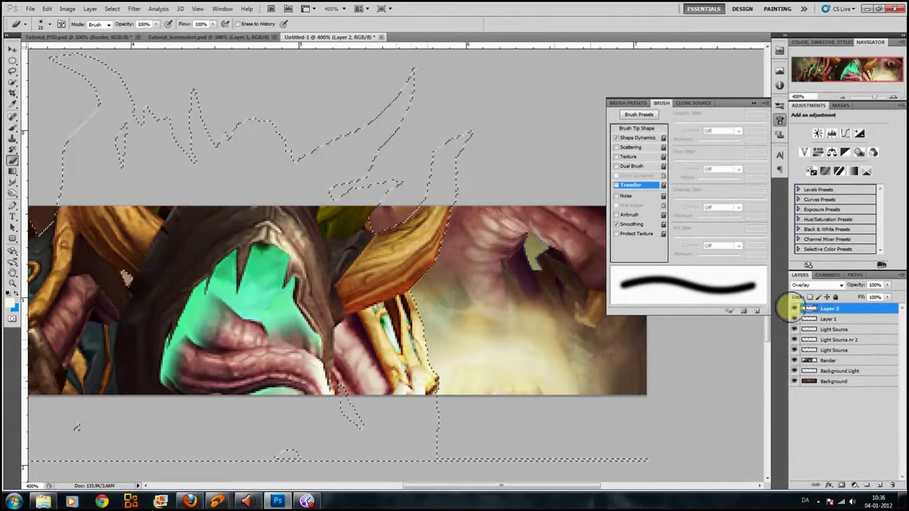
{"action": "left_click", "coordinate": [795, 309]}
{"action": "left_click", "coordinate": [794, 309]}
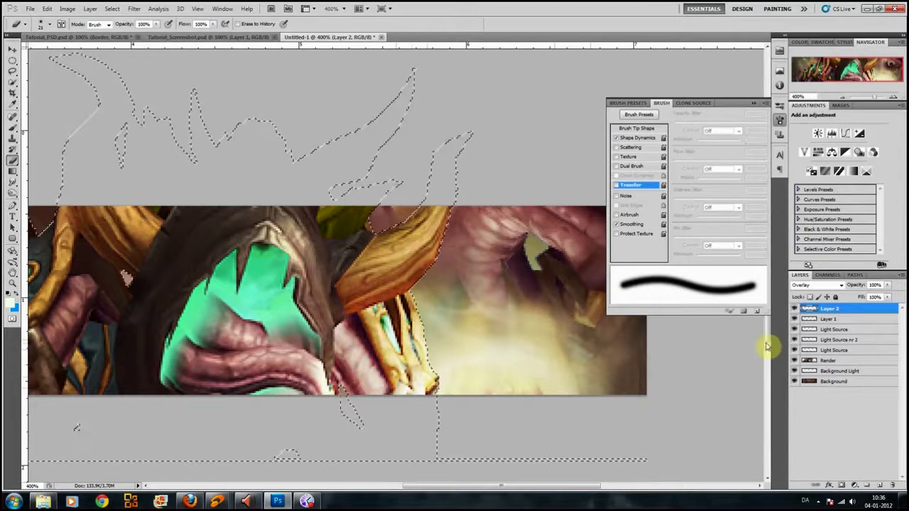
{"action": "left_click_drag", "start_coordinate": [861, 298], "coordinate": [864, 300]}
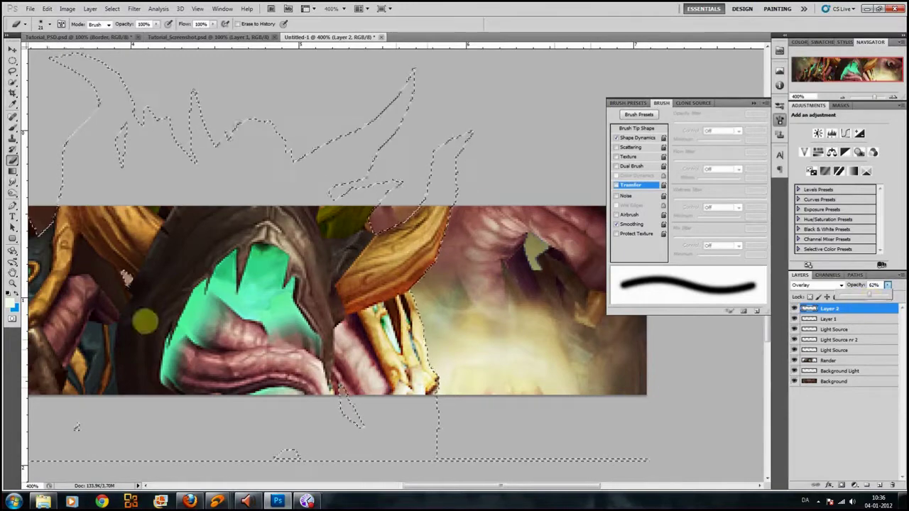
- Clear the selection around the render and add a new top layer in Overlay mode
{"action": "left_click_drag", "start_coordinate": [240, 308], "coordinate": [424, 313]}
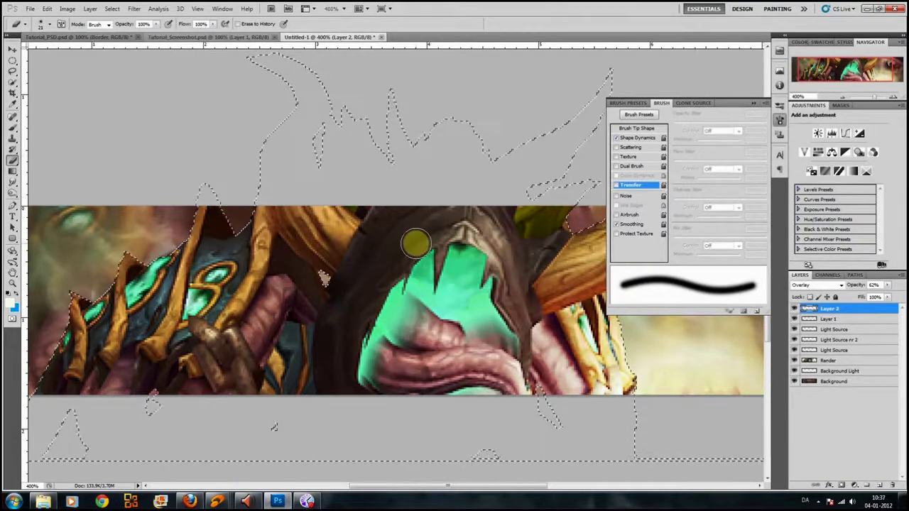
{"action": "key", "text": "ctrl+d"}
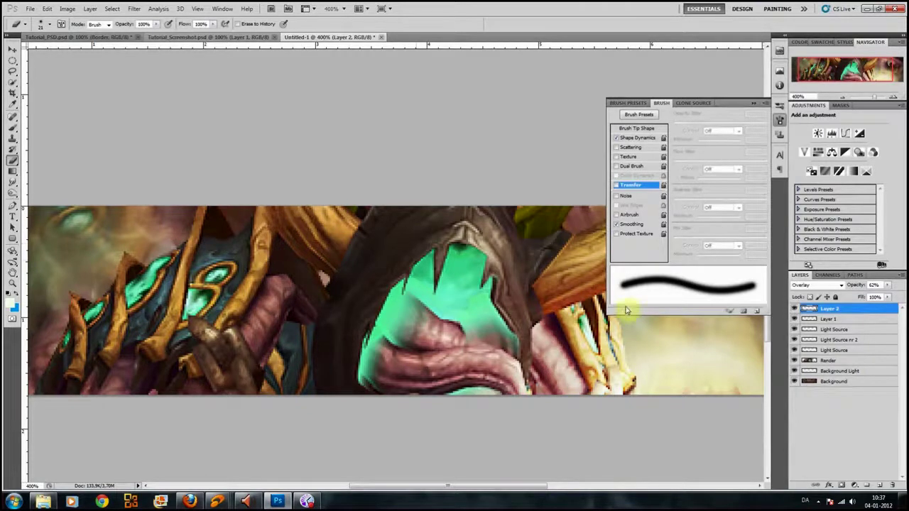
{"action": "left_click_drag", "start_coordinate": [237, 252], "coordinate": [303, 282]}
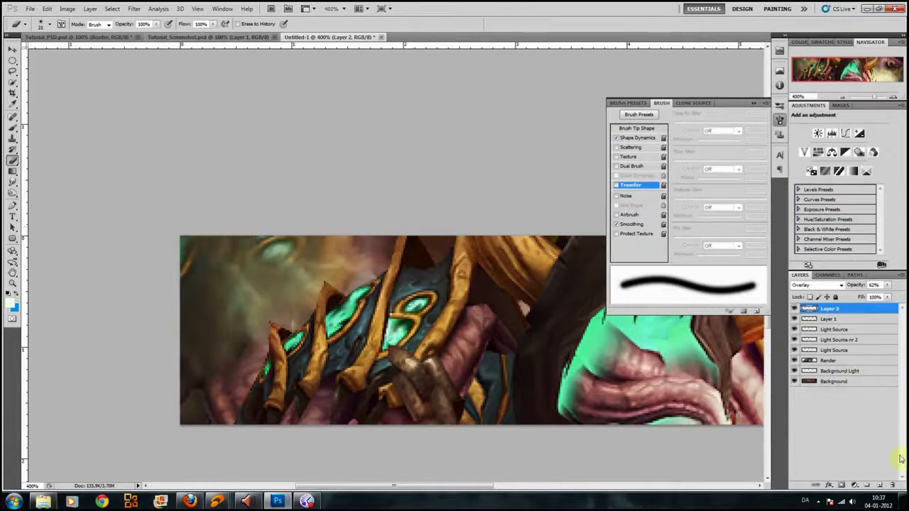
{"action": "left_click", "coordinate": [879, 485]}
{"action": "left_click", "coordinate": [843, 286]}
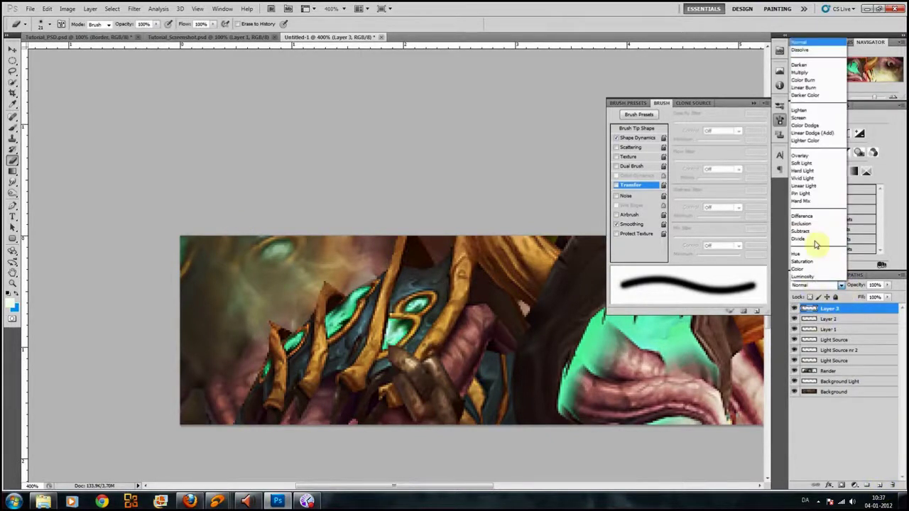
{"action": "left_click", "coordinate": [821, 161]}
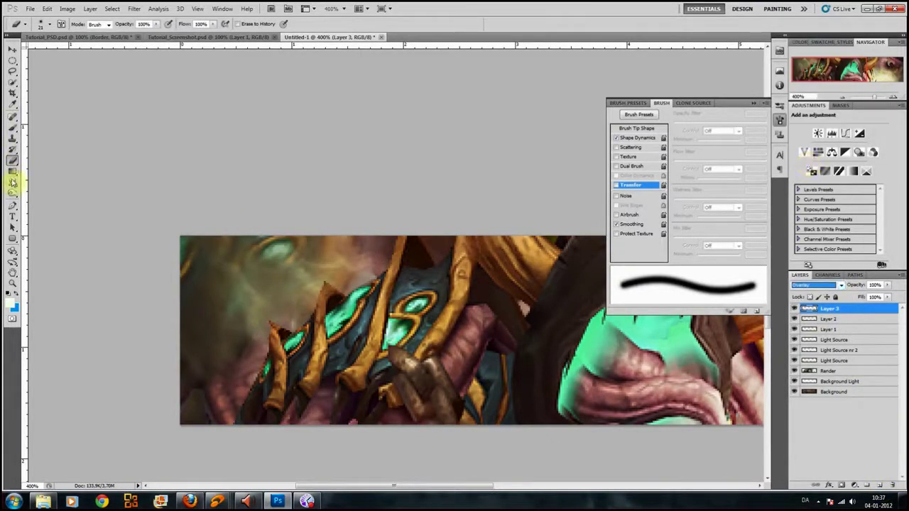
- Set the brush to a soft 100 px tip and brighten the background at the banner's left end
{"action": "left_click", "coordinate": [12, 126]}
{"action": "right_click", "coordinate": [271, 235]}
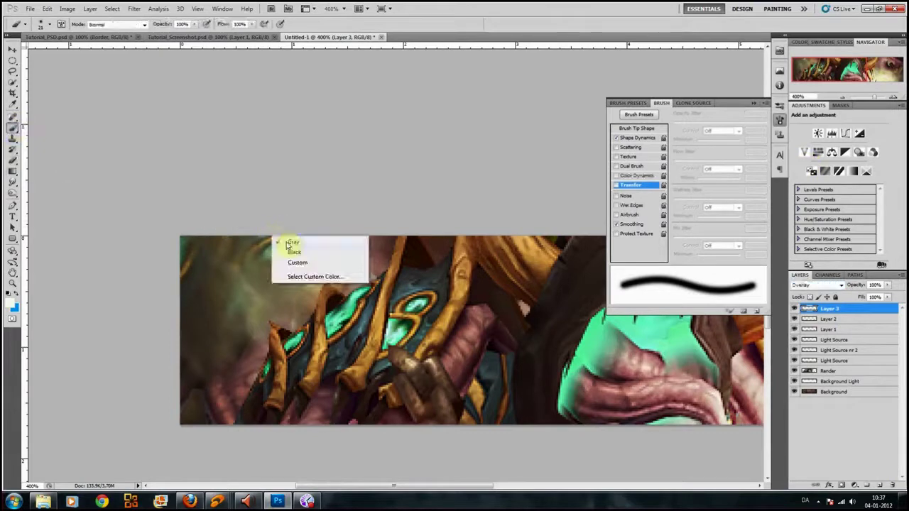
{"action": "right_click", "coordinate": [239, 270]}
{"action": "left_click", "coordinate": [265, 220]}
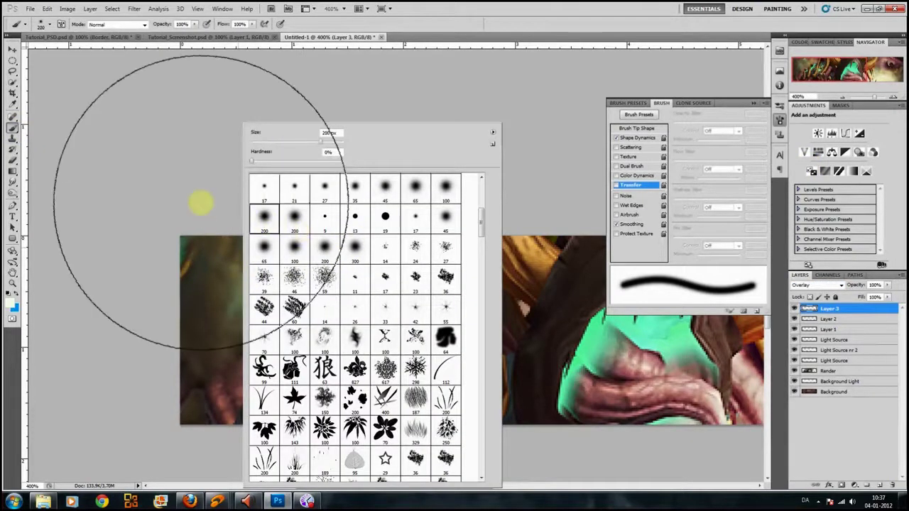
{"action": "key", "text": "bracketleft"}
{"action": "key", "text": "bracketleft"}
{"action": "key", "text": "bracketleft"}
{"action": "key", "text": "bracketleft"}
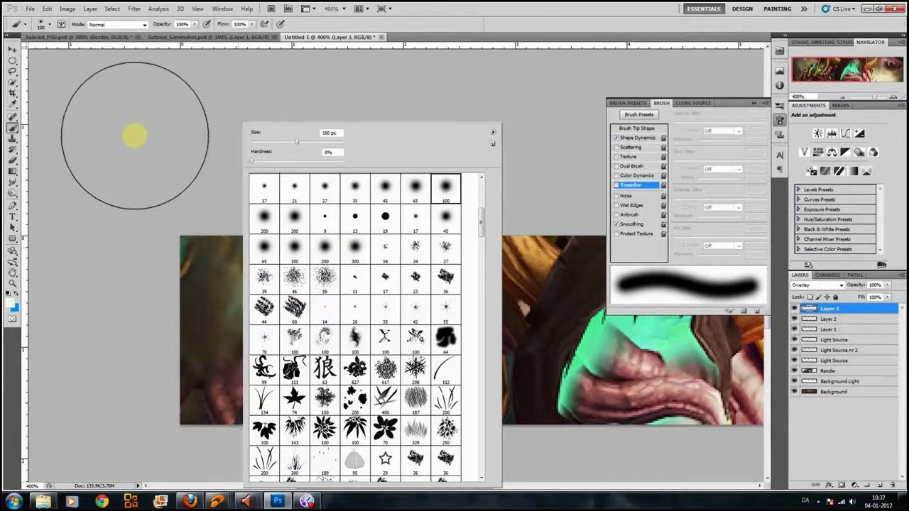
{"action": "left_click", "coordinate": [135, 136]}
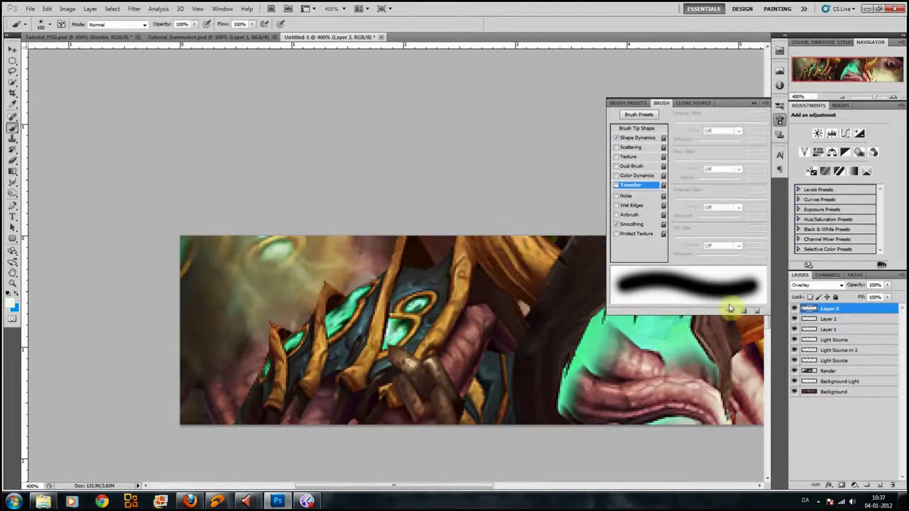
- Load the Render layer's outline as a selection and add a new top layer in Overlay mode
{"action": "left_click", "coordinate": [809, 381], "text": "ctrl"}
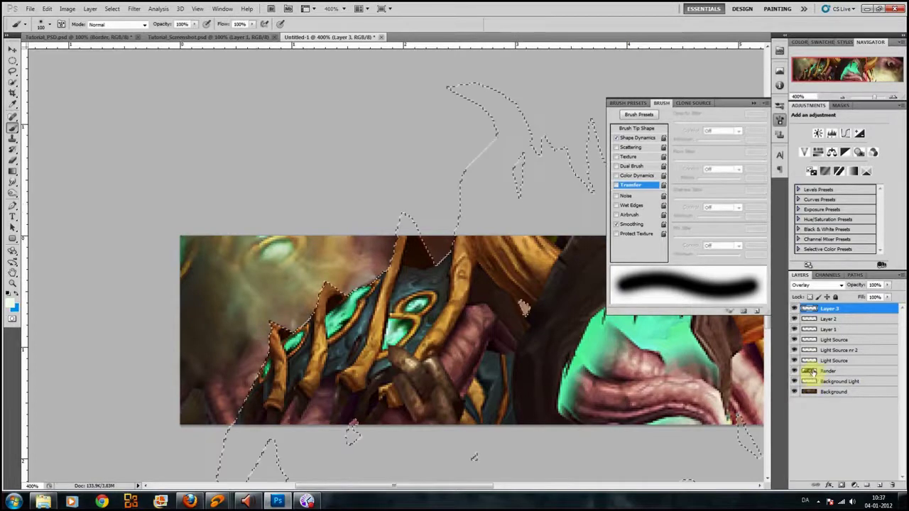
{"action": "left_click", "coordinate": [880, 485]}
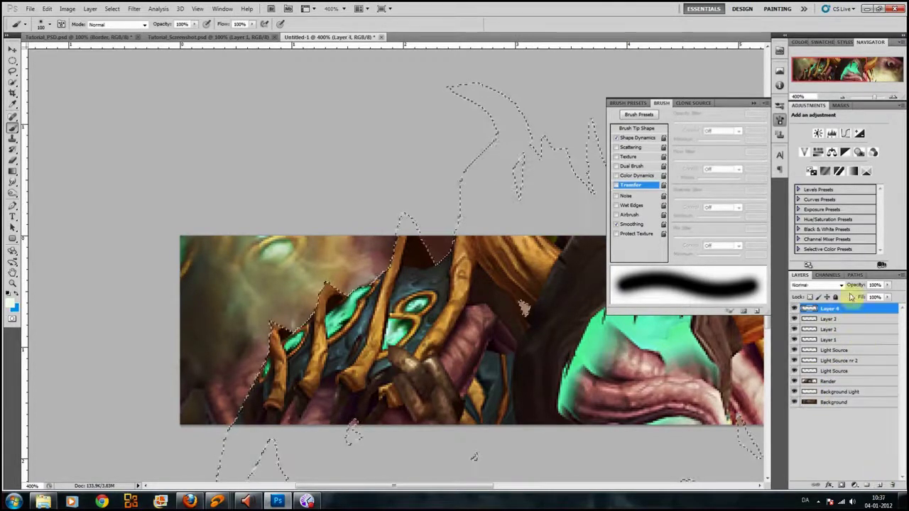
{"action": "left_click", "coordinate": [817, 285]}
{"action": "left_click", "coordinate": [802, 154]}
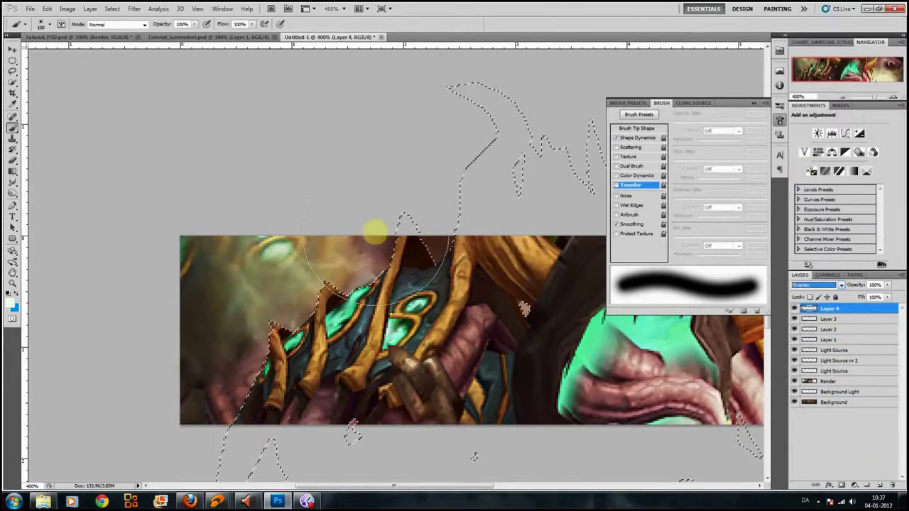
- Paint highlights along the outer edge of the spiked shoulder armour with a soft 21 px brush
{"action": "right_click", "coordinate": [400, 202]}
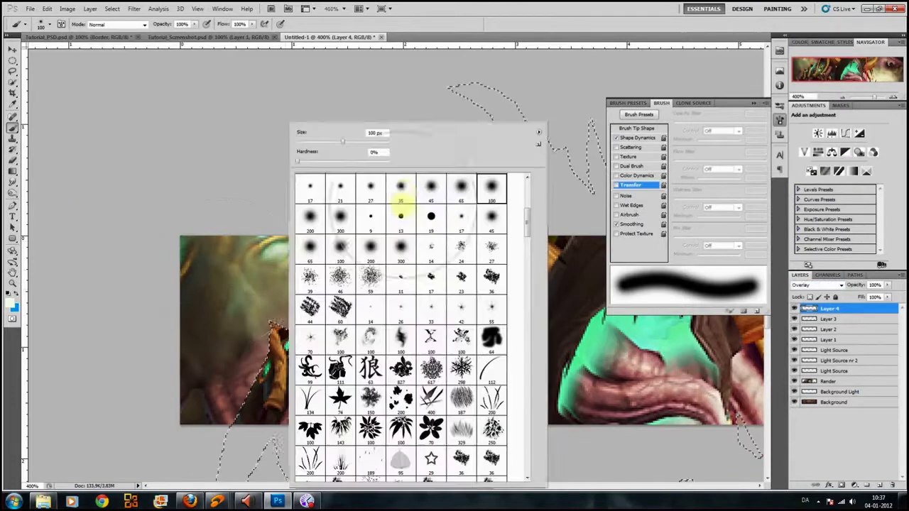
{"action": "left_click", "coordinate": [340, 188]}
{"action": "left_click", "coordinate": [244, 150]}
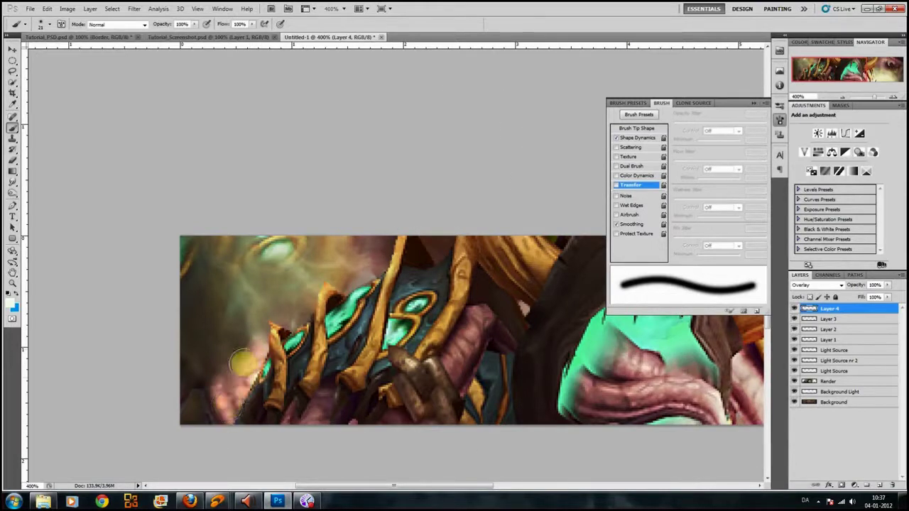
{"action": "left_click_drag", "start_coordinate": [235, 385], "coordinate": [277, 396]}
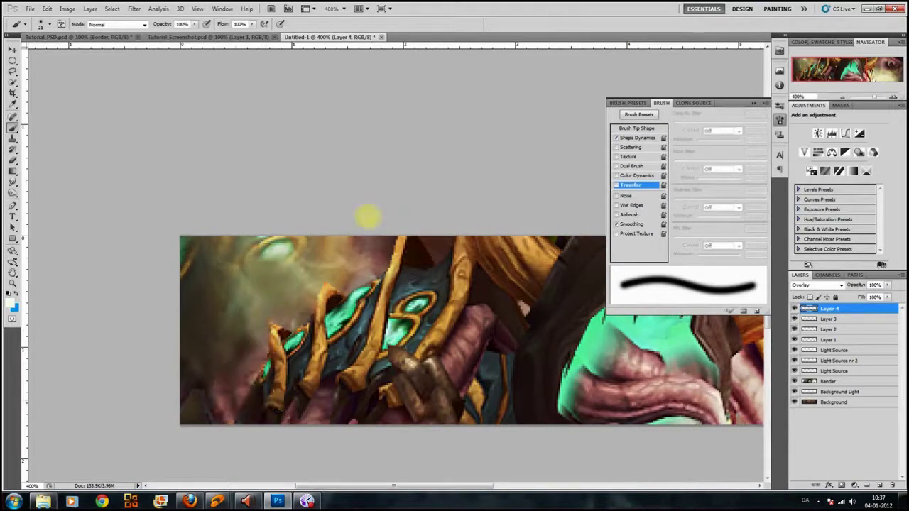
- Reload the Render layer's outline as a selection, dab highlights on the upper horn beside the shoulder armour, and deselect
{"action": "left_click", "coordinate": [809, 381], "text": "ctrl"}
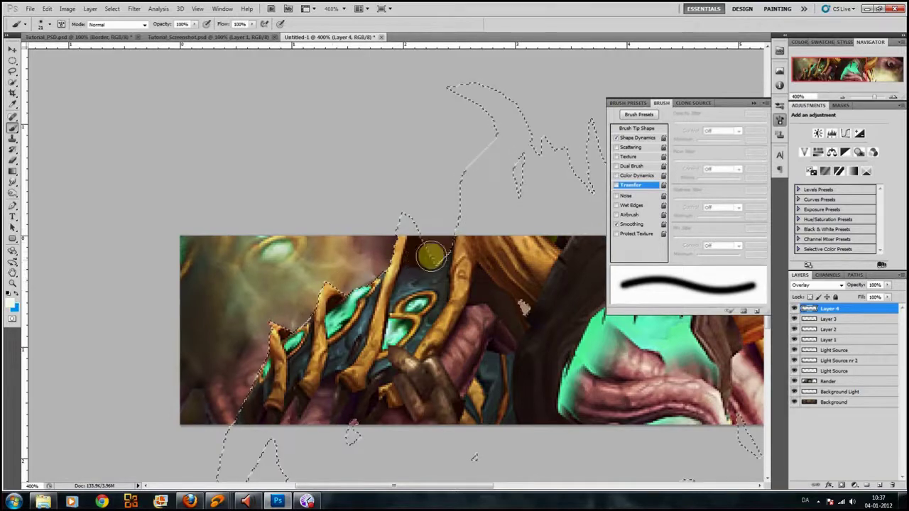
{"action": "left_click", "coordinate": [456, 229]}
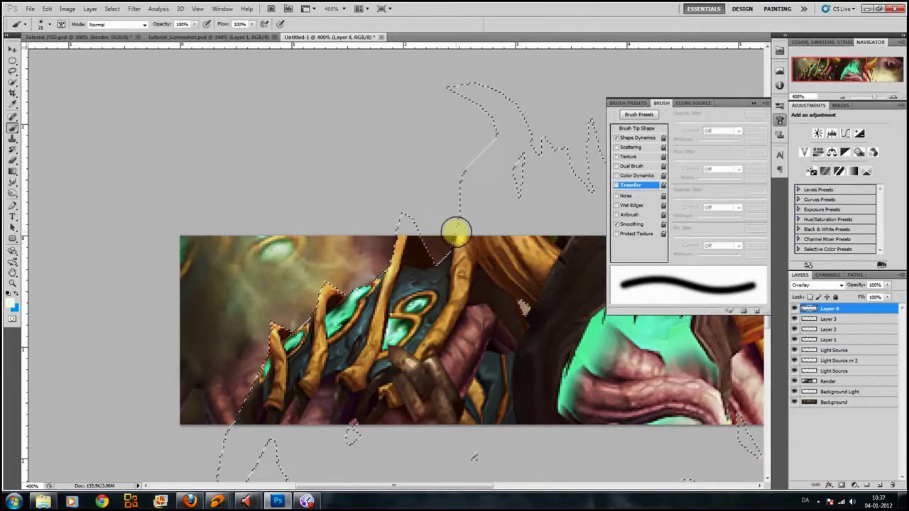
{"action": "left_click", "coordinate": [444, 243]}
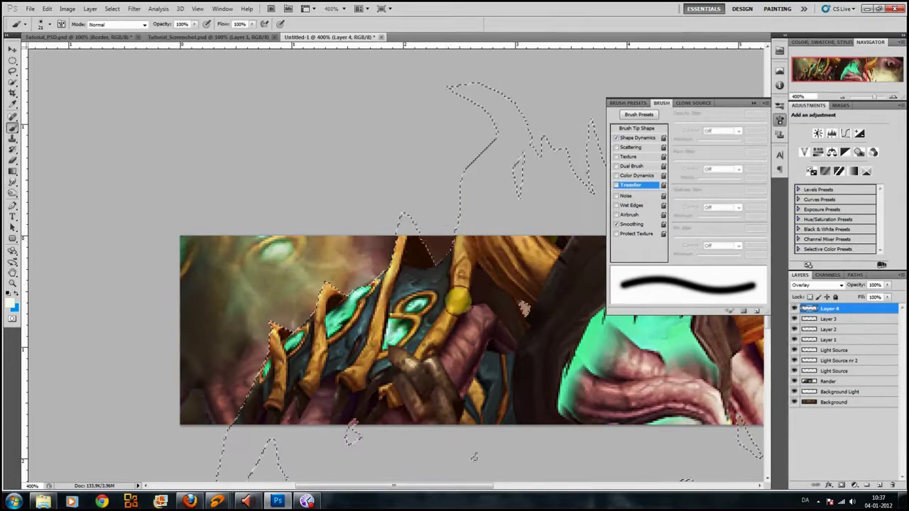
{"action": "left_click", "coordinate": [525, 321]}
{"action": "key", "text": "ctrl+d"}
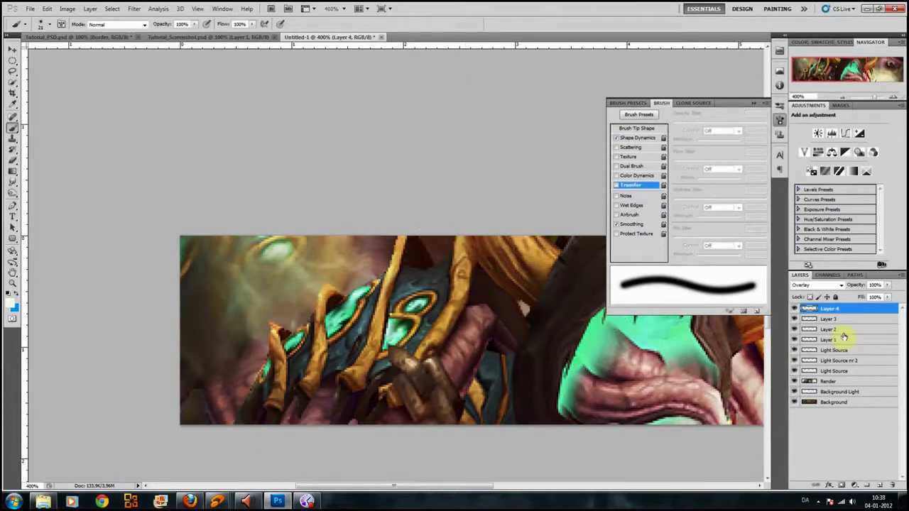
- Compare the banner with the top highlight layer hidden and shown, and view the whole banner
{"action": "left_click", "coordinate": [794, 308]}
{"action": "left_click", "coordinate": [794, 309]}
{"action": "left_click", "coordinate": [794, 309]}
{"action": "left_click", "coordinate": [794, 309]}
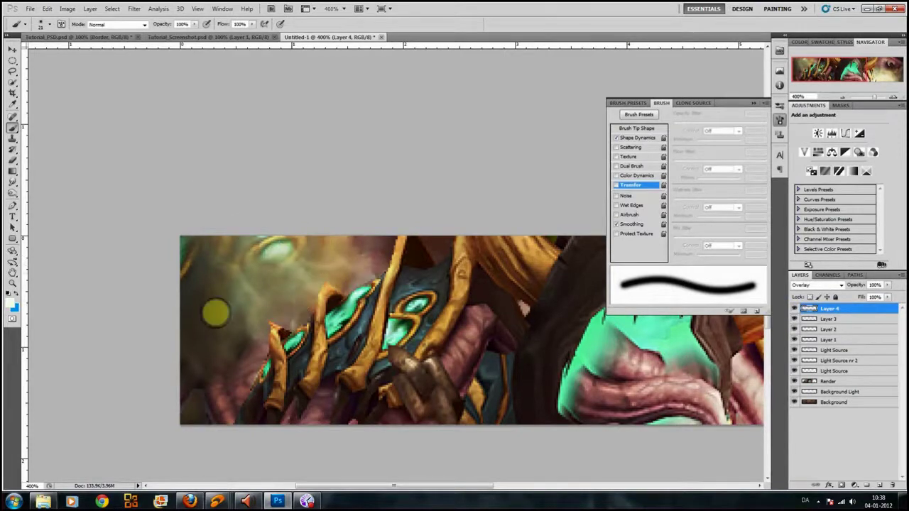
{"action": "left_click_drag", "start_coordinate": [485, 374], "coordinate": [245, 381]}
{"action": "key", "text": "z"}
{"action": "left_click", "coordinate": [417, 345], "text": "alt"}
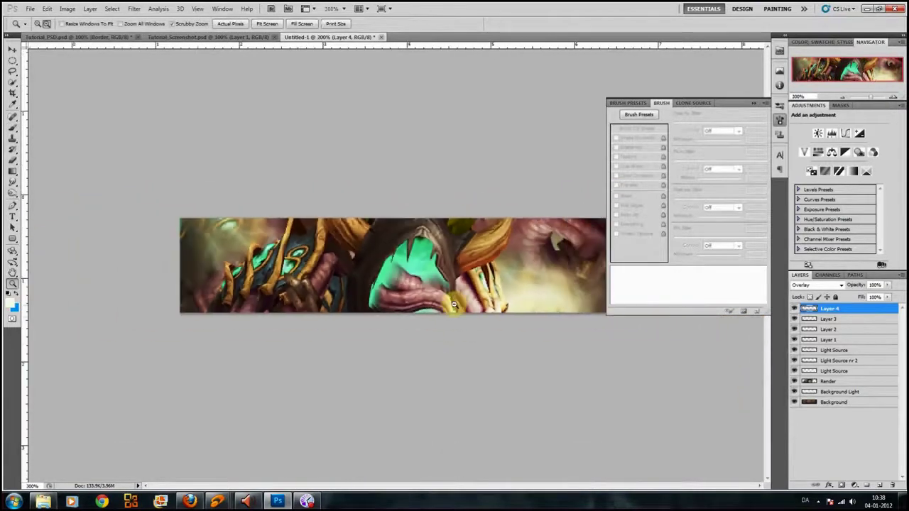
- Compare the whole banner with the finished version in the Tutorial_PSD document, and return to the working file
{"action": "left_click", "coordinate": [462, 298], "text": "alt"}
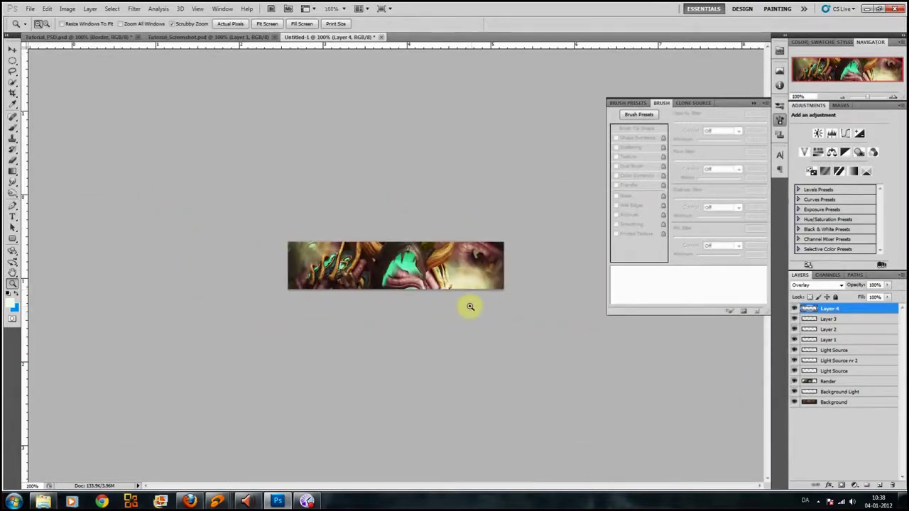
{"action": "left_click", "coordinate": [67, 37]}
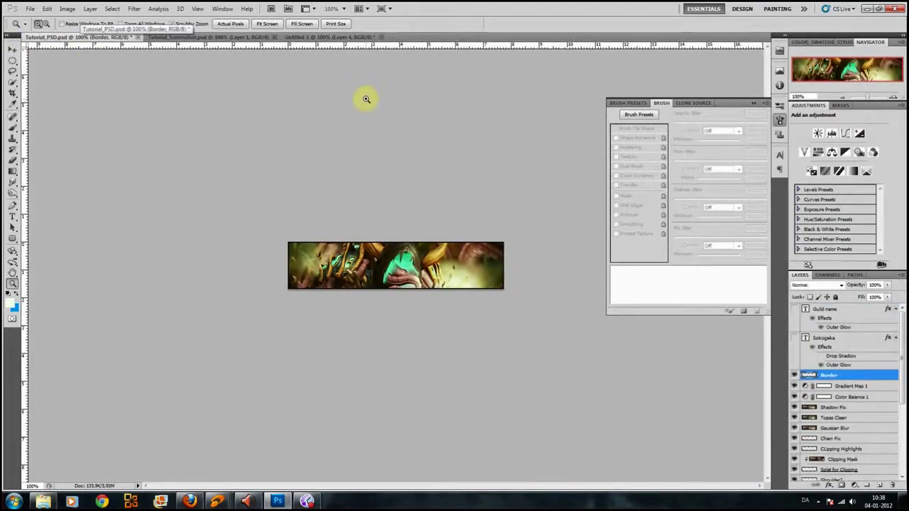
{"action": "left_click", "coordinate": [311, 37]}
{"action": "left_click", "coordinate": [441, 276]}
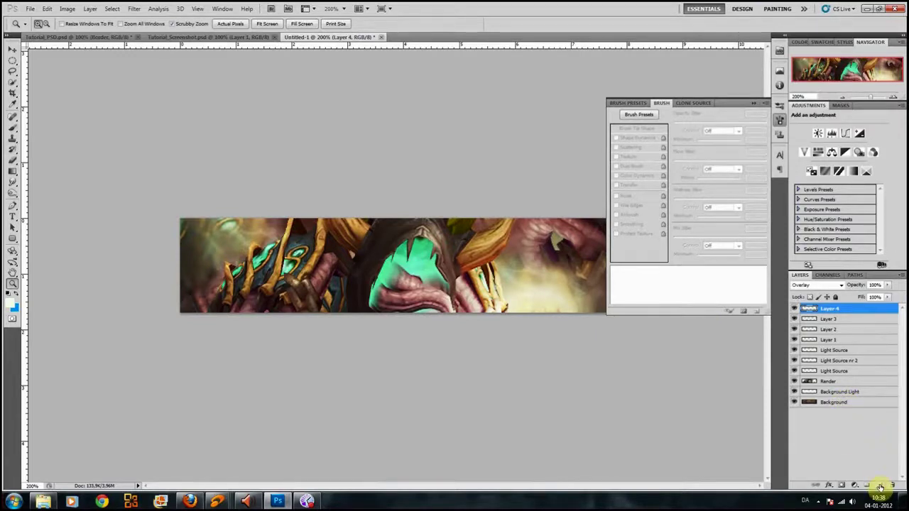
- Rename Layer 1, 2, 3 and 4 as Horn Highlights, Hood Highlight, Lightsource and Shoulder Highlight
{"action": "double_click", "coordinate": [832, 340]}
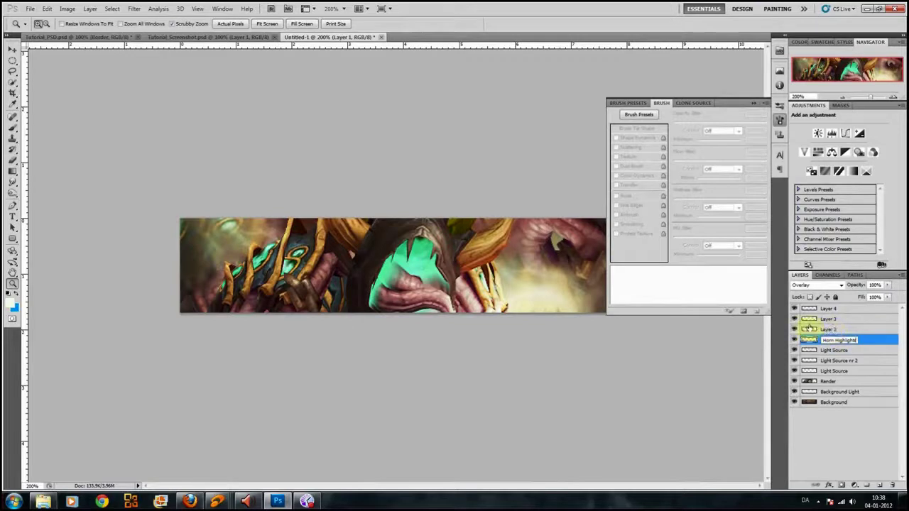
{"action": "left_click", "coordinate": [826, 330]}
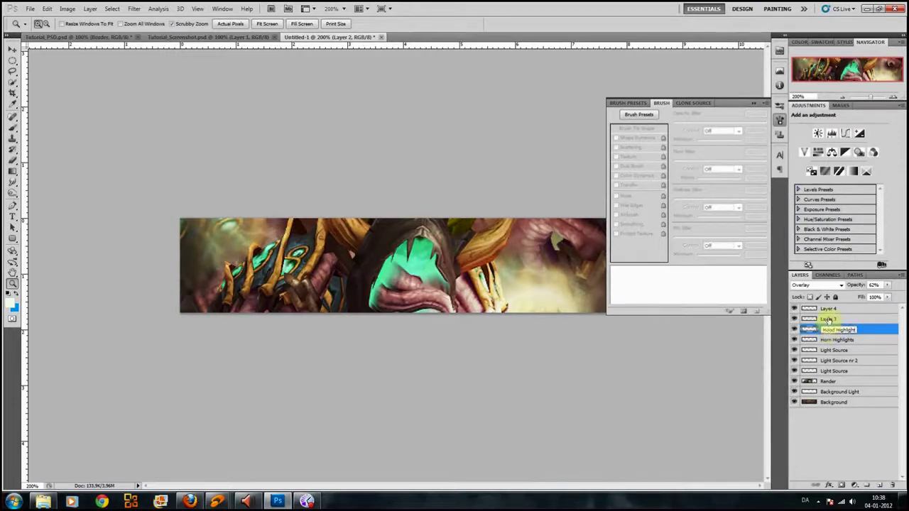
{"action": "left_click", "coordinate": [827, 319]}
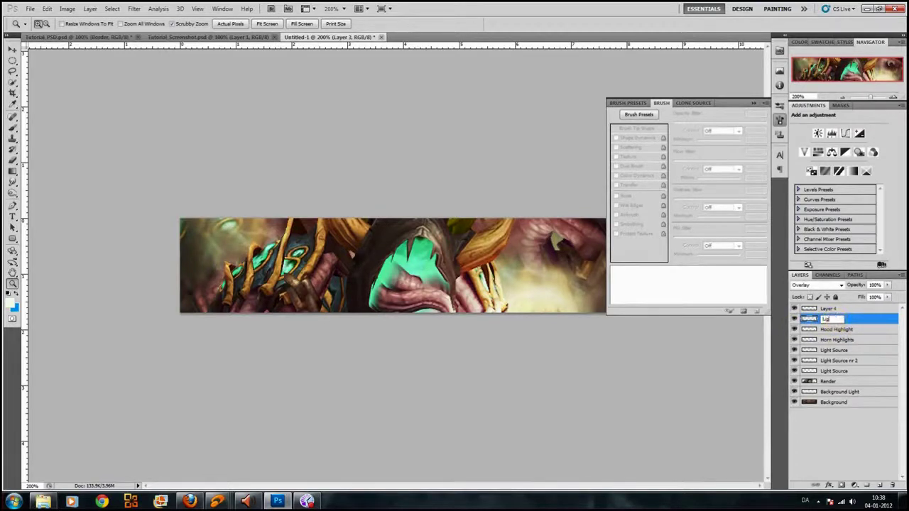
{"action": "double_click", "coordinate": [832, 309]}
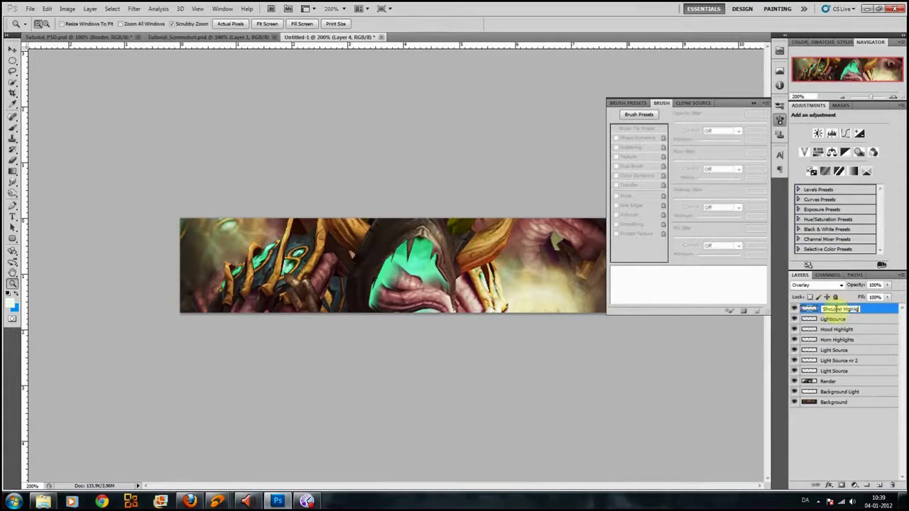
{"action": "key", "text": "Return"}
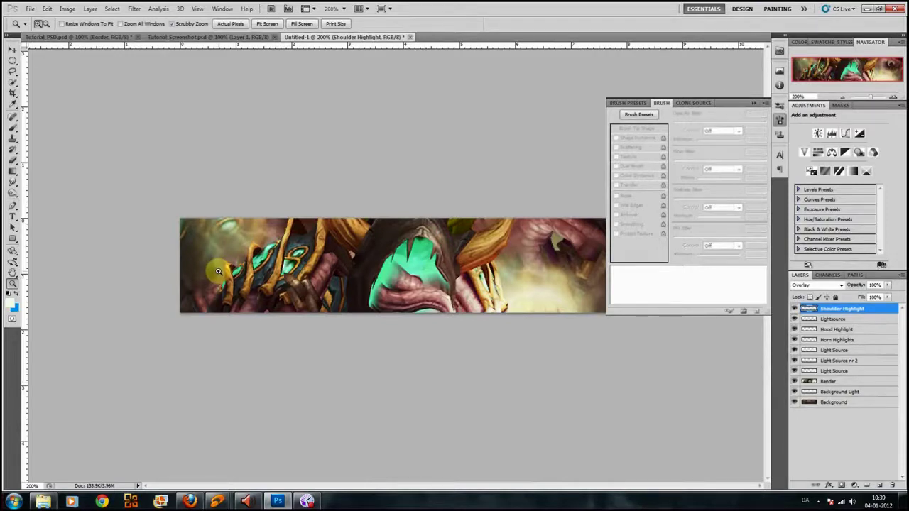
- Add two new layers above Shoulder Highlight and fill the upper one with the merged image using Apply Image
{"action": "left_click", "coordinate": [880, 487]}
{"action": "left_click", "coordinate": [880, 487]}
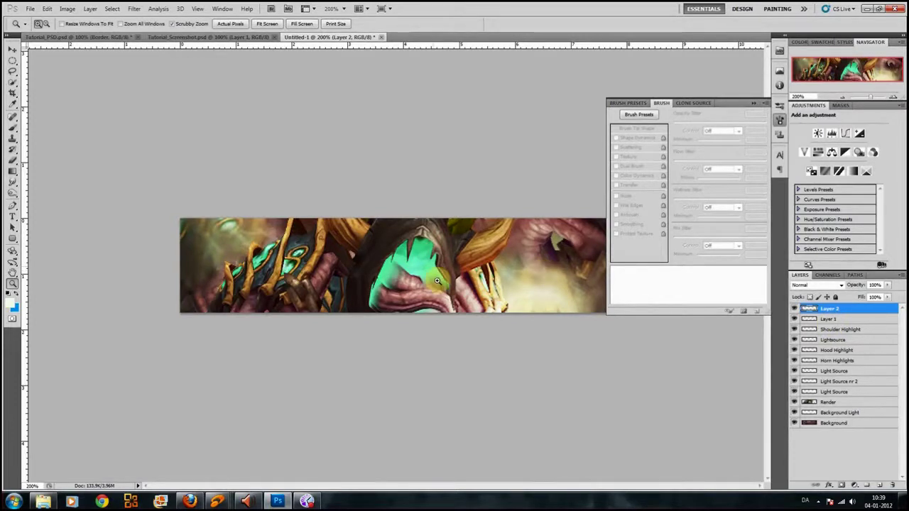
{"action": "left_click", "coordinate": [67, 9]}
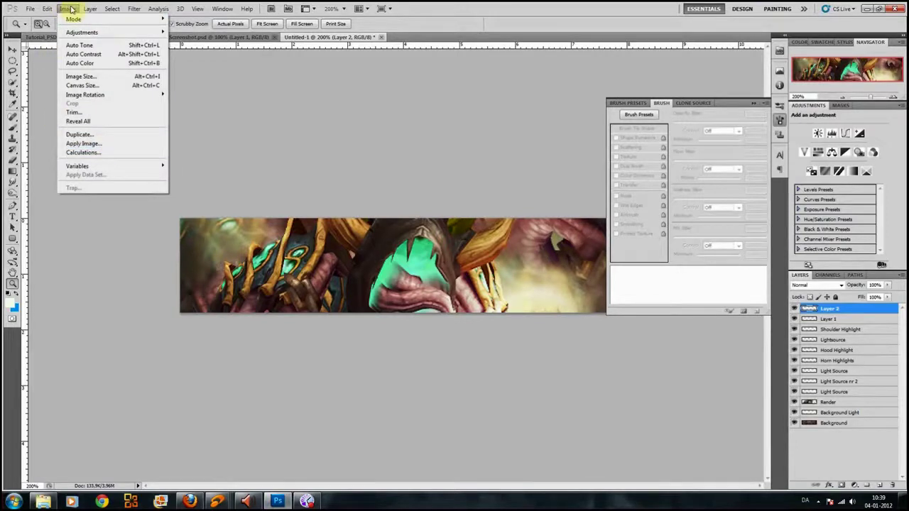
{"action": "left_click", "coordinate": [104, 143]}
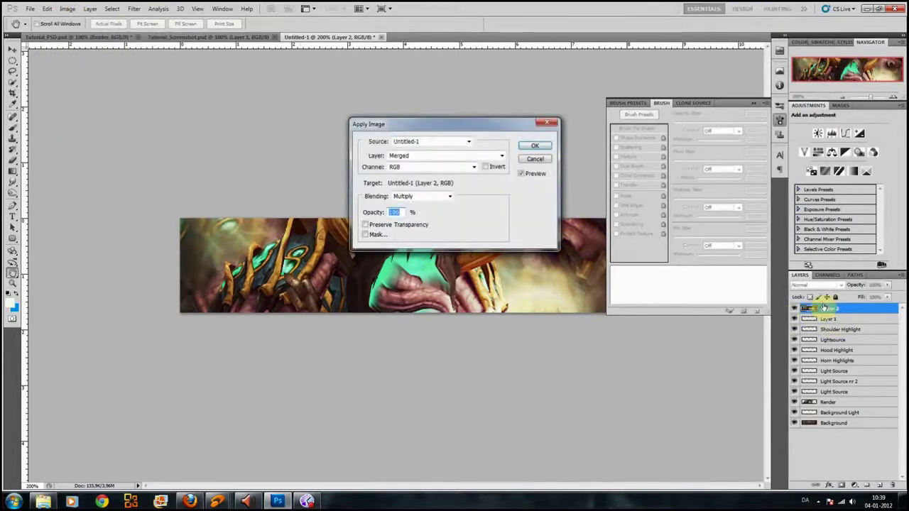
{"action": "left_click", "coordinate": [534, 145]}
- Enlarge the merged image layer with Free Transform so the shoulder armour and hood fill more of the banner
{"action": "left_click", "coordinate": [471, 255], "text": "alt"}
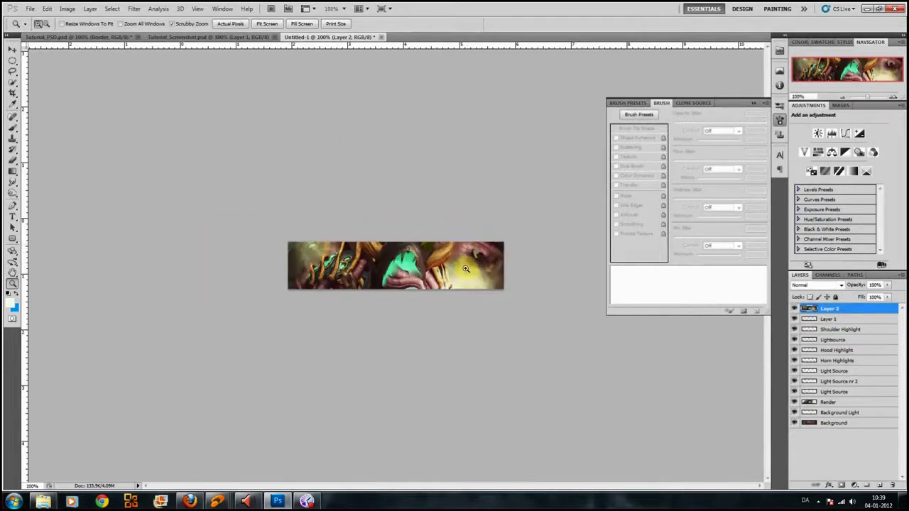
{"action": "key", "text": "ctrl+t"}
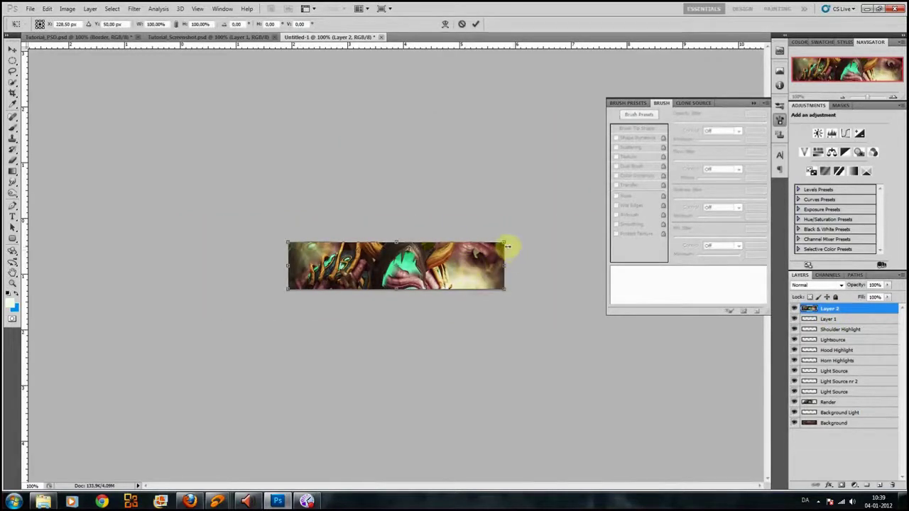
{"action": "left_click_drag", "start_coordinate": [503, 242], "coordinate": [437, 250]}
{"action": "key", "text": "Return"}
{"action": "key", "text": "z"}
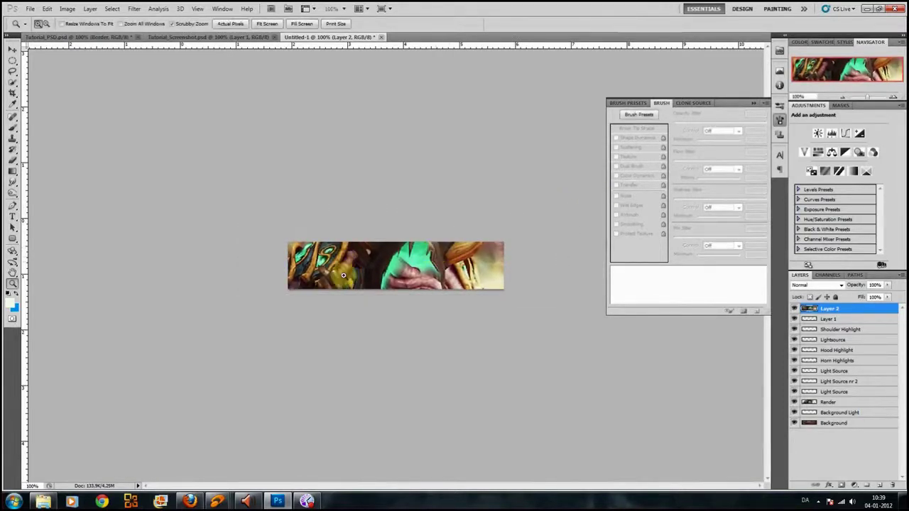
- Clone the shoulder armour detail over the far right part of the merged image layer with the Clone Stamp tool
{"action": "left_click", "coordinate": [12, 138]}
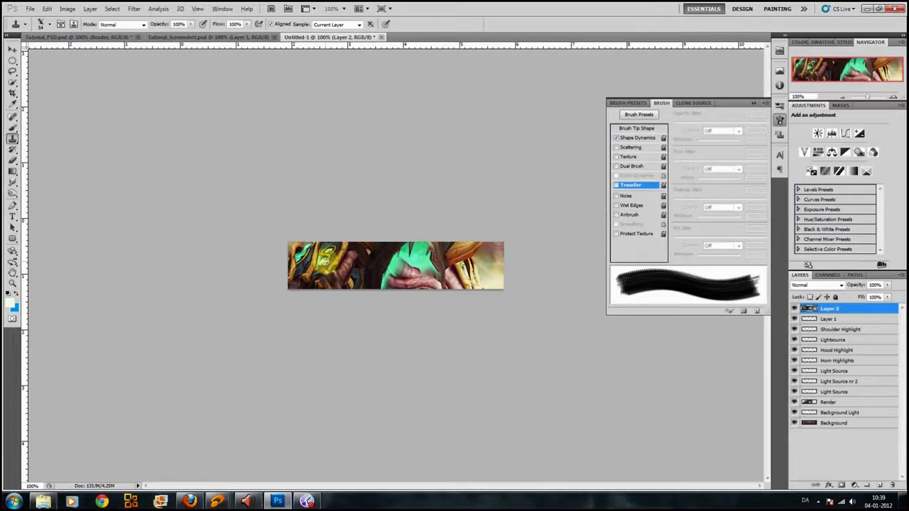
{"action": "mouse_move", "coordinate": [498, 261]}
{"action": "left_mouse_down"}
{"action": "mouse_move", "coordinate": [466, 256]}
{"action": "mouse_move", "coordinate": [465, 241]}
{"action": "mouse_move", "coordinate": [472, 266]}
{"action": "mouse_move", "coordinate": [465, 271]}
{"action": "mouse_move", "coordinate": [458, 260]}
{"action": "mouse_move", "coordinate": [469, 264]}
{"action": "left_mouse_up"}
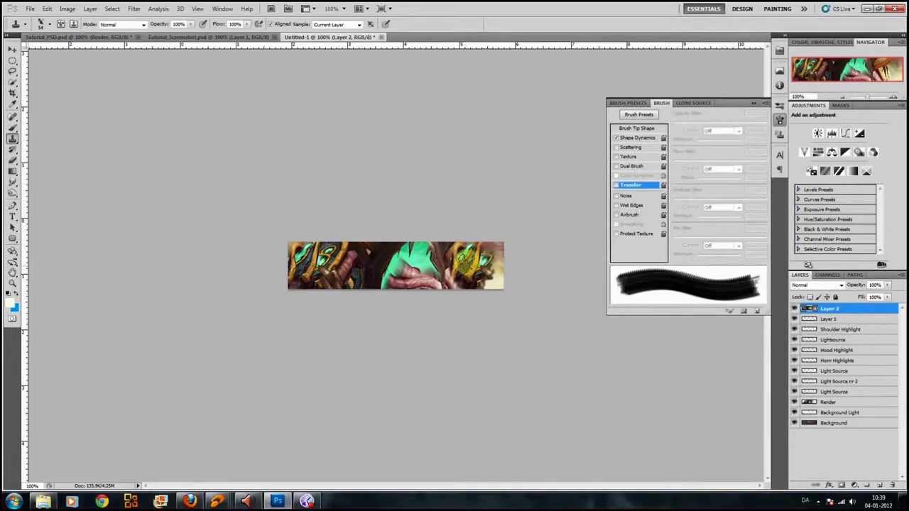
{"action": "mouse_move", "coordinate": [465, 248]}
{"action": "left_mouse_down"}
{"action": "mouse_move", "coordinate": [497, 266]}
{"action": "mouse_move", "coordinate": [492, 279]}
{"action": "mouse_move", "coordinate": [483, 278]}
{"action": "mouse_move", "coordinate": [492, 259]}
{"action": "mouse_move", "coordinate": [484, 244]}
{"action": "mouse_move", "coordinate": [417, 272]}
{"action": "mouse_move", "coordinate": [331, 259]}
{"action": "mouse_move", "coordinate": [461, 275]}
{"action": "mouse_move", "coordinate": [499, 244]}
{"action": "mouse_move", "coordinate": [487, 272]}
{"action": "mouse_move", "coordinate": [456, 291]}
{"action": "mouse_move", "coordinate": [440, 291]}
{"action": "mouse_move", "coordinate": [458, 279]}
{"action": "mouse_move", "coordinate": [368, 267]}
{"action": "mouse_move", "coordinate": [504, 284]}
{"action": "mouse_move", "coordinate": [419, 281]}
{"action": "mouse_move", "coordinate": [460, 278]}
{"action": "left_mouse_up"}
- Cover the hood with a shifted duplicate of Layer 2, blend its edge with a soft 300 px eraser, and merge it down
{"action": "key", "text": "ctrl+j"}
{"action": "key", "text": "v"}
{"action": "key", "text": "e"}
{"action": "right_click", "coordinate": [355, 250]}
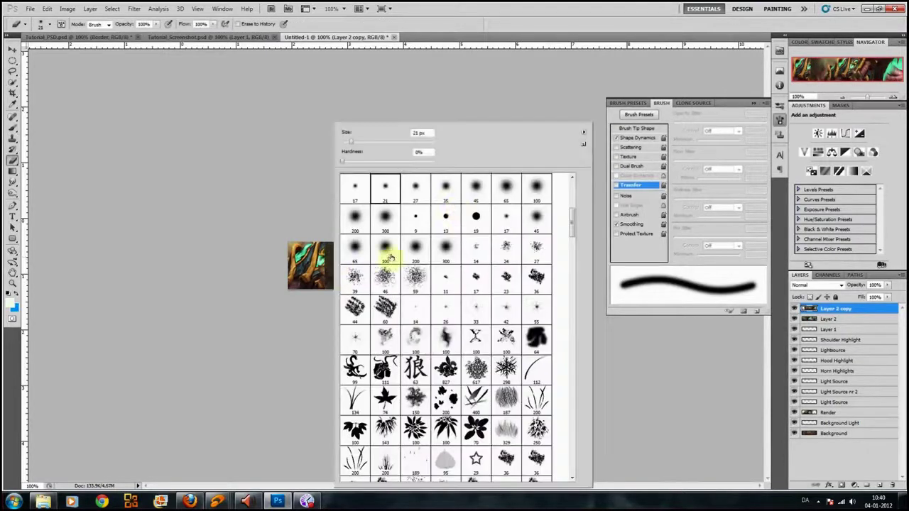
{"action": "left_click", "coordinate": [384, 215]}
{"action": "left_click", "coordinate": [301, 216]}
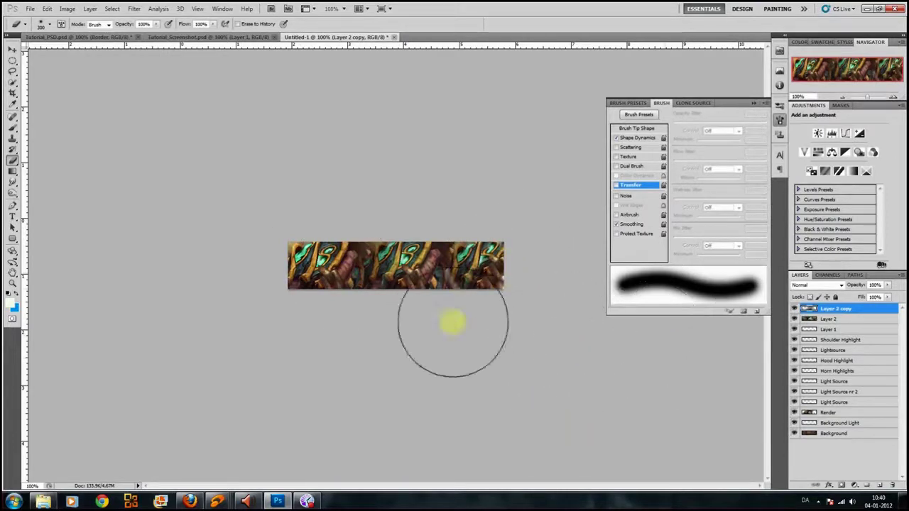
{"action": "key", "text": "Delete"}
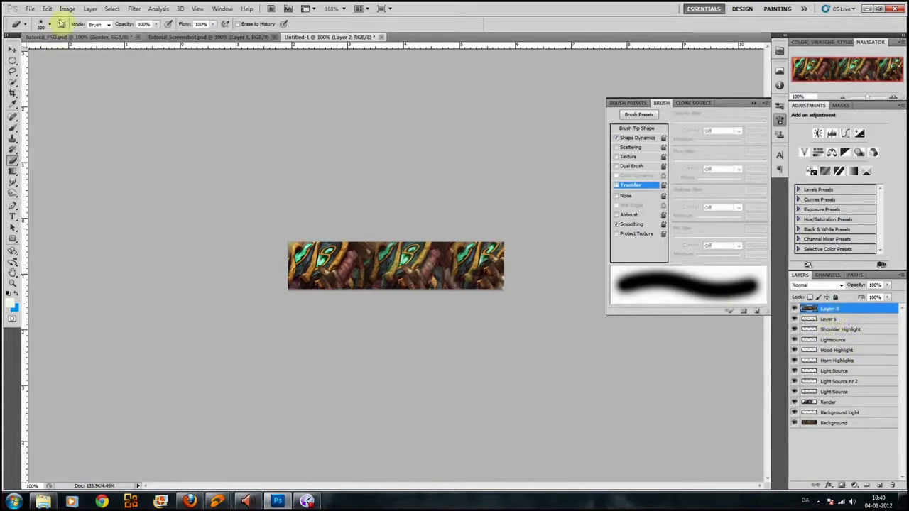
- Create a clipping mask that clips the armour texture in Layer 2 to the empty Layer 1
{"action": "left_click", "coordinate": [90, 8]}
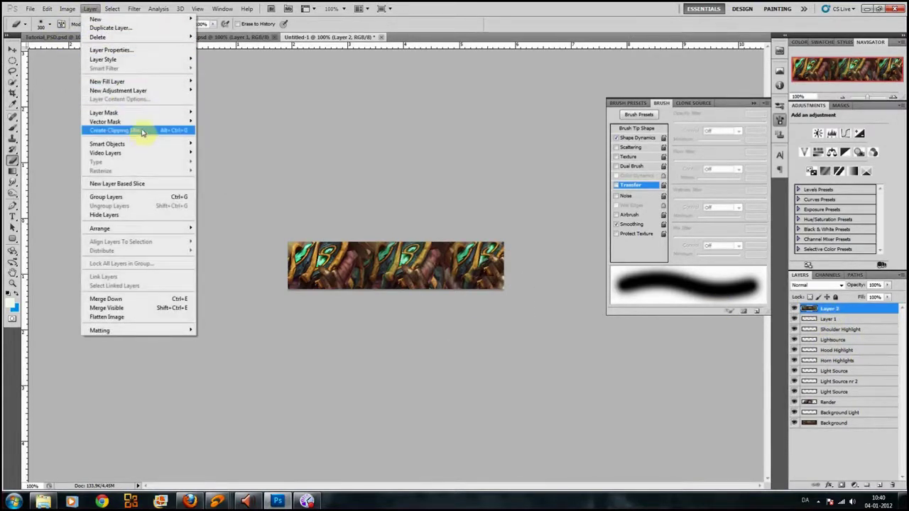
{"action": "left_click", "coordinate": [92, 9]}
{"action": "left_click", "coordinate": [93, 10]}
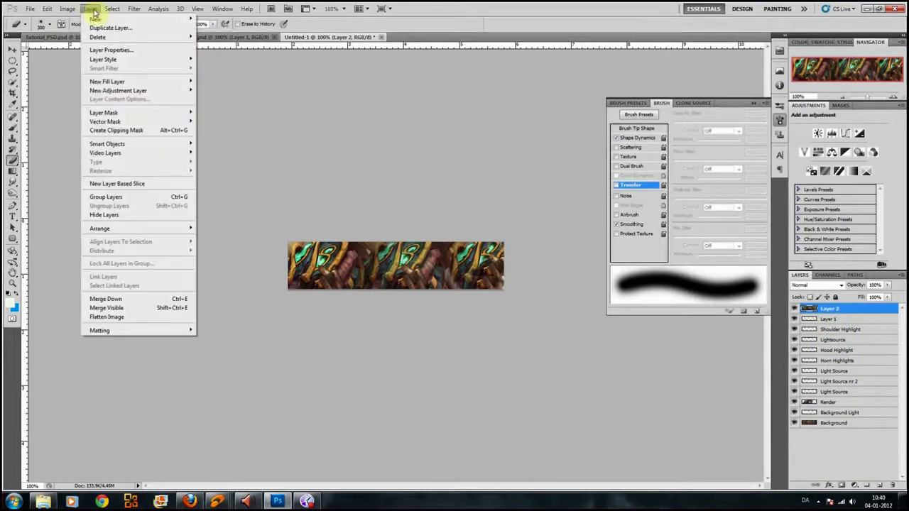
{"action": "left_click", "coordinate": [164, 133]}
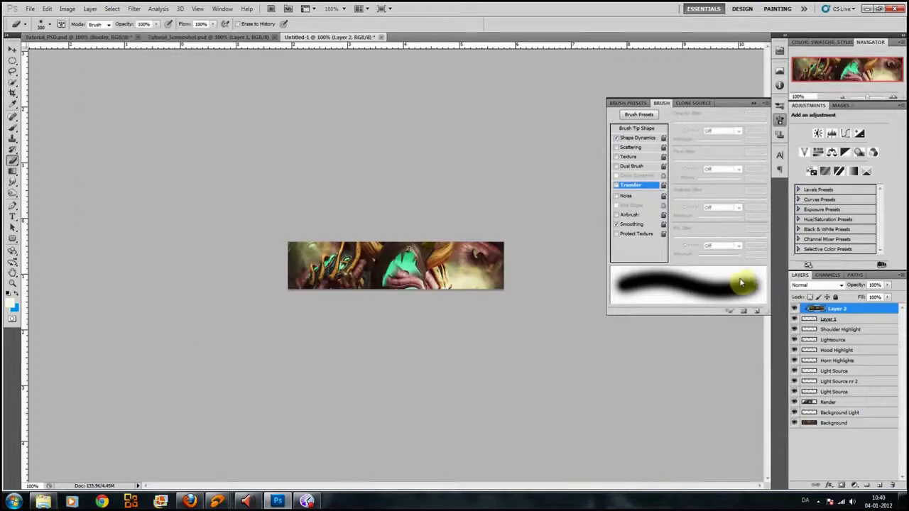
- Select Layer 1 for painting and choose the 600 px splatter brush with small scattered dots
{"action": "left_click", "coordinate": [850, 321]}
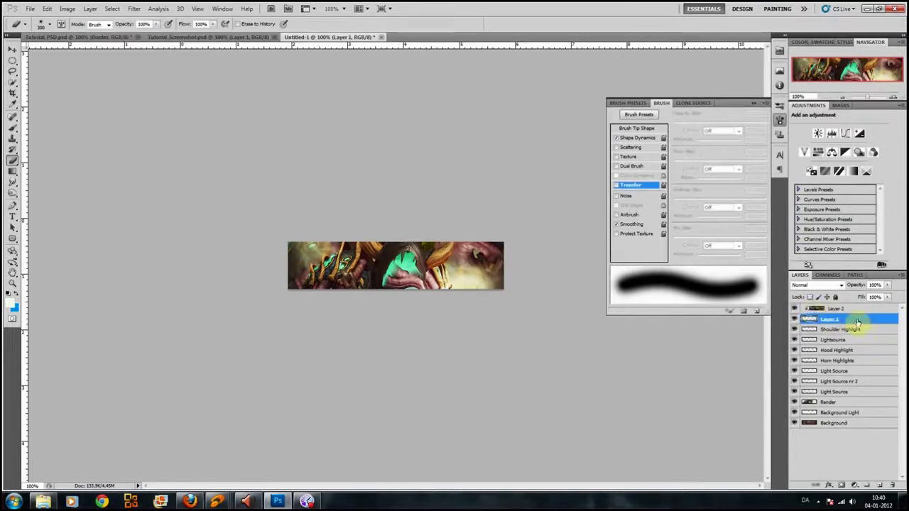
{"action": "left_click", "coordinate": [12, 128]}
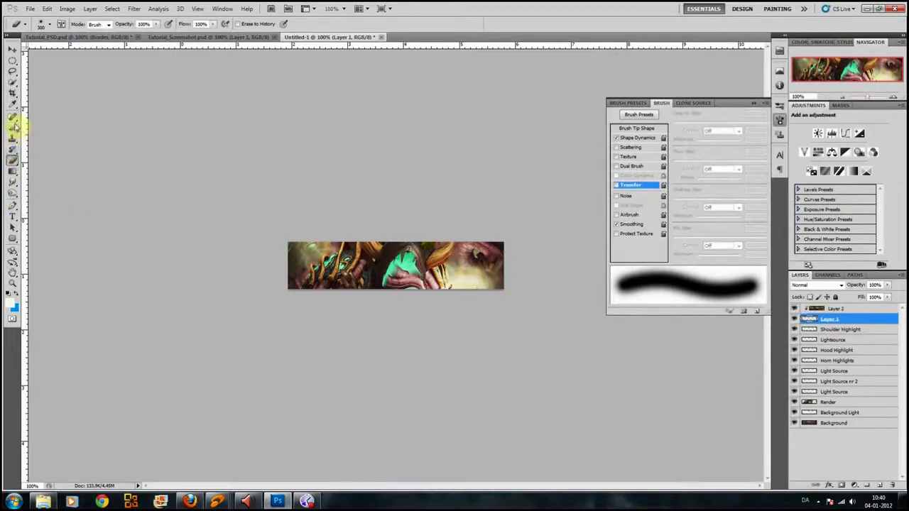
{"action": "left_click", "coordinate": [48, 26]}
{"action": "scroll", "coordinate": [183, 186], "scroll_direction": "down", "scroll_amount": 9}
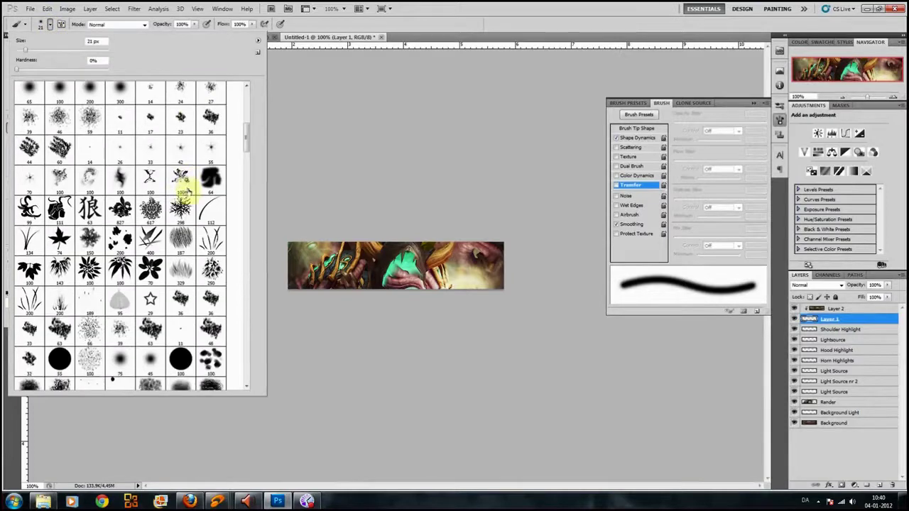
{"action": "scroll", "coordinate": [181, 183], "scroll_direction": "down", "scroll_amount": 10}
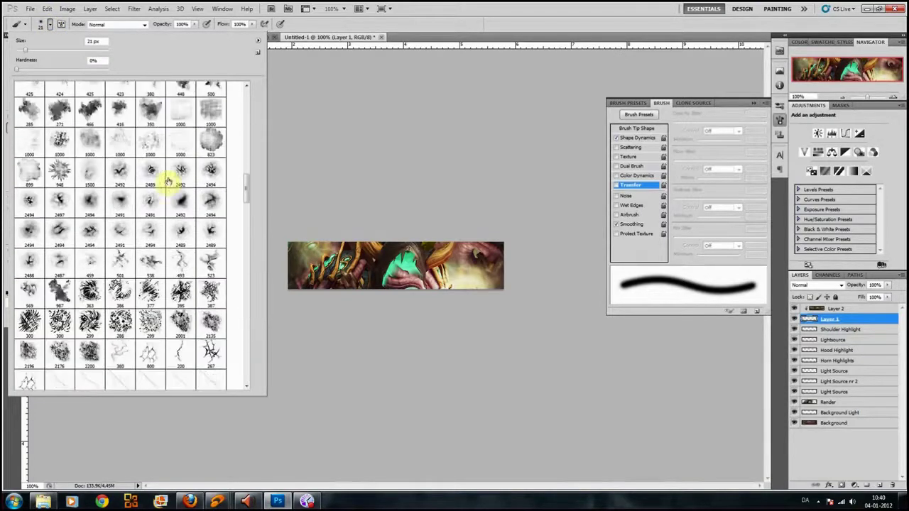
{"action": "scroll", "coordinate": [165, 190], "scroll_direction": "down", "scroll_amount": 4}
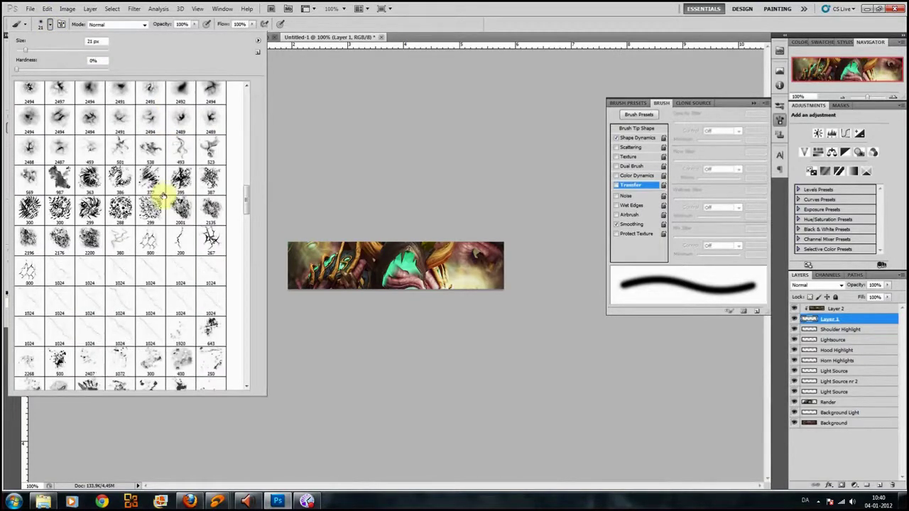
{"action": "scroll", "coordinate": [162, 198], "scroll_direction": "down", "scroll_amount": 3}
{"action": "scroll", "coordinate": [156, 196], "scroll_direction": "up", "scroll_amount": 1}
{"action": "scroll", "coordinate": [153, 220], "scroll_direction": "down", "scroll_amount": 2}
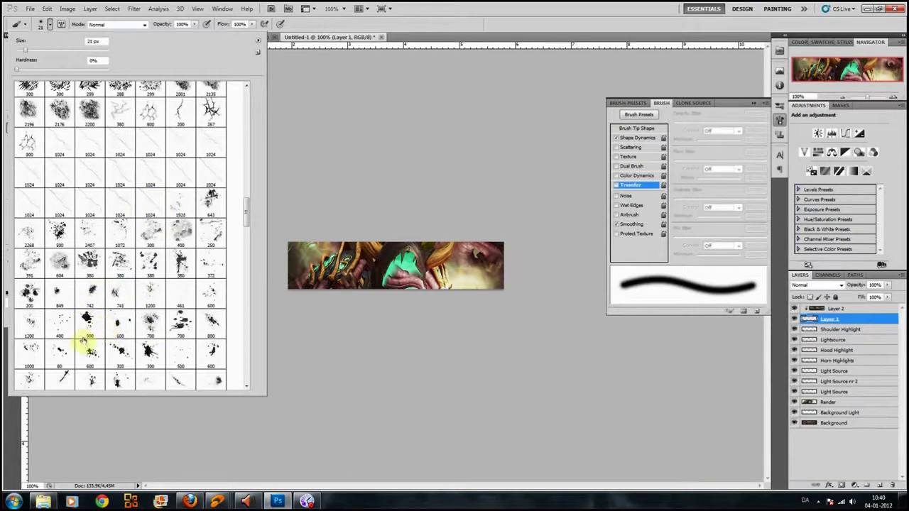
{"action": "scroll", "coordinate": [120, 334], "scroll_direction": "down", "scroll_amount": 1}
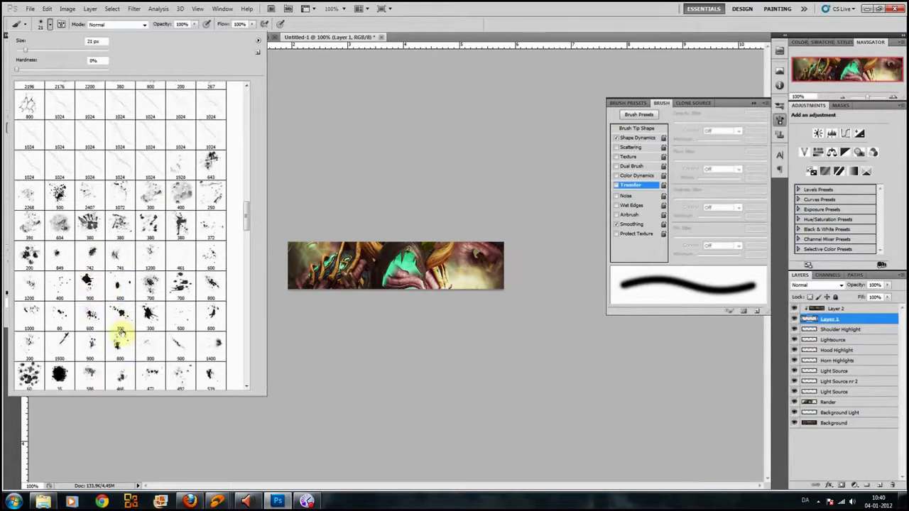
{"action": "left_click", "coordinate": [211, 257]}
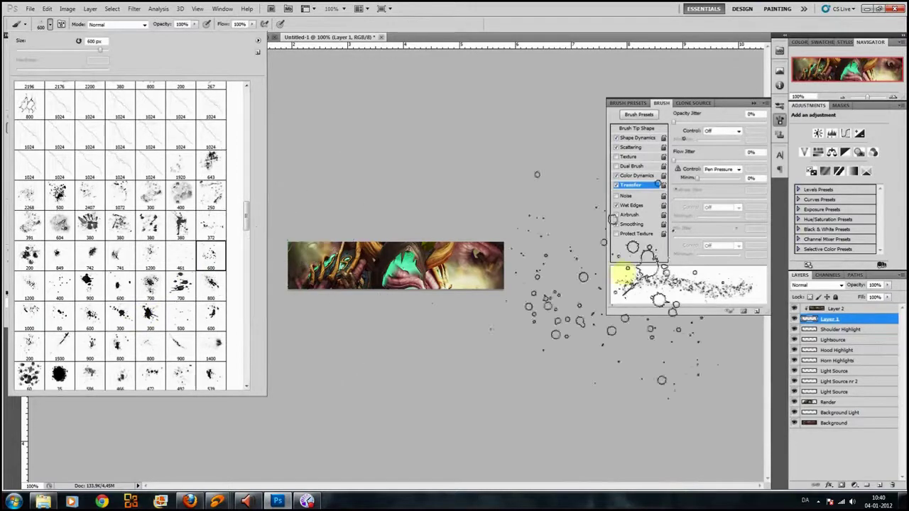
- Try the 600 px splatter on Layer 1 with Transfer, Color Dynamics, Scattering and Shape Dynamics turned off
{"action": "left_click", "coordinate": [616, 186]}
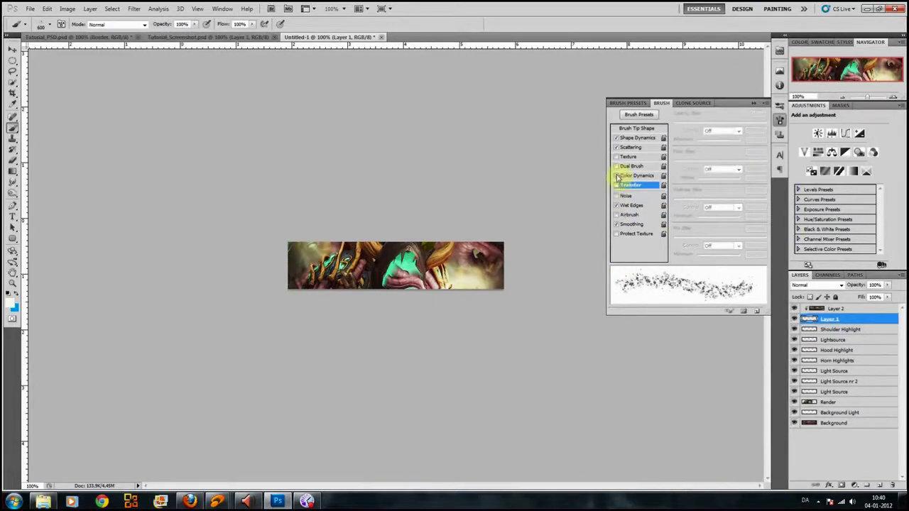
{"action": "left_click", "coordinate": [615, 147]}
{"action": "left_click", "coordinate": [616, 137]}
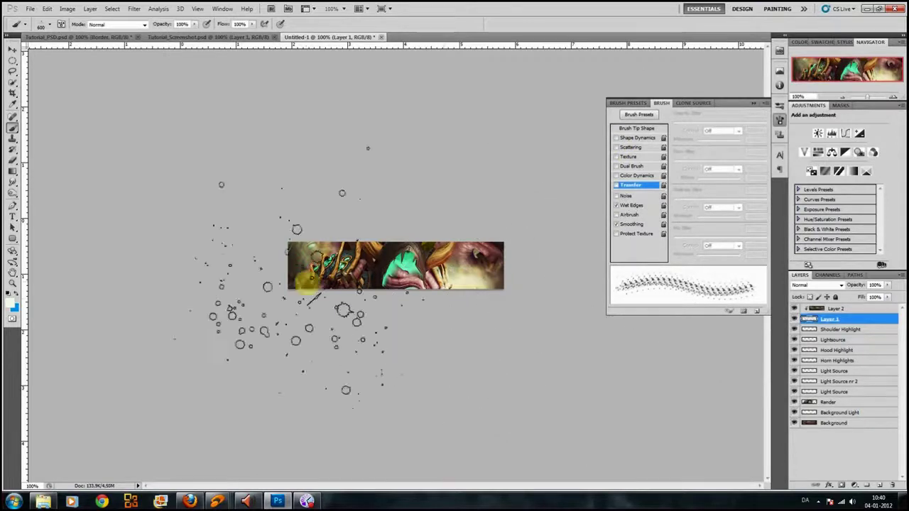
{"action": "key", "text": "bracketright"}
{"action": "key", "text": "bracketright"}
{"action": "key", "text": "bracketright"}
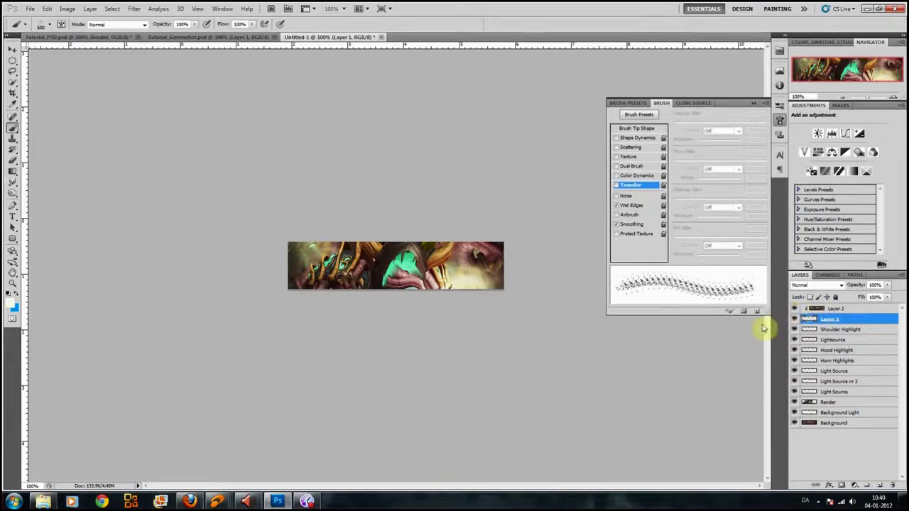
{"action": "mouse_move", "coordinate": [450, 302]}
{"action": "left_mouse_down"}
{"action": "mouse_move", "coordinate": [358, 298]}
{"action": "mouse_move", "coordinate": [462, 259]}
{"action": "mouse_move", "coordinate": [299, 265]}
{"action": "left_mouse_up"}
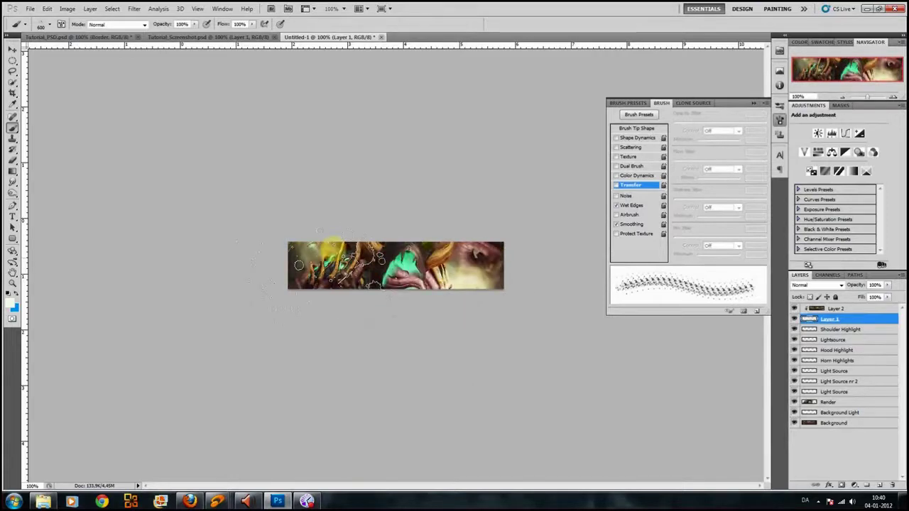
- Try the 35 px and 2200 px brush tips and settle on the 50 px rough-edged brush
{"action": "right_click", "coordinate": [340, 266]}
{"action": "scroll", "coordinate": [432, 372], "scroll_direction": "up", "scroll_amount": 3}
{"action": "left_click", "coordinate": [392, 378]}
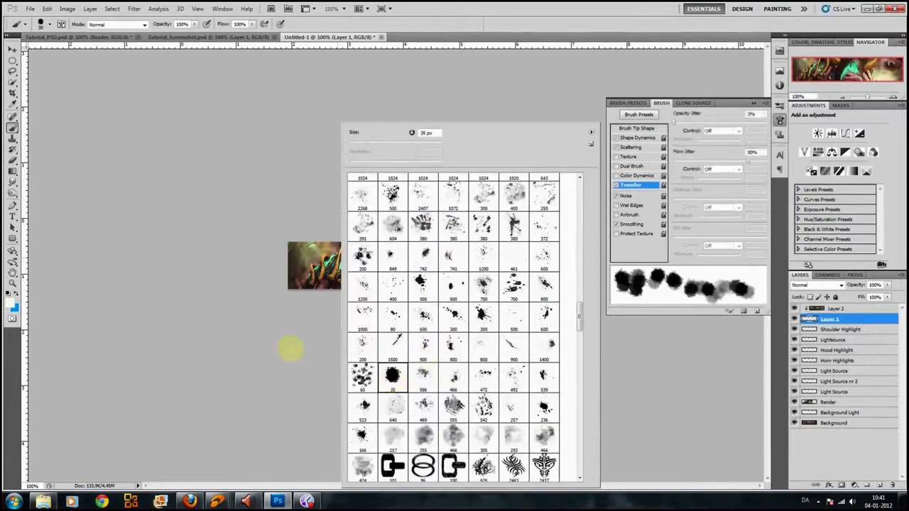
{"action": "scroll", "coordinate": [471, 267], "scroll_direction": "up", "scroll_amount": 5}
{"action": "scroll", "coordinate": [447, 281], "scroll_direction": "up", "scroll_amount": 4}
{"action": "left_click", "coordinate": [422, 383]}
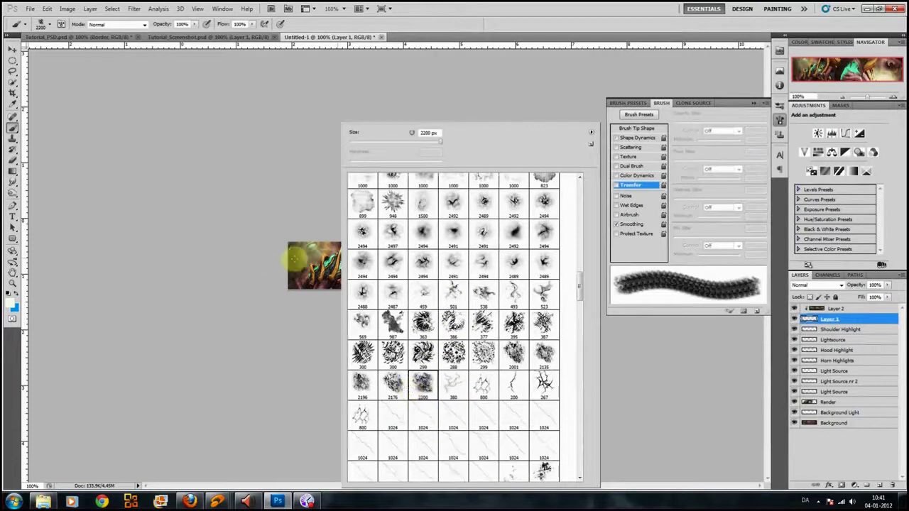
{"action": "scroll", "coordinate": [416, 294], "scroll_direction": "up", "scroll_amount": 6}
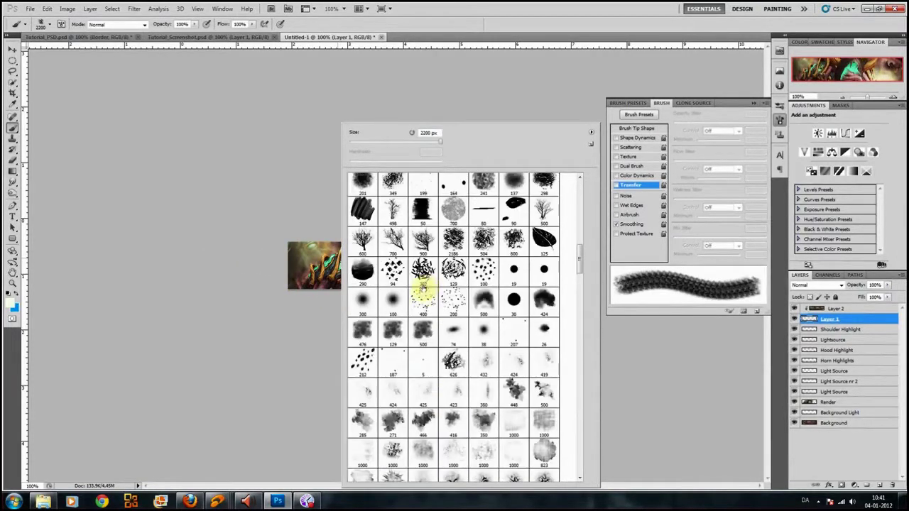
{"action": "scroll", "coordinate": [419, 284], "scroll_direction": "up", "scroll_amount": 4}
{"action": "left_click", "coordinate": [381, 320]}
{"action": "left_click", "coordinate": [269, 265]}
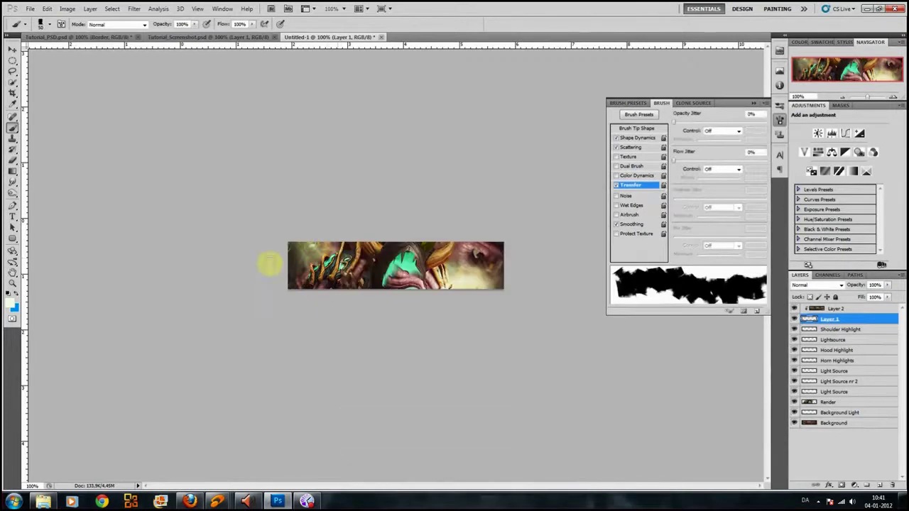
- Try painting across the whole banner on Layer 1 with the 50 px rough-edged brush and undo it
{"action": "left_click", "coordinate": [398, 332]}
{"action": "mouse_move", "coordinate": [469, 274]}
{"action": "left_mouse_down"}
{"action": "mouse_move", "coordinate": [472, 247]}
{"action": "mouse_move", "coordinate": [506, 269]}
{"action": "mouse_move", "coordinate": [505, 240]}
{"action": "mouse_move", "coordinate": [390, 257]}
{"action": "mouse_move", "coordinate": [440, 275]}
{"action": "mouse_move", "coordinate": [412, 254]}
{"action": "mouse_move", "coordinate": [293, 251]}
{"action": "mouse_move", "coordinate": [359, 256]}
{"action": "mouse_move", "coordinate": [300, 294]}
{"action": "mouse_move", "coordinate": [284, 290]}
{"action": "mouse_move", "coordinate": [331, 265]}
{"action": "mouse_move", "coordinate": [440, 278]}
{"action": "mouse_move", "coordinate": [502, 286]}
{"action": "left_mouse_up"}
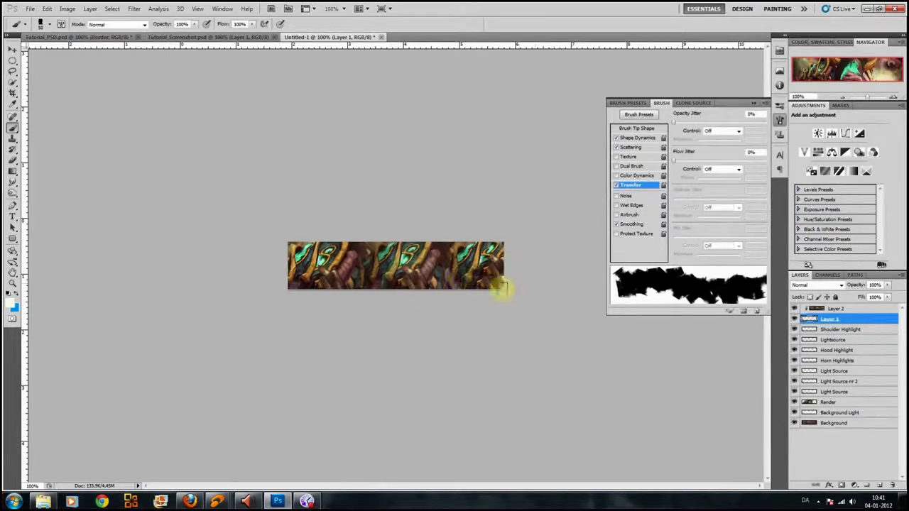
{"action": "key", "text": "ctrl+z"}
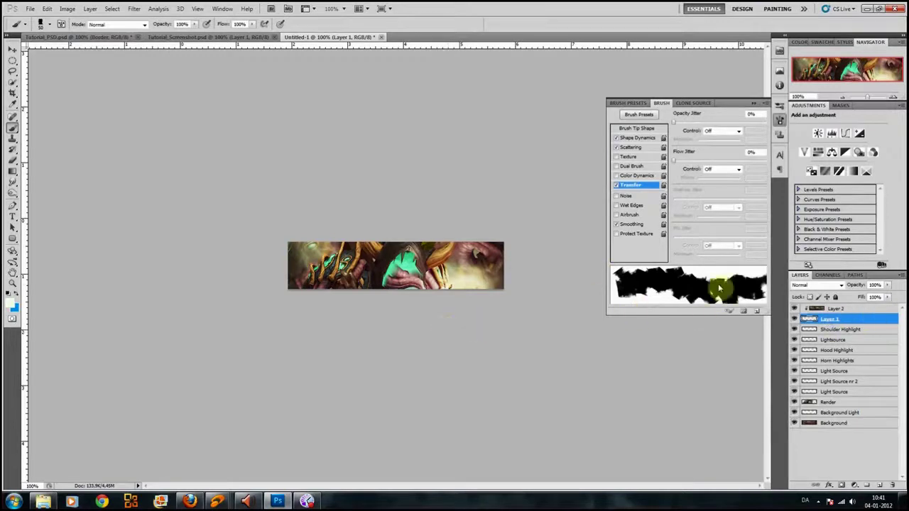
- Duplicate Layer 2 and Layer 1 together and move the copies between the Render and Background Light layers
{"action": "left_click", "coordinate": [847, 312], "text": "shift"}
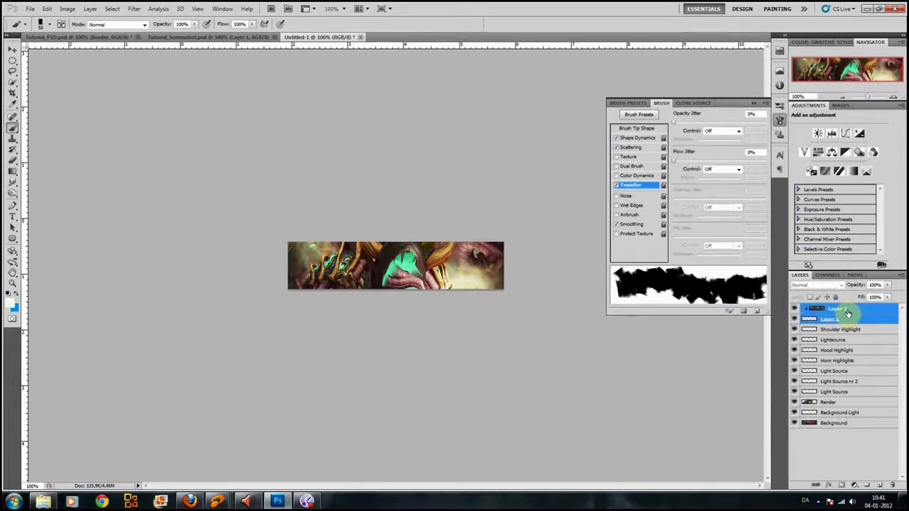
{"action": "right_click", "coordinate": [858, 316]}
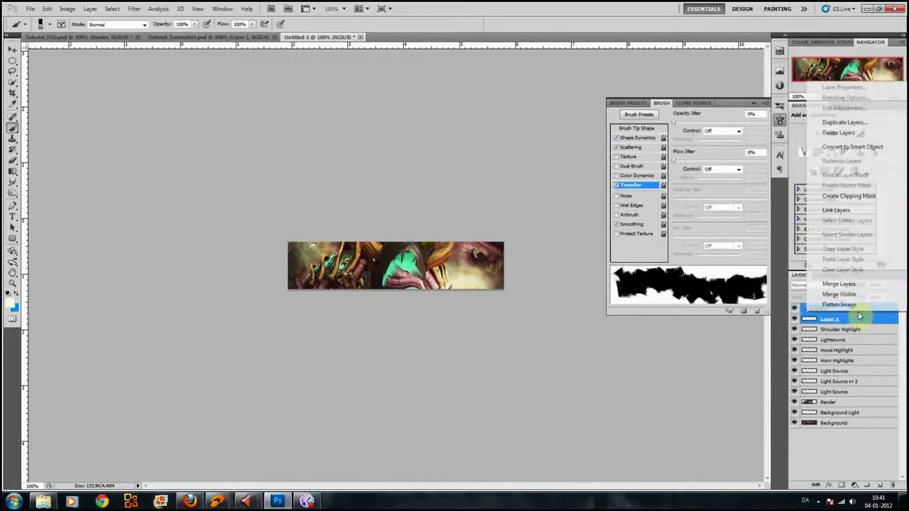
{"action": "left_click", "coordinate": [869, 123]}
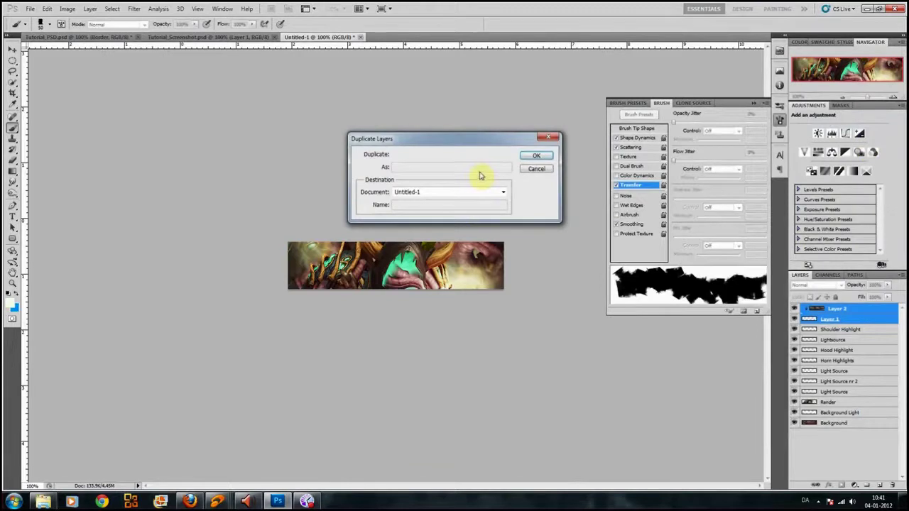
{"action": "left_click", "coordinate": [537, 157]}
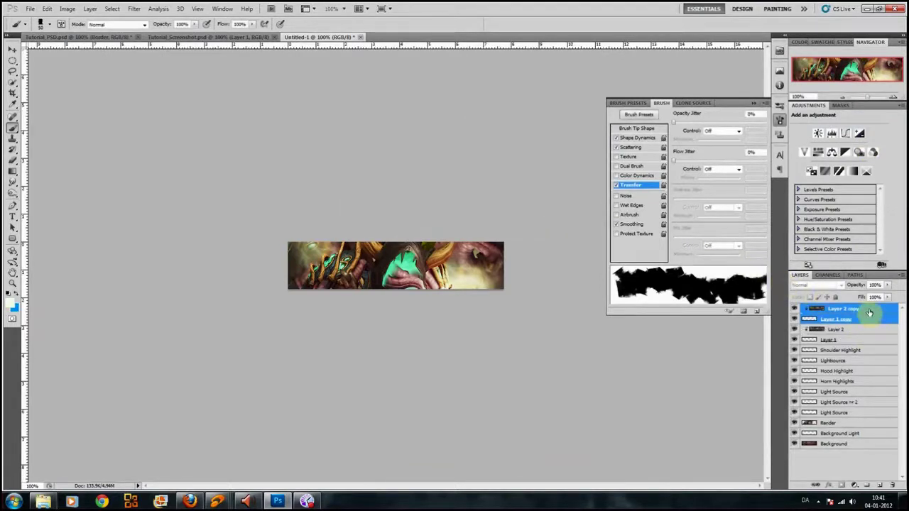
{"action": "left_click_drag", "start_coordinate": [869, 311], "coordinate": [857, 433]}
- Try painting on Layer 1 copy behind the render with the 50 px rough-edged brush, and undo the last stroke
{"action": "left_click", "coordinate": [868, 425]}
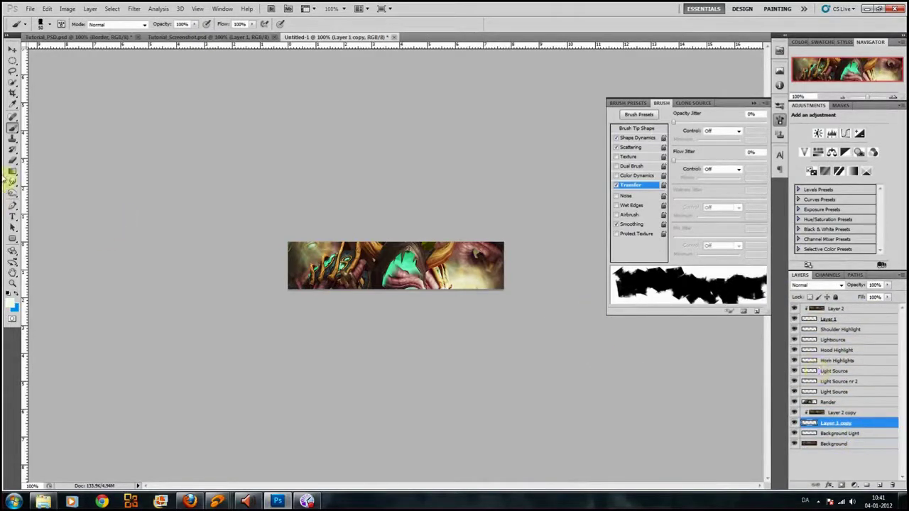
{"action": "left_click_drag", "start_coordinate": [428, 234], "coordinate": [408, 284]}
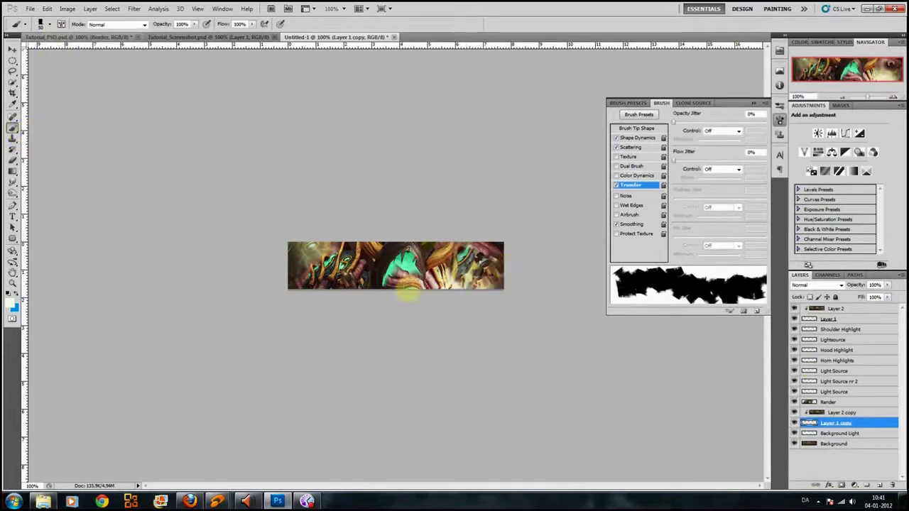
{"action": "left_click_drag", "start_coordinate": [391, 238], "coordinate": [303, 289]}
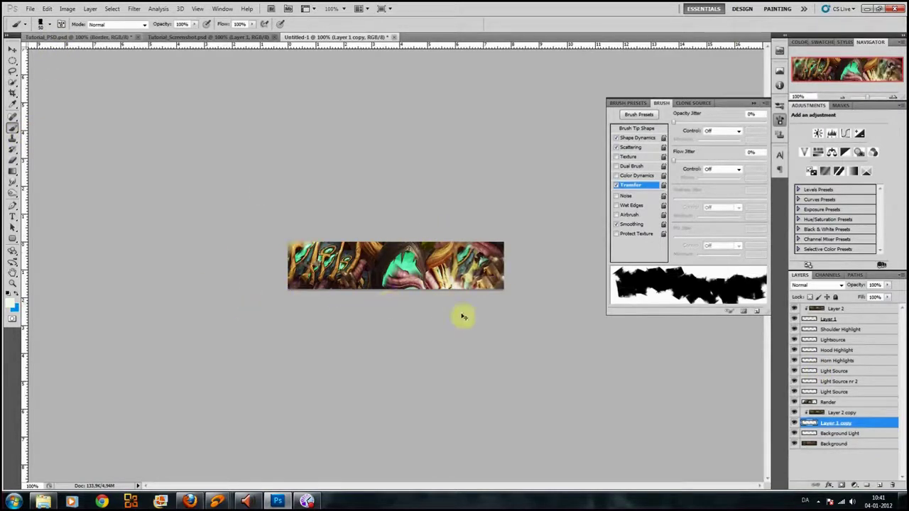
{"action": "key", "text": "ctrl+z"}
- Try painting over the render on Layer 1 with the same brush and undo the stroke
{"action": "left_click", "coordinate": [827, 319]}
{"action": "left_click_drag", "start_coordinate": [412, 288], "coordinate": [294, 289]}
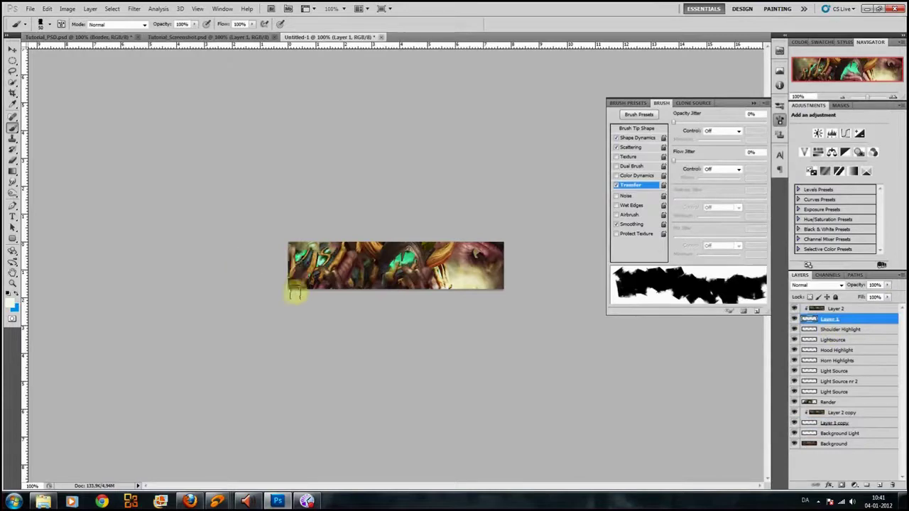
{"action": "key", "text": "ctrl+z"}
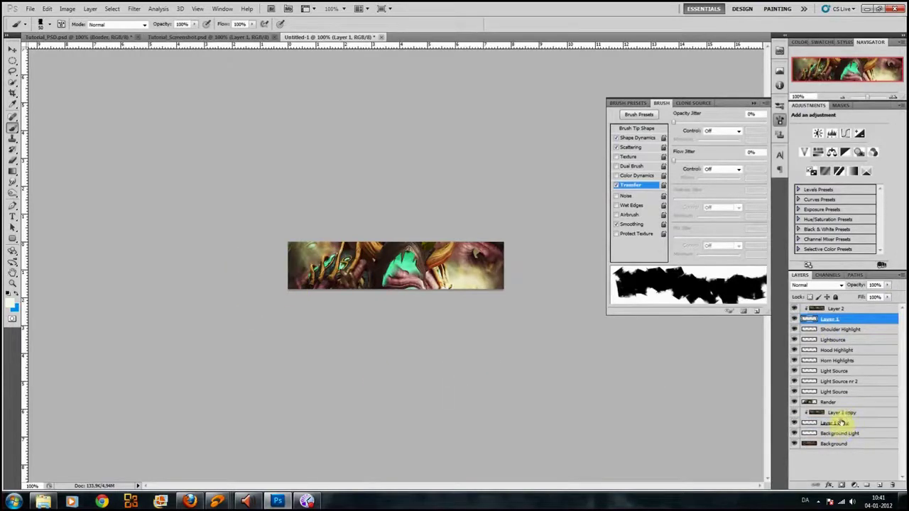
- Select Layer 1 copy for painting and choose the 539 px splatter brush
{"action": "left_click", "coordinate": [842, 423]}
{"action": "left_click", "coordinate": [48, 24]}
{"action": "scroll", "coordinate": [153, 250], "scroll_direction": "down", "scroll_amount": 10}
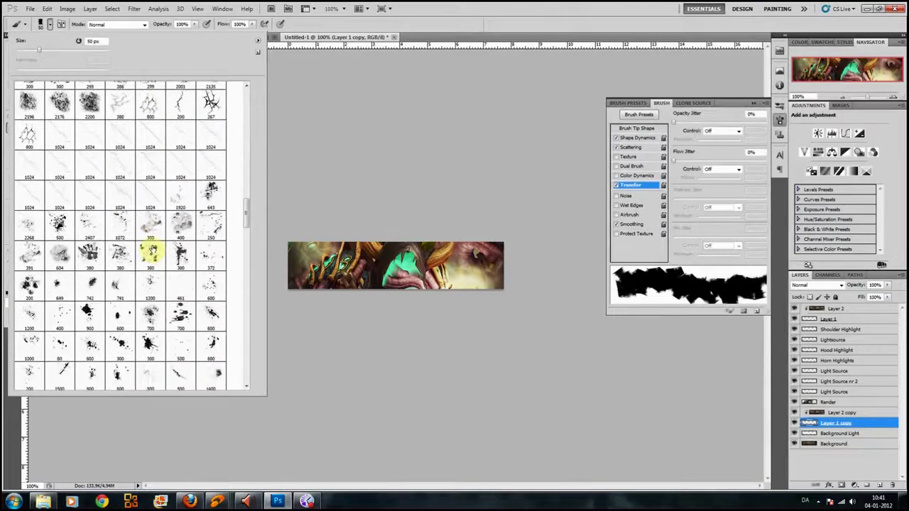
{"action": "scroll", "coordinate": [171, 267], "scroll_direction": "down", "scroll_amount": 3}
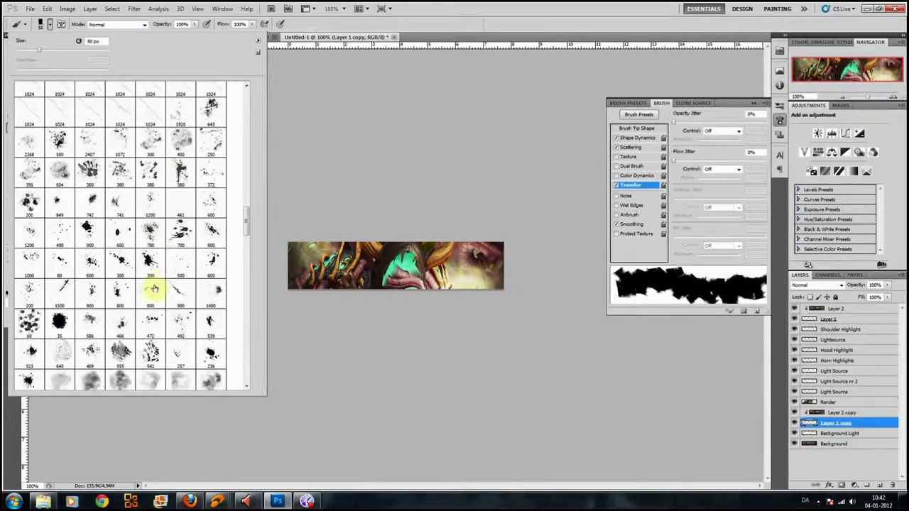
{"action": "left_click", "coordinate": [121, 292]}
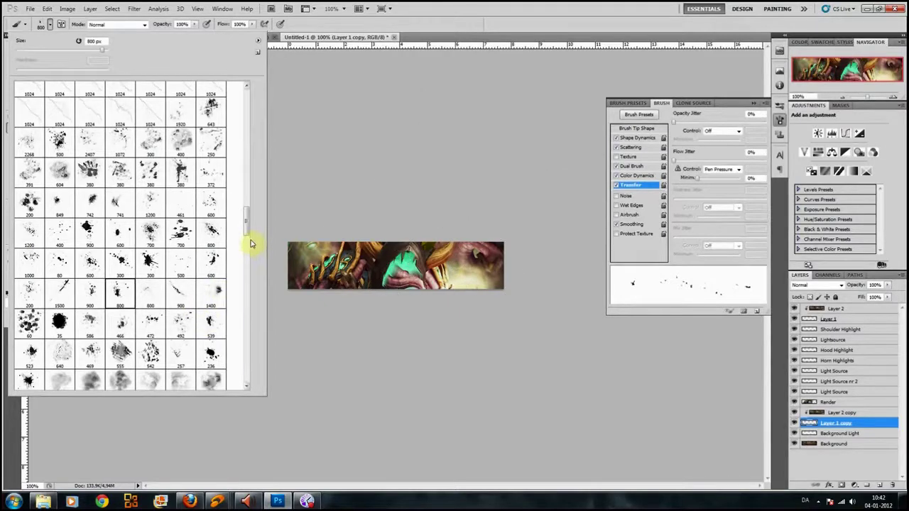
{"action": "scroll", "coordinate": [247, 230], "scroll_direction": "down", "scroll_amount": 4}
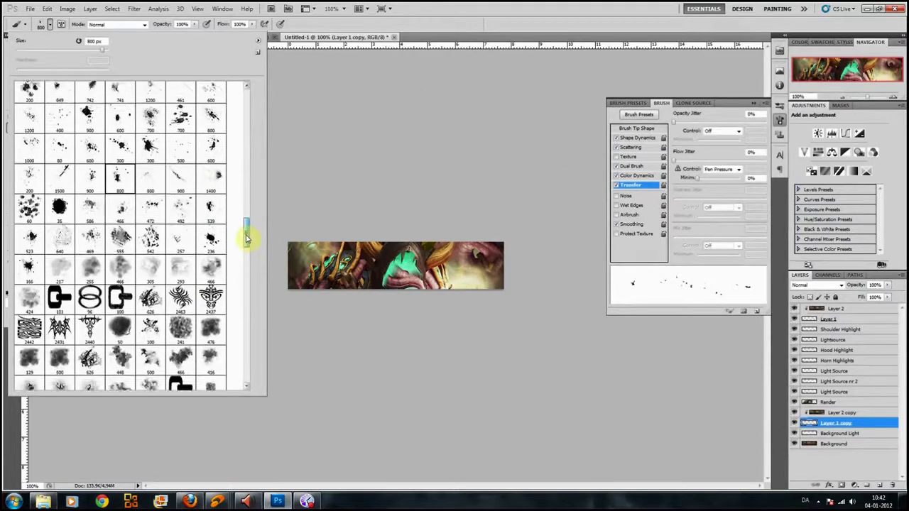
{"action": "left_click", "coordinate": [182, 217]}
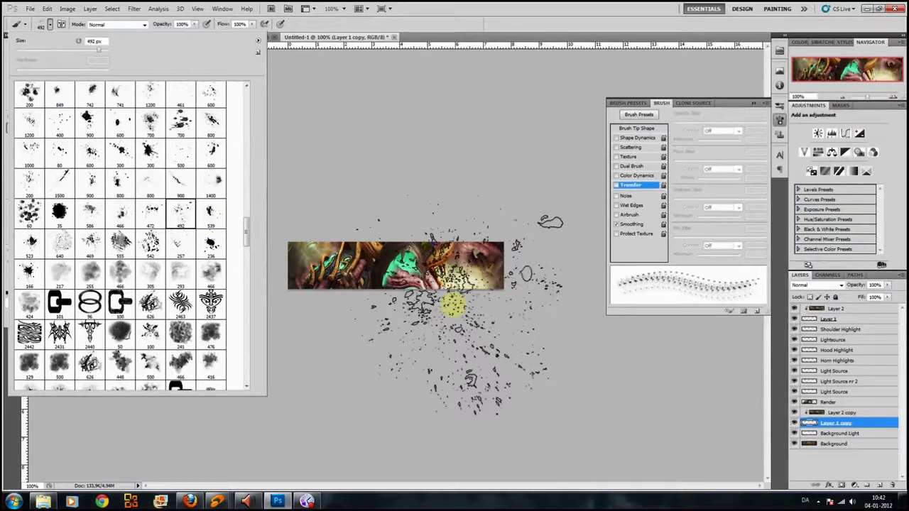
{"action": "left_click", "coordinate": [218, 210]}
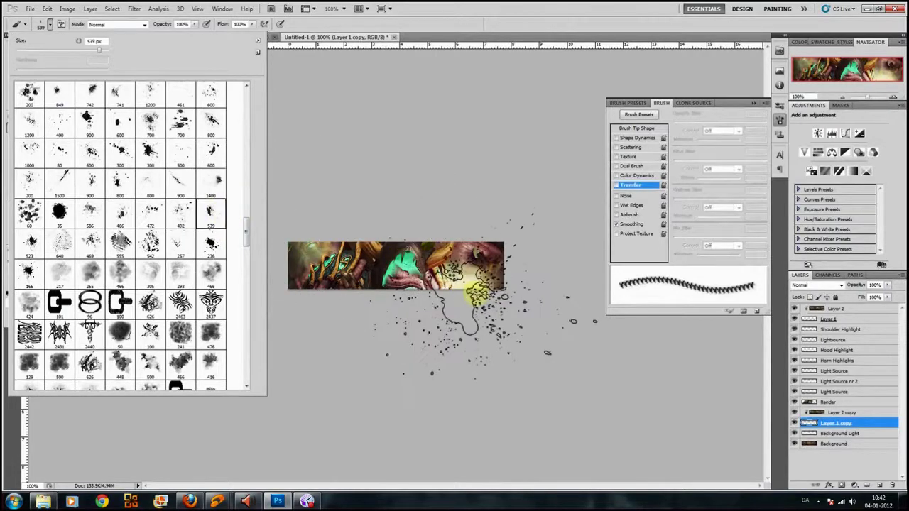
{"action": "key", "text": "Return"}
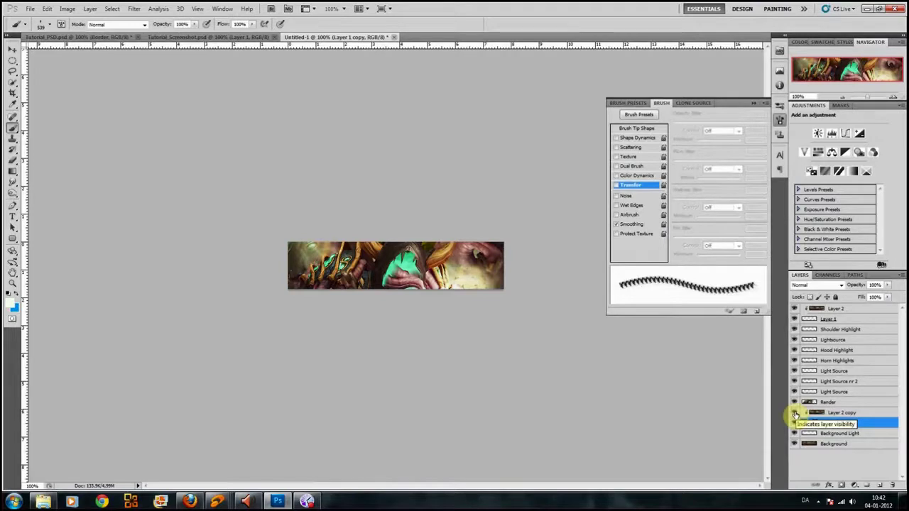
- Load the outline of Layer 2 copy as a selection and deselect it
{"action": "left_click", "coordinate": [868, 413]}
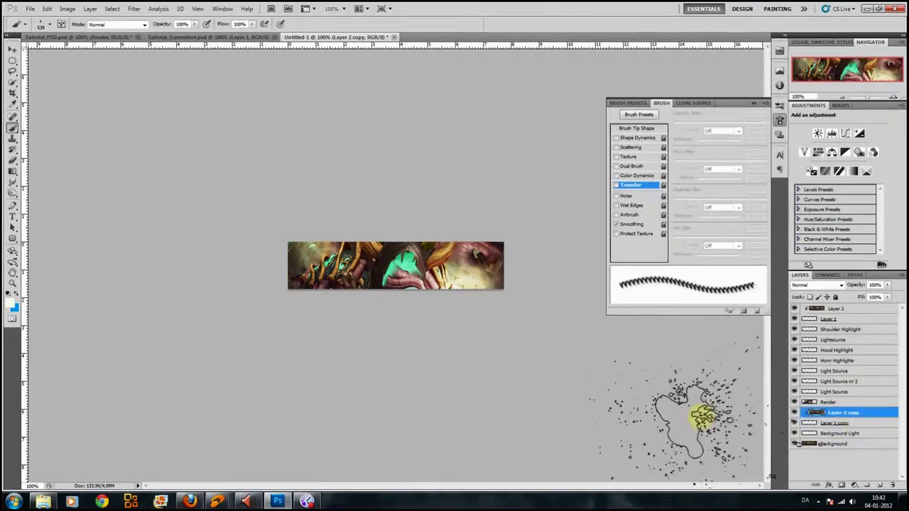
{"action": "left_click", "coordinate": [817, 414], "text": "ctrl"}
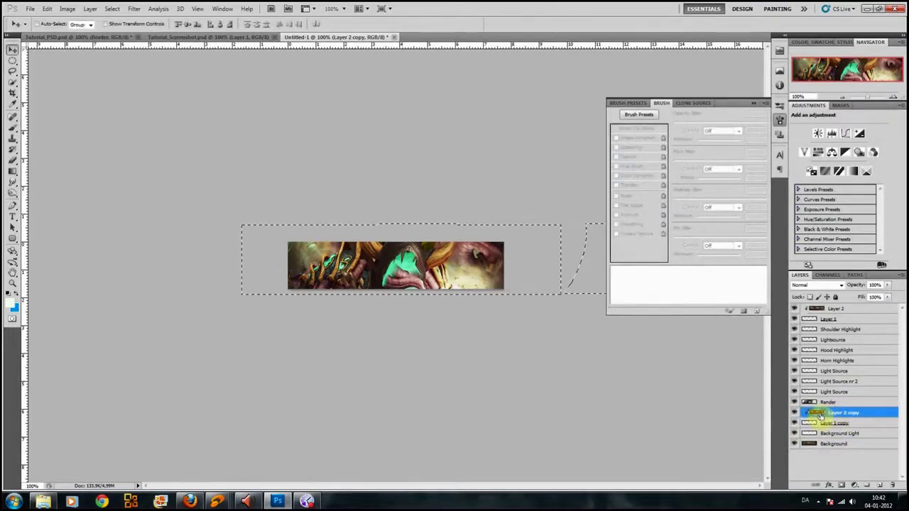
{"action": "key", "text": "ctrl+d"}
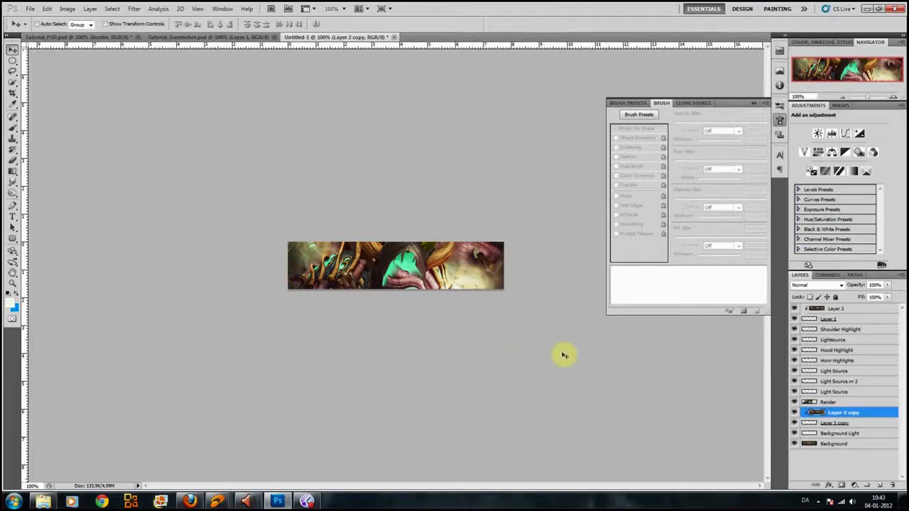
- Rename Layer 1 copy as Splatter and Layer 2 copy as Clipping Mask
{"action": "left_click", "coordinate": [855, 424]}
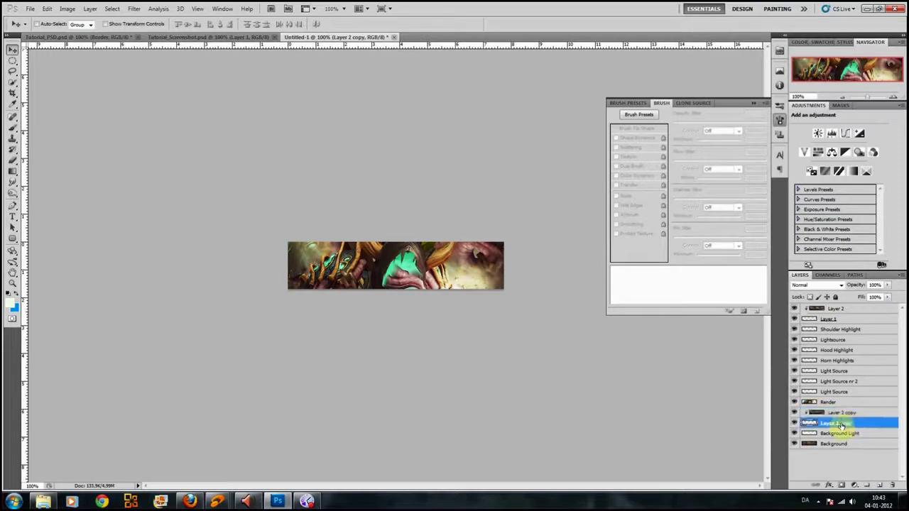
{"action": "type", "text": "Splatter"}
{"action": "double_click", "coordinate": [853, 414]}
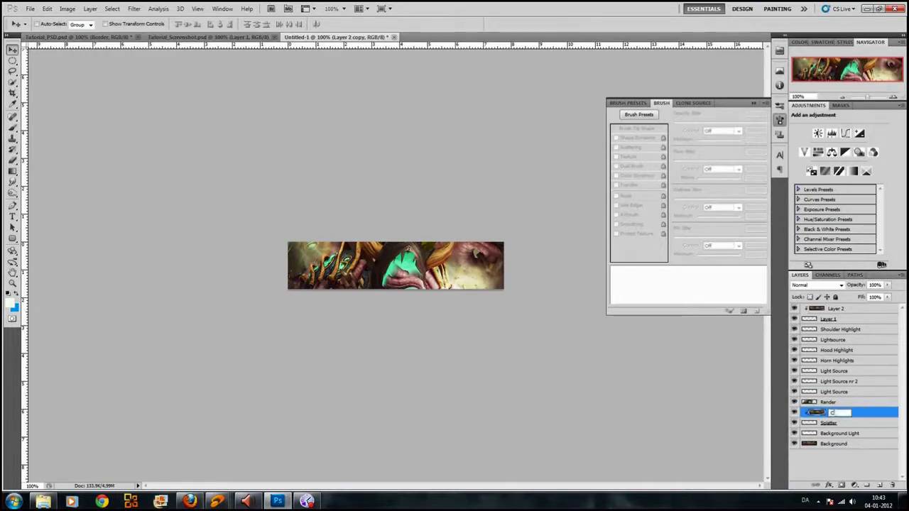
{"action": "type", "text": "Clipping Mask"}
- Rename the topmost Layer 2 as Clipping Mask and Layer 1 as Splatter
{"action": "double_click", "coordinate": [837, 309]}
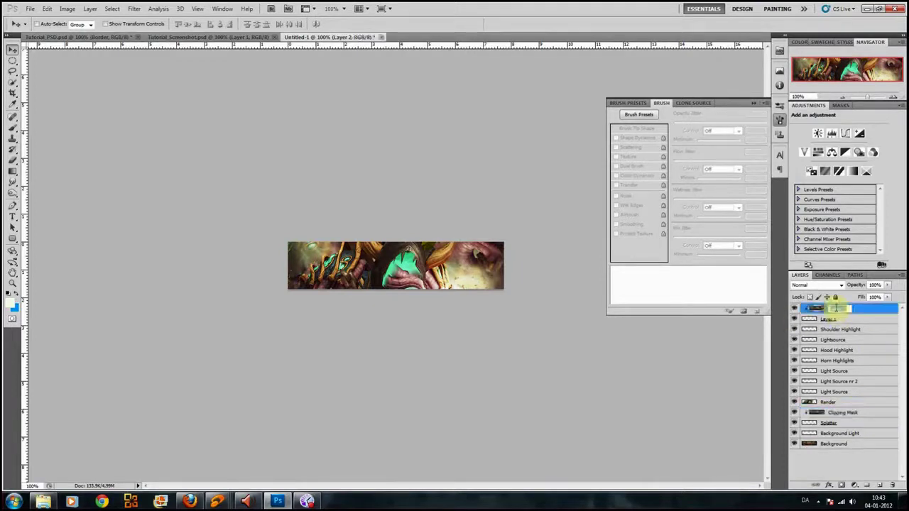
{"action": "type", "text": "Clipping Mask"}
{"action": "double_click", "coordinate": [835, 320]}
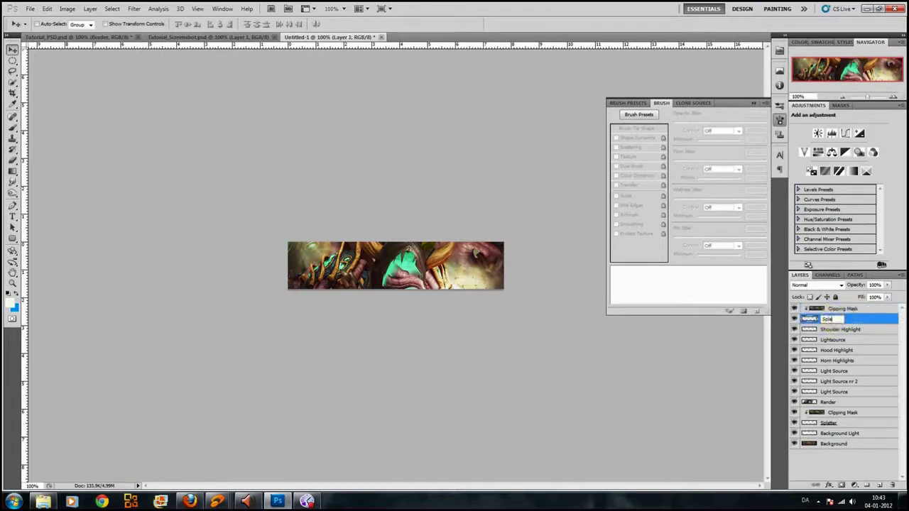
{"action": "type", "text": "Splatter"}
{"action": "key", "text": "Return"}
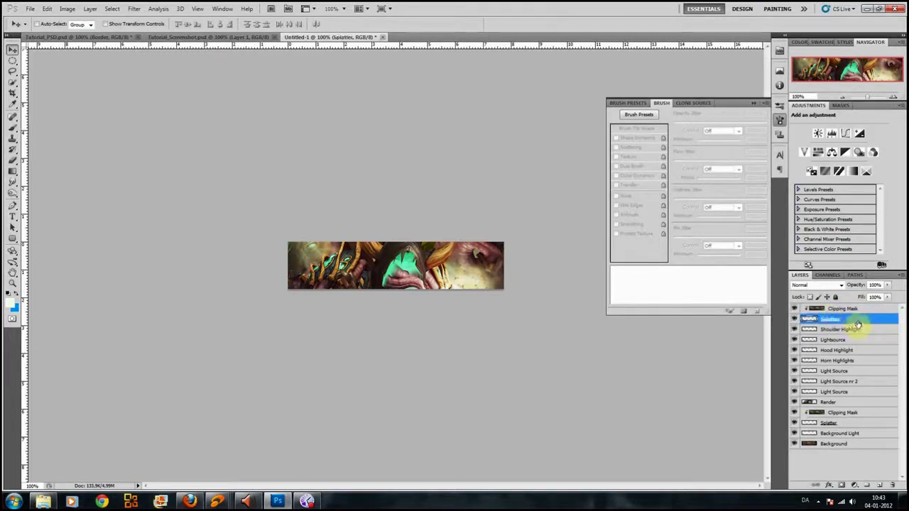
- Choose the 1200 px splatter brush for painting on the Splatter layer above the render
{"action": "left_click", "coordinate": [13, 125]}
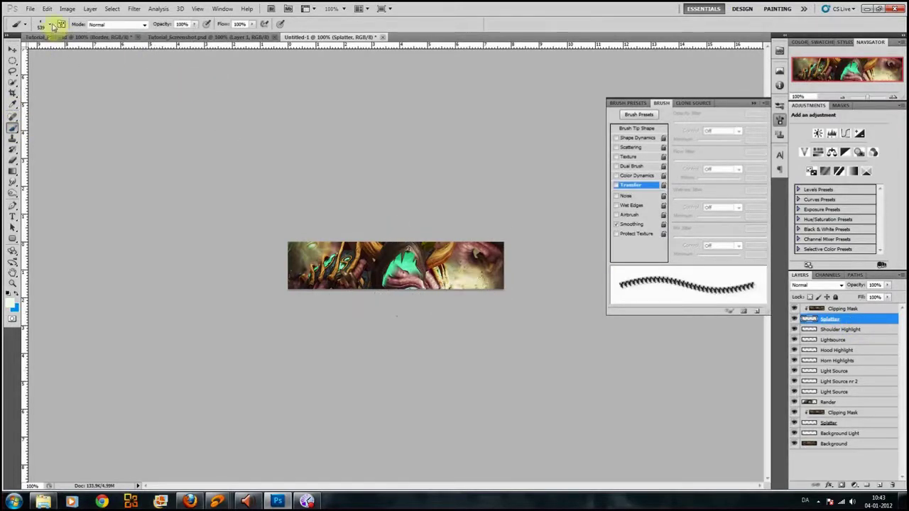
{"action": "left_click", "coordinate": [41, 25]}
{"action": "scroll", "coordinate": [183, 232], "scroll_direction": "down", "scroll_amount": 3}
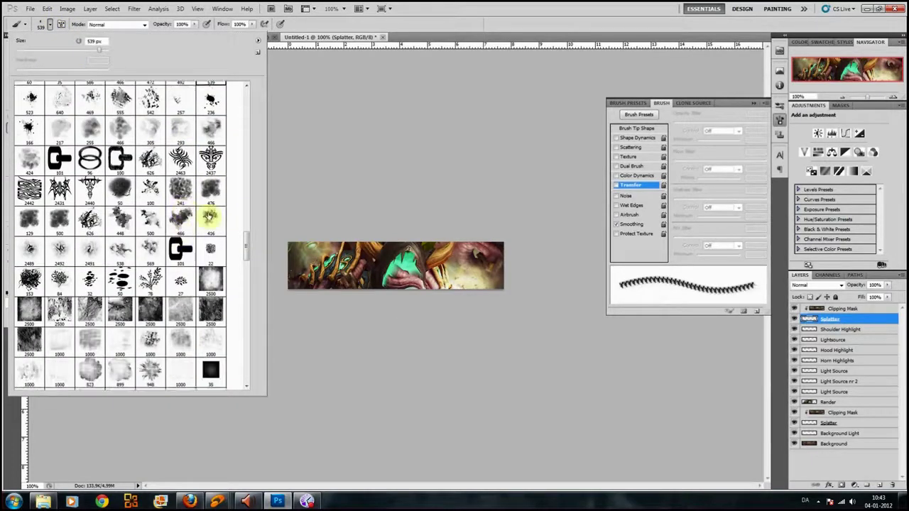
{"action": "scroll", "coordinate": [210, 238], "scroll_direction": "down", "scroll_amount": 2}
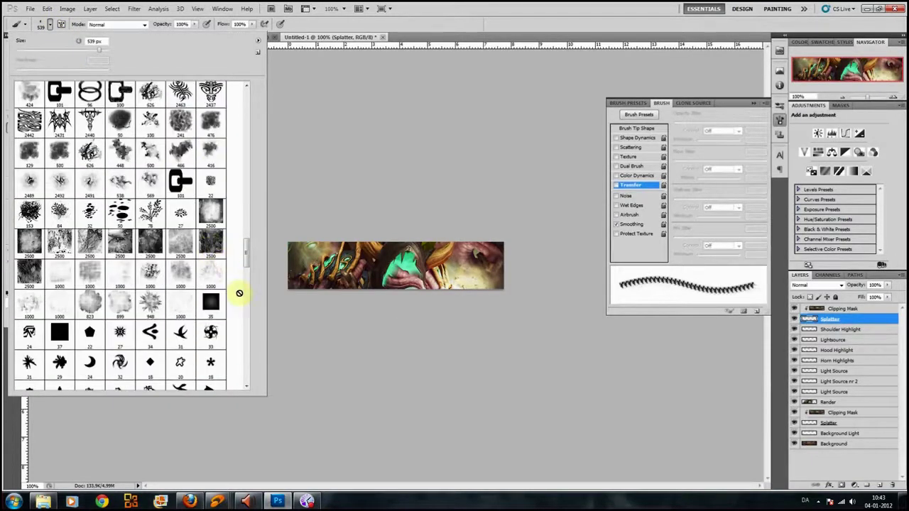
{"action": "mouse_move", "coordinate": [245, 255]}
{"action": "left_mouse_down"}
{"action": "mouse_move", "coordinate": [243, 219]}
{"action": "mouse_move", "coordinate": [250, 224]}
{"action": "left_mouse_up"}
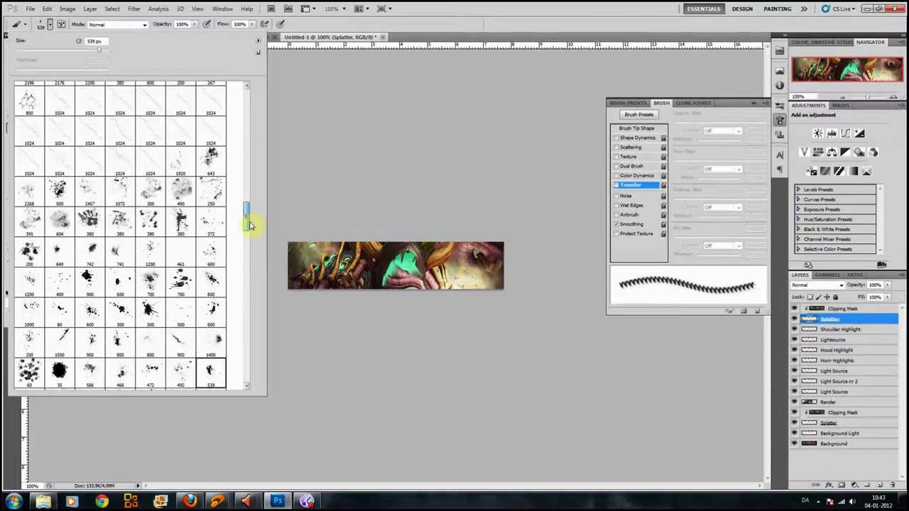
{"action": "left_click", "coordinate": [152, 248]}
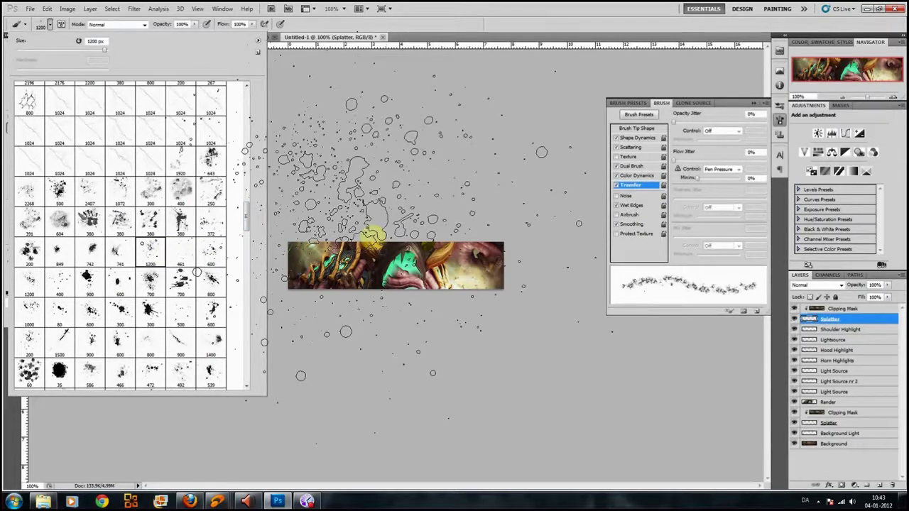
- Stamp the 372 px splatter brush on the upper Splatter layer near the banner's lower edge, beside the render's horn
{"action": "left_click", "coordinate": [59, 281]}
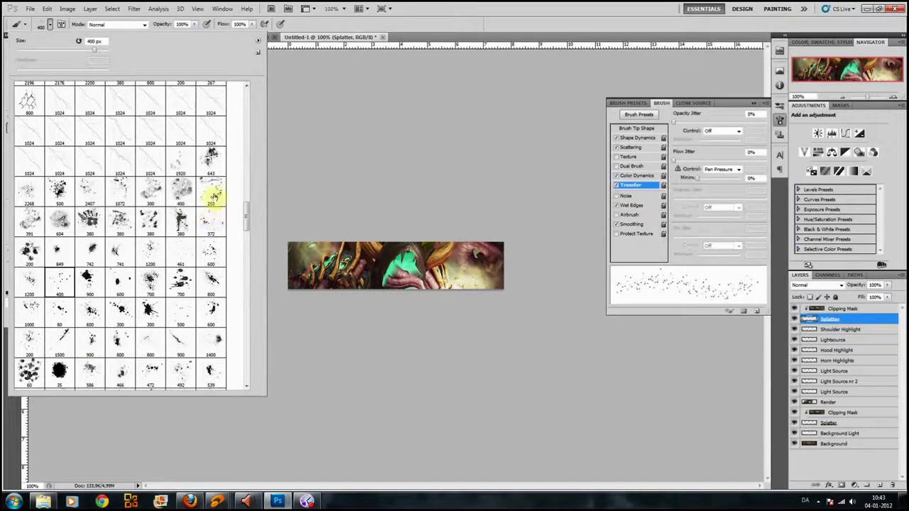
{"action": "left_click", "coordinate": [213, 227]}
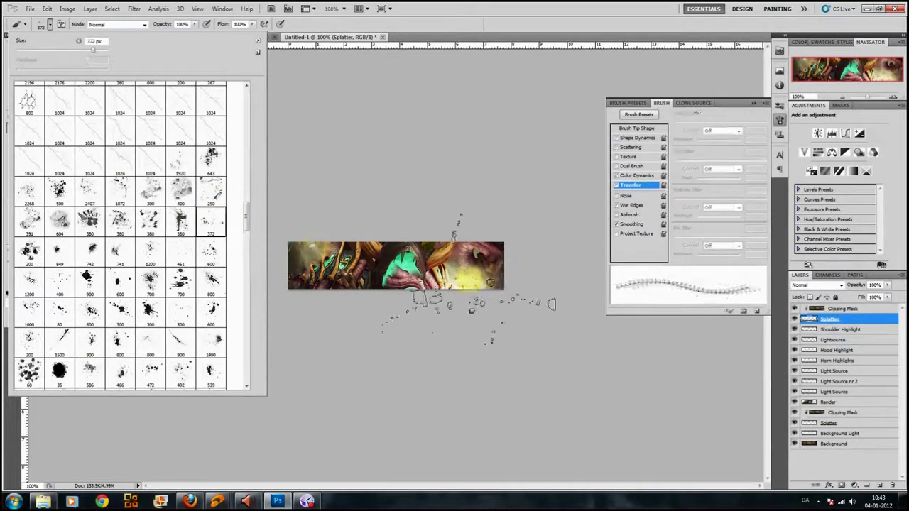
{"action": "left_click", "coordinate": [426, 284]}
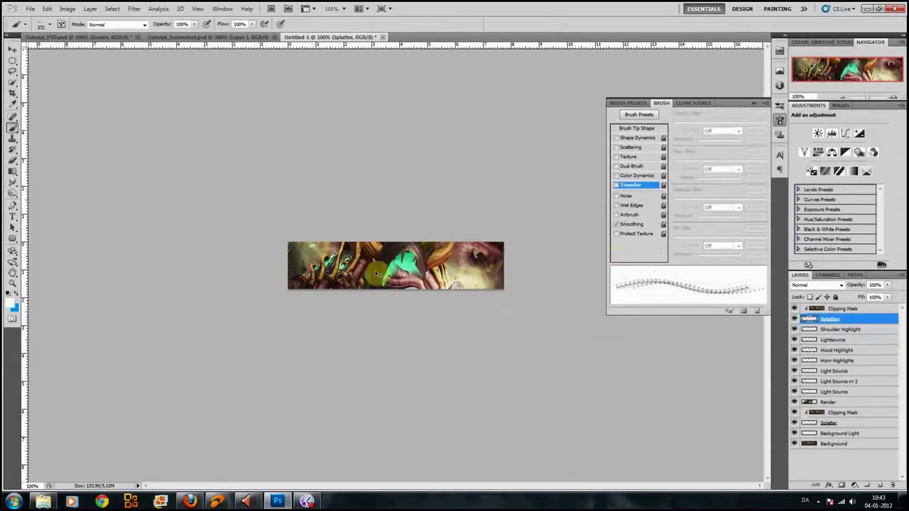
- Stamp the 700 px splatter brush over the banner's lower right area with Shape Dynamics, Scattering, Dual Brush and Color Dynamics switched off
{"action": "left_click", "coordinate": [46, 24]}
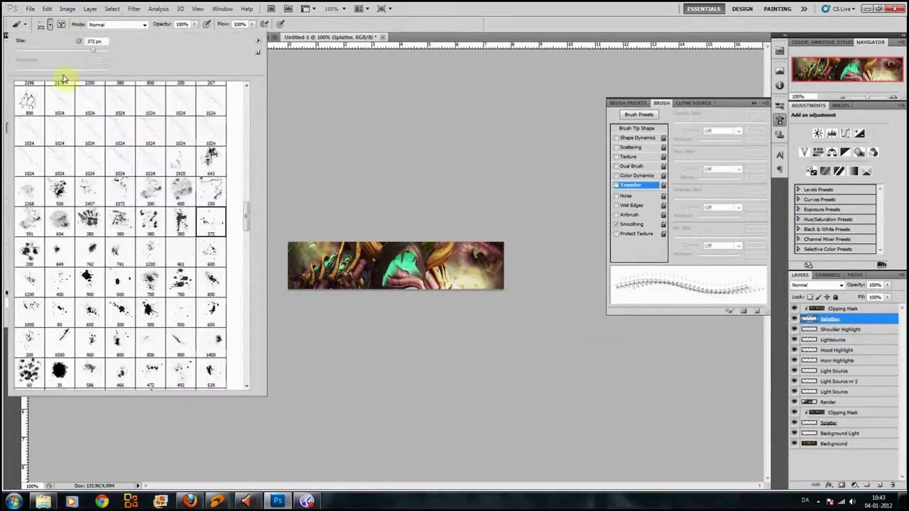
{"action": "left_click", "coordinate": [151, 282]}
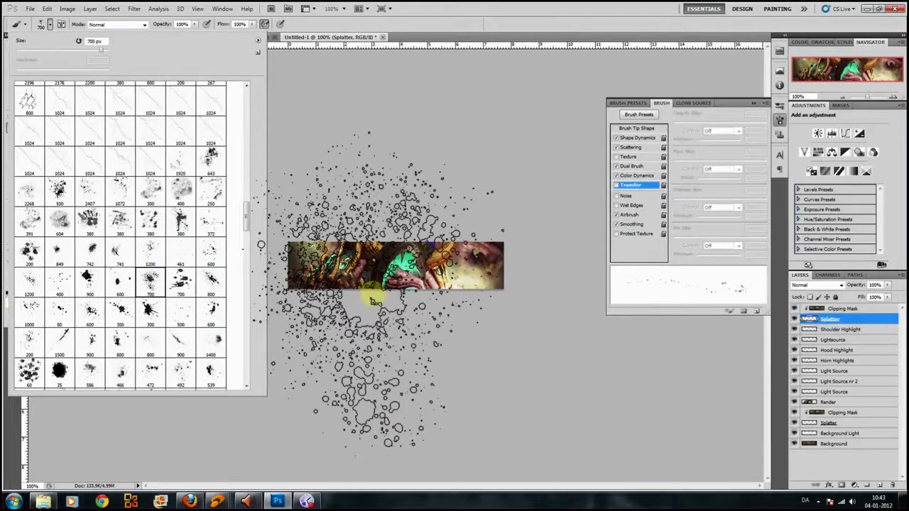
{"action": "left_click", "coordinate": [374, 297]}
{"action": "left_click", "coordinate": [616, 176]}
{"action": "left_click", "coordinate": [616, 166]}
{"action": "left_click", "coordinate": [616, 147]}
{"action": "left_click", "coordinate": [616, 137]}
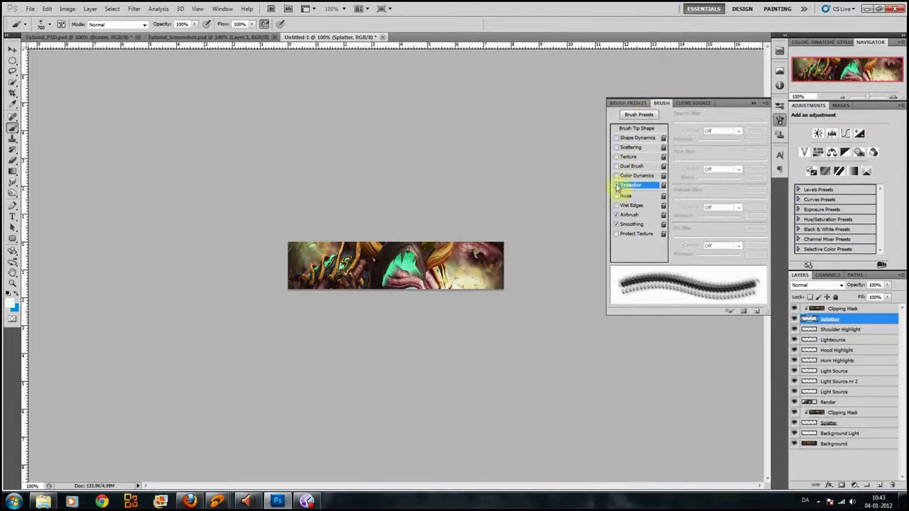
{"action": "left_click", "coordinate": [617, 186]}
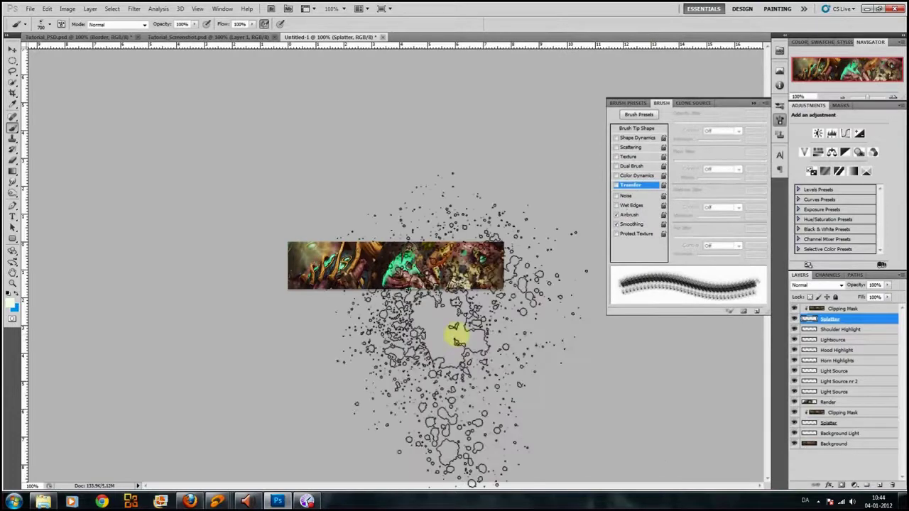
{"action": "left_click", "coordinate": [458, 334]}
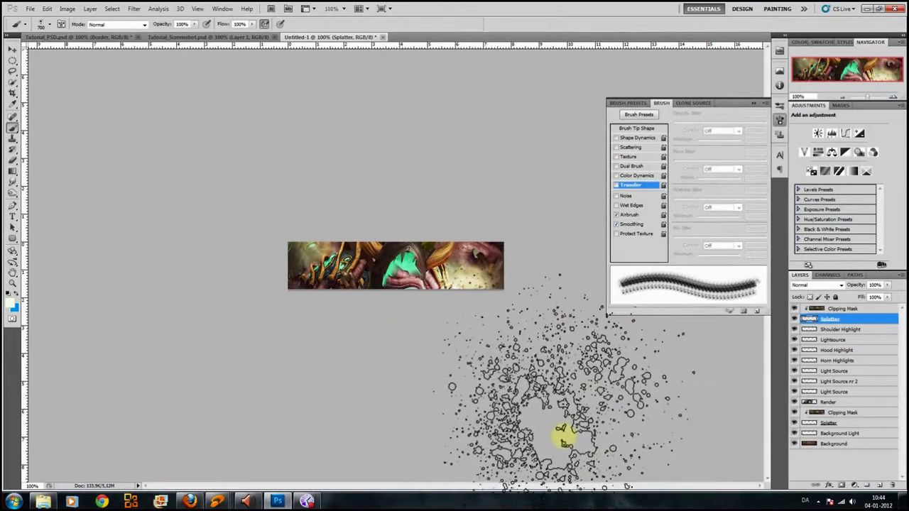
- Switch to the Eraser with a soft round 45 px tip for cleaning up the upper Splatter layer
{"action": "key", "text": "e"}
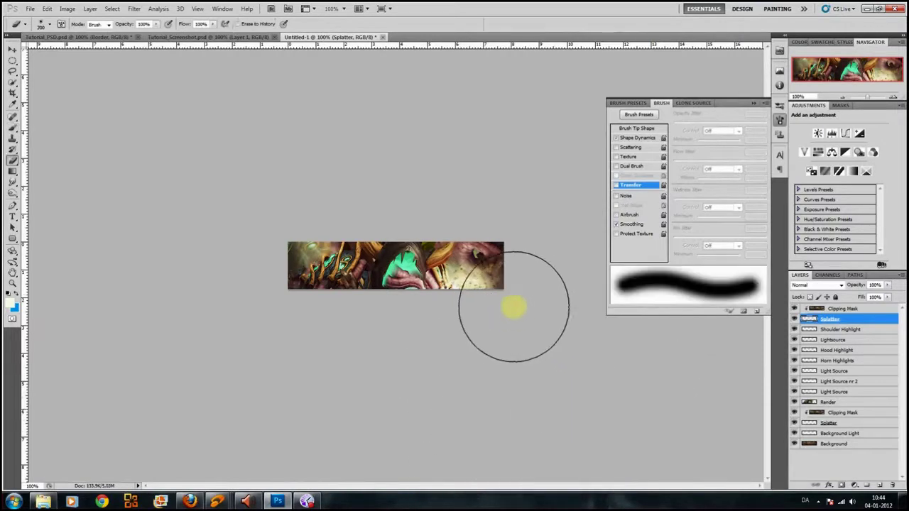
{"action": "right_click", "coordinate": [517, 310]}
{"action": "right_click", "coordinate": [483, 287]}
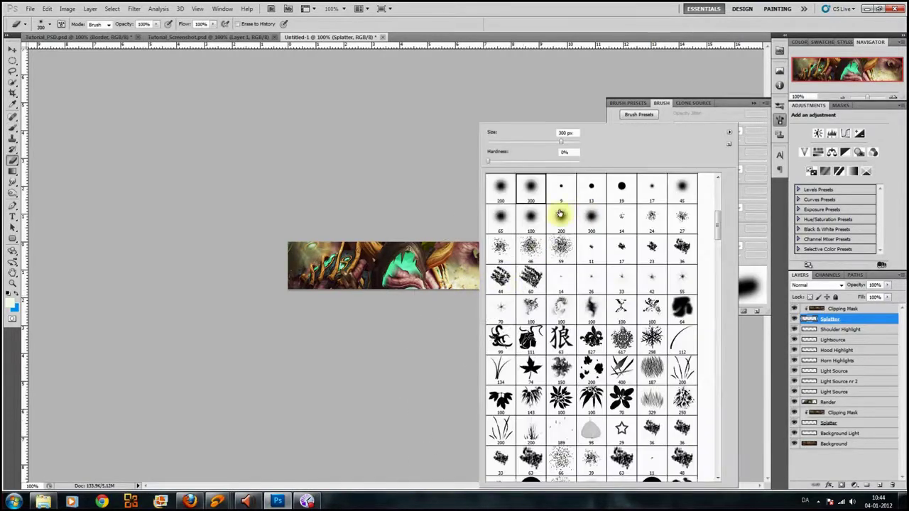
{"action": "scroll", "coordinate": [538, 203], "scroll_direction": "up", "scroll_amount": 1}
{"action": "left_click", "coordinate": [623, 202]}
{"action": "left_click", "coordinate": [429, 231]}
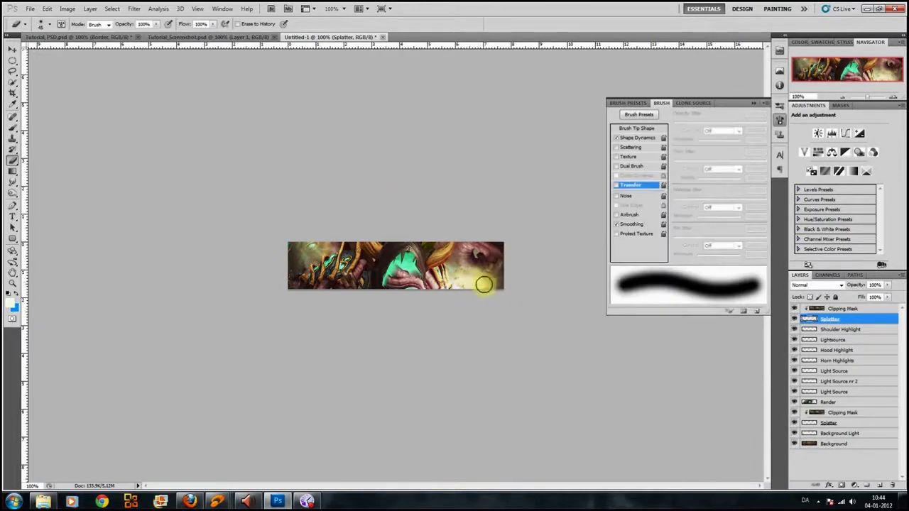
- Brush over the splatters beside the render on the topmost Clipping Mask layer, adjusting the midtones at 11% exposure
{"action": "left_click", "coordinate": [846, 423]}
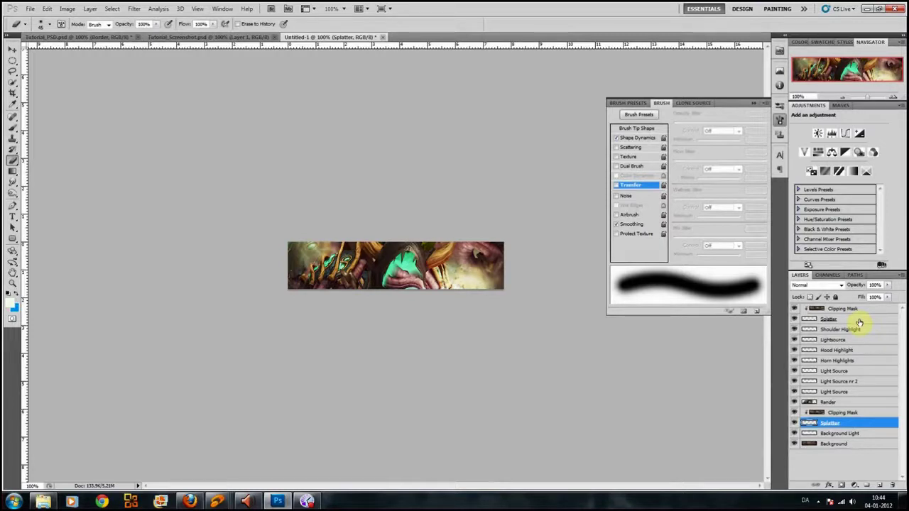
{"action": "left_click", "coordinate": [853, 312]}
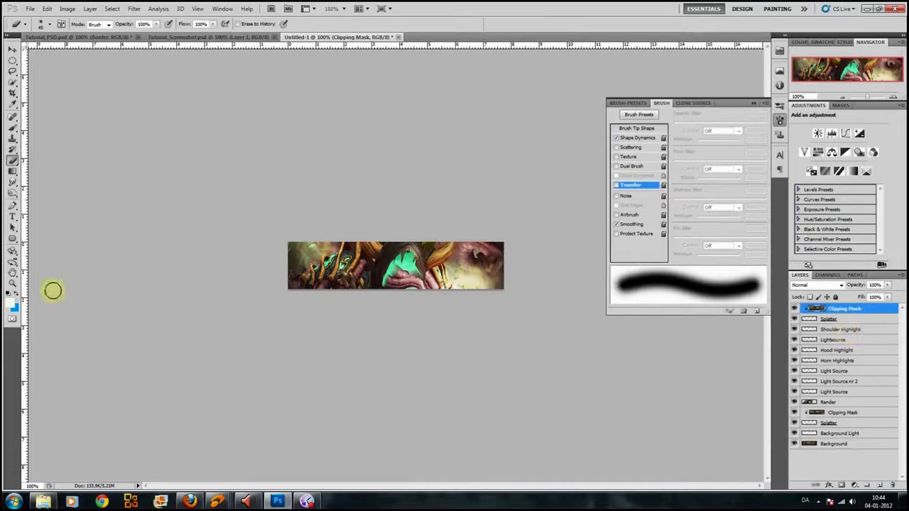
{"action": "left_click", "coordinate": [12, 189]}
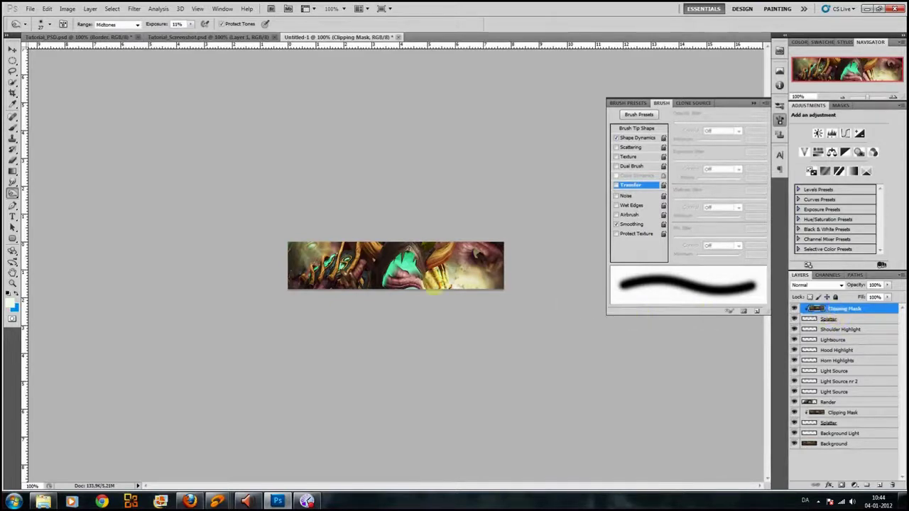
{"action": "left_click_drag", "start_coordinate": [455, 279], "coordinate": [463, 270]}
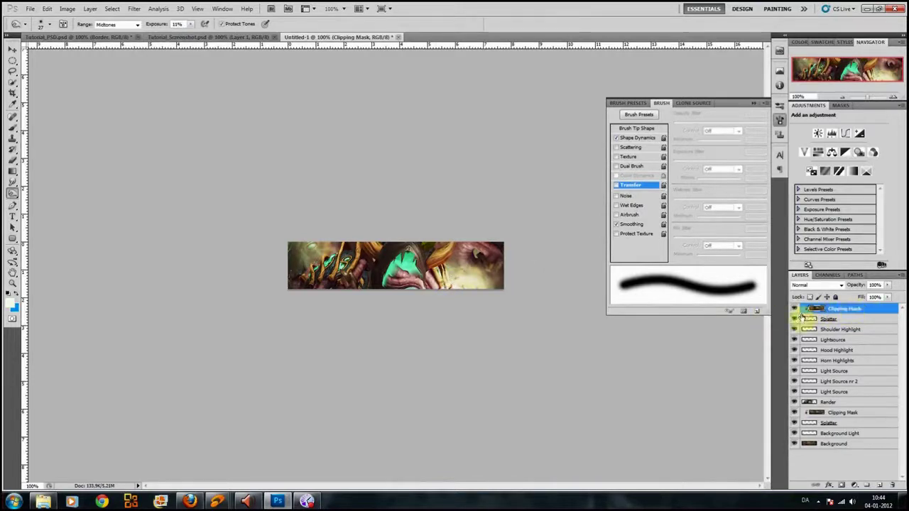
- Apply the Smart Sharpen filter to the Splatter layer above the render
{"action": "left_click", "coordinate": [847, 319]}
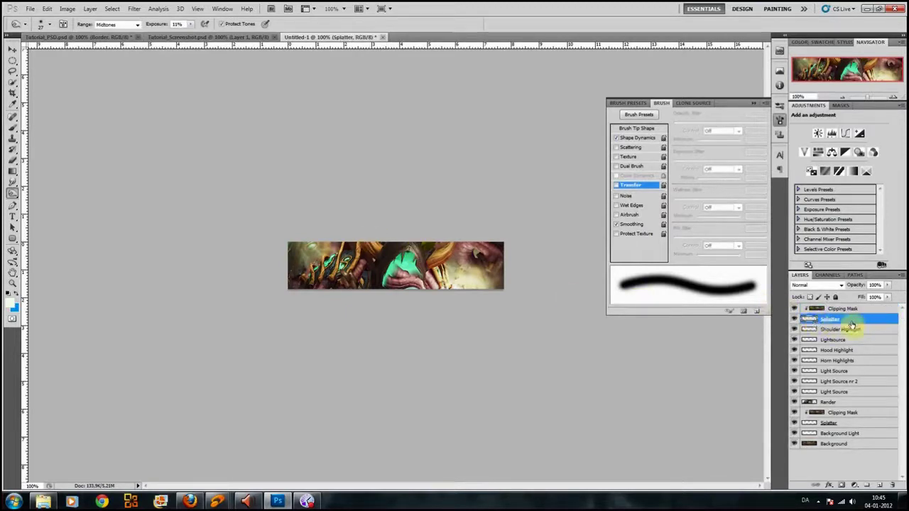
{"action": "left_click", "coordinate": [115, 9]}
{"action": "mouse_move", "coordinate": [134, 9]}
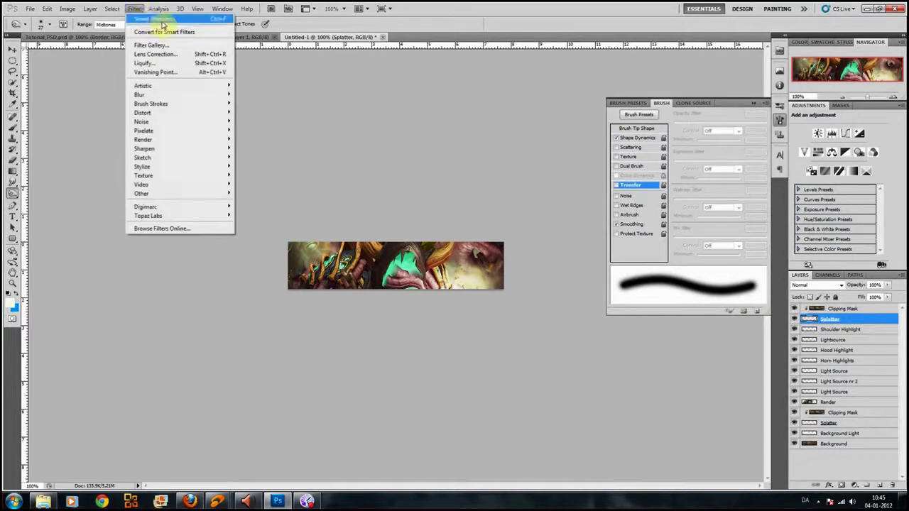
{"action": "left_click", "coordinate": [151, 25]}
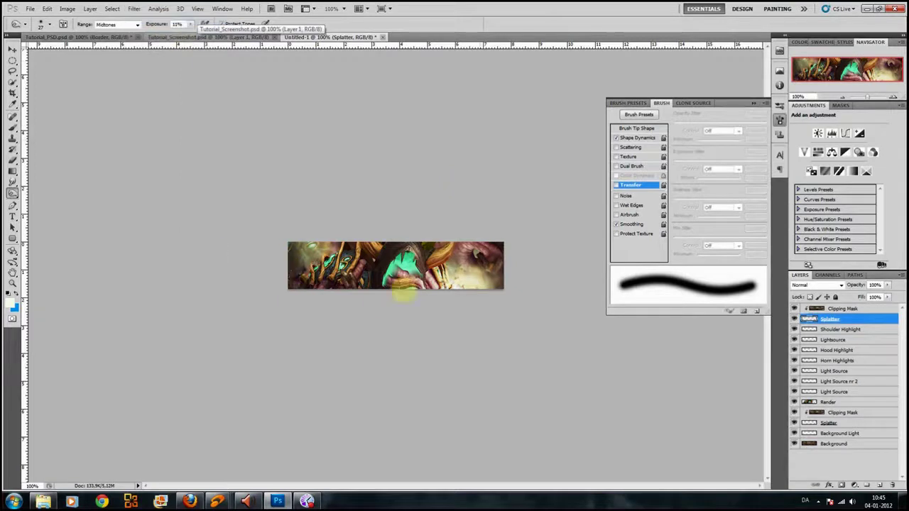
{"action": "left_click", "coordinate": [830, 423]}
{"action": "left_click", "coordinate": [829, 319]}
{"action": "key", "text": "Return"}
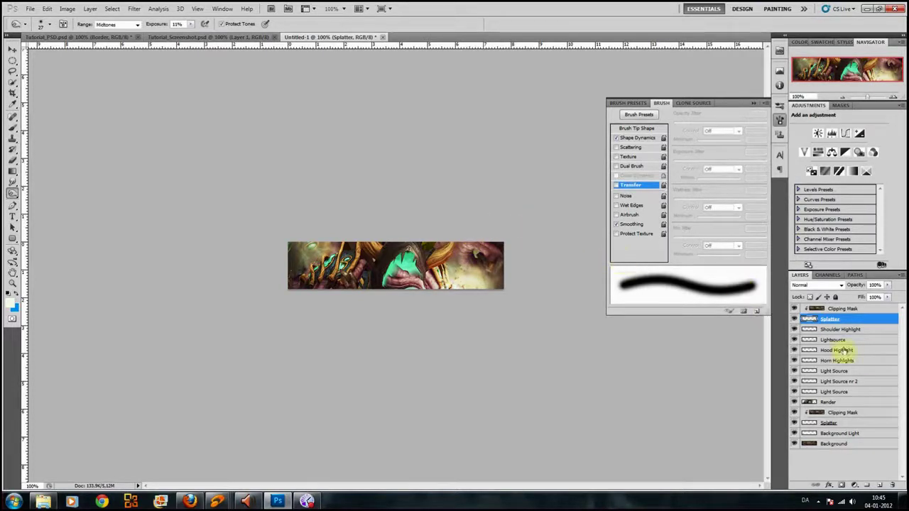
- Add a new layer above the topmost Clipping Mask and fill it with the merged RGB image using Apply Image
{"action": "left_click", "coordinate": [860, 309]}
{"action": "left_click", "coordinate": [879, 485]}
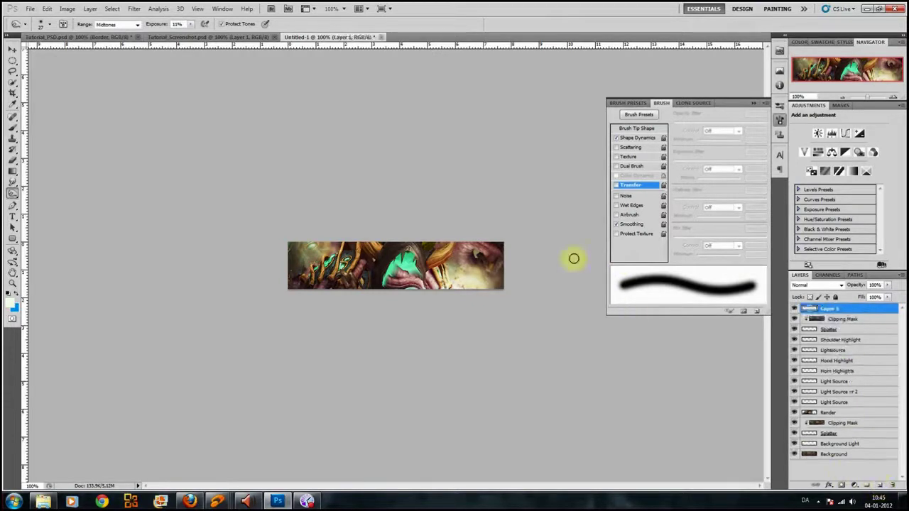
{"action": "left_click", "coordinate": [67, 8]}
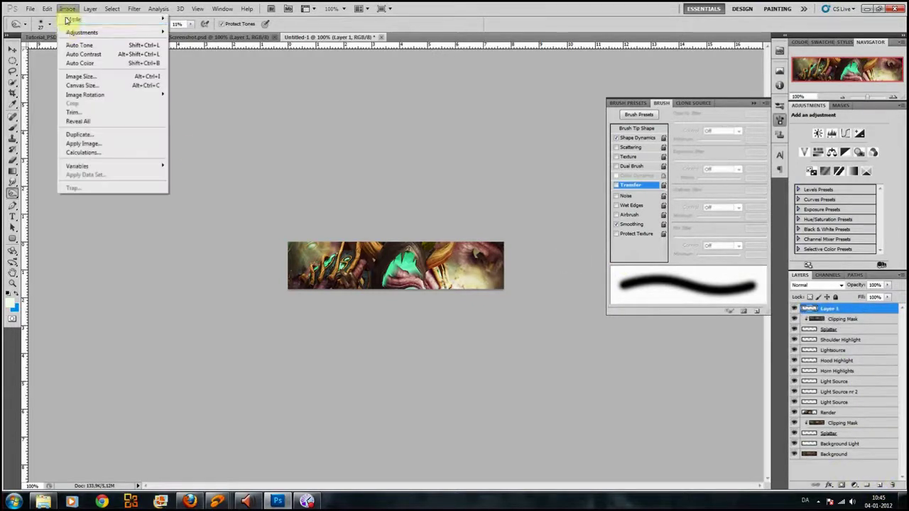
{"action": "left_click", "coordinate": [110, 146]}
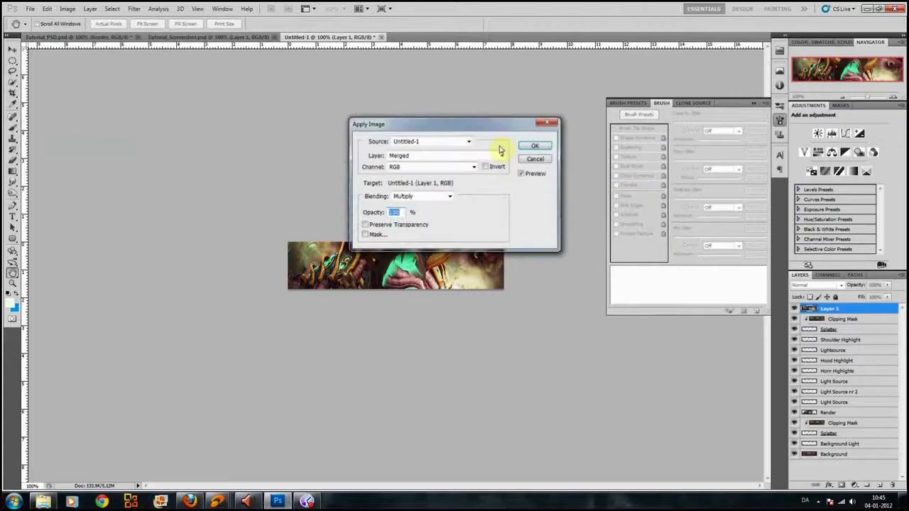
{"action": "left_click", "coordinate": [534, 146]}
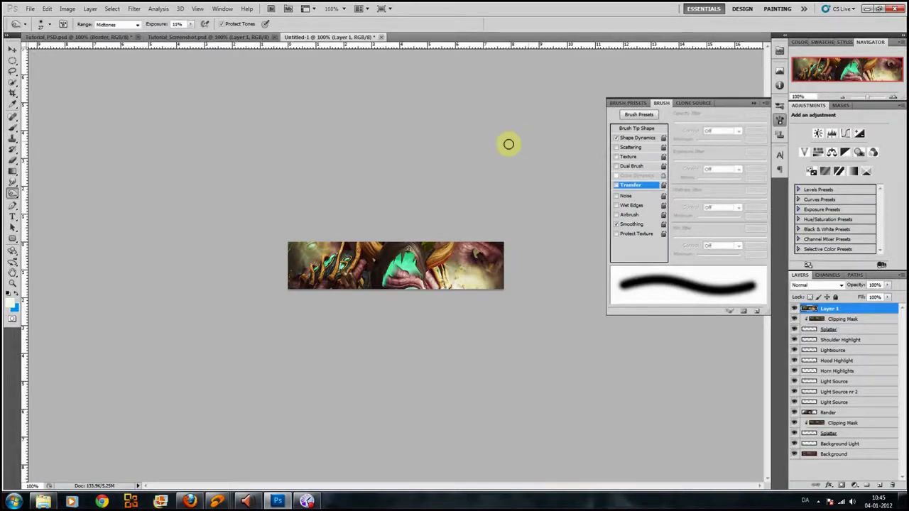
- Apply a Gaussian Blur to the merged copy on Layer 1
{"action": "left_click", "coordinate": [135, 9]}
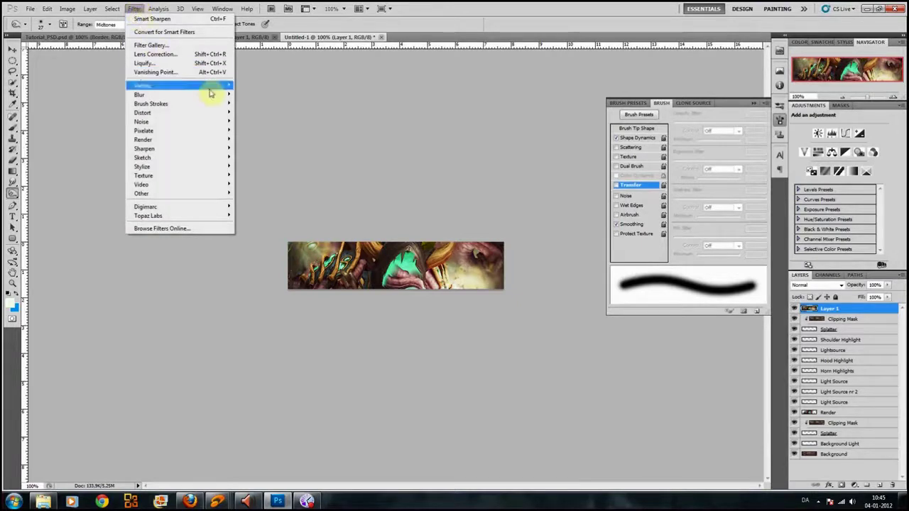
{"action": "mouse_move", "coordinate": [215, 95]}
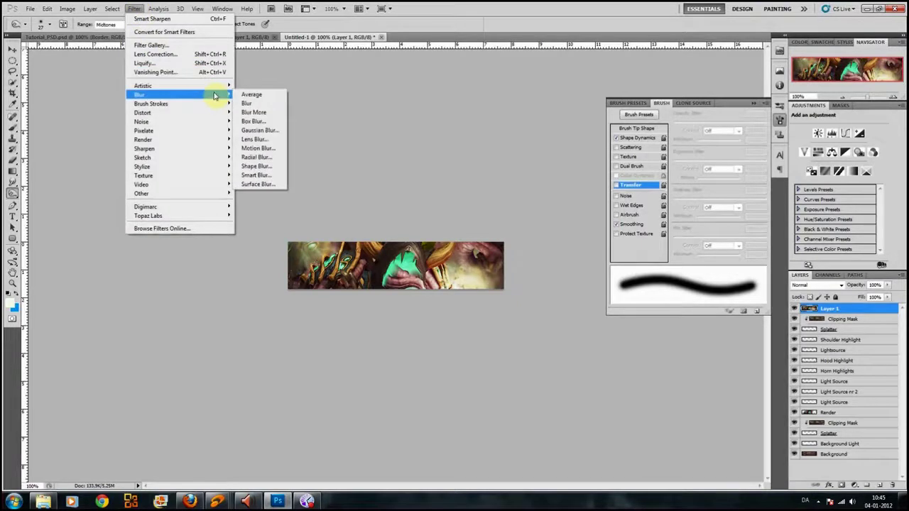
{"action": "left_click", "coordinate": [259, 130]}
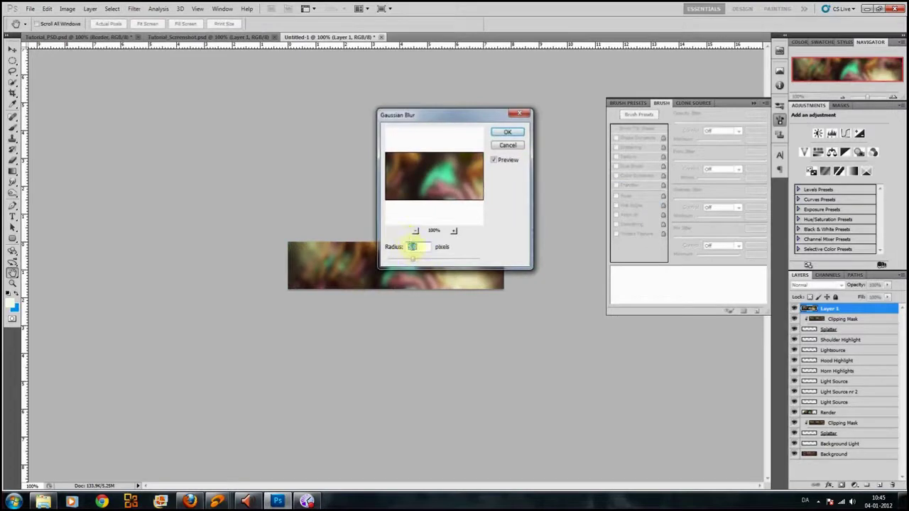
{"action": "left_click", "coordinate": [505, 133]}
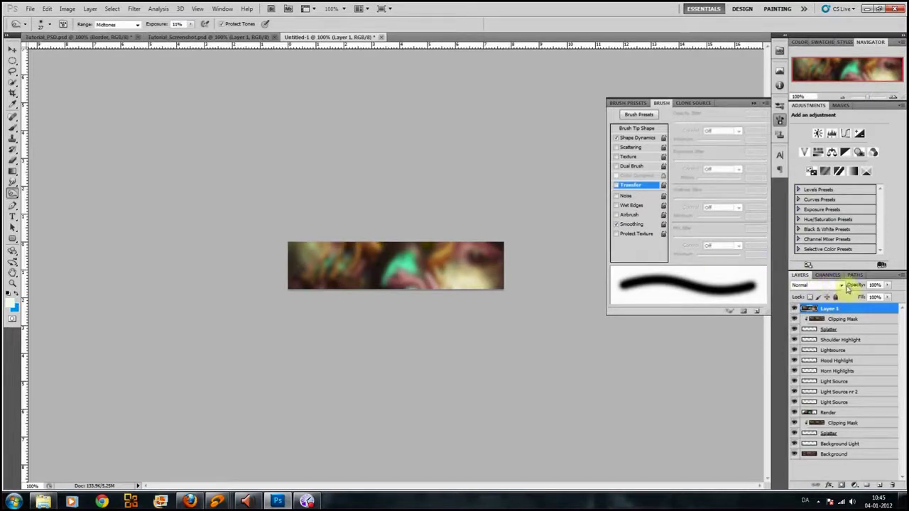
- Set Layer 1 to Soft Light blending at 35% opacity and toggle its visibility to compare the effect
{"action": "left_click", "coordinate": [839, 285]}
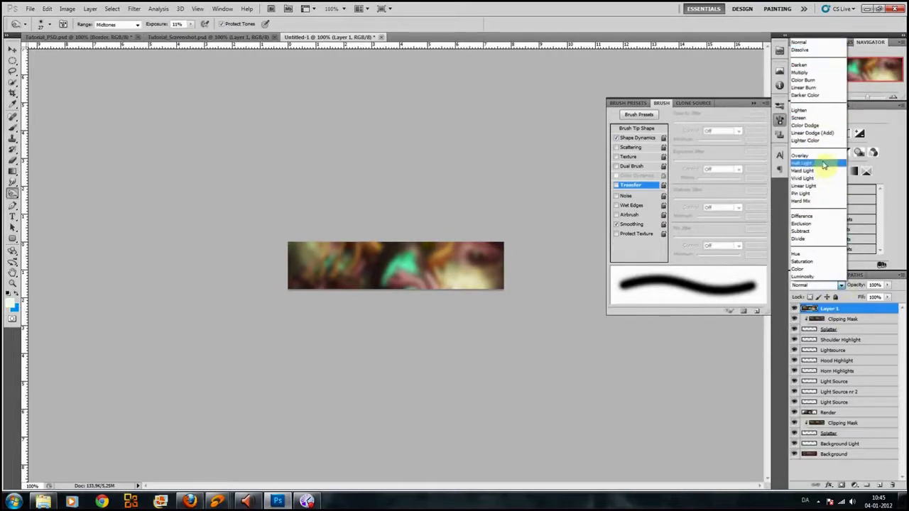
{"action": "left_click", "coordinate": [823, 164]}
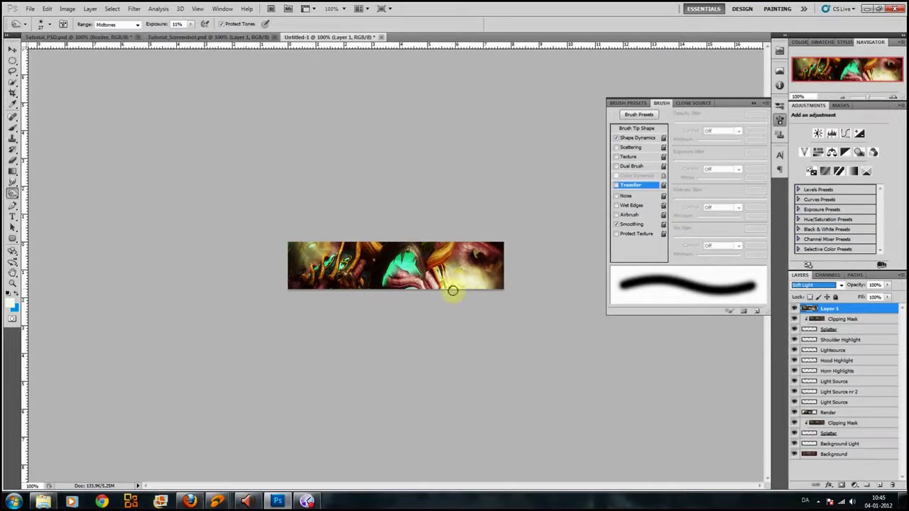
{"action": "left_click", "coordinate": [889, 286]}
{"action": "left_click_drag", "start_coordinate": [882, 297], "coordinate": [859, 298]}
{"action": "left_click", "coordinate": [793, 310]}
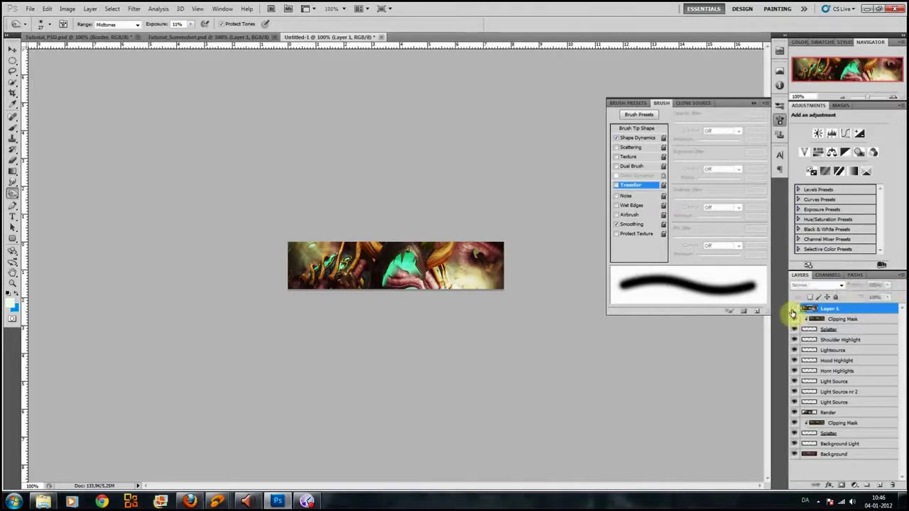
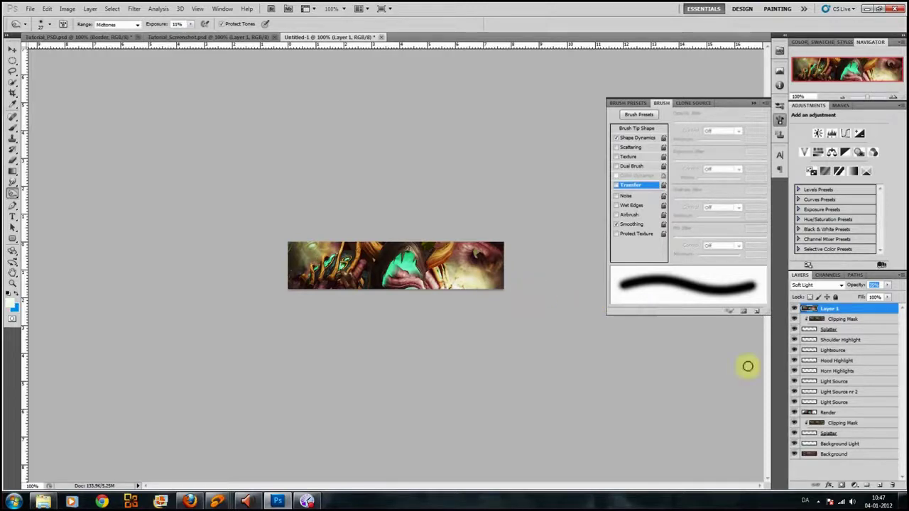
- Add a new layer named Topaz above Layer 1 and rename Layer 1 as Blur
{"action": "left_click", "coordinate": [880, 485]}
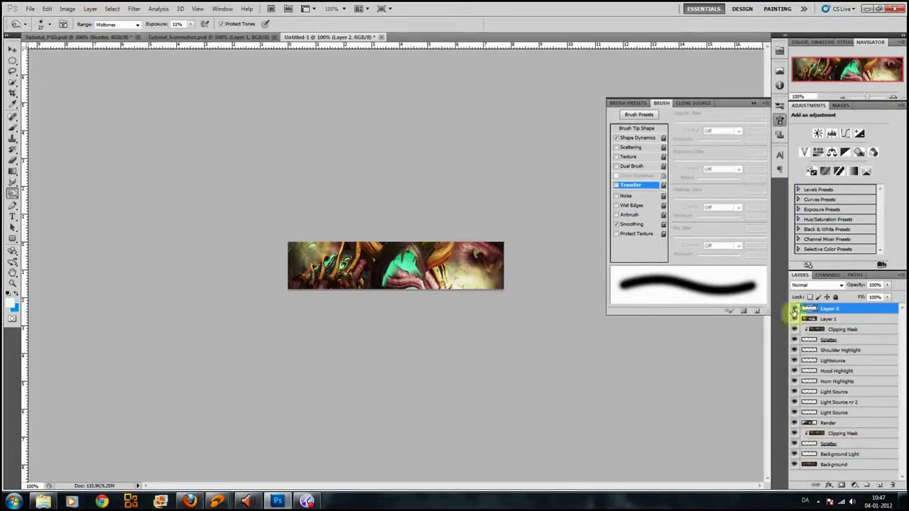
{"action": "left_click", "coordinate": [827, 320]}
{"action": "double_click", "coordinate": [827, 320]}
{"action": "type", "text": "Bl"}
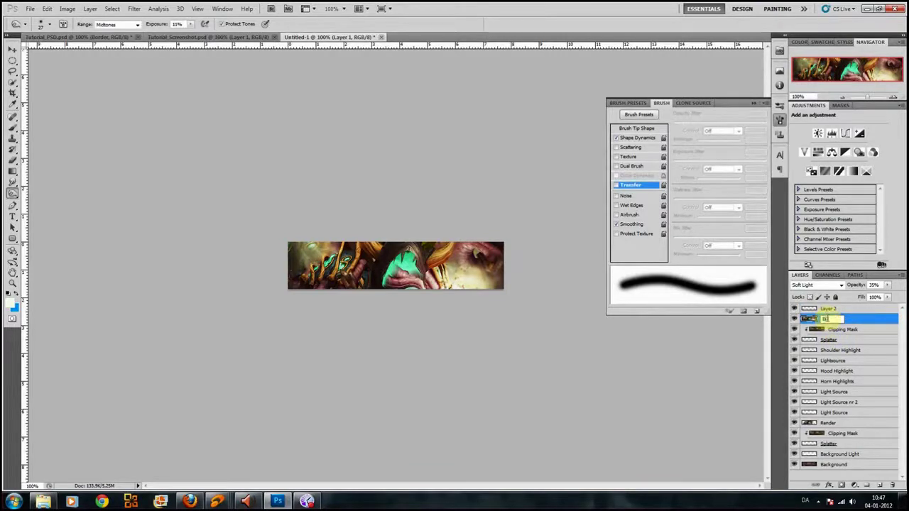
{"action": "left_click", "coordinate": [826, 309]}
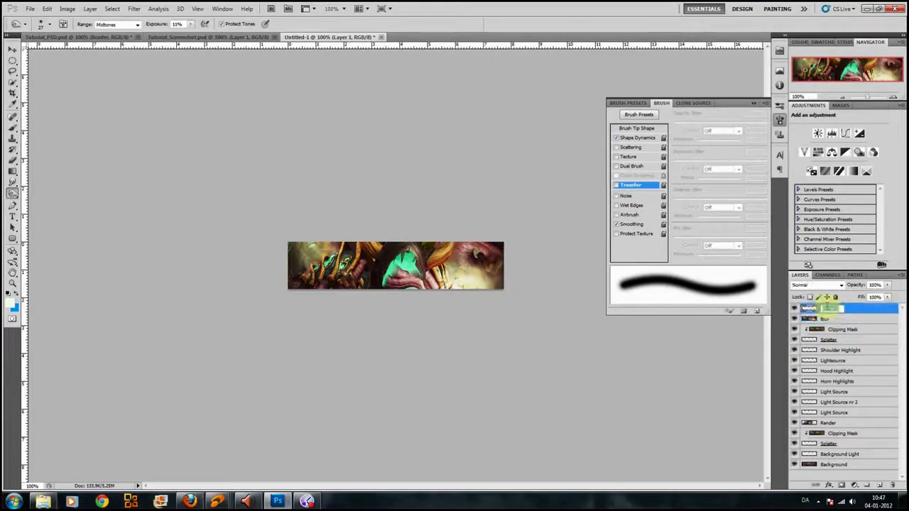
{"action": "double_click", "coordinate": [830, 309]}
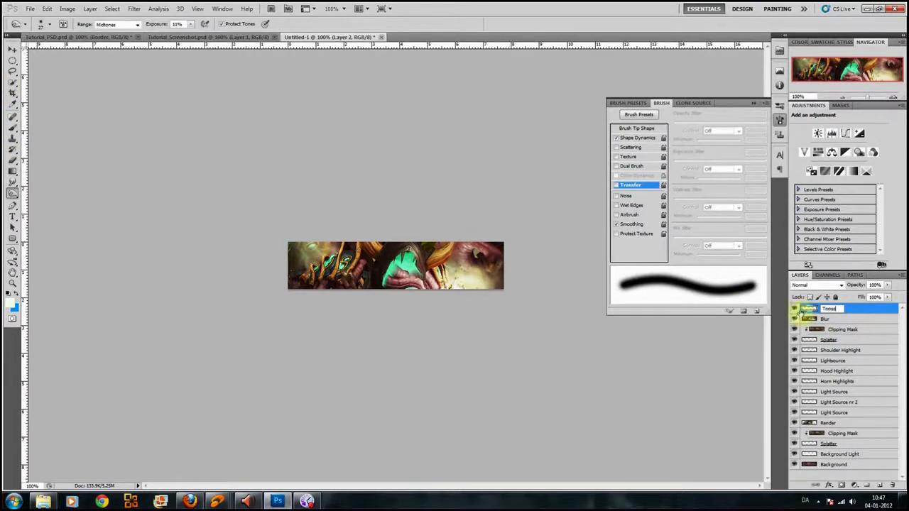
- Confirm the Topaz layer name and fill the layer with the merged RGB image using Apply Image
{"action": "left_click", "coordinate": [859, 311]}
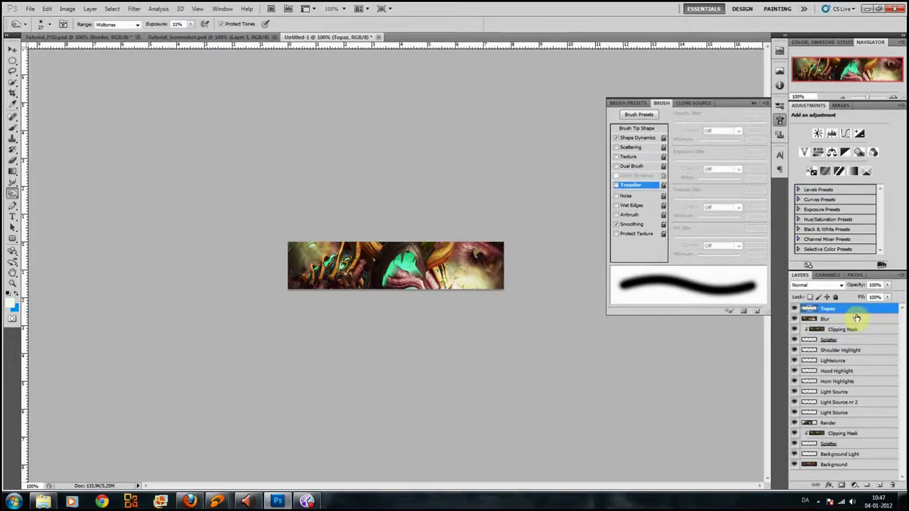
{"action": "left_click", "coordinate": [67, 9]}
{"action": "left_click", "coordinate": [108, 147]}
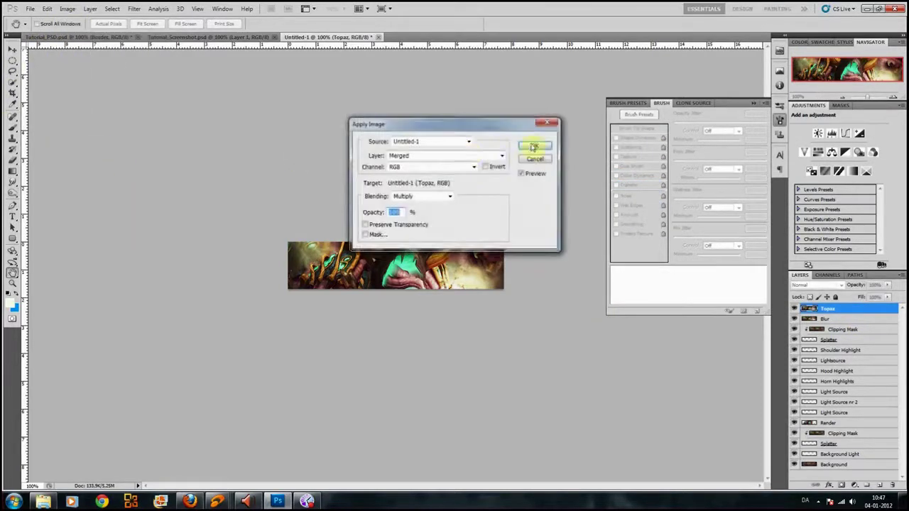
{"action": "left_click", "coordinate": [529, 157]}
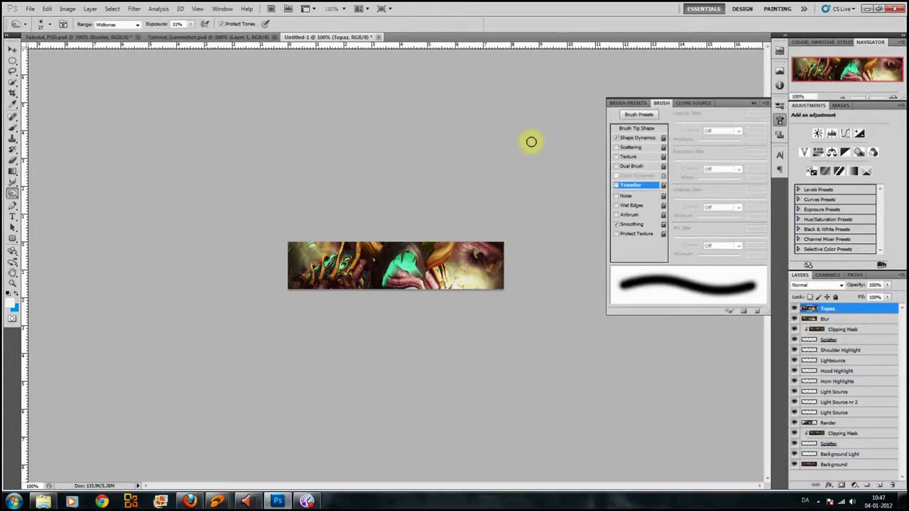
- Run the Topaz Clean 3 filter on the Topaz layer with clean strength 0, edge accent 1 and sharpness 1.07
{"action": "left_click", "coordinate": [130, 9]}
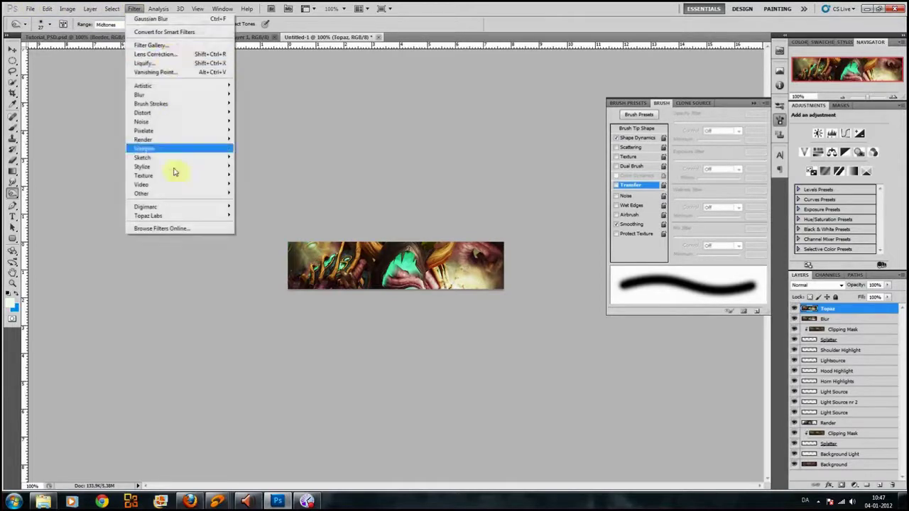
{"action": "mouse_move", "coordinate": [211, 217]}
{"action": "left_click", "coordinate": [260, 216]}
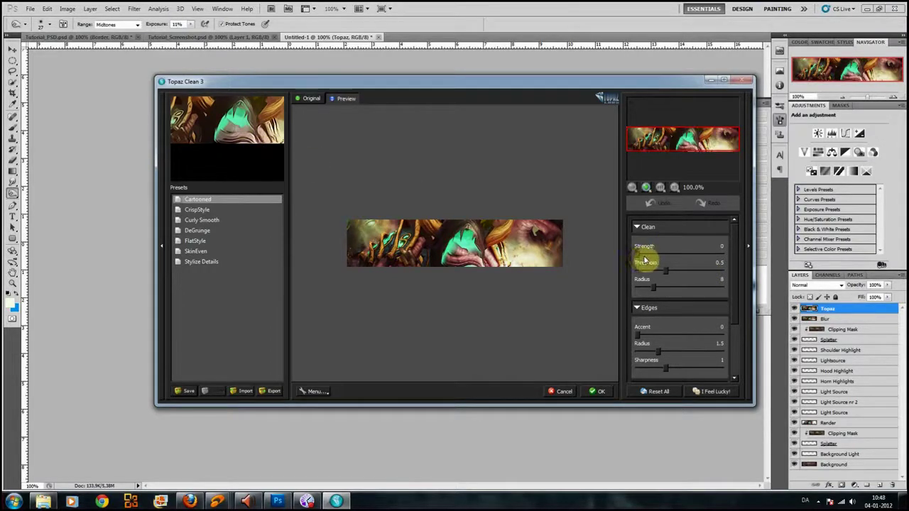
{"action": "left_click_drag", "start_coordinate": [638, 338], "coordinate": [662, 338]}
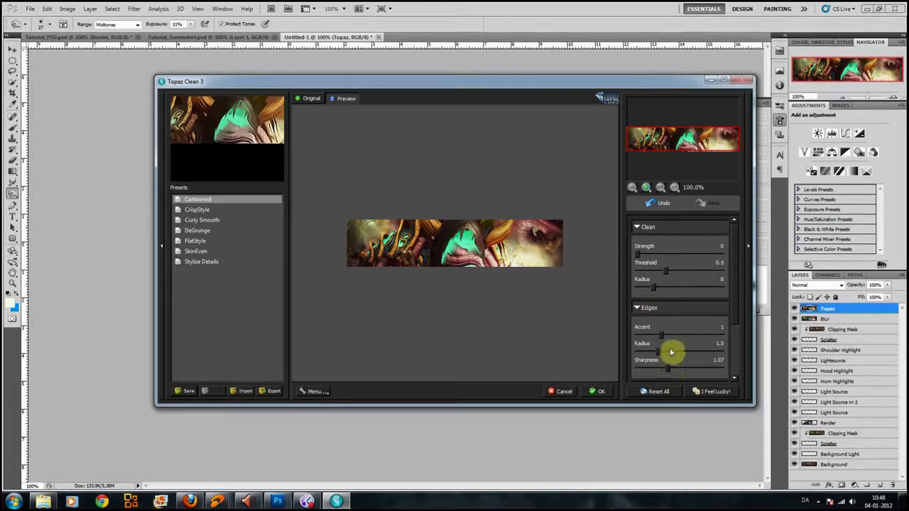
{"action": "left_click_drag", "start_coordinate": [643, 255], "coordinate": [685, 258]}
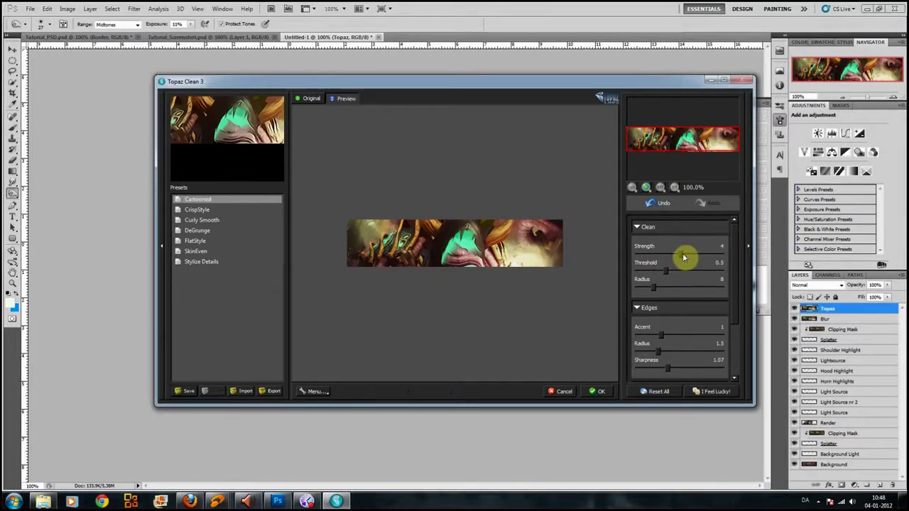
{"action": "left_click_drag", "start_coordinate": [681, 259], "coordinate": [672, 258]}
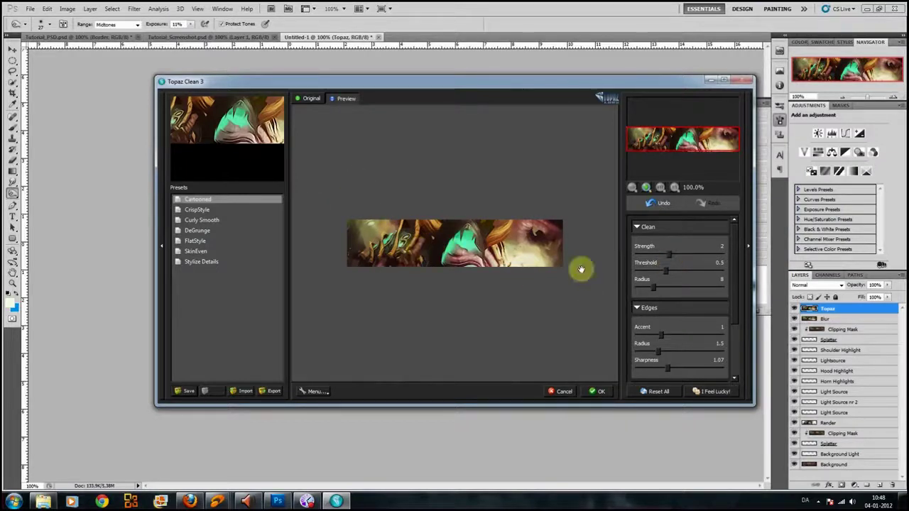
{"action": "left_click_drag", "start_coordinate": [644, 262], "coordinate": [625, 263]}
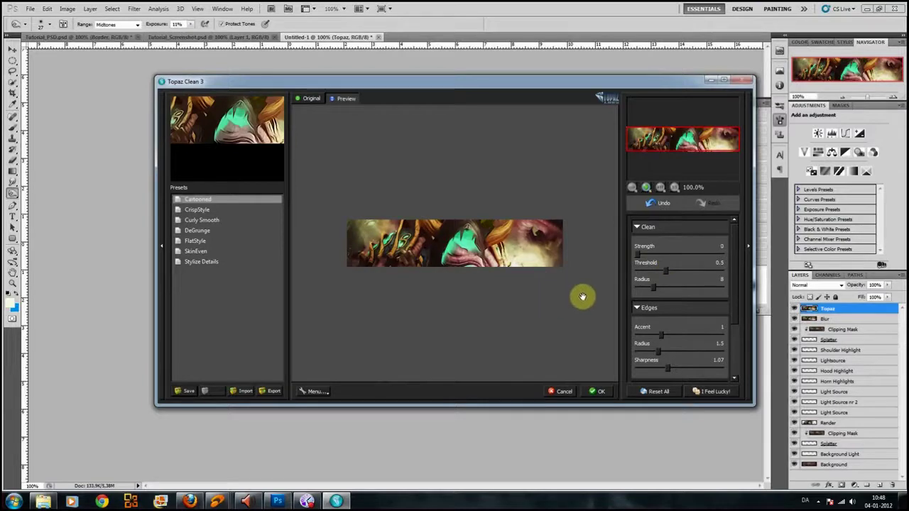
{"action": "left_click", "coordinate": [601, 391]}
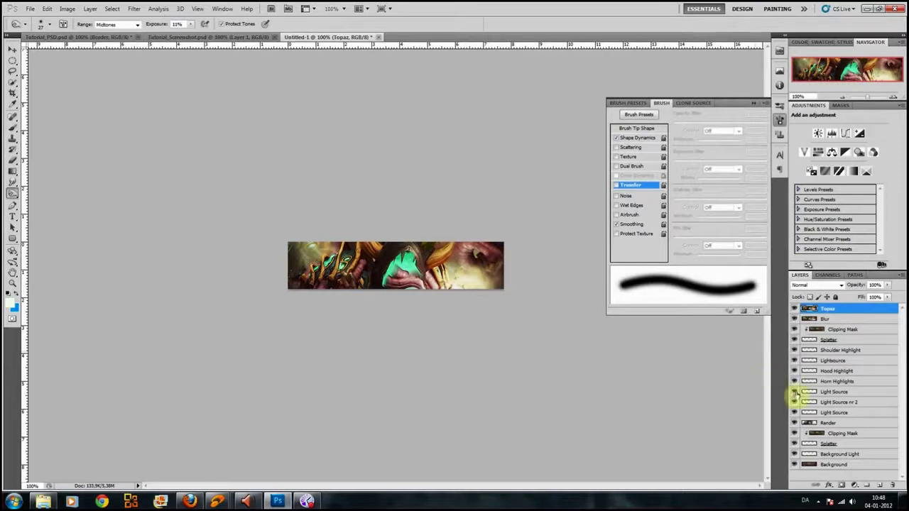
- Add a layer above Topaz, fill it with the merged RGB image using Apply Image, and name it Shadow Fix
{"action": "key", "text": "ctrl+shift+alt+e"}
{"action": "left_click", "coordinate": [67, 9]}
{"action": "left_click", "coordinate": [111, 145]}
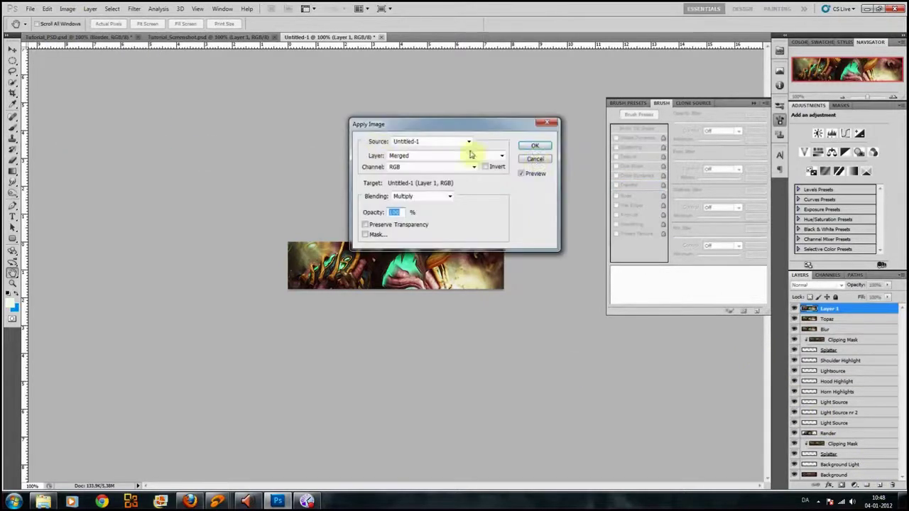
{"action": "left_click", "coordinate": [537, 146]}
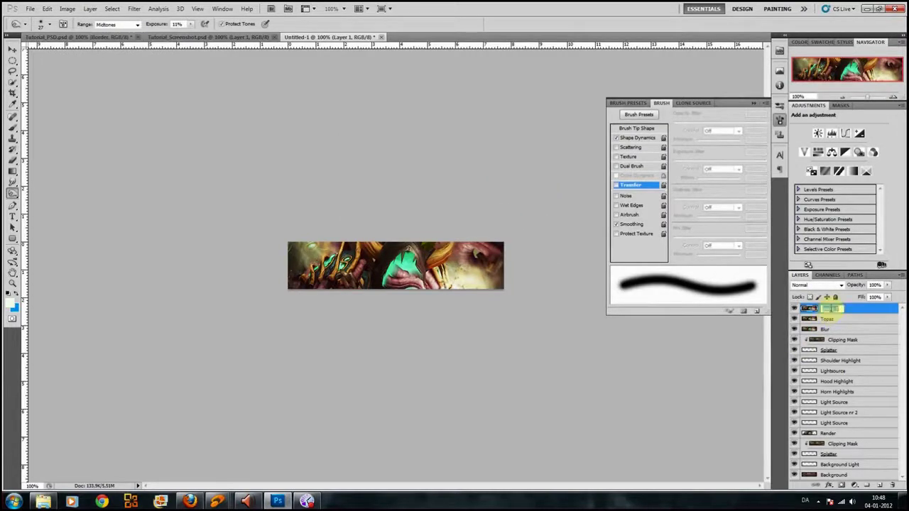
{"action": "left_click", "coordinate": [831, 313]}
{"action": "type", "text": "Shadow Fix"}
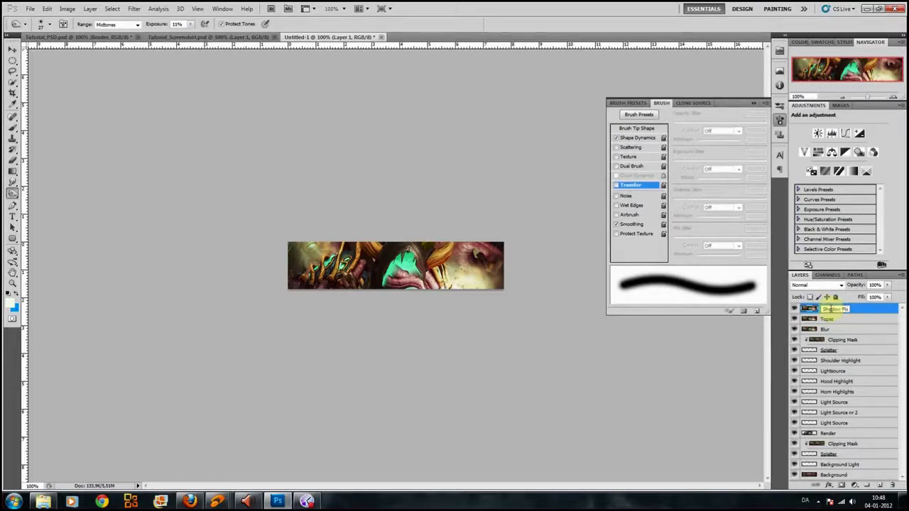
{"action": "key", "text": "Return"}
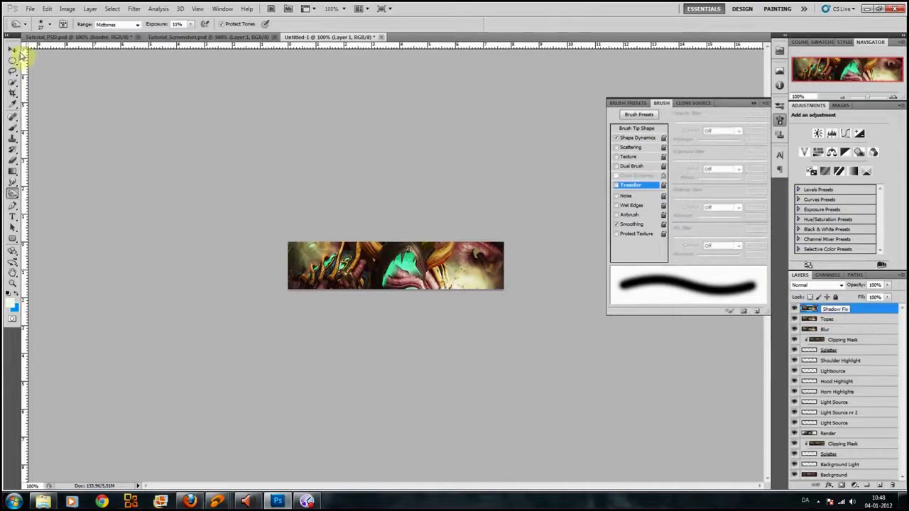
- Set the Burn tool to a soft 65 px brush tip for work on the Shadow Fix layer
{"action": "key", "text": "z"}
{"action": "left_click", "coordinate": [392, 279]}
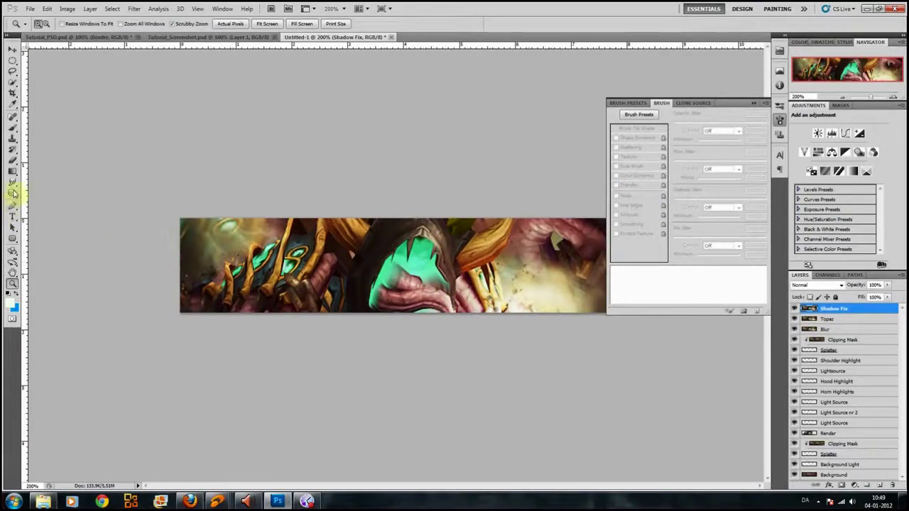
{"action": "left_click", "coordinate": [13, 195]}
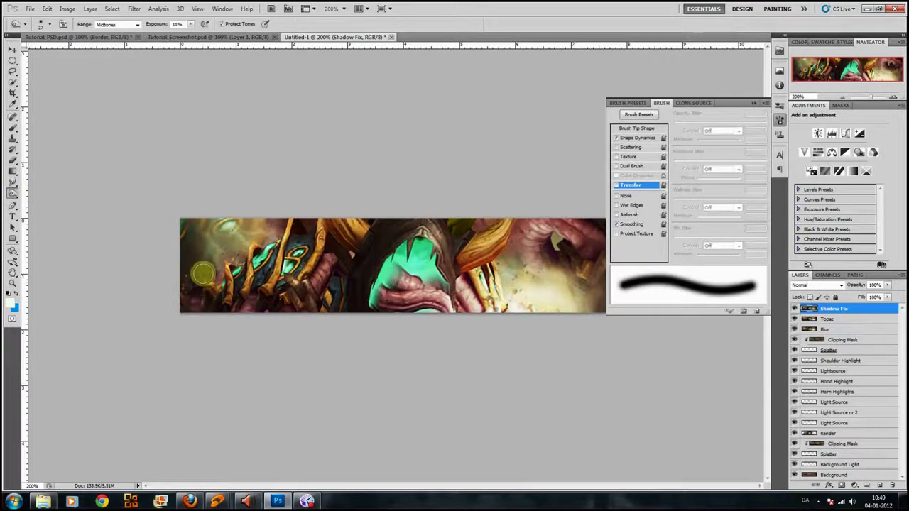
{"action": "right_click", "coordinate": [201, 281]}
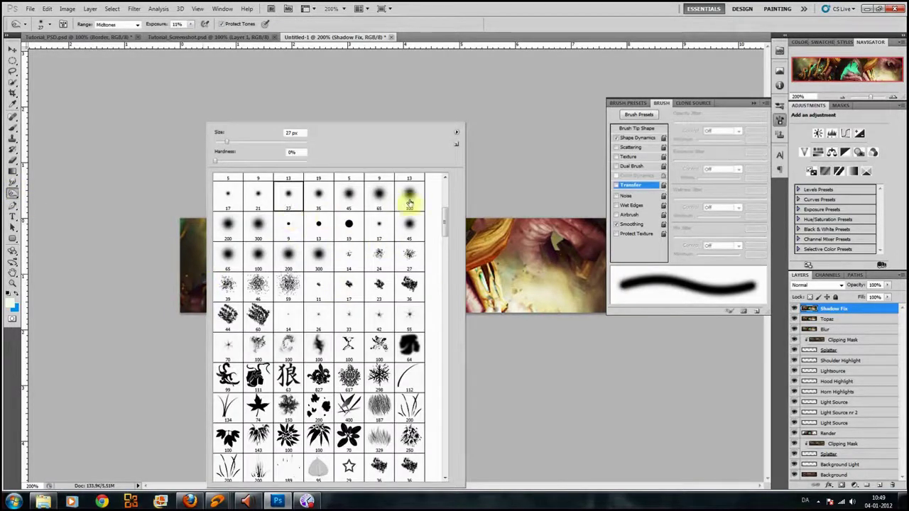
{"action": "left_click", "coordinate": [378, 194]}
{"action": "key", "text": "Return"}
{"action": "key", "text": "z"}
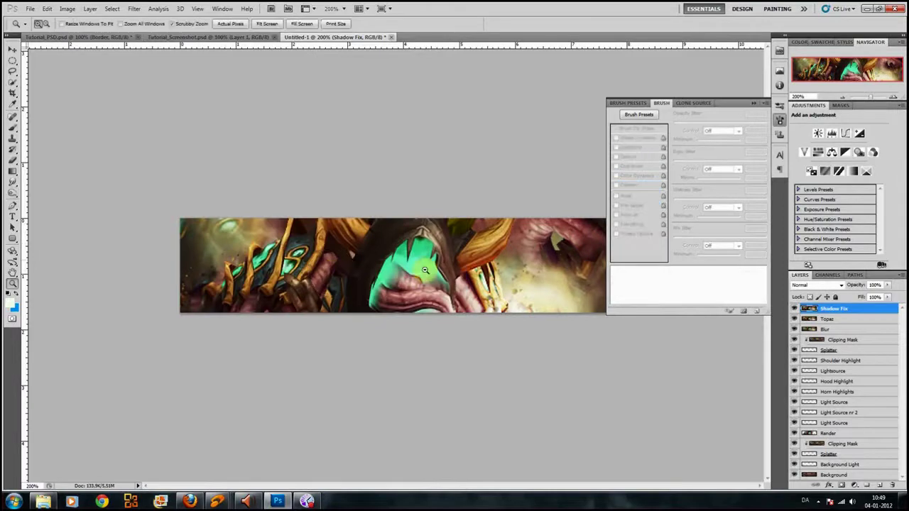
{"action": "left_click", "coordinate": [423, 283], "text": "alt"}
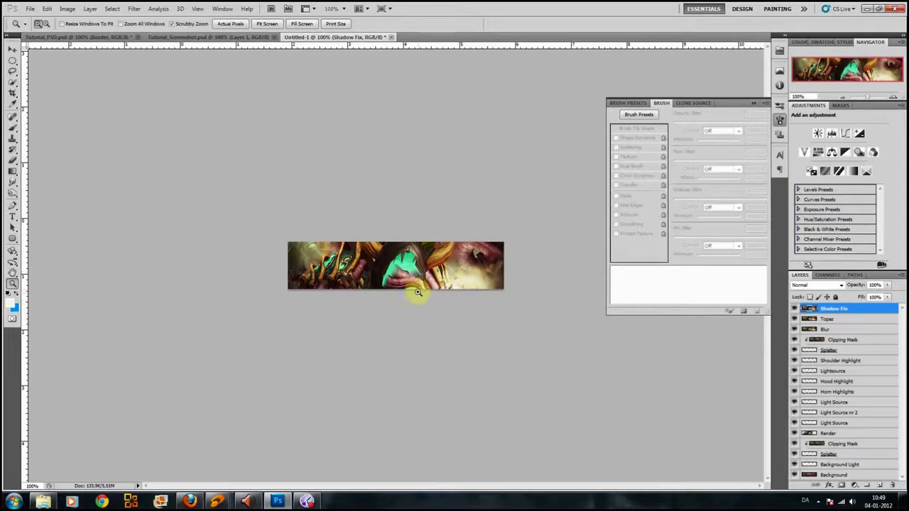
{"action": "left_click", "coordinate": [13, 193]}
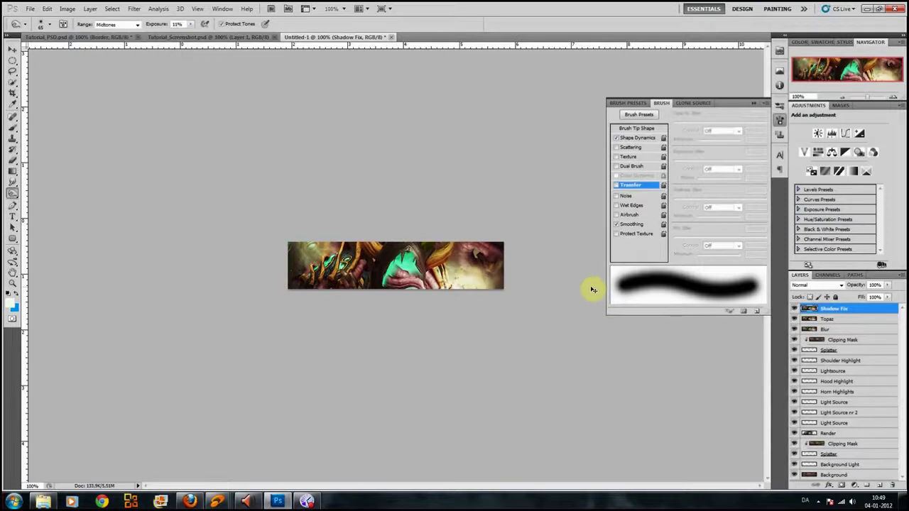
- Select the area outside the Render layer's creature, burn the background along the banner's right edge, and clear the selection
{"action": "left_click", "coordinate": [809, 433], "text": "ctrl"}
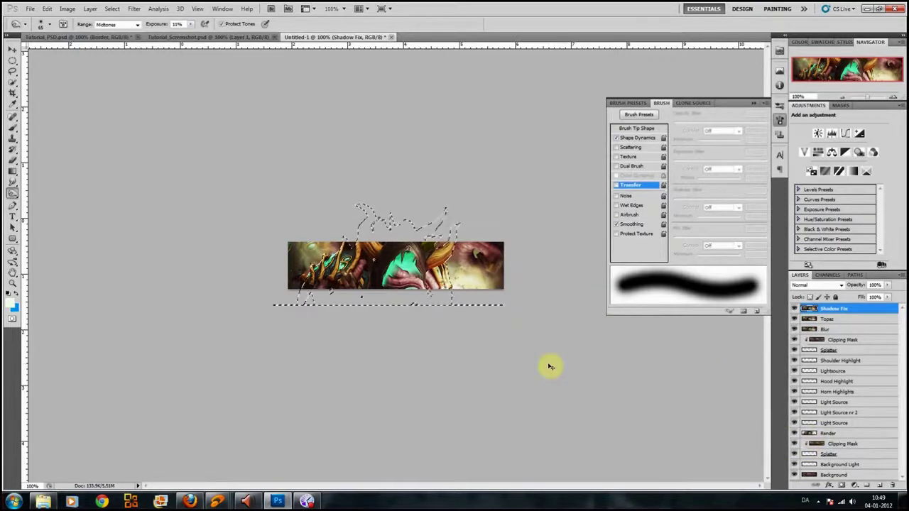
{"action": "key", "text": "ctrl+a"}
{"action": "mouse_move", "coordinate": [497, 255]}
{"action": "left_mouse_down"}
{"action": "mouse_move", "coordinate": [475, 238]}
{"action": "mouse_move", "coordinate": [433, 244]}
{"action": "mouse_move", "coordinate": [482, 238]}
{"action": "mouse_move", "coordinate": [497, 243]}
{"action": "mouse_move", "coordinate": [485, 252]}
{"action": "mouse_move", "coordinate": [321, 236]}
{"action": "mouse_move", "coordinate": [395, 236]}
{"action": "mouse_move", "coordinate": [369, 245]}
{"action": "mouse_move", "coordinate": [469, 237]}
{"action": "mouse_move", "coordinate": [490, 242]}
{"action": "mouse_move", "coordinate": [513, 272]}
{"action": "left_mouse_up"}
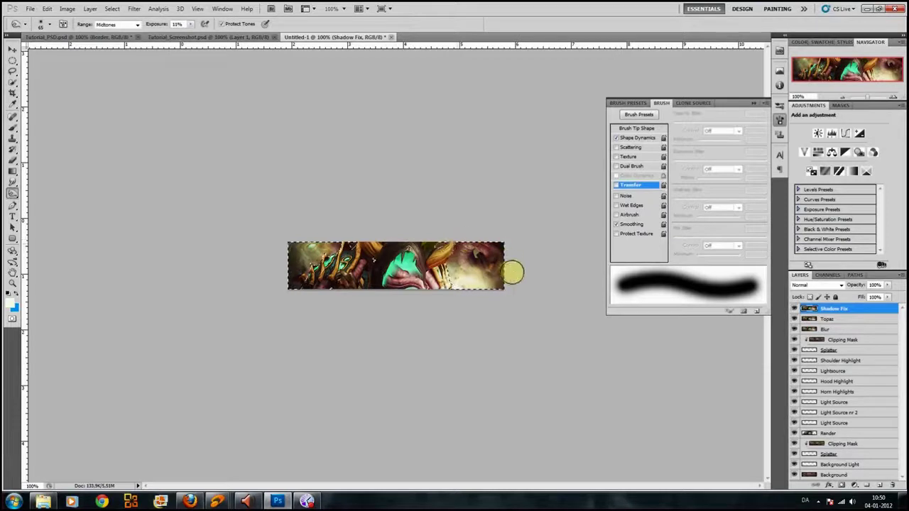
{"action": "key", "text": "ctrl+d"}
{"action": "left_click", "coordinate": [553, 308]}
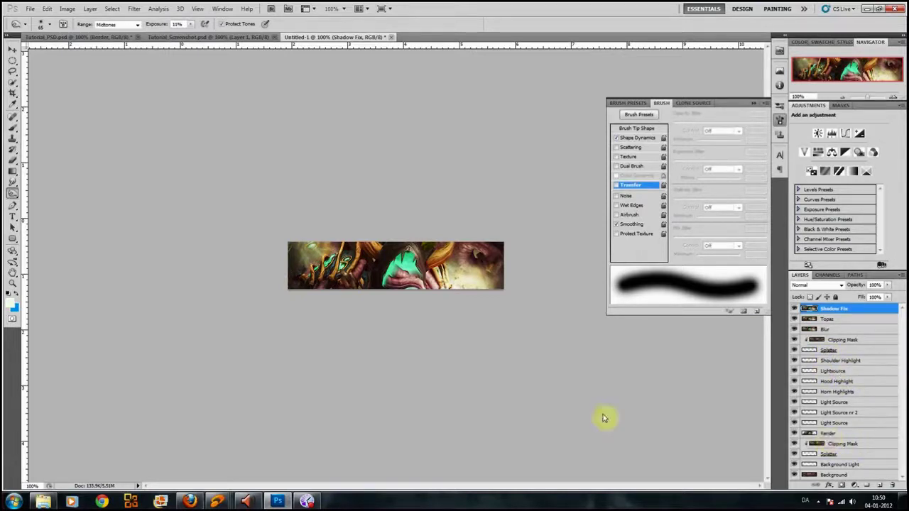
- Load the lower Splatter layer's shape as a selection
{"action": "key", "text": "z"}
{"action": "left_click_drag", "start_coordinate": [328, 279], "coordinate": [519, 330]}
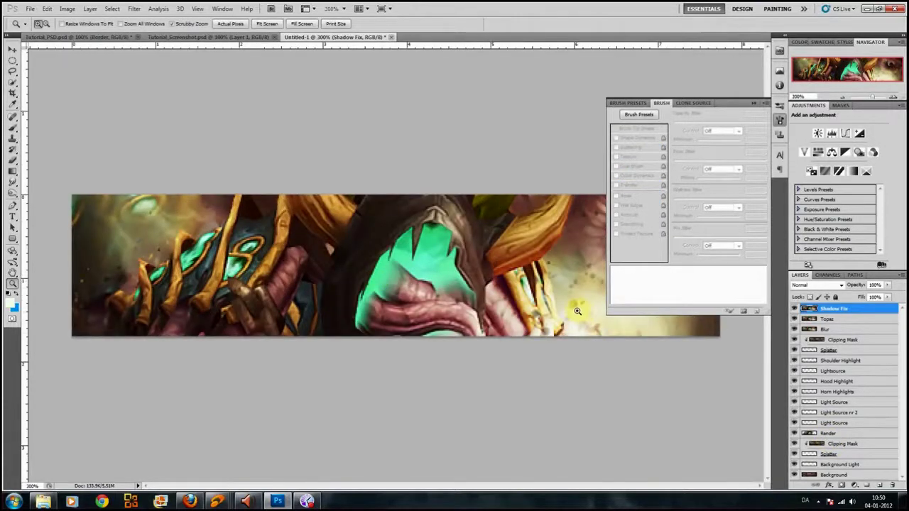
{"action": "left_click", "coordinate": [623, 339], "text": "alt"}
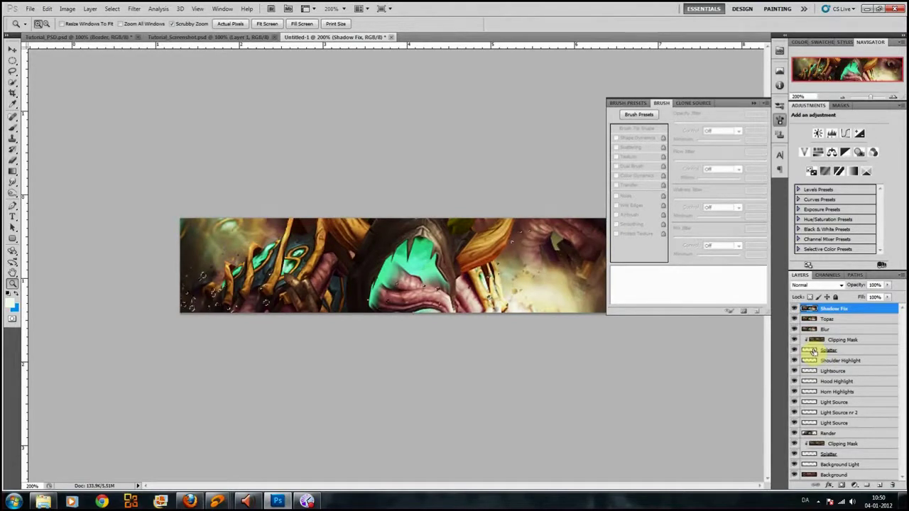
{"action": "left_click", "coordinate": [827, 454], "text": "ctrl"}
{"action": "left_click", "coordinate": [810, 454], "text": "ctrl"}
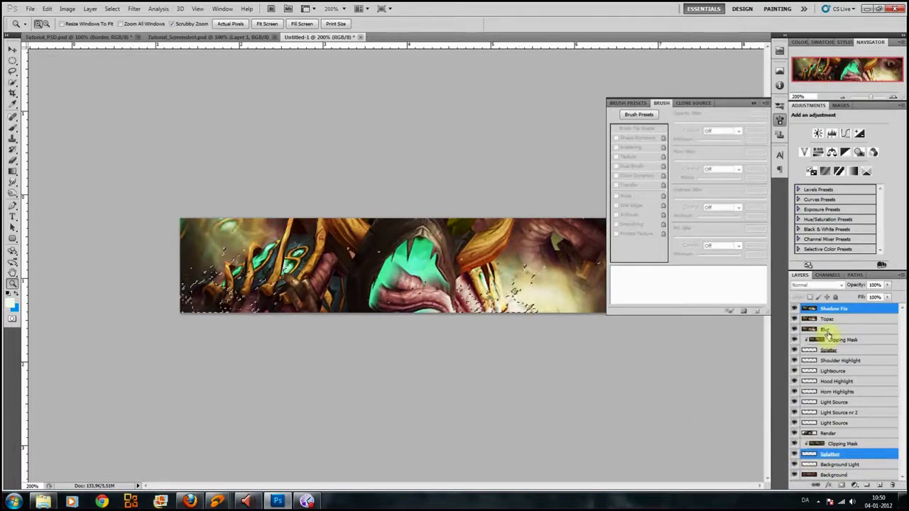
- Add a new layer above Shadow Fix and set its blending mode to Overlay
{"action": "left_click", "coordinate": [857, 314]}
{"action": "left_click", "coordinate": [880, 485]}
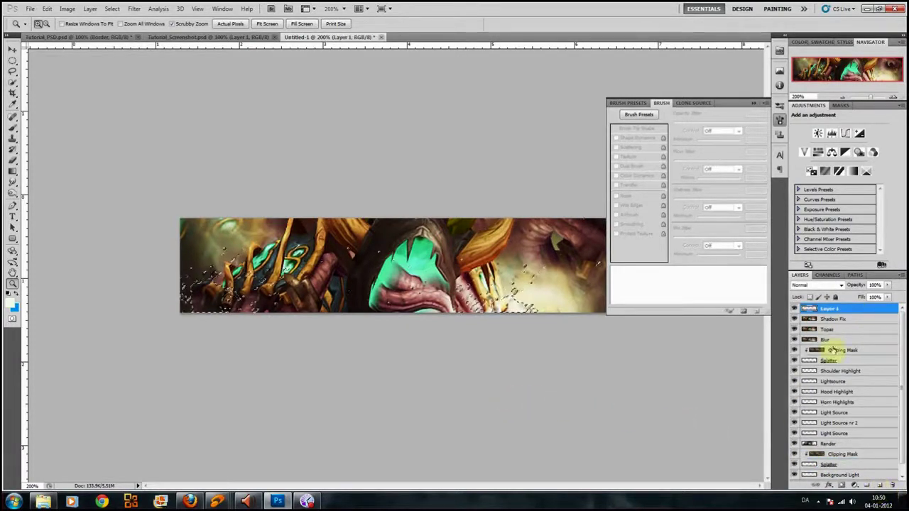
{"action": "left_click", "coordinate": [842, 285]}
{"action": "left_click", "coordinate": [813, 160]}
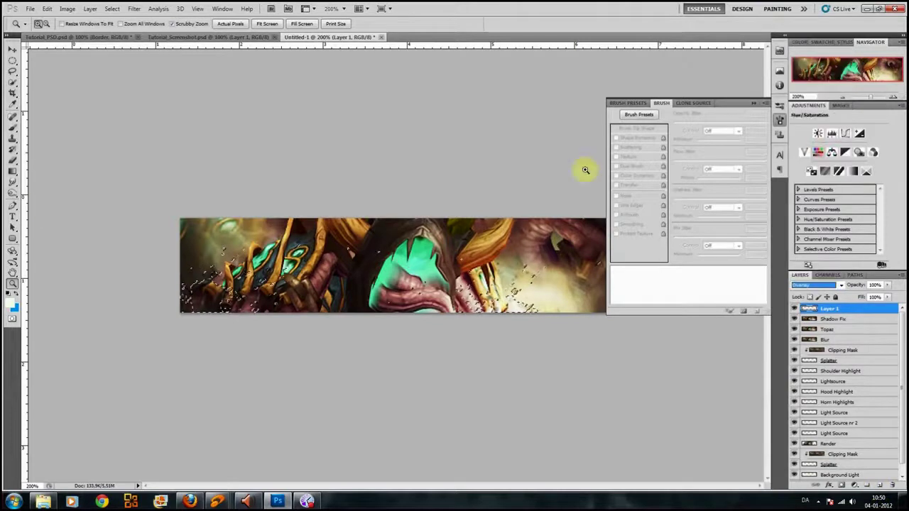
- Set the Brush tool to the soft 27 px round tip for painting on Layer 1
{"action": "left_click", "coordinate": [12, 127]}
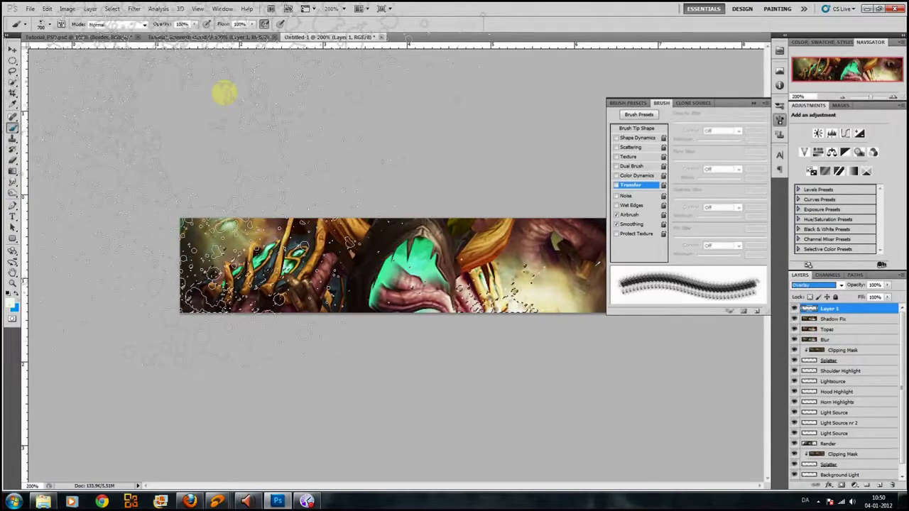
{"action": "right_click", "coordinate": [574, 357]}
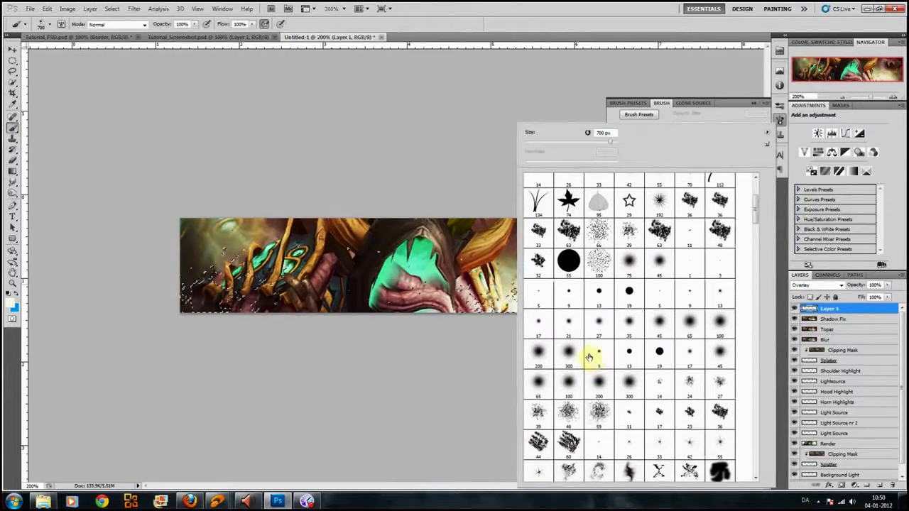
{"action": "left_click", "coordinate": [600, 321]}
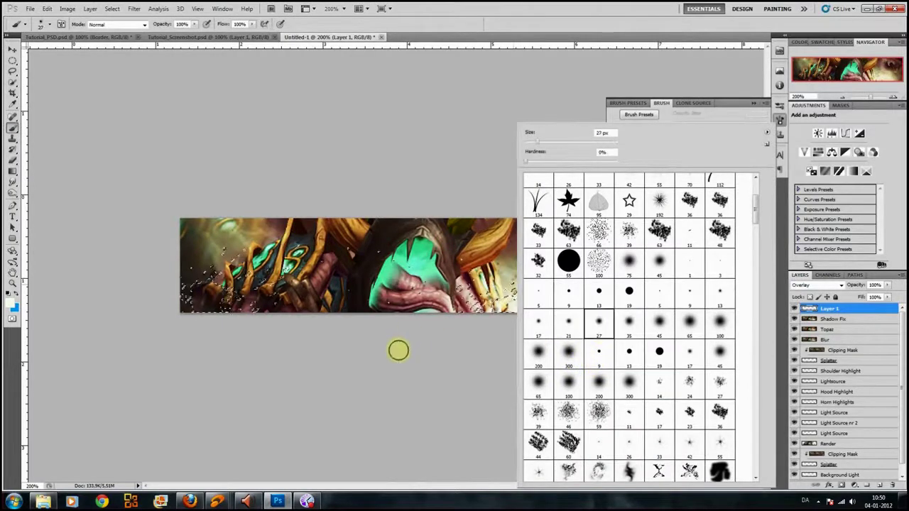
{"action": "left_click", "coordinate": [398, 351]}
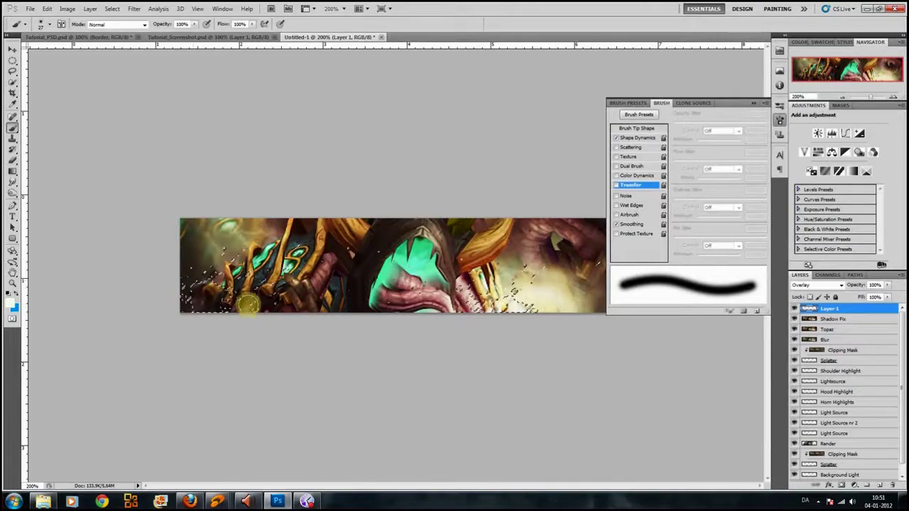
- Paint soft highlights over the selected splatters at the banner's left side on Layer 1, clear the selection, and check the result at 100%
{"action": "key", "text": "z"}
{"action": "mouse_move", "coordinate": [216, 302]}
{"action": "left_mouse_down"}
{"action": "mouse_move", "coordinate": [424, 276]}
{"action": "mouse_move", "coordinate": [409, 311]}
{"action": "left_mouse_up"}
{"action": "key", "text": "b"}
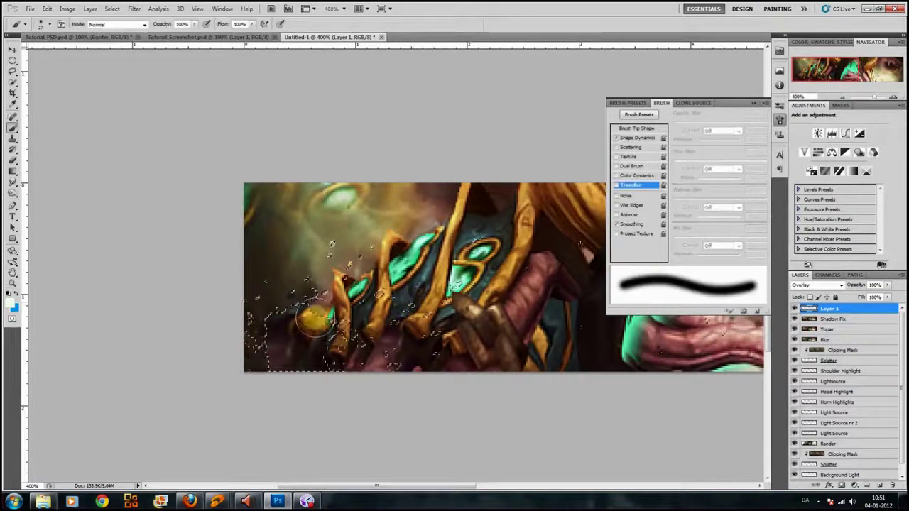
{"action": "mouse_move", "coordinate": [419, 291]}
{"action": "left_mouse_down"}
{"action": "mouse_move", "coordinate": [277, 268]}
{"action": "mouse_move", "coordinate": [271, 277]}
{"action": "left_mouse_up"}
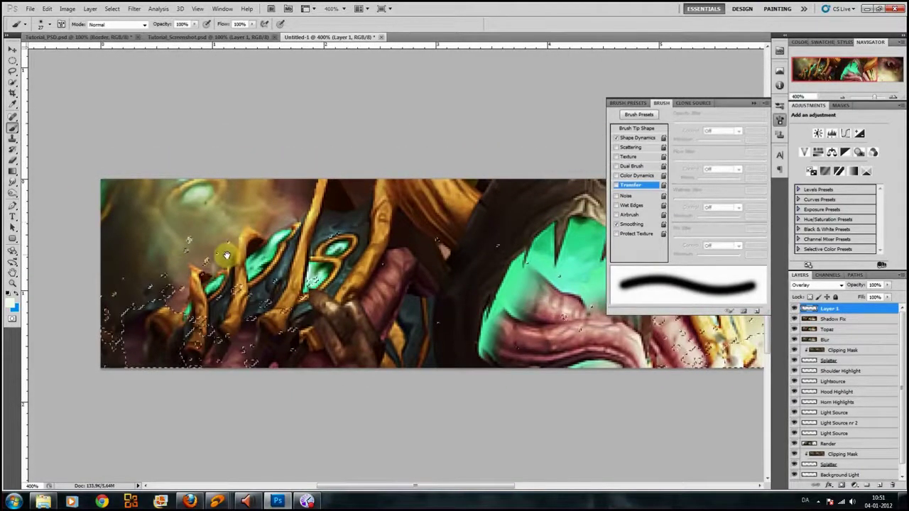
{"action": "left_click", "coordinate": [177, 244]}
{"action": "left_click_drag", "start_coordinate": [177, 243], "coordinate": [500, 325]}
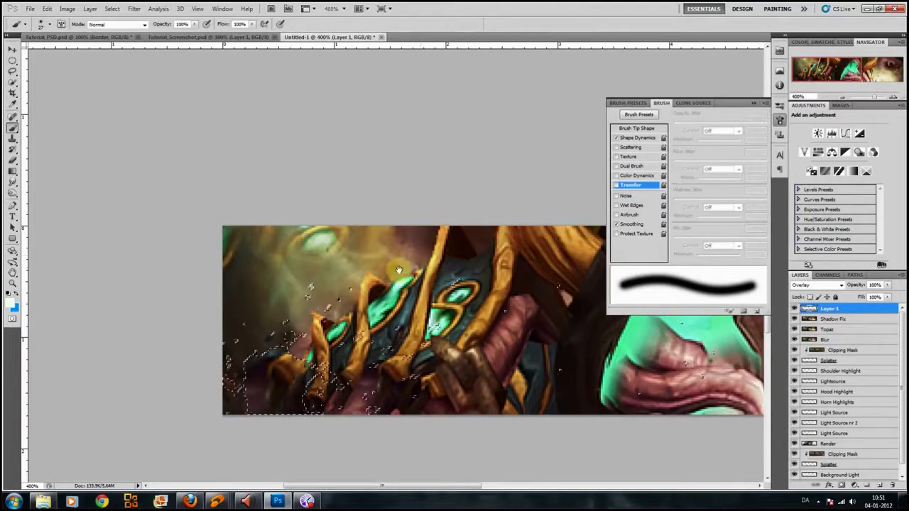
{"action": "left_click_drag", "start_coordinate": [423, 256], "coordinate": [516, 253]}
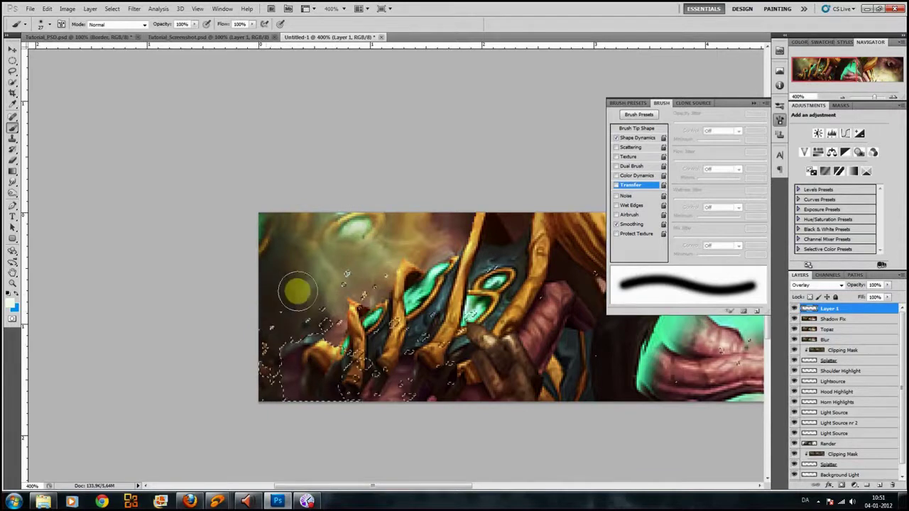
{"action": "key", "text": "ctrl+d"}
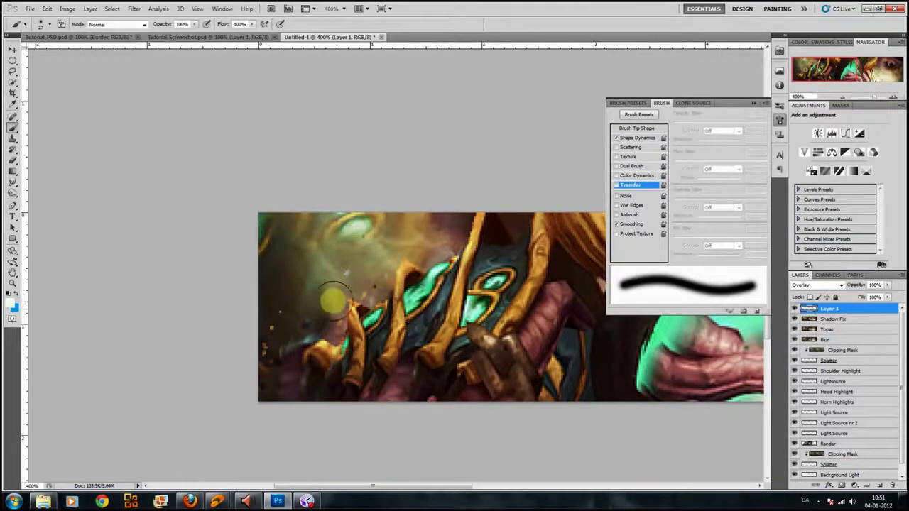
{"action": "left_click", "coordinate": [796, 310]}
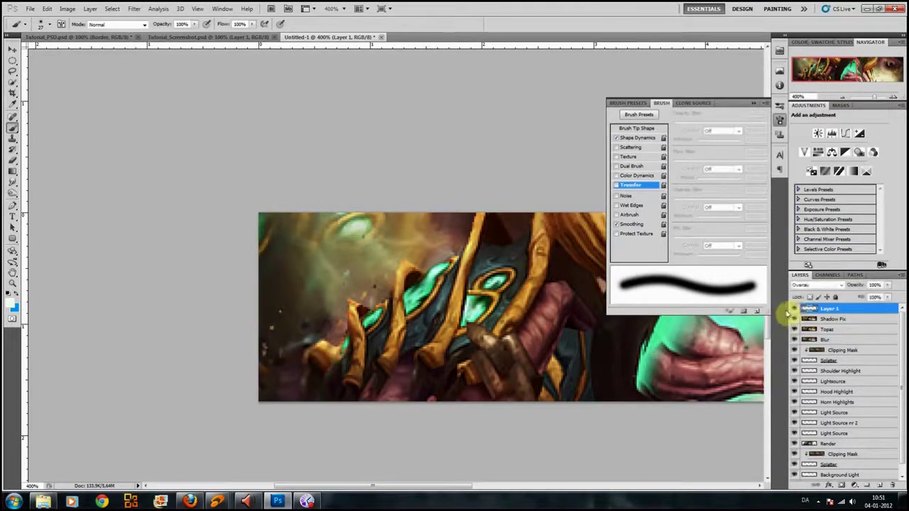
{"action": "key", "text": "z"}
{"action": "left_click", "coordinate": [454, 316], "text": "alt"}
{"action": "left_click", "coordinate": [463, 305], "text": "alt"}
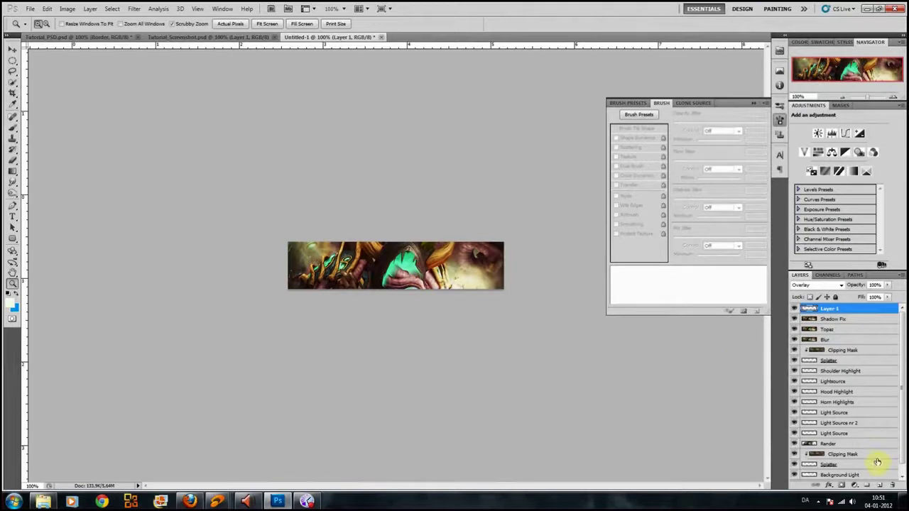
{"action": "left_click", "coordinate": [854, 485]}
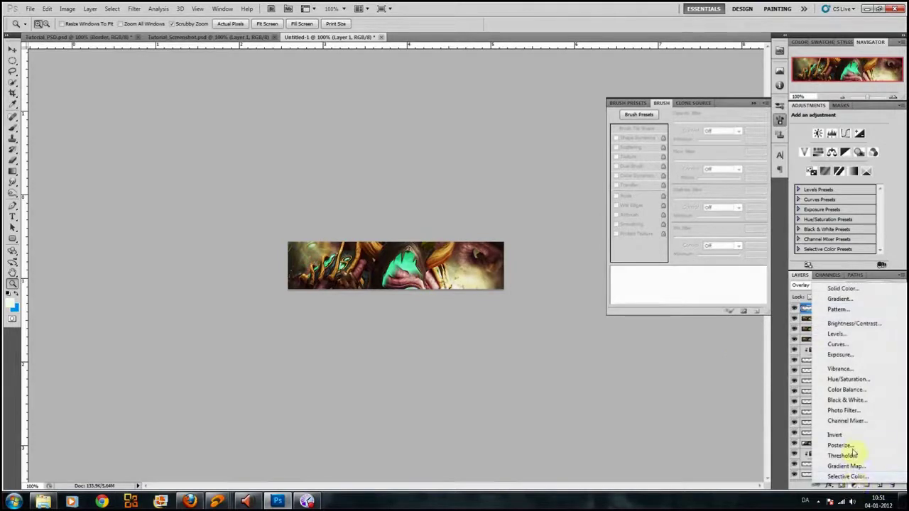
{"action": "left_click", "coordinate": [855, 488]}
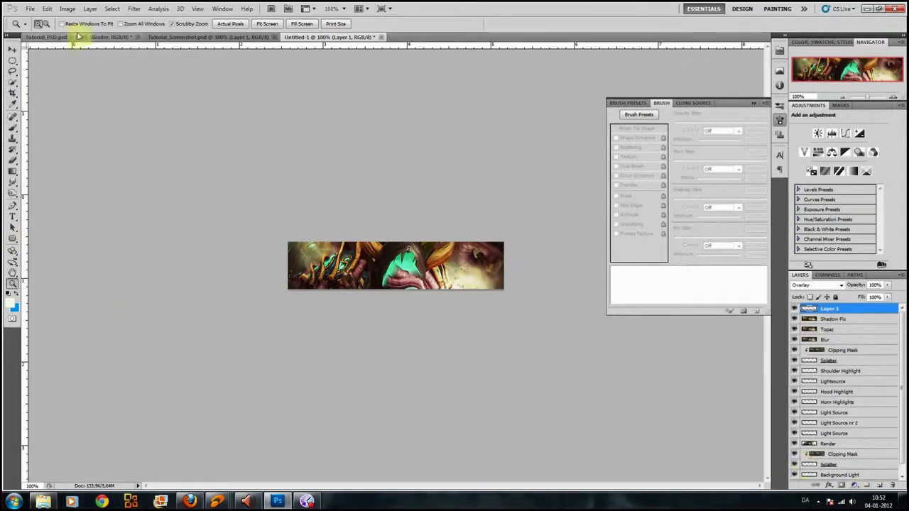
{"action": "left_click", "coordinate": [68, 12]}
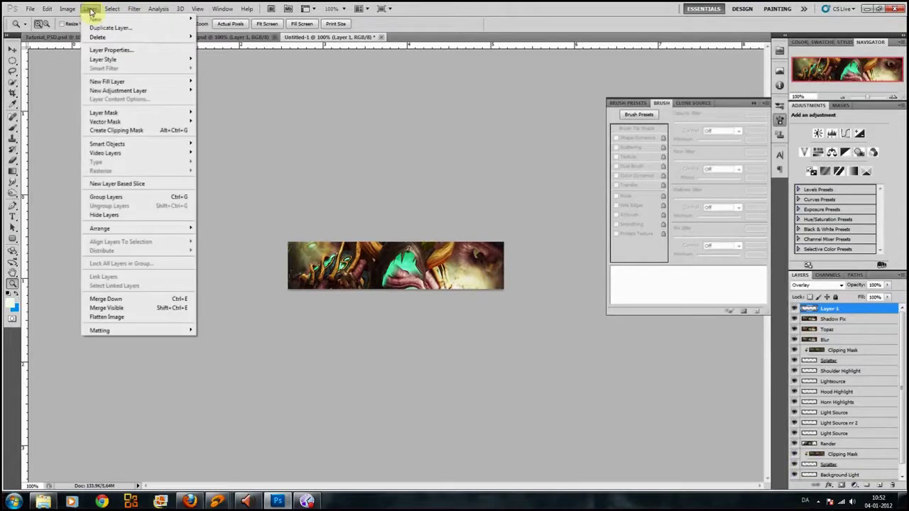
{"action": "mouse_move", "coordinate": [90, 33]}
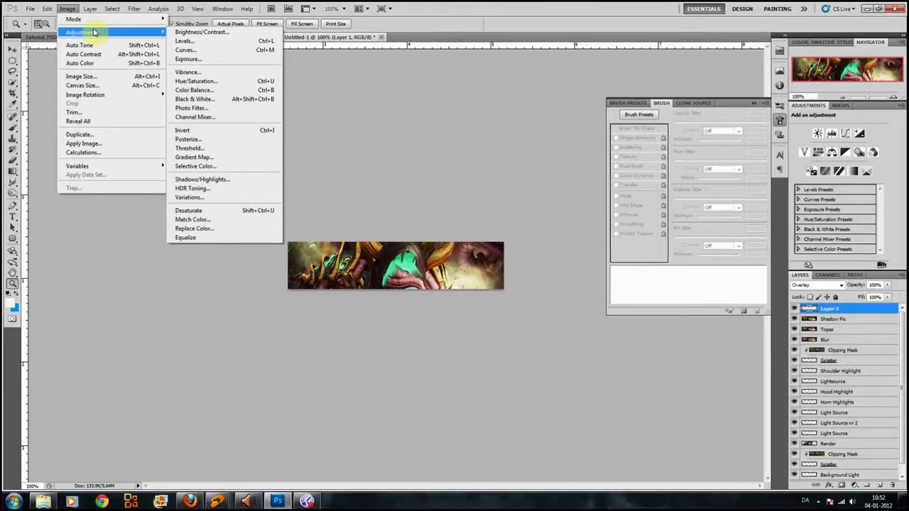
{"action": "left_click", "coordinate": [221, 92]}
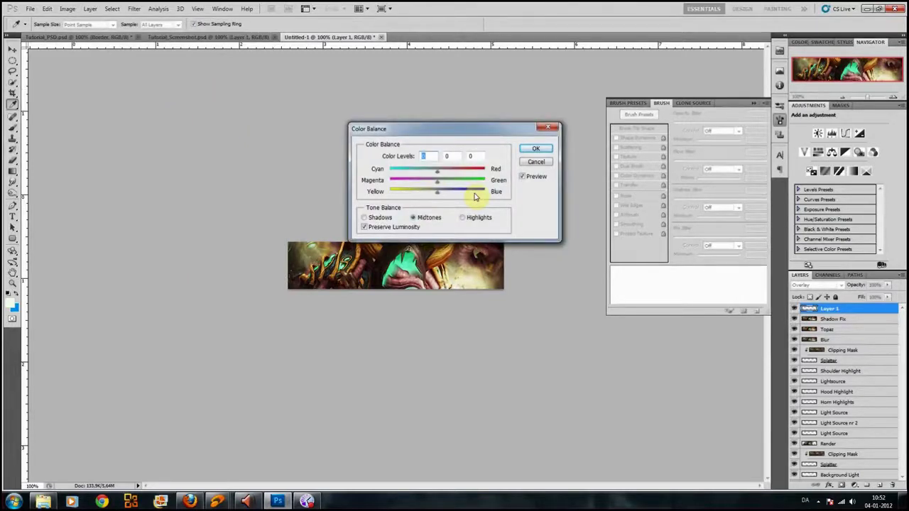
{"action": "left_click", "coordinate": [538, 165]}
- Add a Color Balance adjustment layer above Layer 1 with midtones Yellow–Blue at -22 and shadows Magenta–Green at +6
{"action": "left_click", "coordinate": [856, 485]}
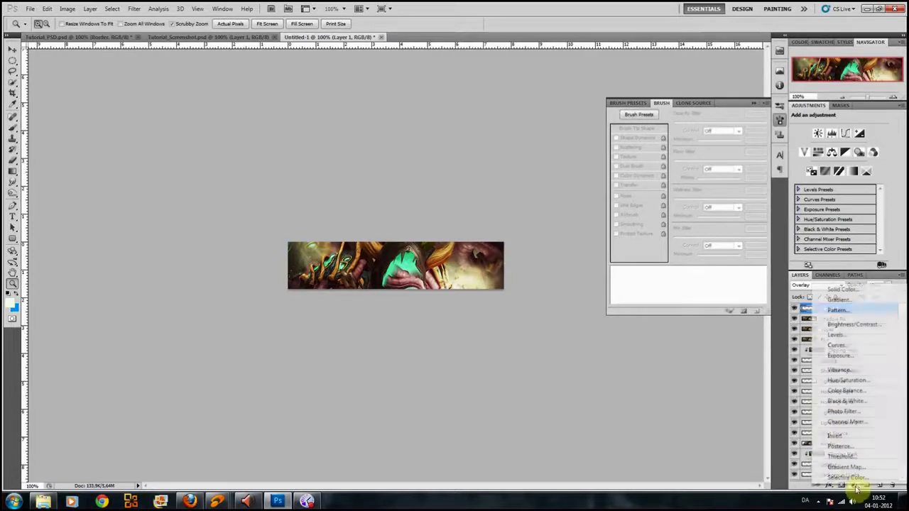
{"action": "left_click", "coordinate": [852, 391]}
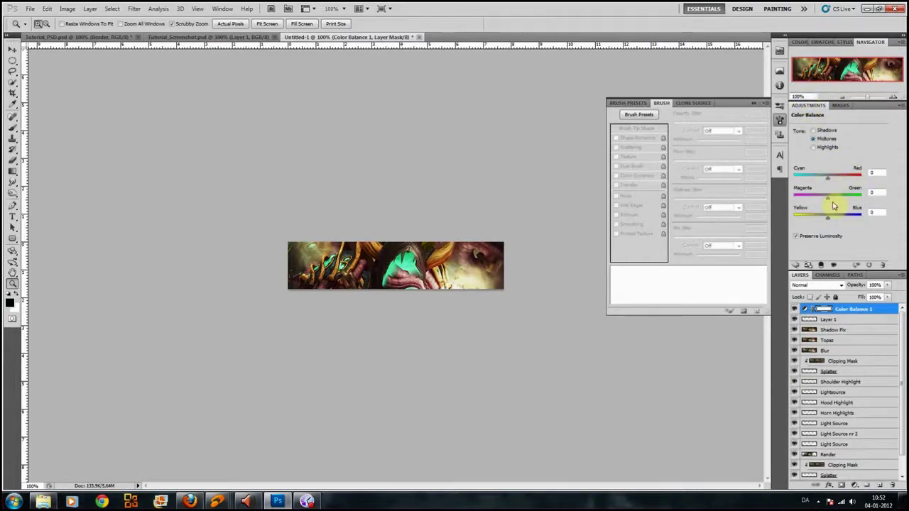
{"action": "left_click_drag", "start_coordinate": [827, 222], "coordinate": [822, 224]}
{"action": "left_click_drag", "start_coordinate": [828, 178], "coordinate": [827, 182]}
{"action": "left_click", "coordinate": [879, 174]}
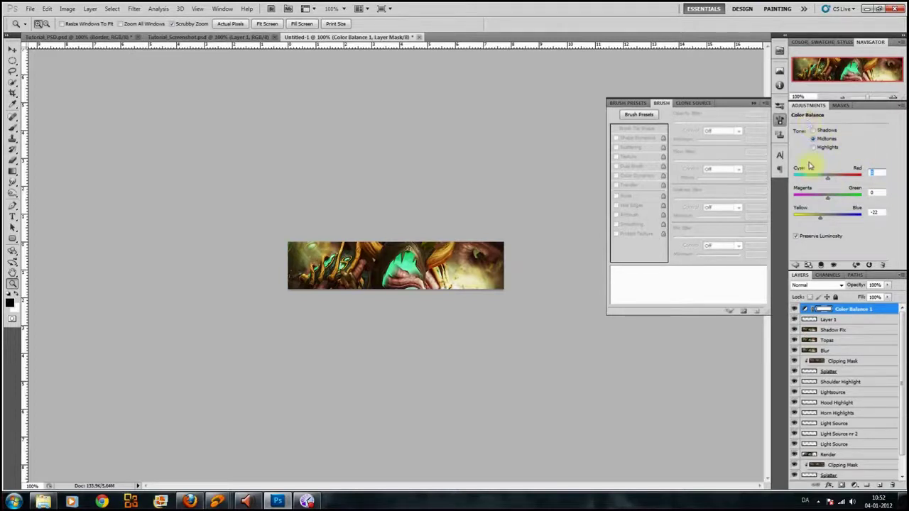
{"action": "left_click", "coordinate": [815, 132]}
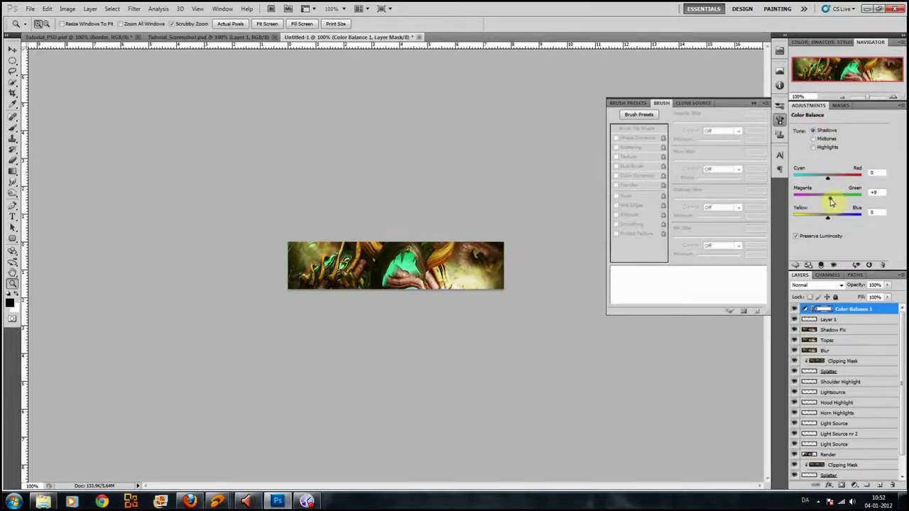
{"action": "left_click_drag", "start_coordinate": [831, 202], "coordinate": [829, 203]}
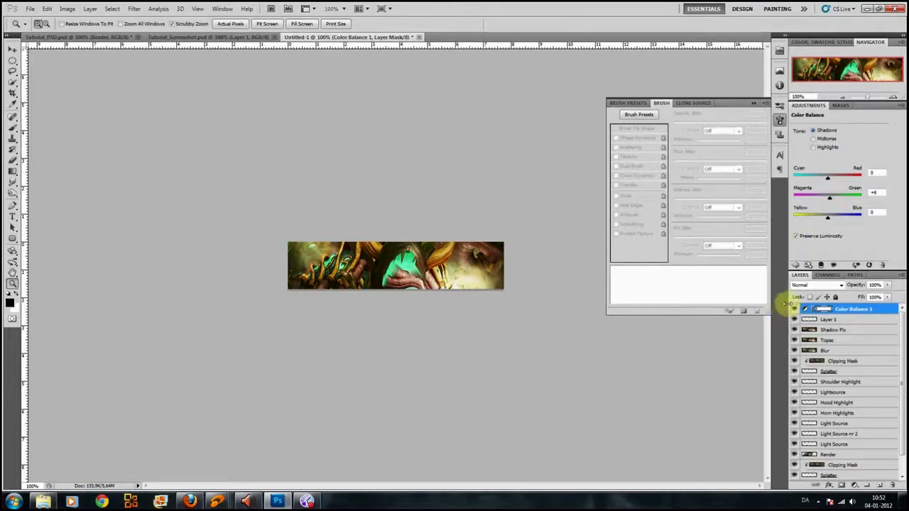
- Compare the banner with and without the Color Balance adjustment layer
{"action": "left_click", "coordinate": [796, 309]}
{"action": "left_click", "coordinate": [796, 310]}
{"action": "left_click", "coordinate": [796, 310]}
{"action": "left_click", "coordinate": [796, 309]}
{"action": "left_click", "coordinate": [796, 310]}
{"action": "left_click", "coordinate": [796, 310]}
{"action": "left_click", "coordinate": [796, 310]}
{"action": "left_click", "coordinate": [796, 310]}
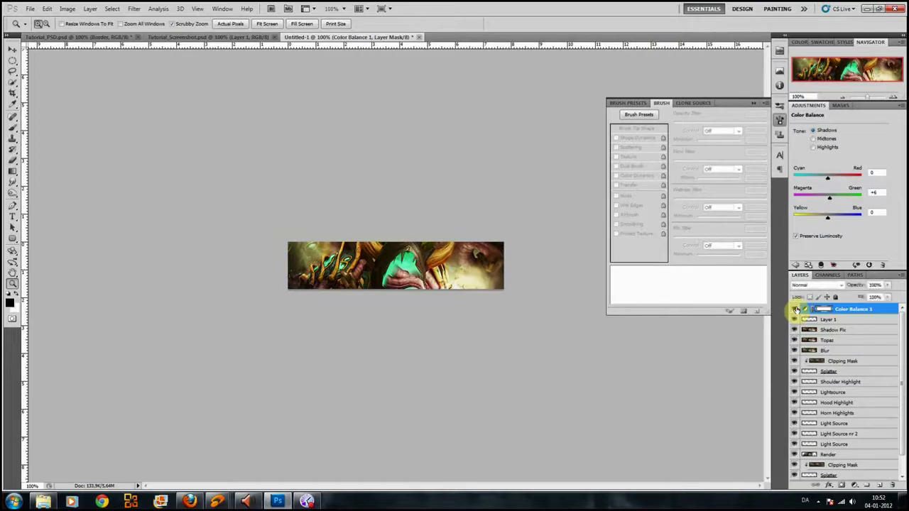
{"action": "left_click", "coordinate": [796, 310]}
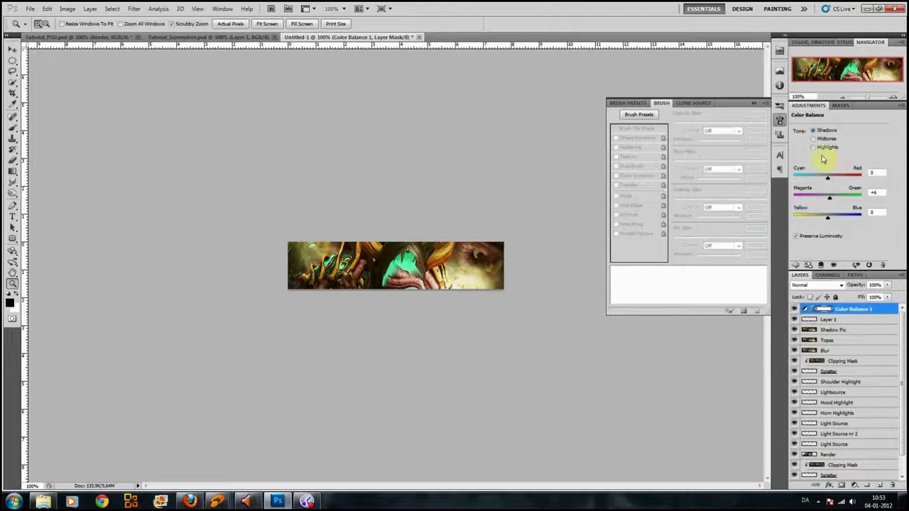
- Add a Photo Filter adjustment layer using Warming Filter (85) at 21% density and compare the banner with and without it
{"action": "left_click", "coordinate": [866, 485]}
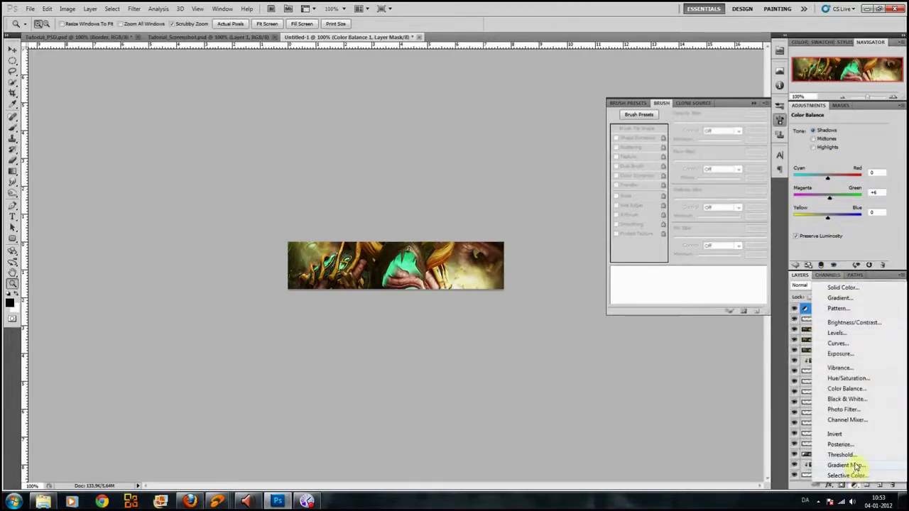
{"action": "left_click", "coordinate": [858, 409]}
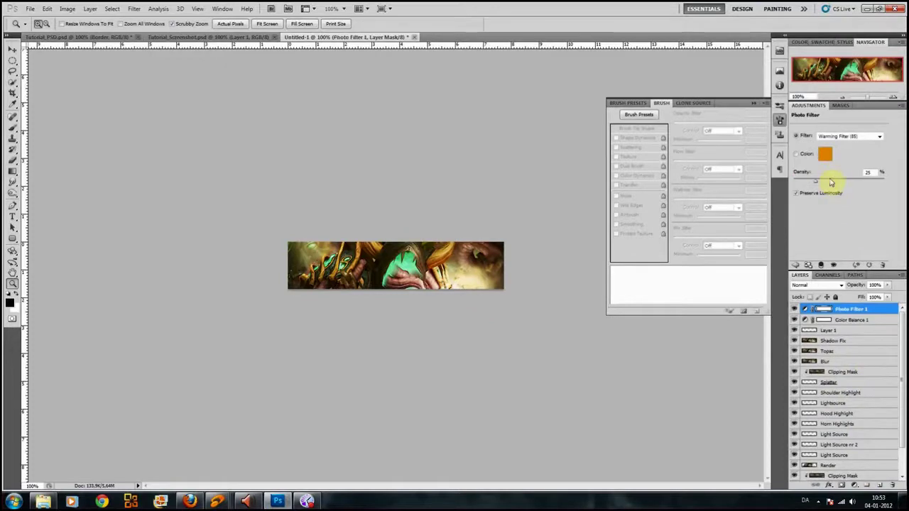
{"action": "mouse_move", "coordinate": [822, 186]}
{"action": "left_mouse_down"}
{"action": "mouse_move", "coordinate": [852, 186]}
{"action": "mouse_move", "coordinate": [822, 187]}
{"action": "left_mouse_up"}
{"action": "left_click_drag", "start_coordinate": [813, 186], "coordinate": [810, 187]}
{"action": "left_click", "coordinate": [796, 308]}
{"action": "left_click", "coordinate": [795, 309]}
{"action": "left_click", "coordinate": [795, 309]}
{"action": "left_click", "coordinate": [796, 309]}
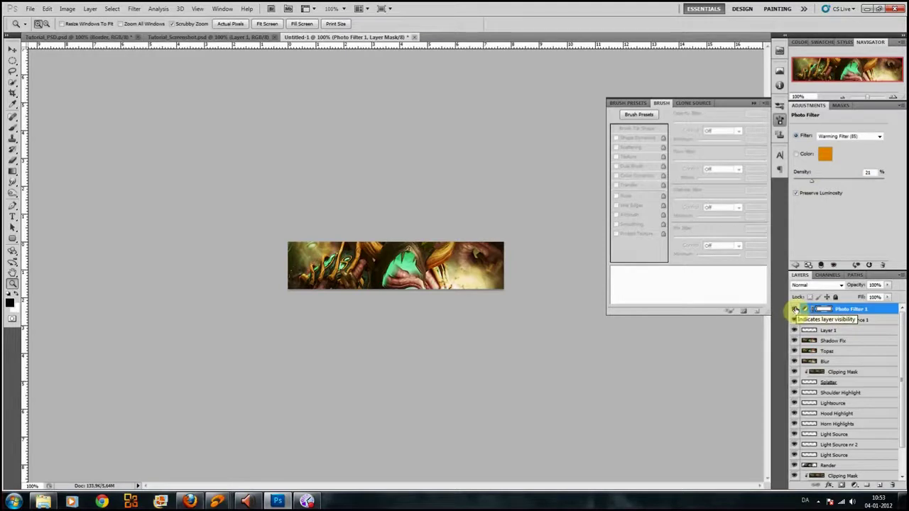
- Add a Gradient Map adjustment layer with the Black, White gradient and set its blending mode to Luminosity
{"action": "left_click", "coordinate": [856, 487]}
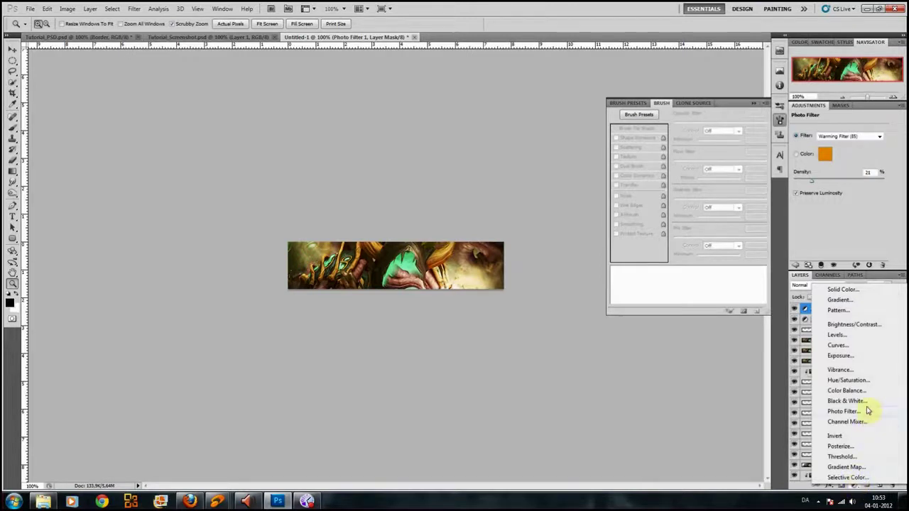
{"action": "left_click", "coordinate": [863, 467]}
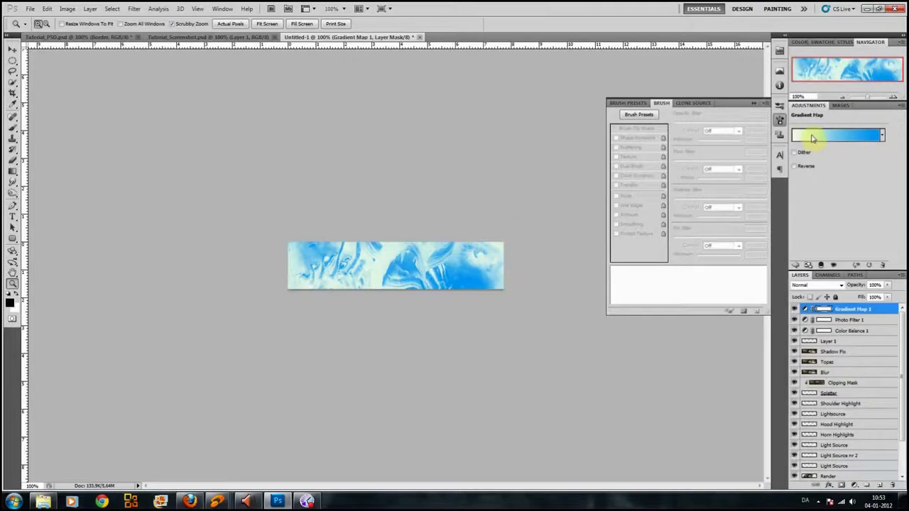
{"action": "left_click", "coordinate": [816, 136]}
{"action": "left_click", "coordinate": [545, 127]}
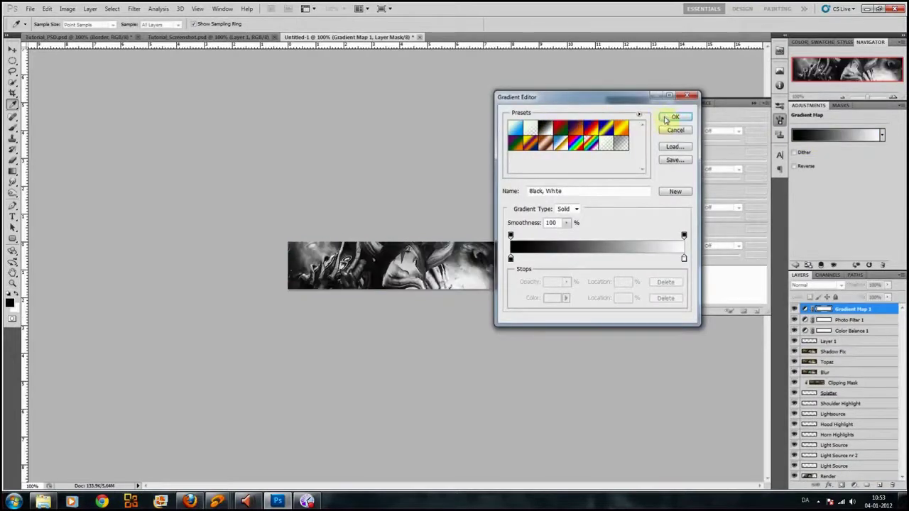
{"action": "left_click", "coordinate": [676, 116]}
{"action": "left_click", "coordinate": [817, 285]}
{"action": "scroll", "coordinate": [827, 281], "scroll_direction": "down", "scroll_amount": 2}
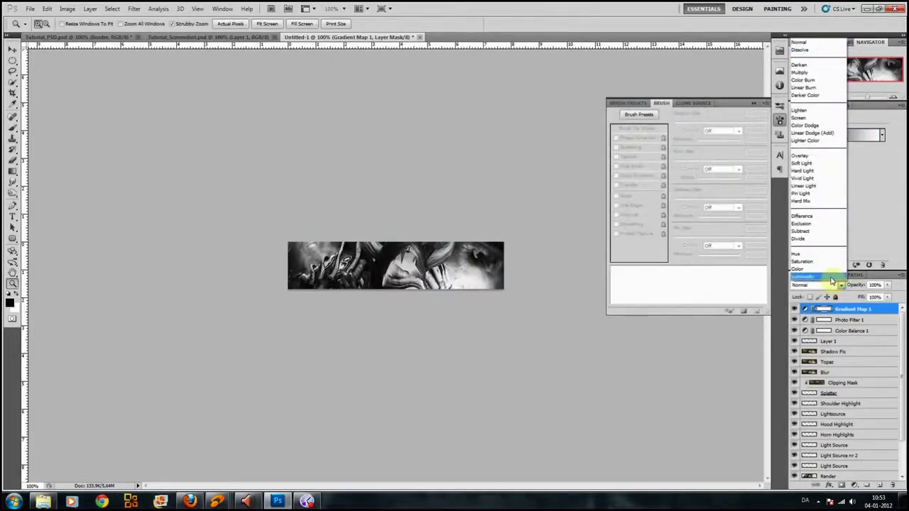
{"action": "left_click", "coordinate": [835, 281]}
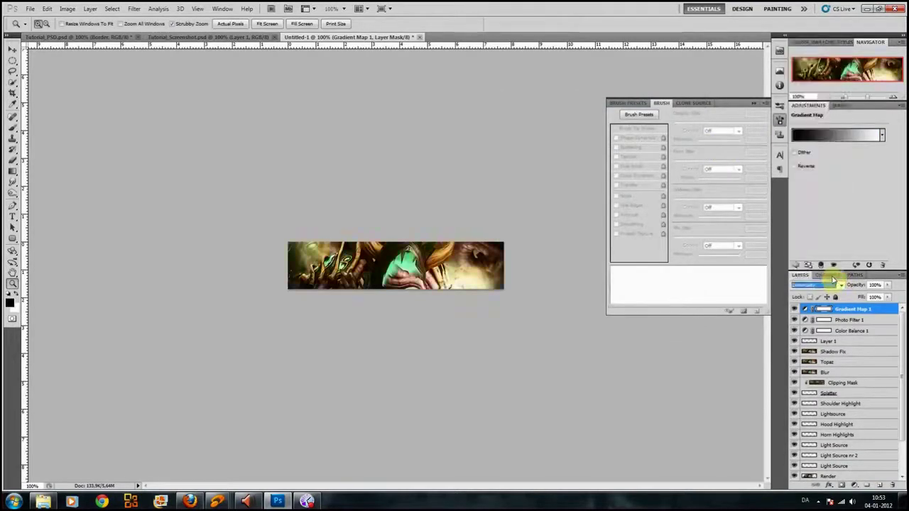
- Compare the banner with and without the Luminosity gradient map
{"action": "left_click", "coordinate": [794, 310]}
{"action": "left_click", "coordinate": [794, 310]}
{"action": "left_click", "coordinate": [794, 310]}
{"action": "left_click", "coordinate": [794, 310]}
{"action": "left_click", "coordinate": [794, 309]}
{"action": "left_click", "coordinate": [794, 310]}
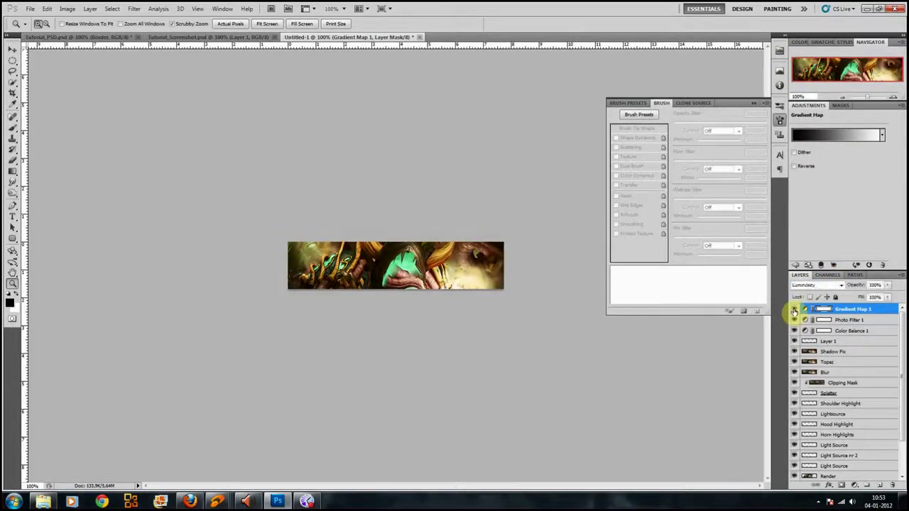
{"action": "left_click", "coordinate": [794, 309]}
{"action": "left_click", "coordinate": [794, 310]}
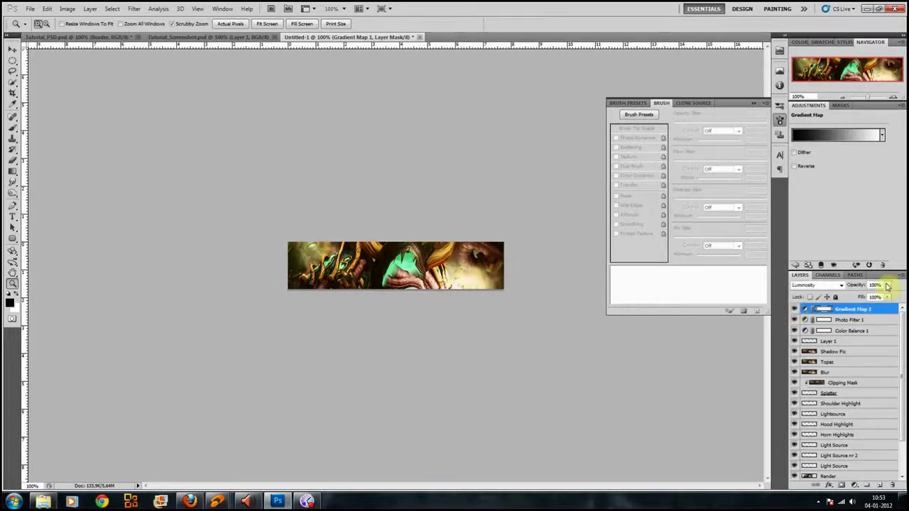
- Lower the Gradient Map layer's opacity to 17% and check its effect on the banner
{"action": "left_click_drag", "start_coordinate": [876, 298], "coordinate": [850, 299]}
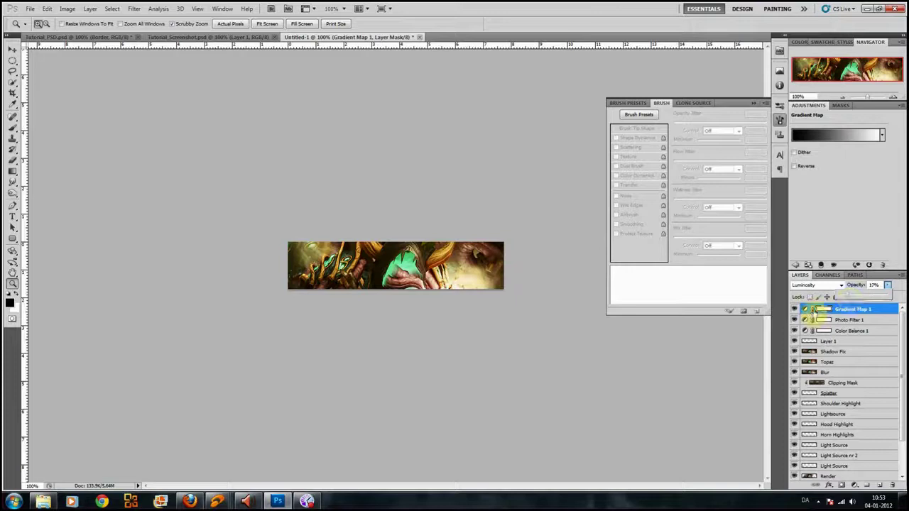
{"action": "left_click", "coordinate": [794, 310]}
{"action": "left_click", "coordinate": [796, 309]}
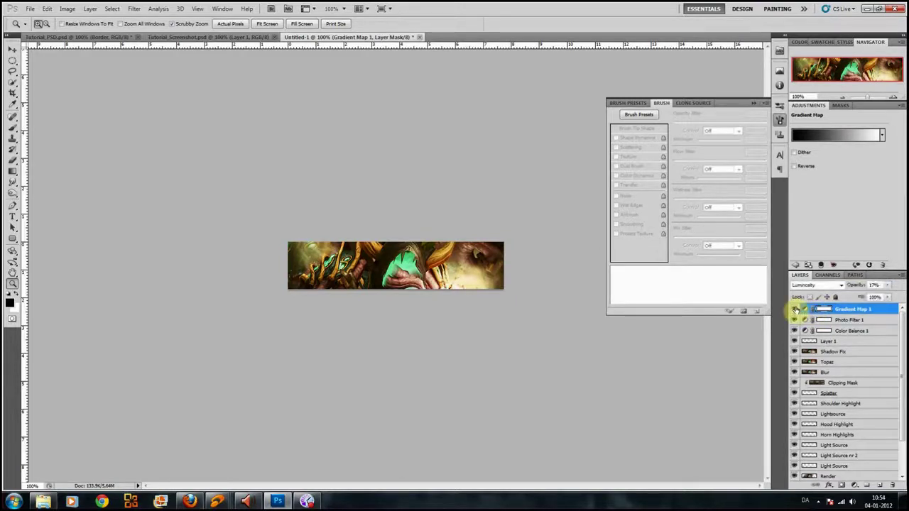
- Create a new layer above the Gradient Map, select the whole canvas and convert the selection to a 2-pixel border
{"action": "left_click", "coordinate": [881, 485]}
{"action": "left_click", "coordinate": [12, 60]}
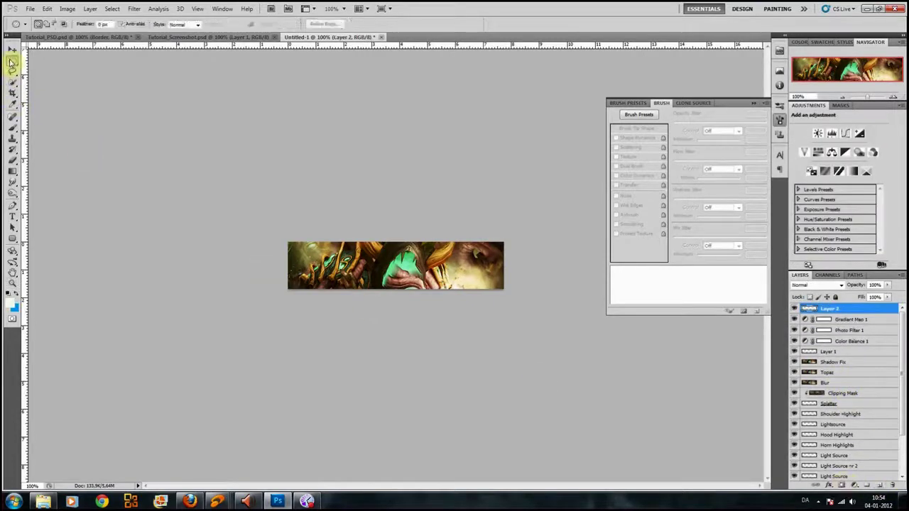
{"action": "left_click", "coordinate": [54, 66]}
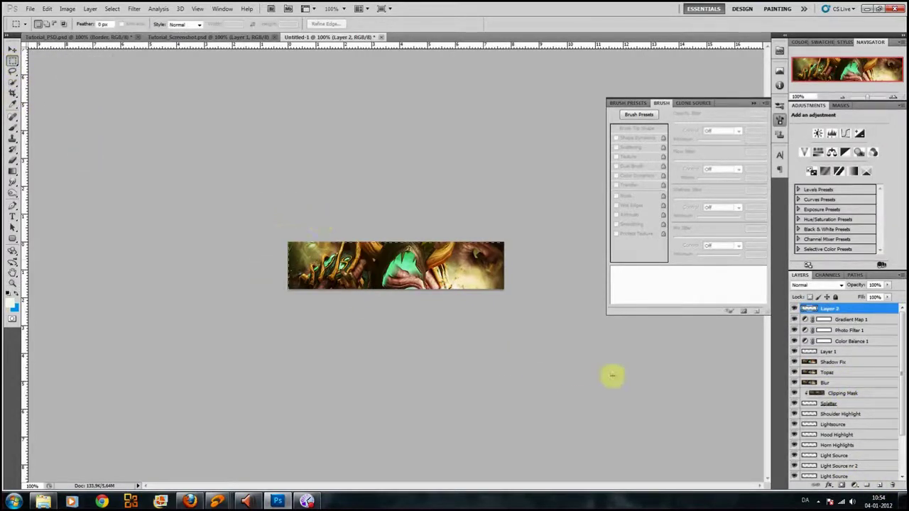
{"action": "key", "text": "ctrl+a"}
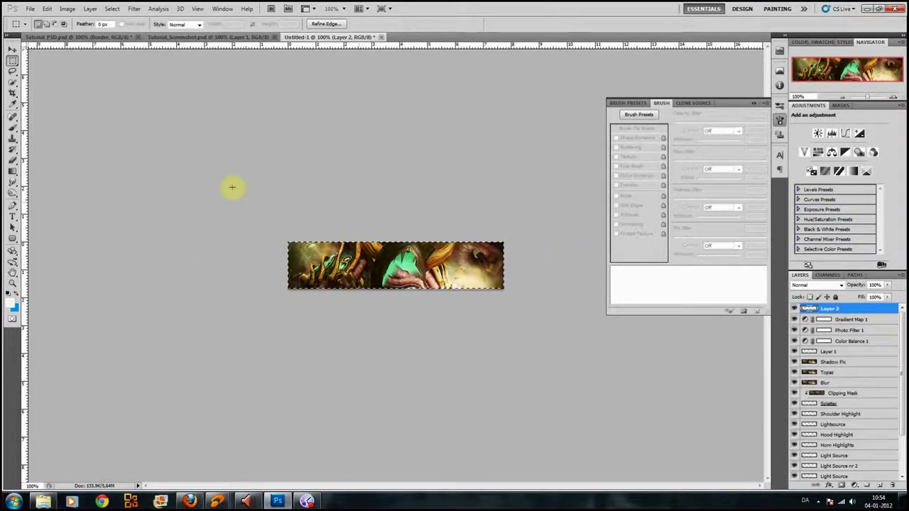
{"action": "left_click", "coordinate": [112, 8]}
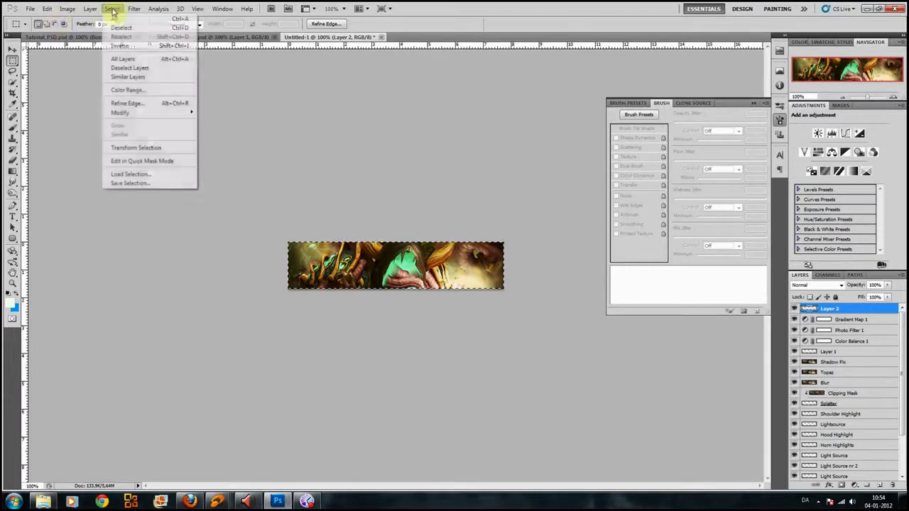
{"action": "mouse_move", "coordinate": [164, 112]}
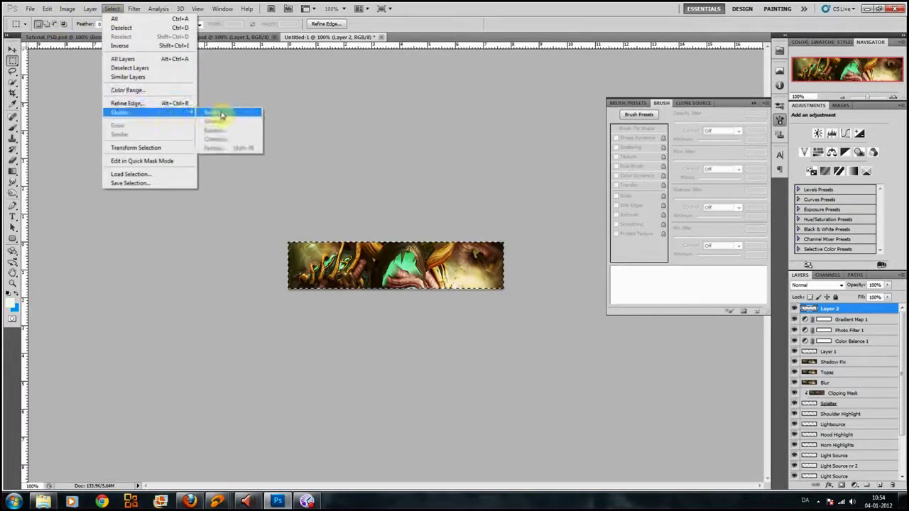
{"action": "left_click", "coordinate": [214, 113]}
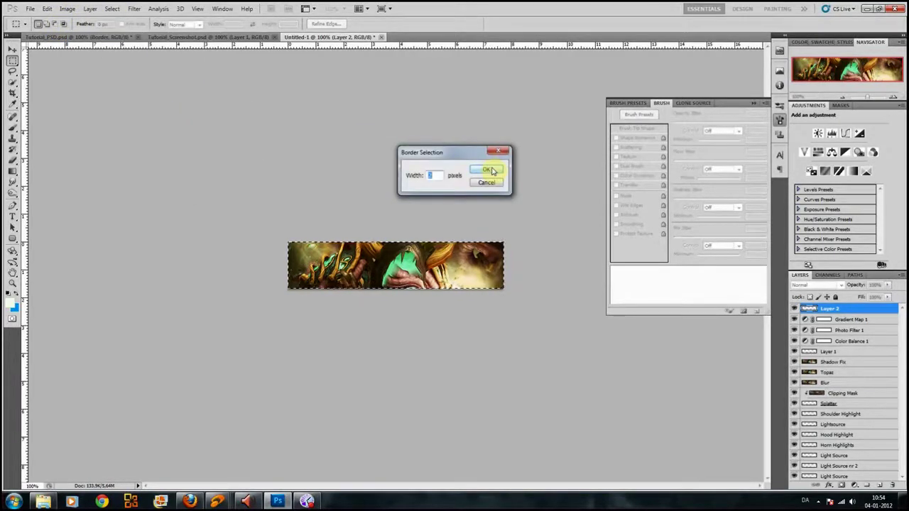
{"action": "left_click", "coordinate": [492, 171]}
- Fill the border selection with black (#000000) using the Paint Bucket, clear the selection and try duplicating the border layer
{"action": "left_click", "coordinate": [12, 171]}
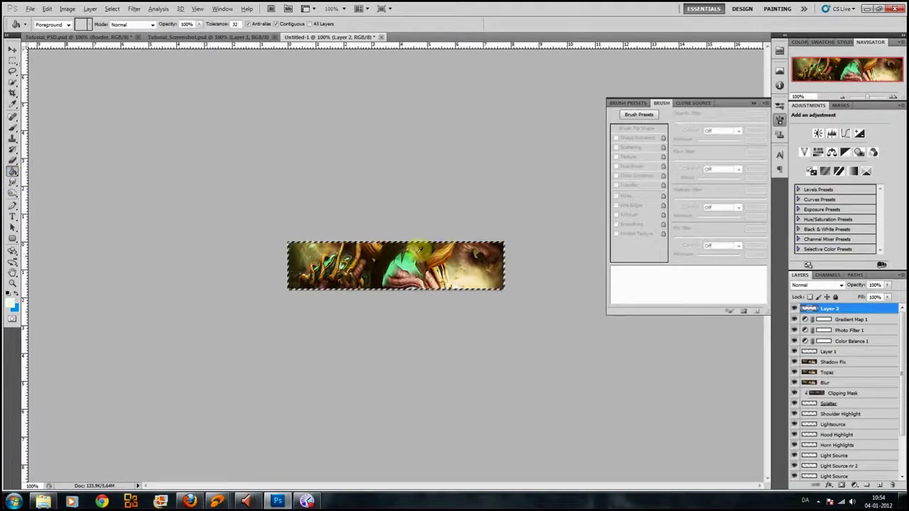
{"action": "key", "text": "d"}
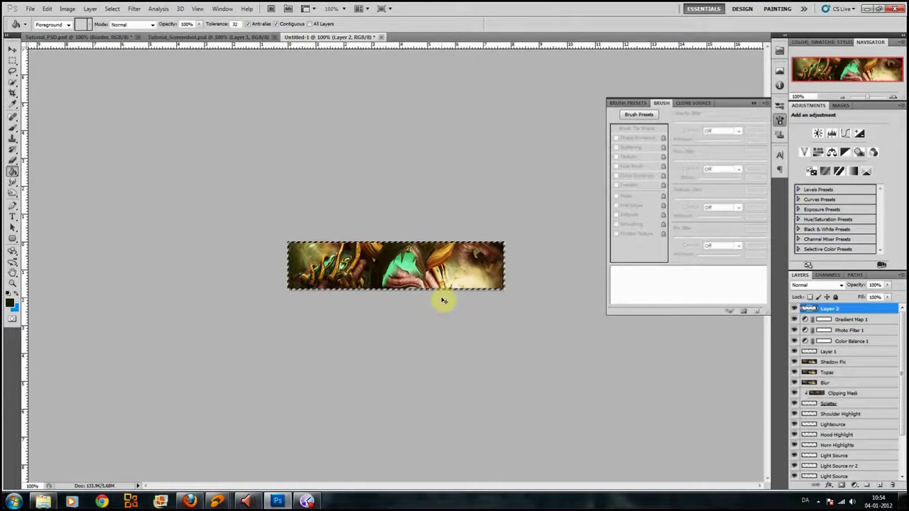
{"action": "left_click", "coordinate": [397, 282]}
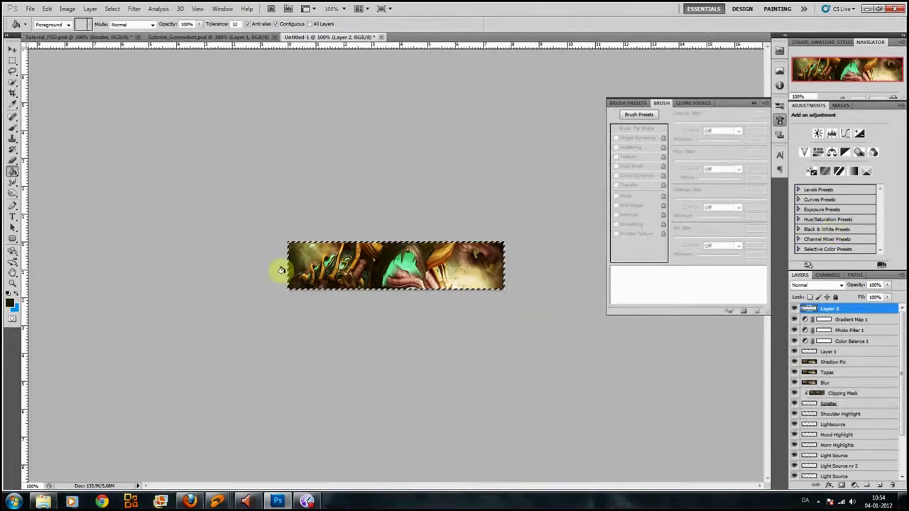
{"action": "left_click", "coordinate": [11, 303]}
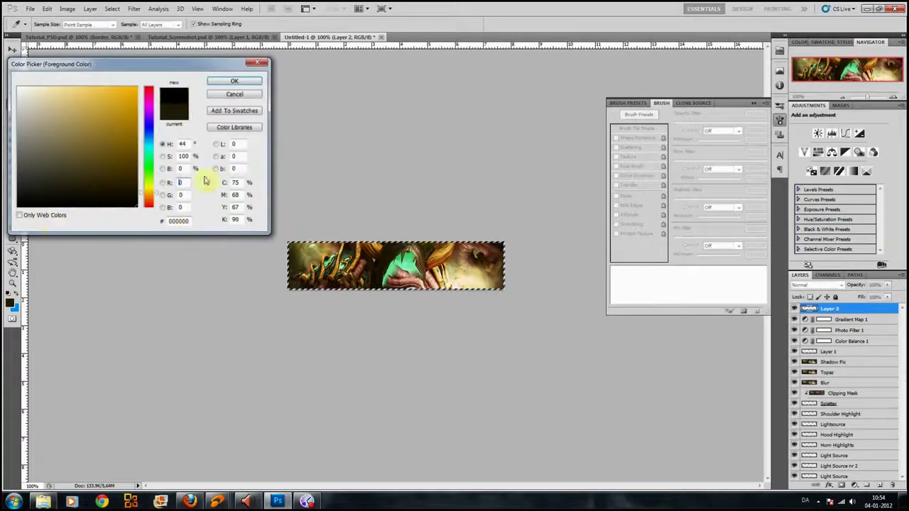
{"action": "left_click", "coordinate": [236, 83]}
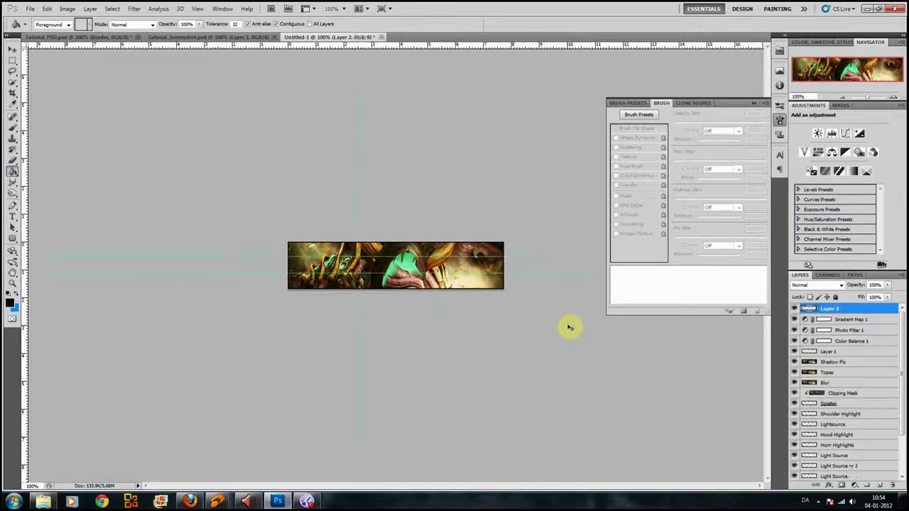
{"action": "key", "text": "ctrl+j"}
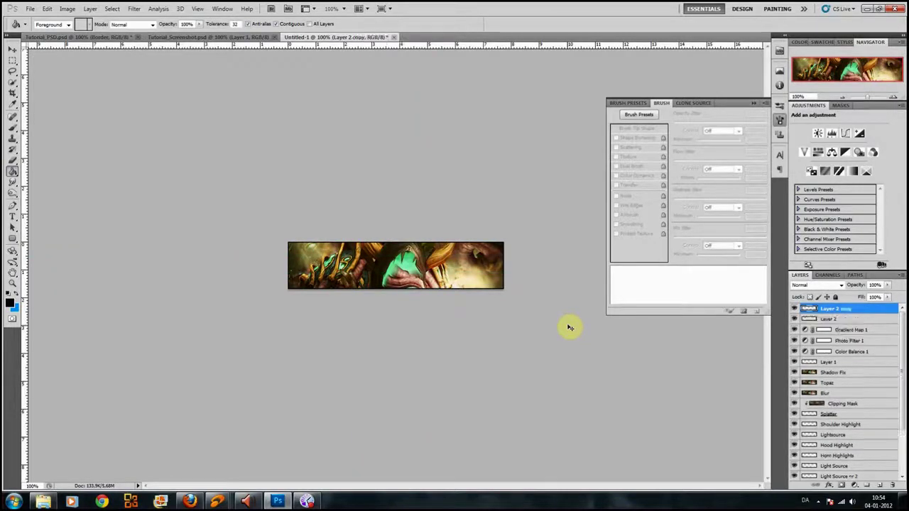
{"action": "key", "text": "ctrl+z"}
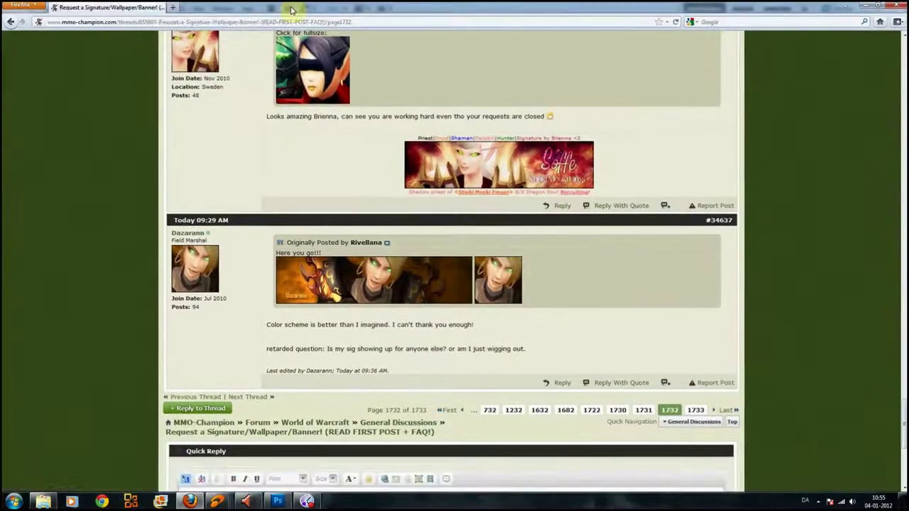
- Open the signed-in account's own profile page on the MMO-Champion forum in Firefox
{"action": "scroll", "coordinate": [747, 308], "scroll_direction": "up", "scroll_amount": 10}
{"action": "scroll", "coordinate": [748, 308], "scroll_direction": "up", "scroll_amount": 20}
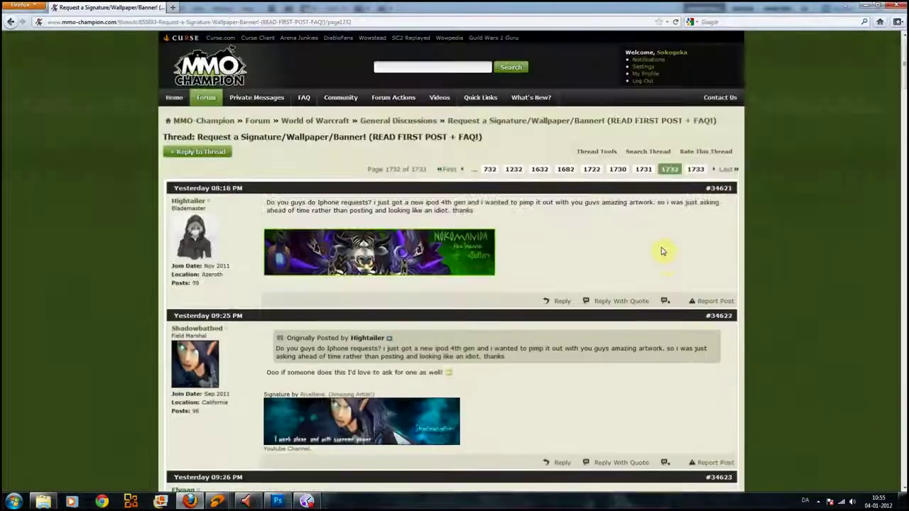
{"action": "left_click", "coordinate": [649, 73]}
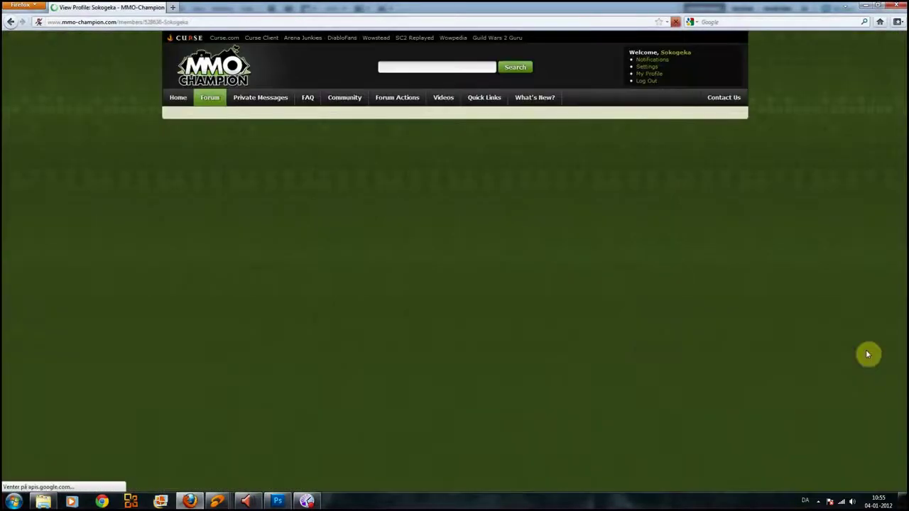